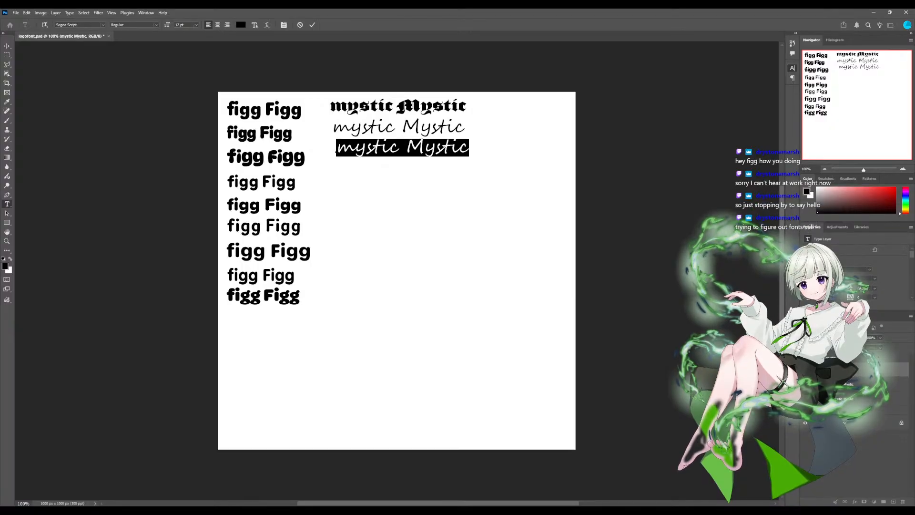
- Preview alternative fonts on the third "mystic Mystic" text line, keeping Segoe Script
left_click(66, 24)
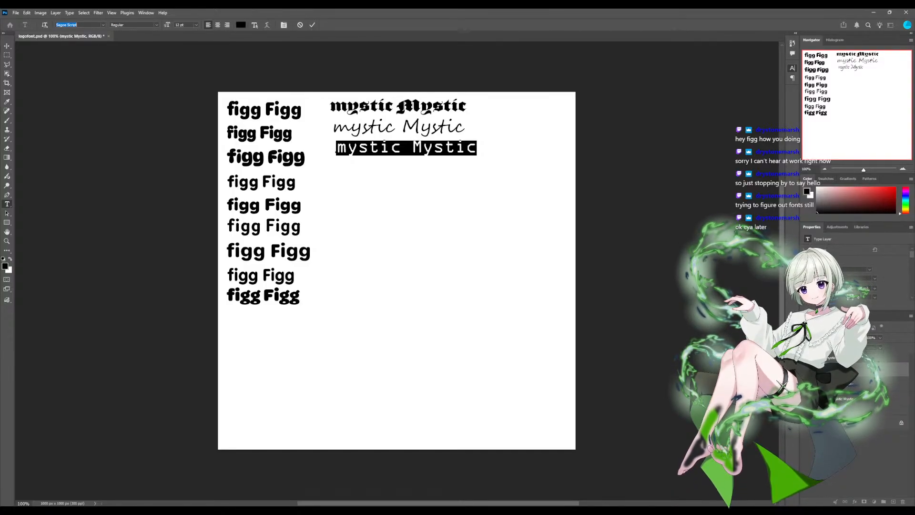
key("Return")
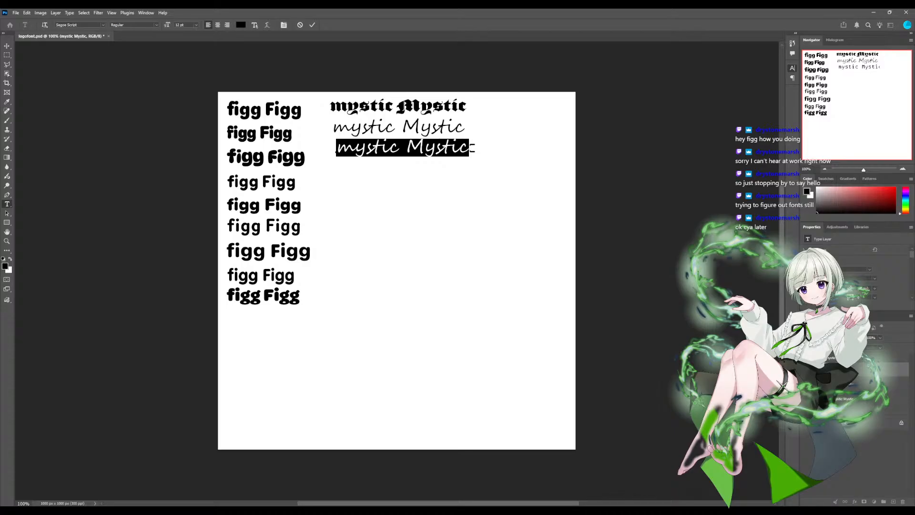
left_click(67, 25)
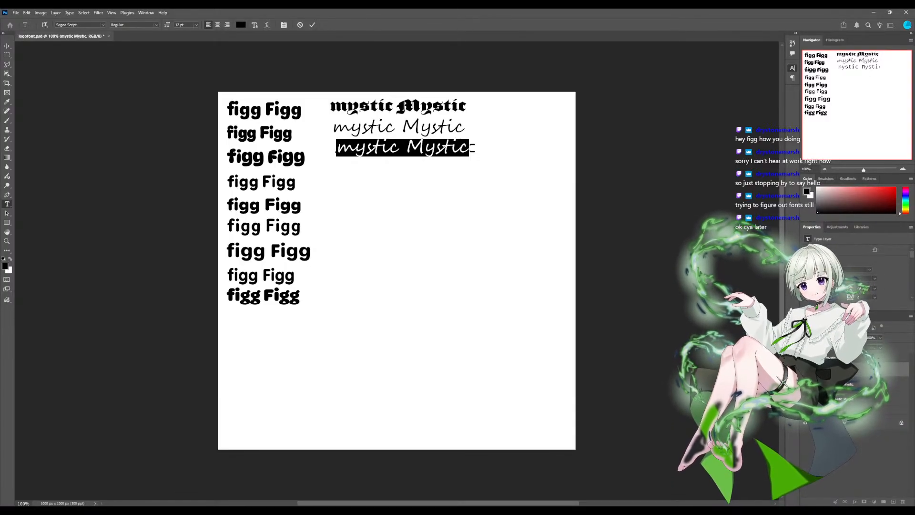
left_click(67, 25)
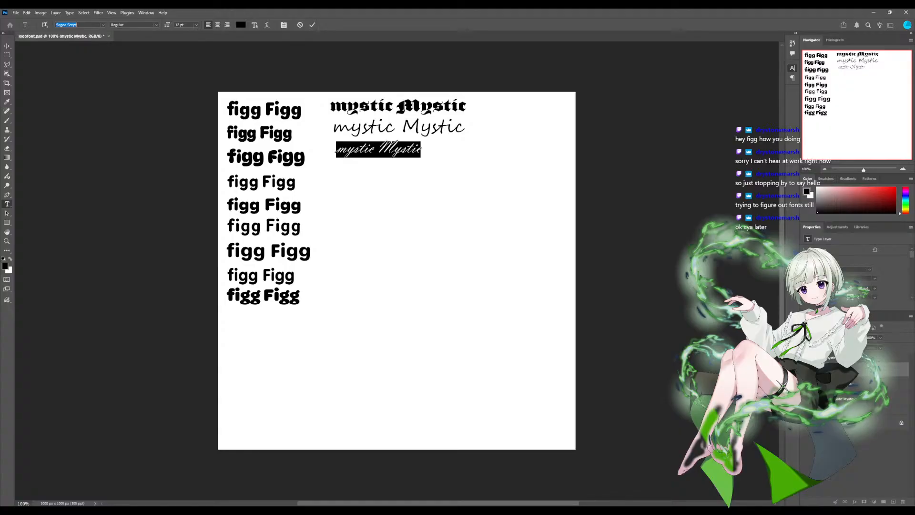
key("Escape")
key("ctrl+minus")
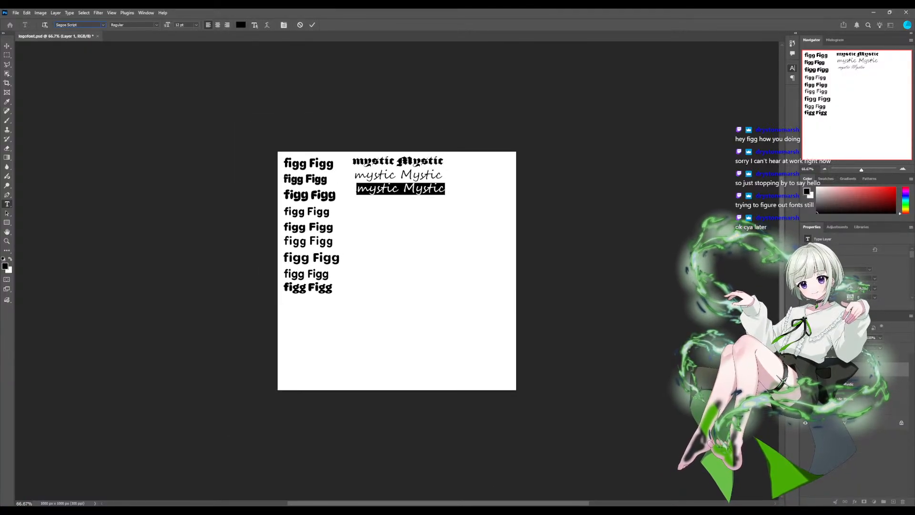
left_click(103, 25)
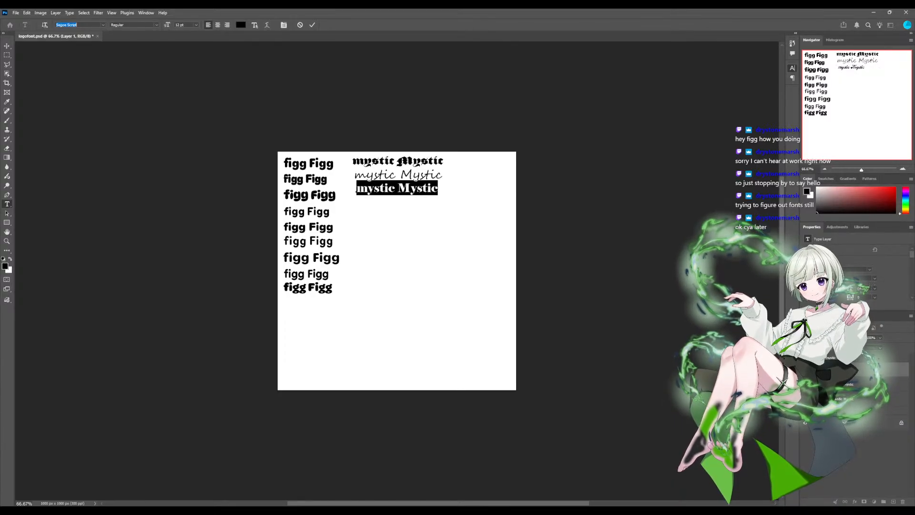
key("Escape")
- Change the font of the first "mystic Mystic" text line to Casey Bold
left_click(374, 161)
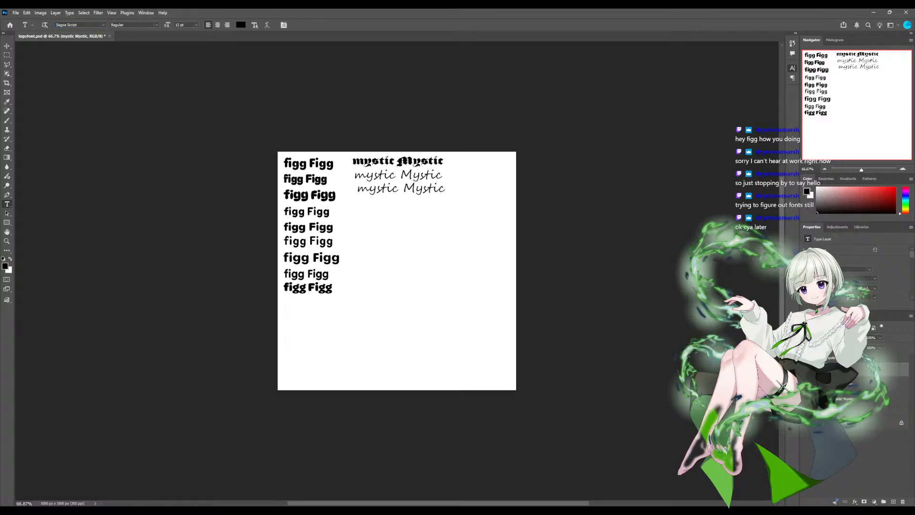
double_click(374, 161)
left_click(374, 161)
triple_click(374, 161)
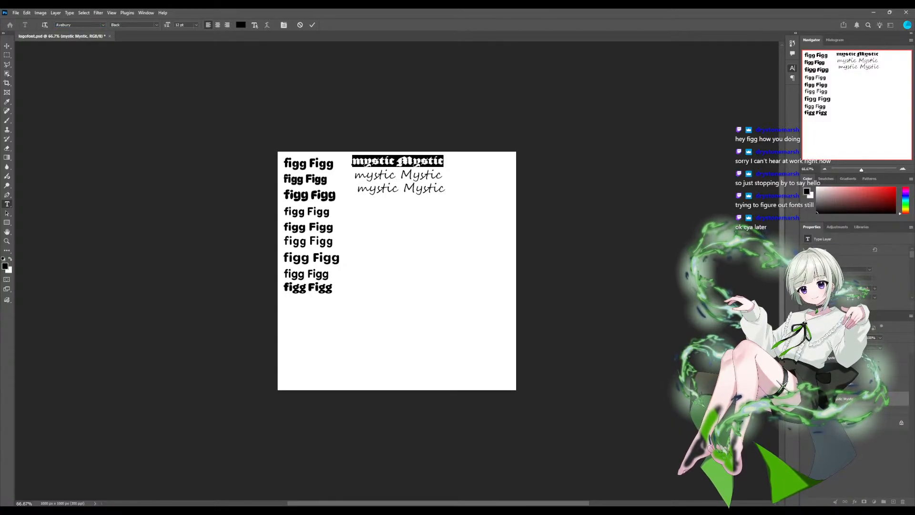
left_click(71, 25)
key("Down")
key("Down")
key("Down")
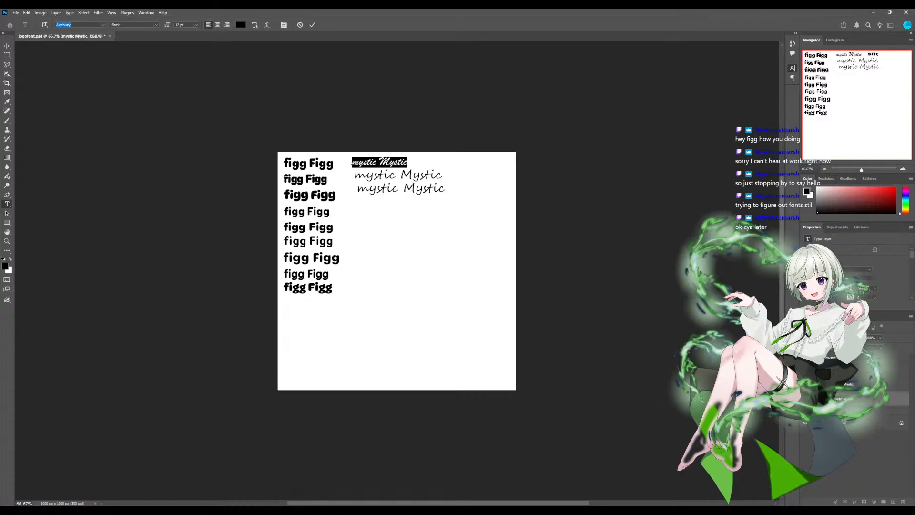
key("Down")
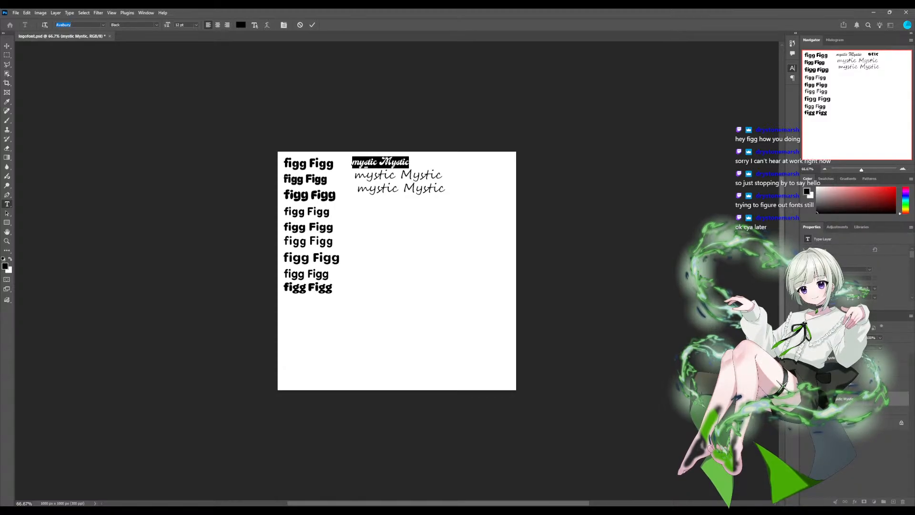
key("Down")
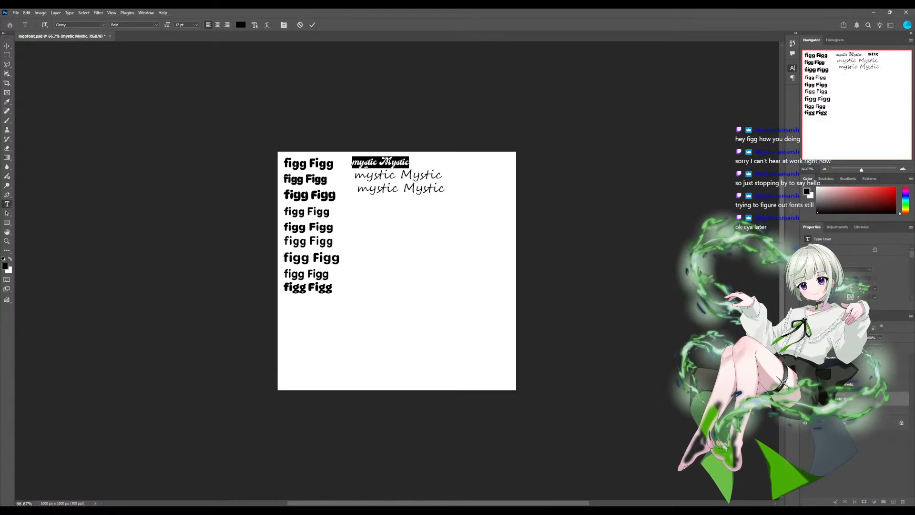
- Try a heavy script font in the Black style on the second "mystic Mystic" text line
left_click(846, 384)
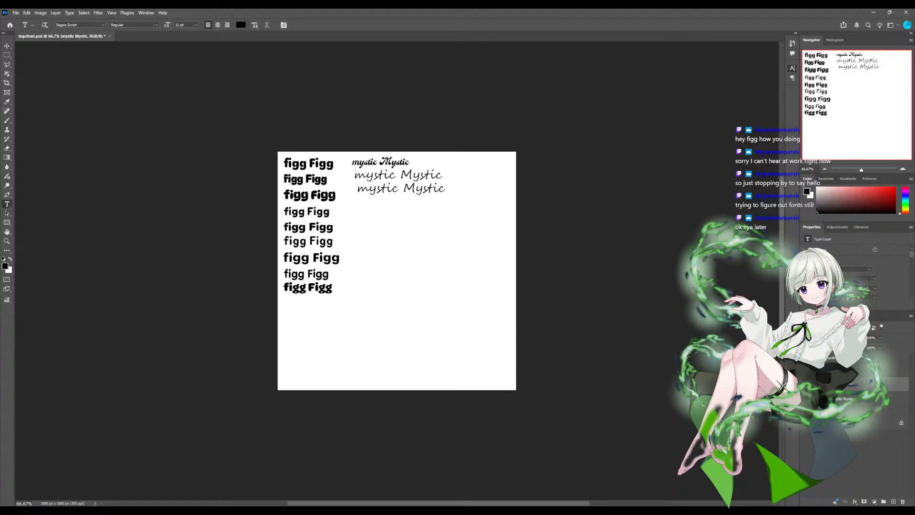
left_click(375, 175)
triple_click(375, 175)
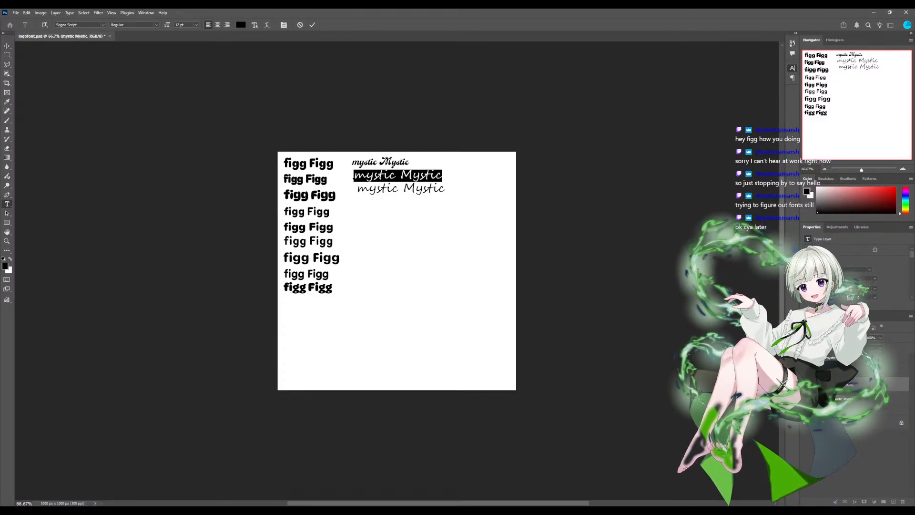
left_click(67, 24)
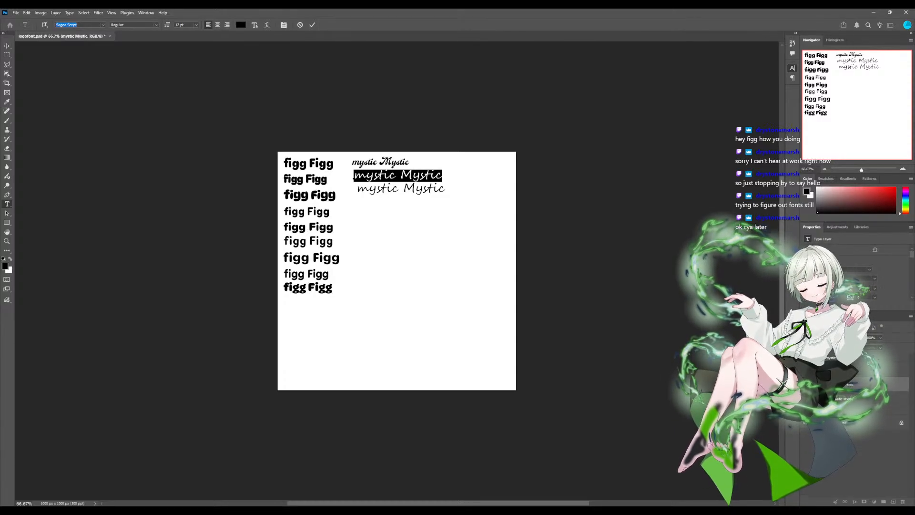
left_click(105, 95)
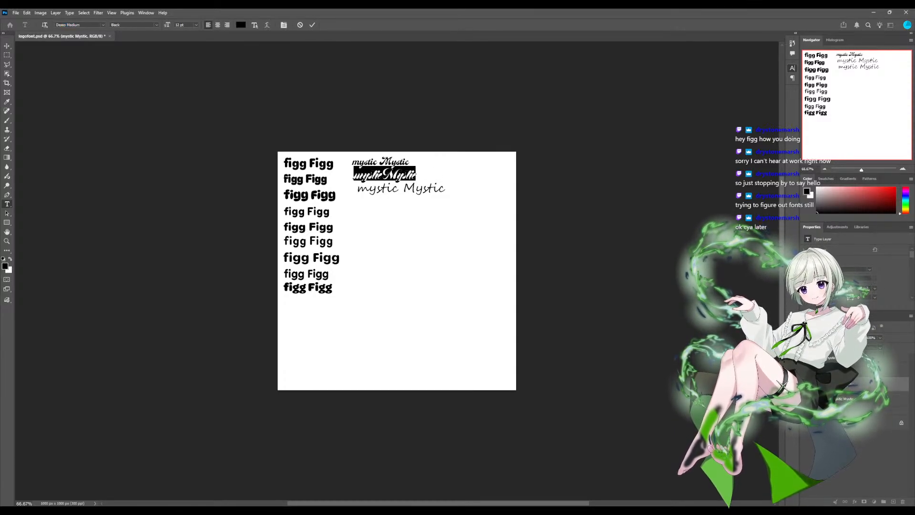
left_click(373, 174)
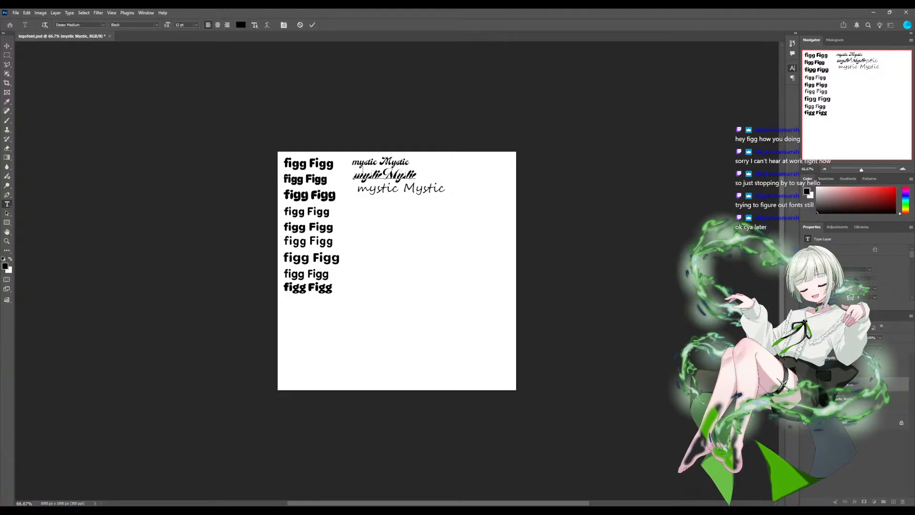
- Try the Edwardian Script ITC font on the second "mystic Mystic" text line
left_click_drag(353, 175, 417, 175)
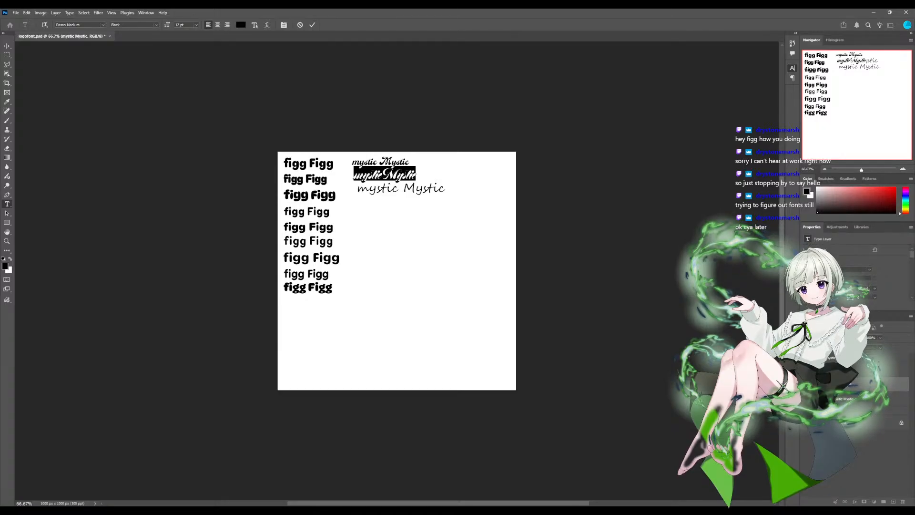
left_click(68, 24)
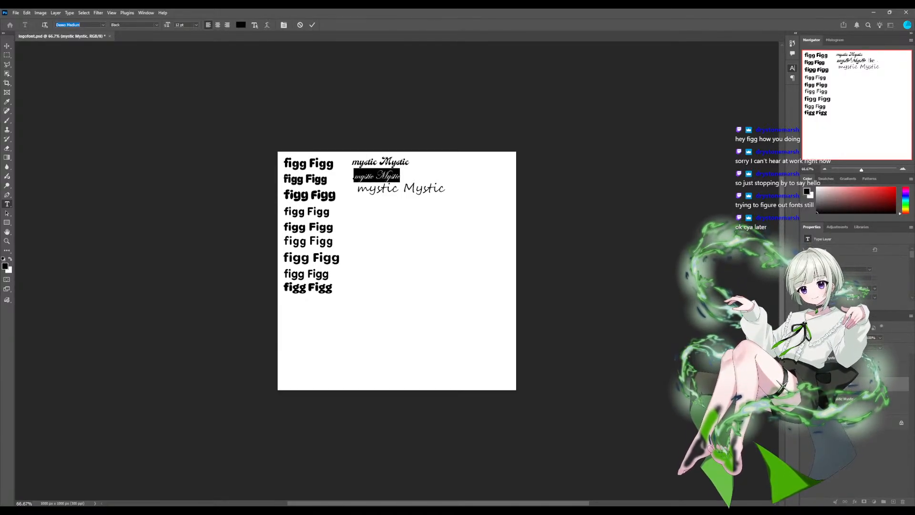
key("Return")
left_click(354, 176)
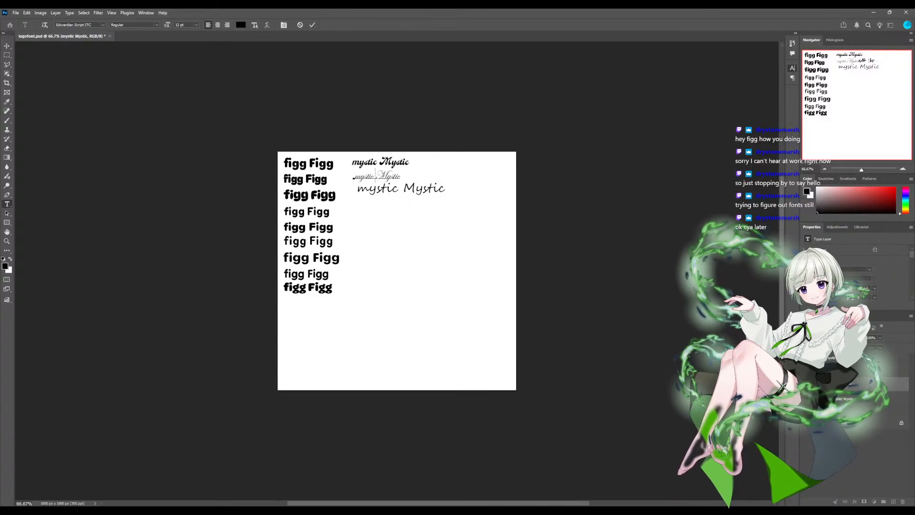
- Set the whole second "mystic Mystic" text line in the Forte font
key("ctrl+shift+Right")
key("ctrl+shift+Right")
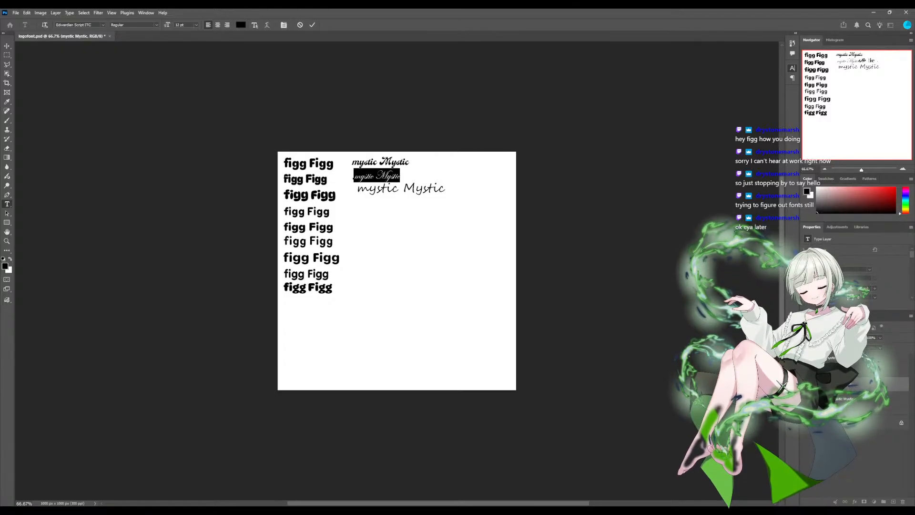
left_click(73, 25)
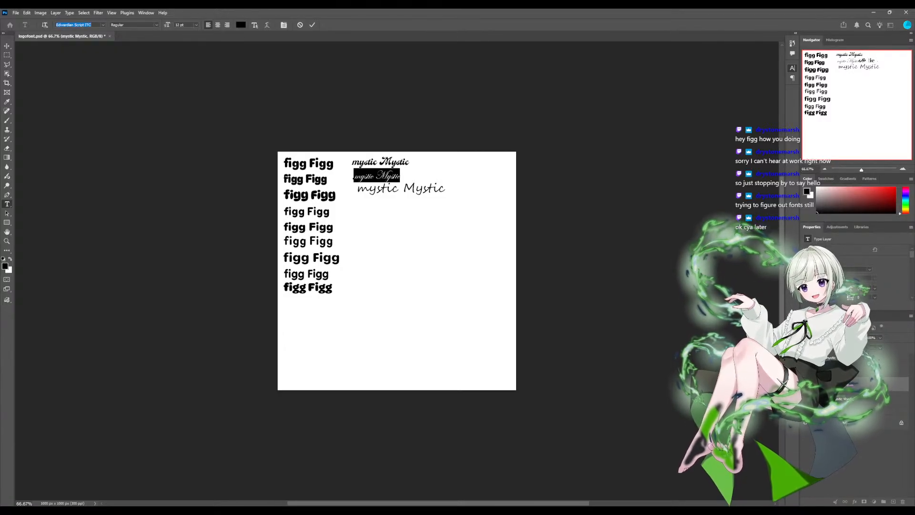
key("Down")
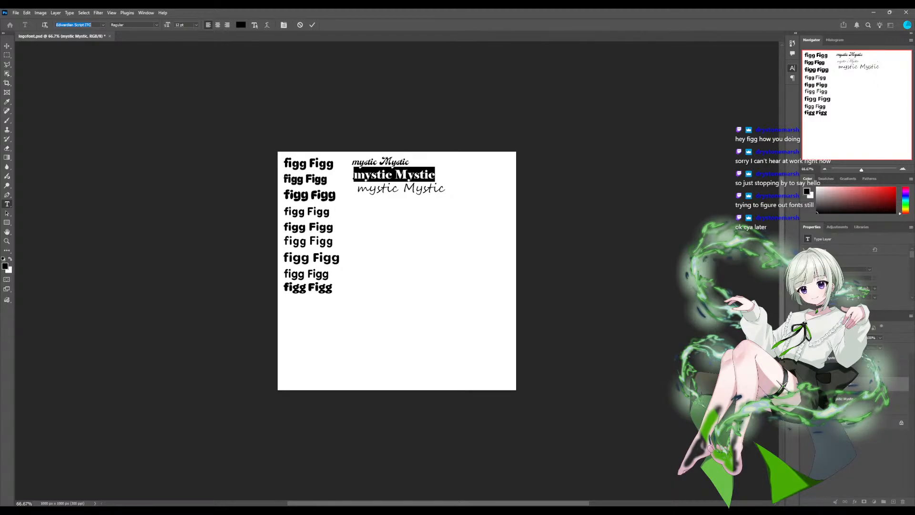
key("Down")
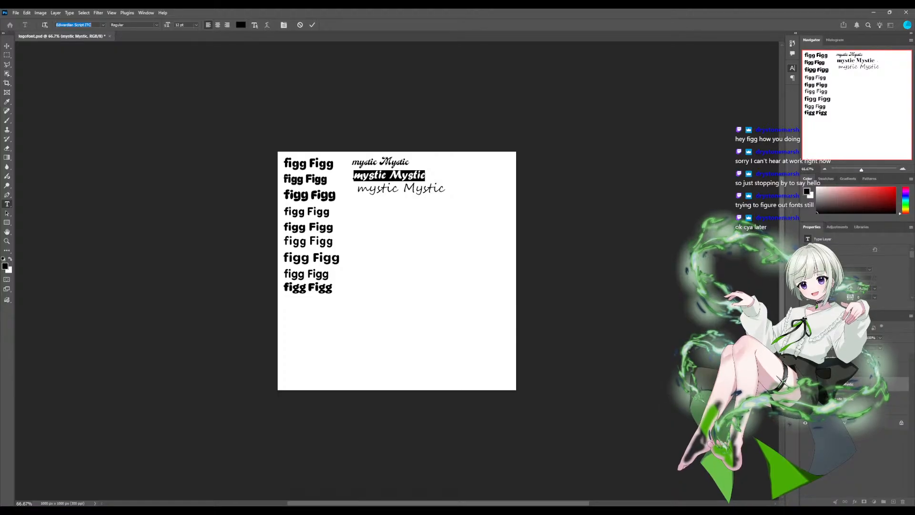
key("Return")
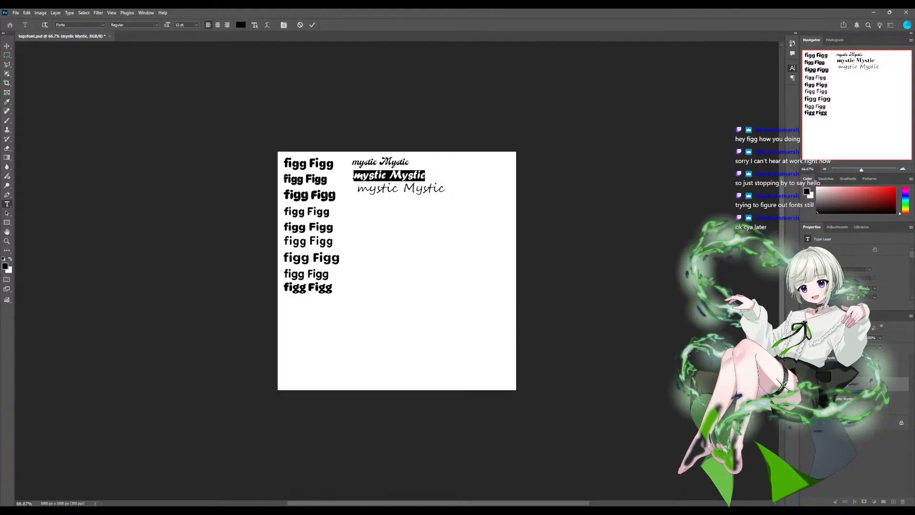
key("Escape")
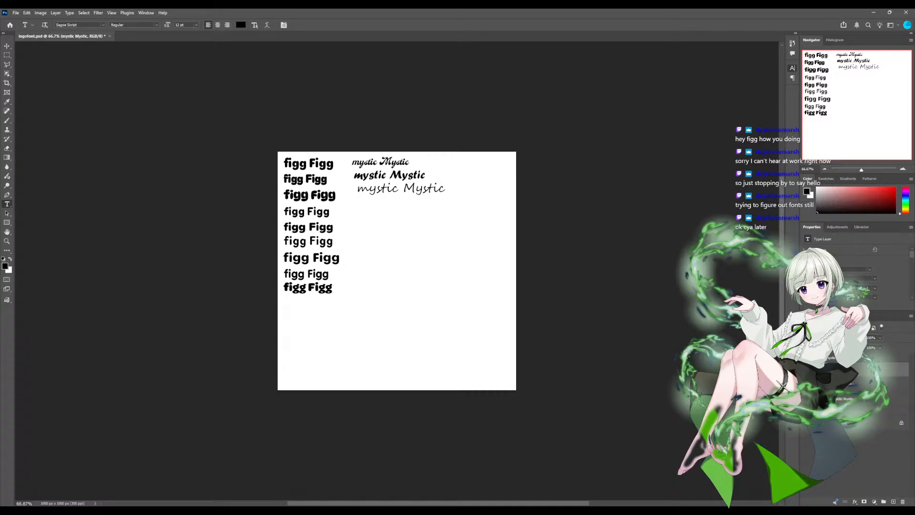
- Add a fourth "mystic Mystic" text line below the third and set it in Freestyle Script
left_click(353, 203)
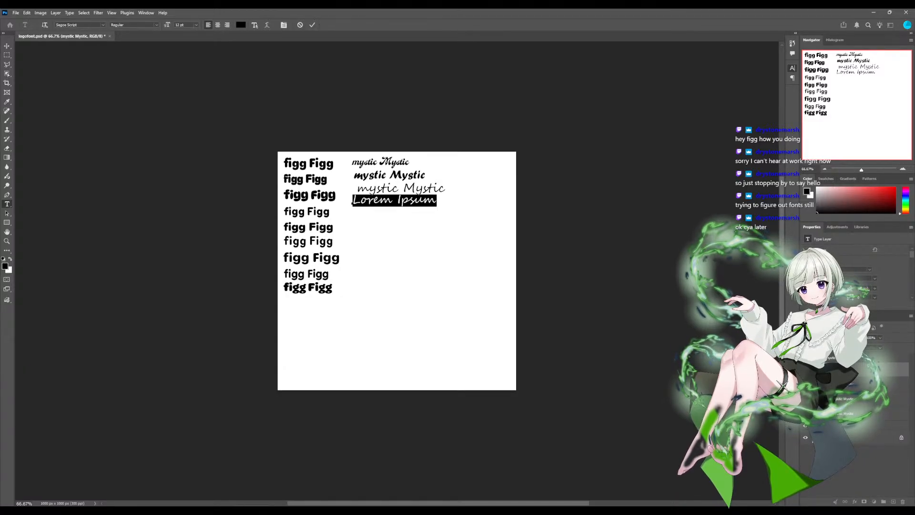
type("mystic Mystic")
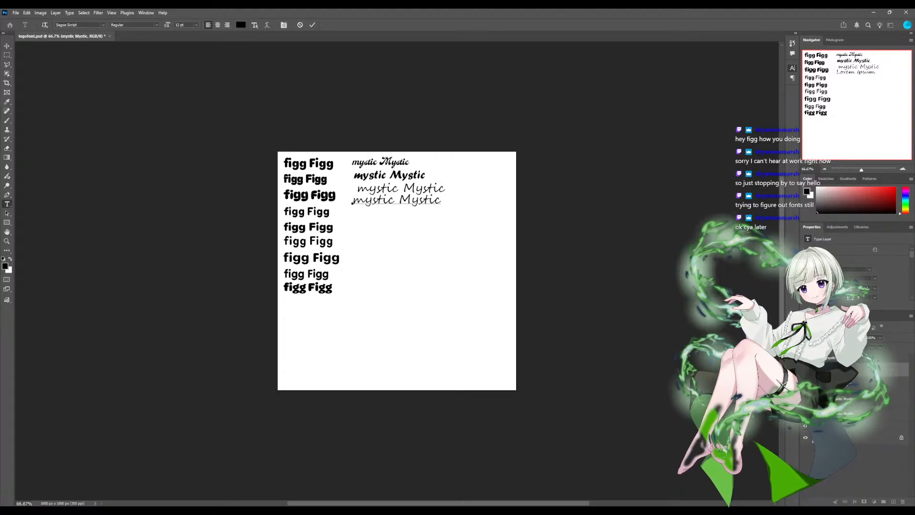
key("ctrl+a")
key("ctrl+c")
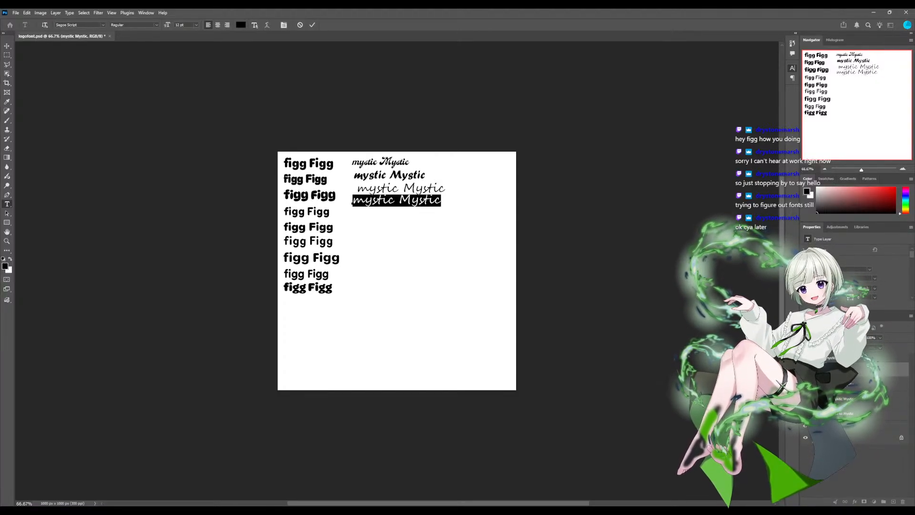
left_click(66, 25)
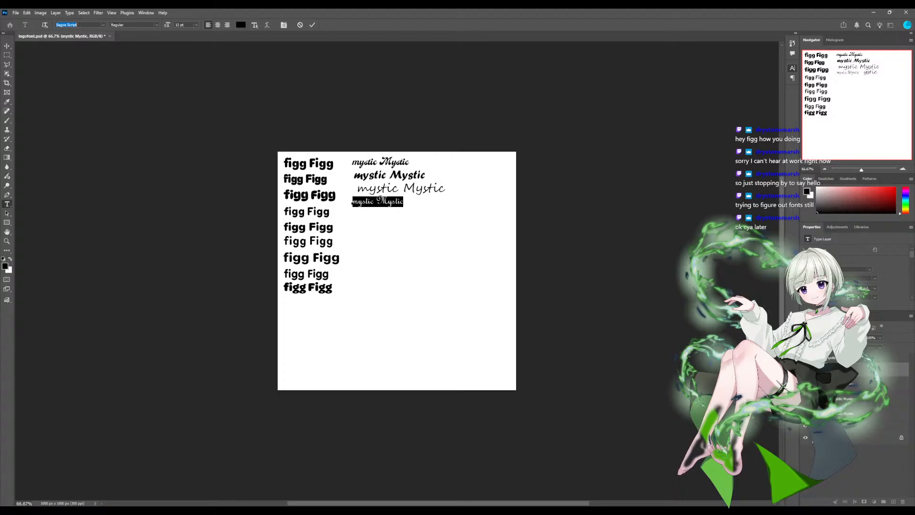
key("Return")
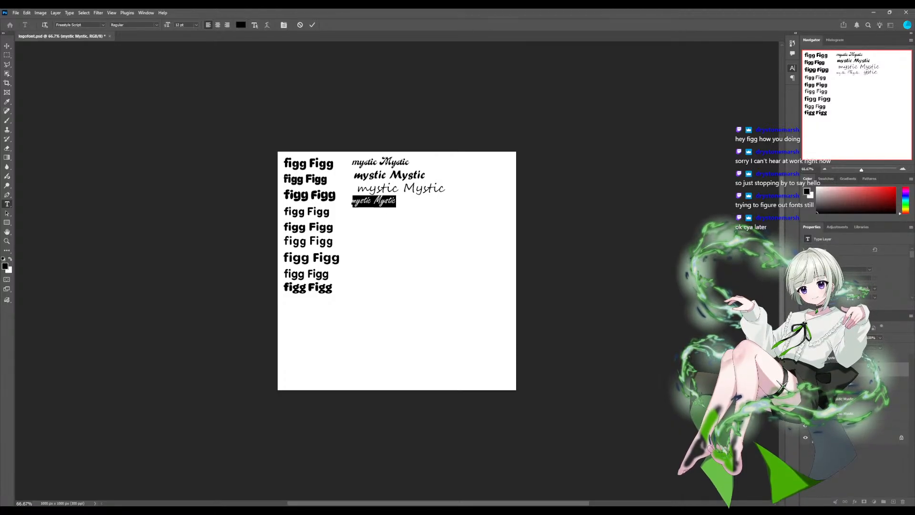
key("ctrl+Return")
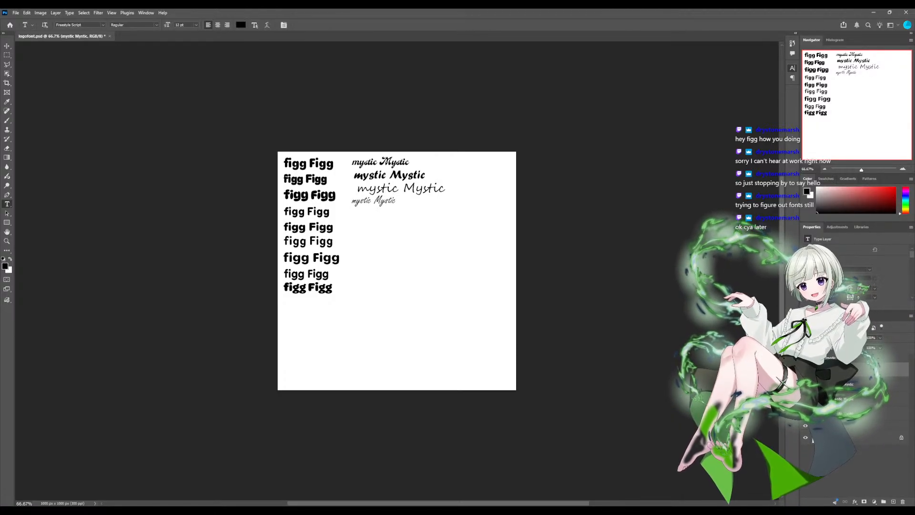
- Add a fifth "mystic Mystic" text line below the fourth and set it in French Script MT
left_click(352, 220)
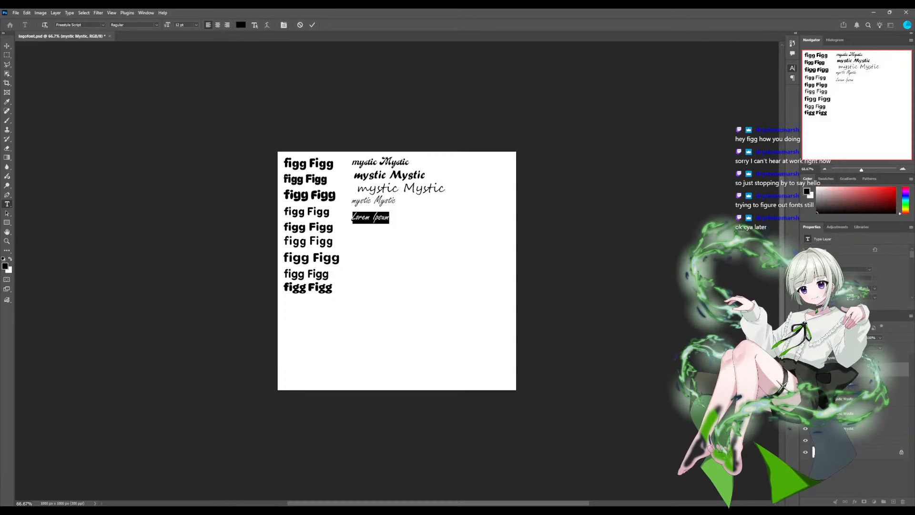
key("ctrl+v")
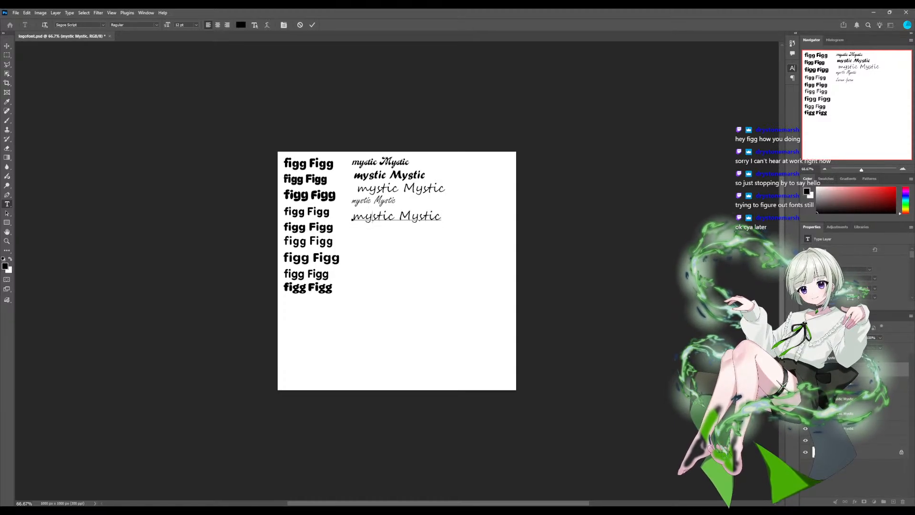
left_click_drag(352, 217, 442, 217)
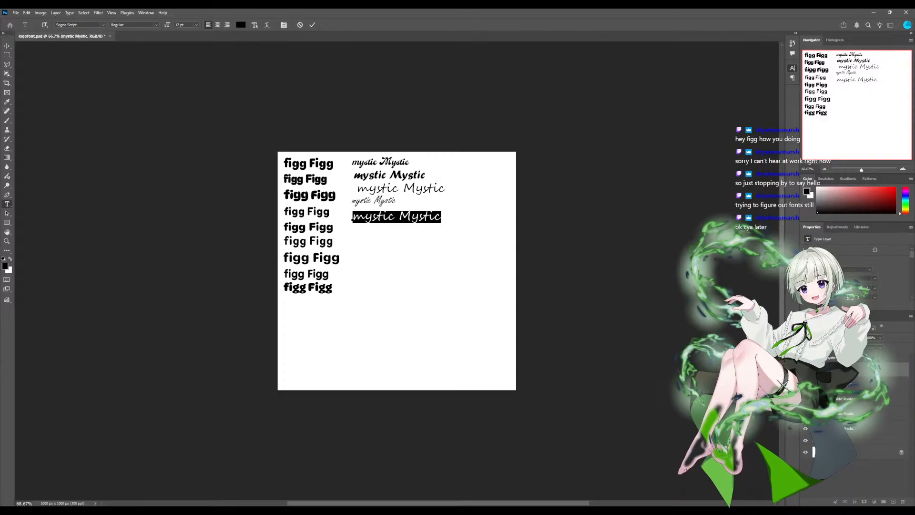
left_click(67, 25)
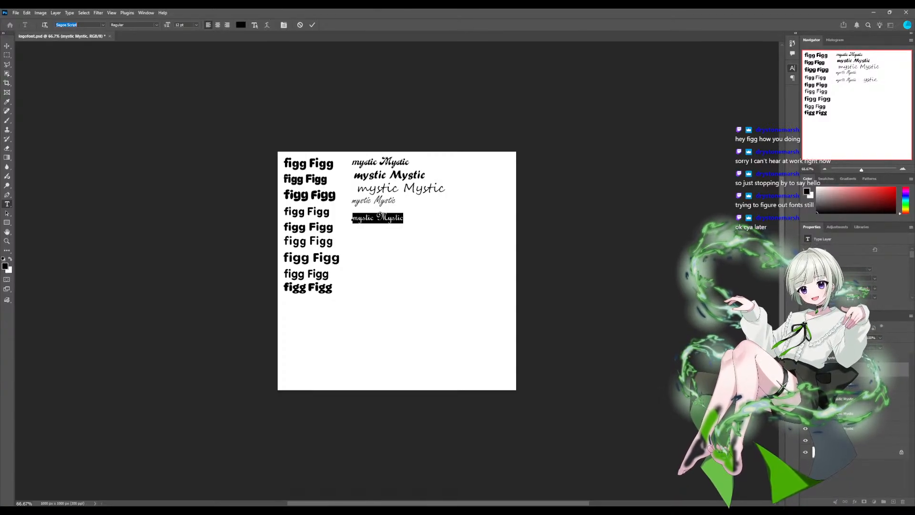
key("Return")
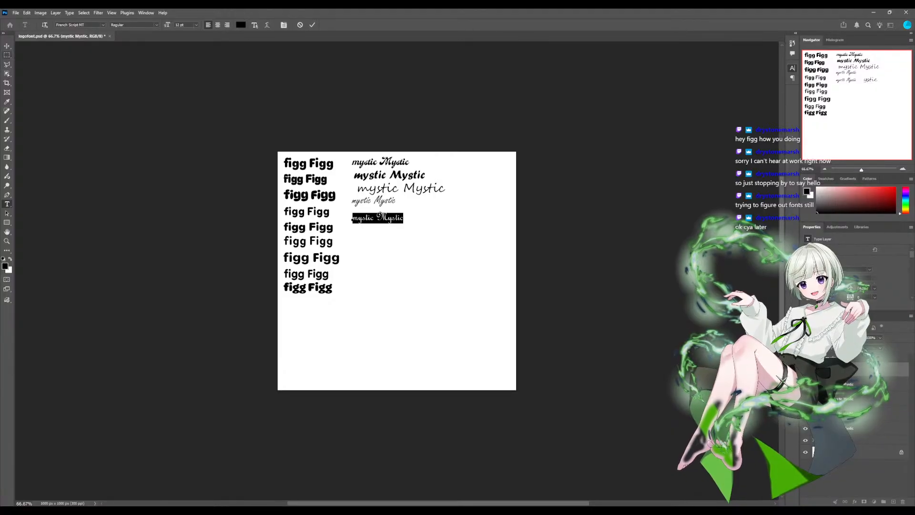
left_click(7, 55)
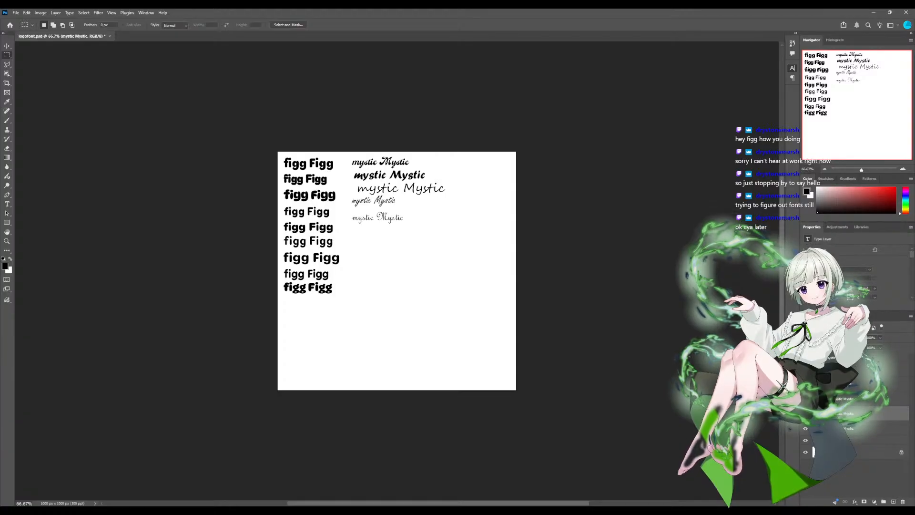
- Shift the second and third "mystic Mystic" lines slightly left to line up with the first line's left edge
key("v")
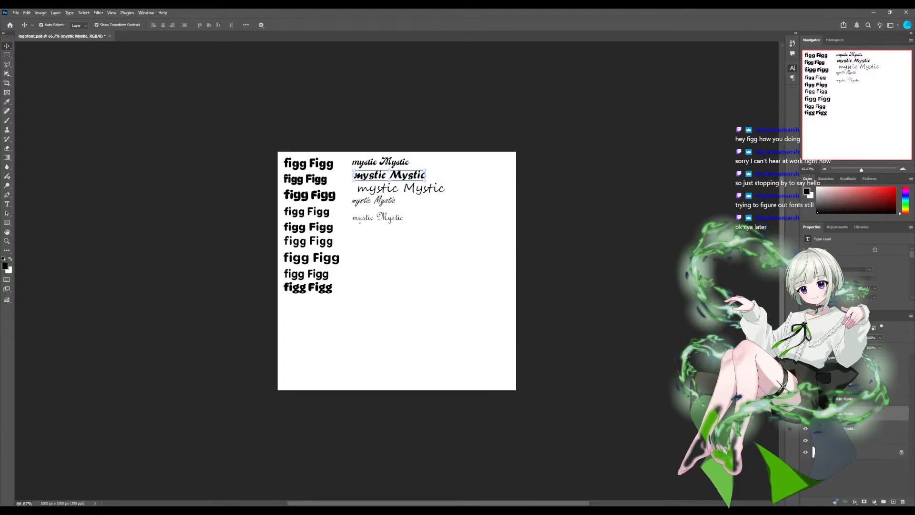
left_click_drag(391, 176, 389, 174)
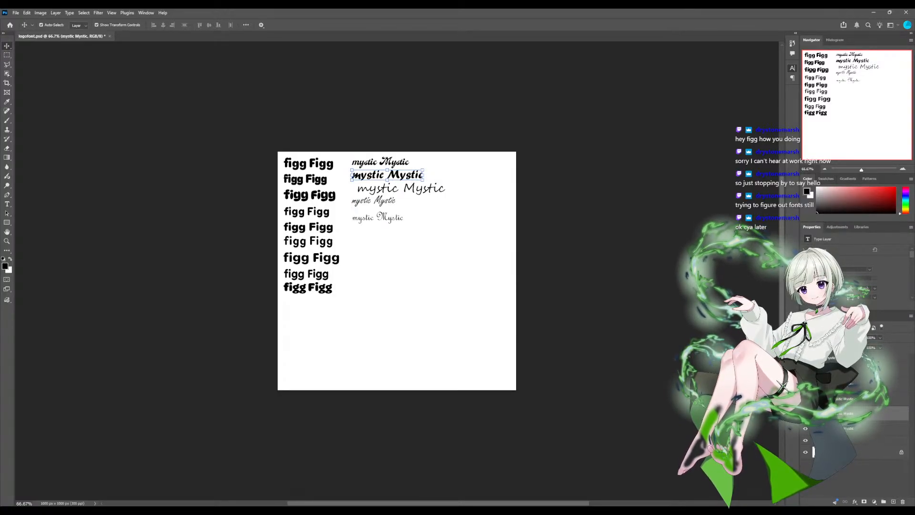
left_click(402, 188)
left_click_drag(401, 188, 396, 189)
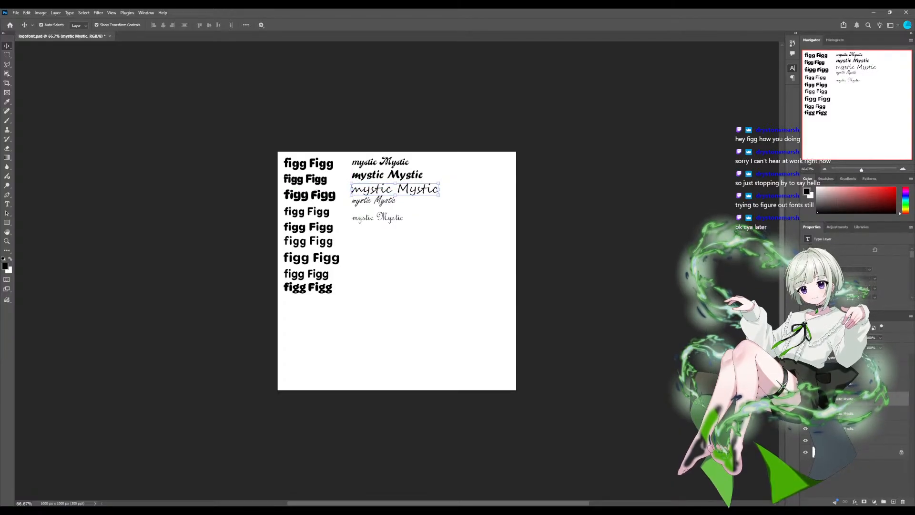
- Reposition the fourth and fifth "mystic Mystic" lines so the column is evenly spaced and left-aligned, and clear the selection
left_click(382, 201)
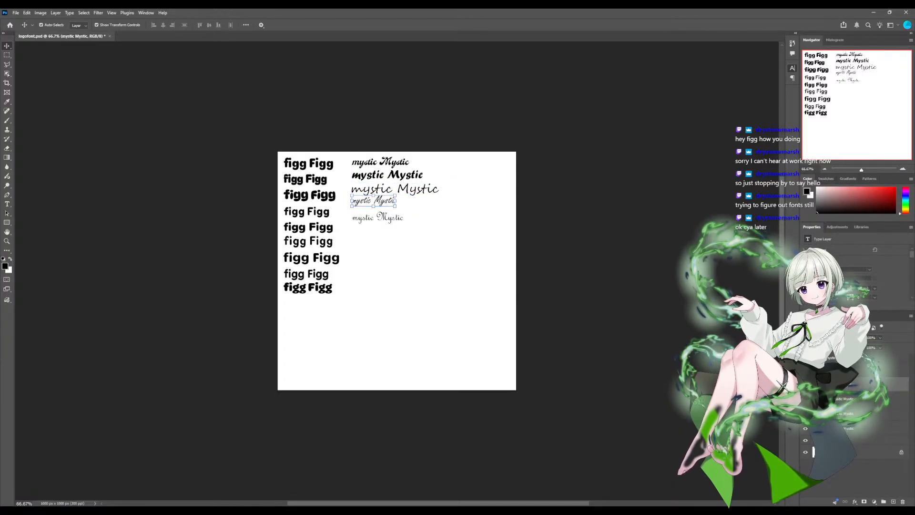
left_click_drag(381, 201, 382, 206)
left_click(377, 218, "shift")
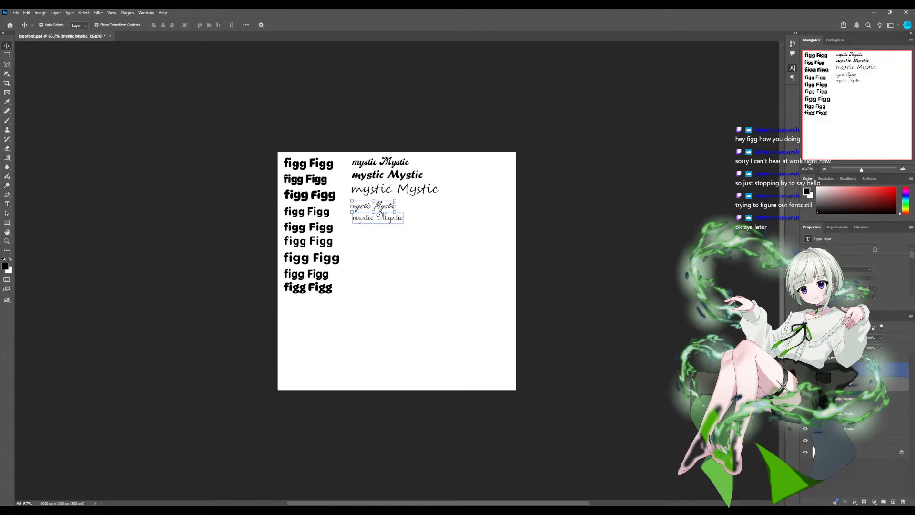
left_click(378, 217)
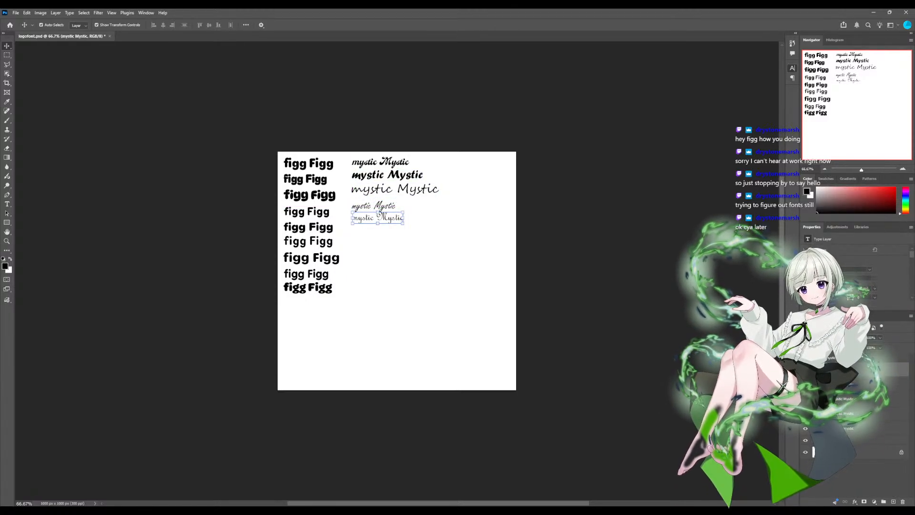
left_click(374, 205)
left_click_drag(375, 205, 378, 217)
left_click(379, 217)
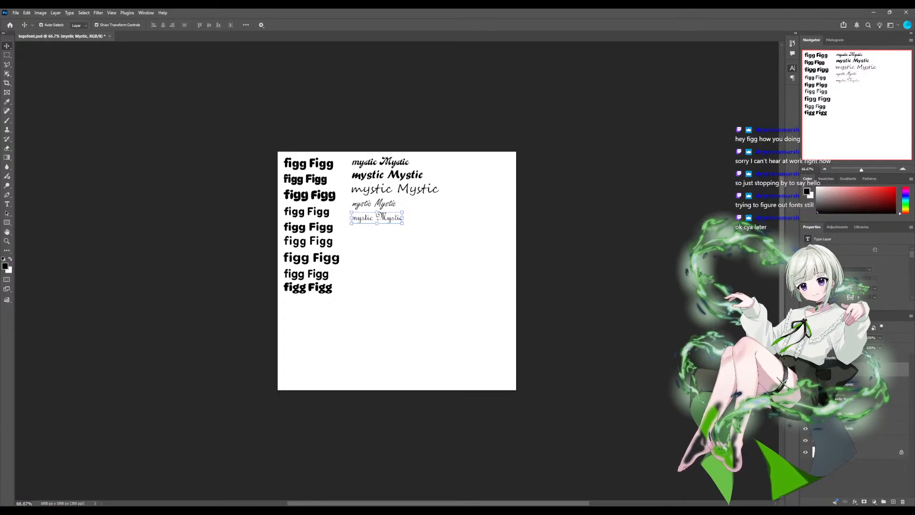
left_click(406, 267)
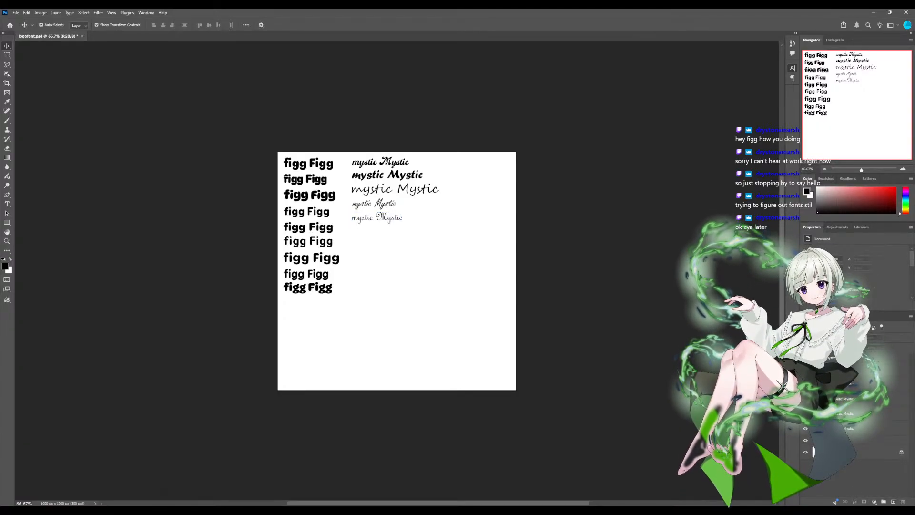
- Add a sixth "mystic Mystic" text line below the fifth one
key("t")
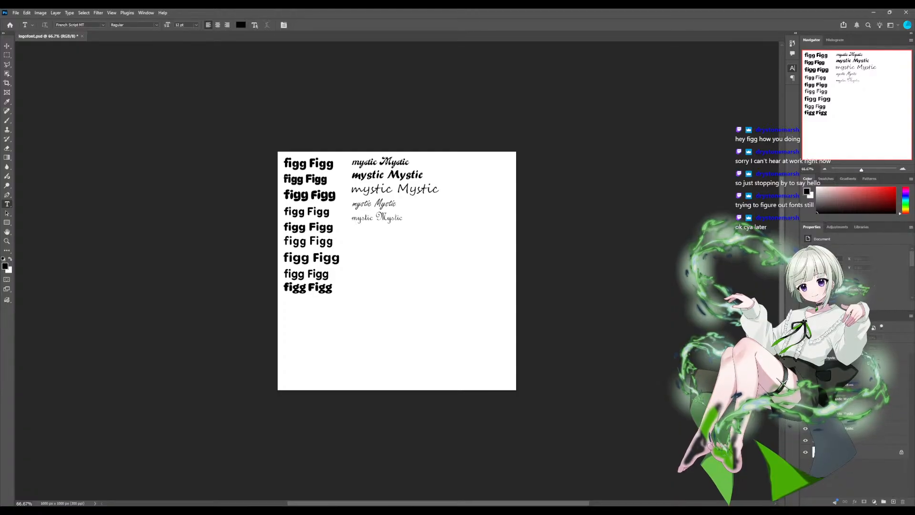
left_click(353, 237)
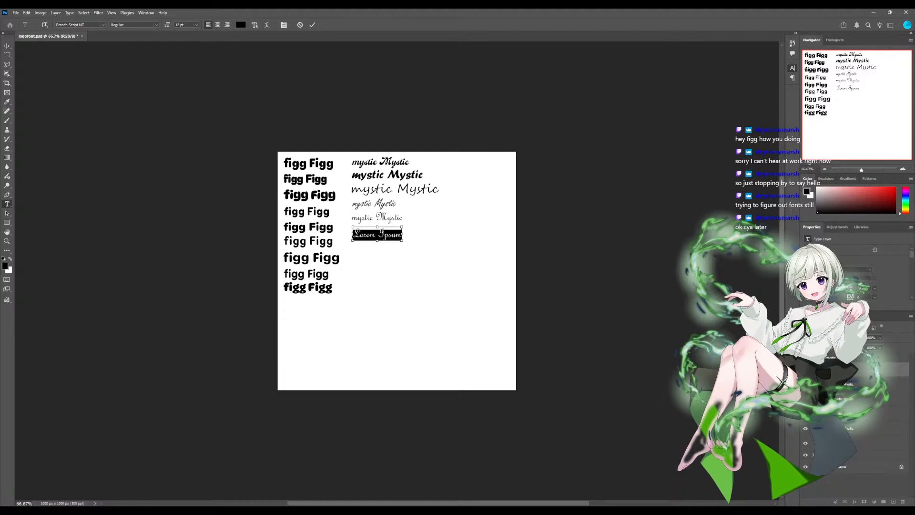
type("mystic Mystic")
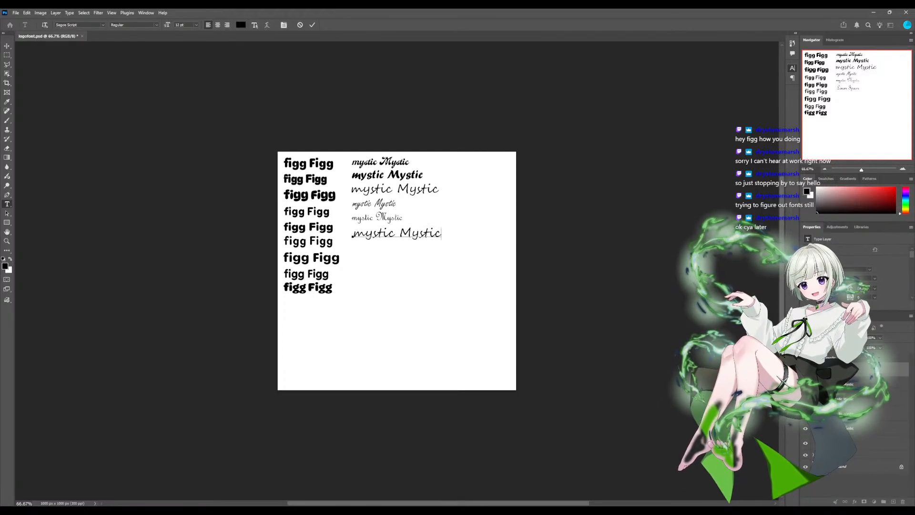
- Preview several script fonts on the sixth "mystic Mystic" line and set it in Magneto Bold
triple_click(376, 233)
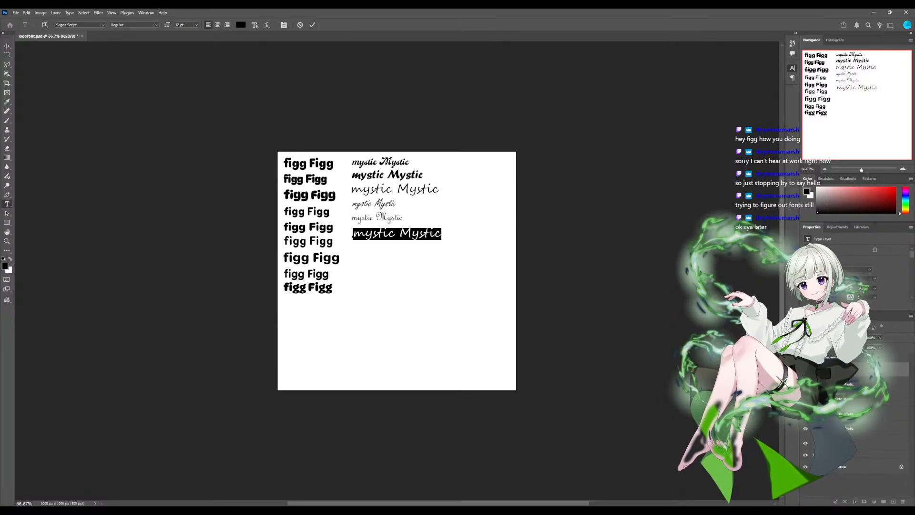
left_click(76, 24)
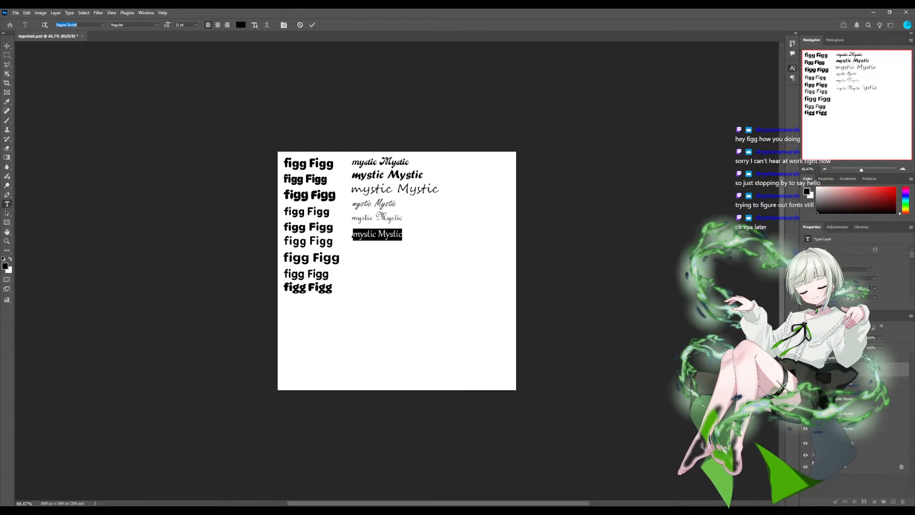
key("Down")
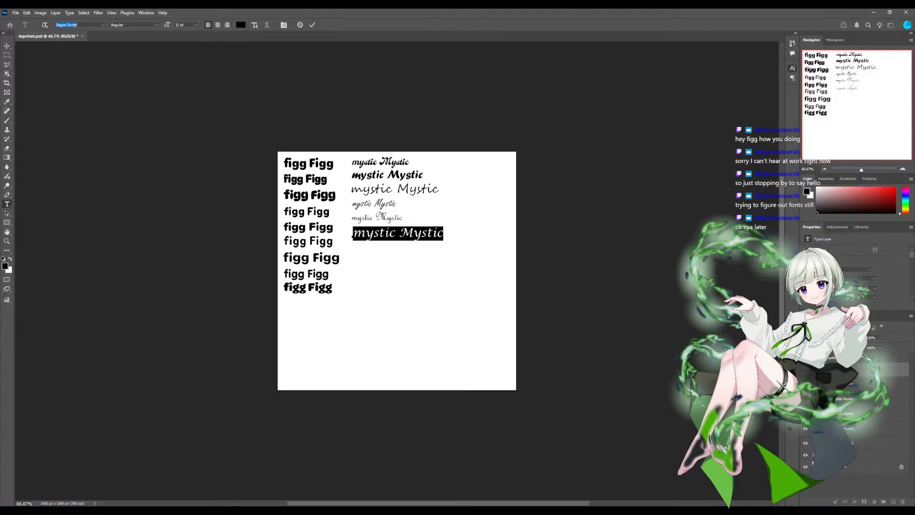
key("Down")
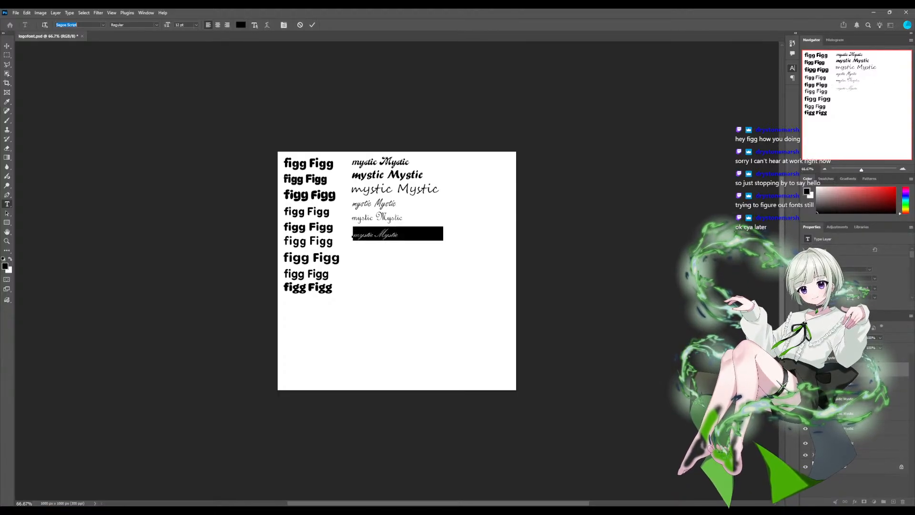
key("Down")
key("Down")
key("Down")
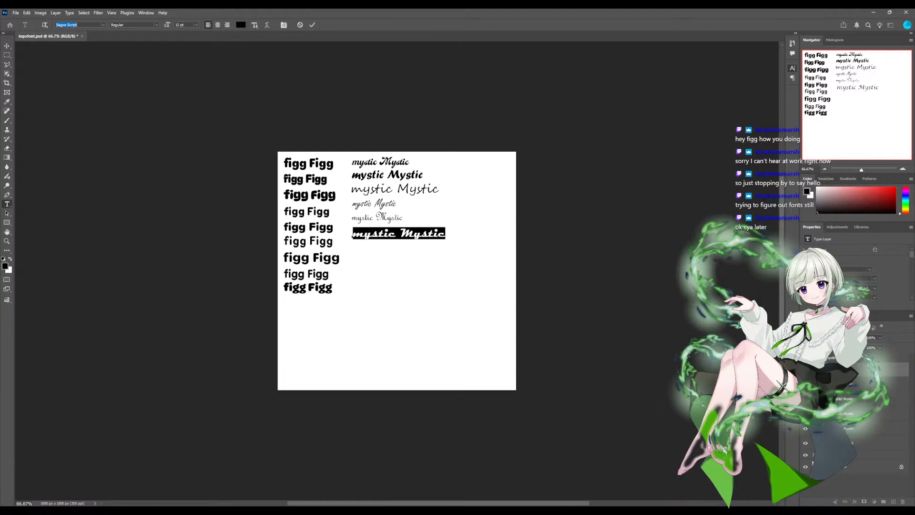
key("Return")
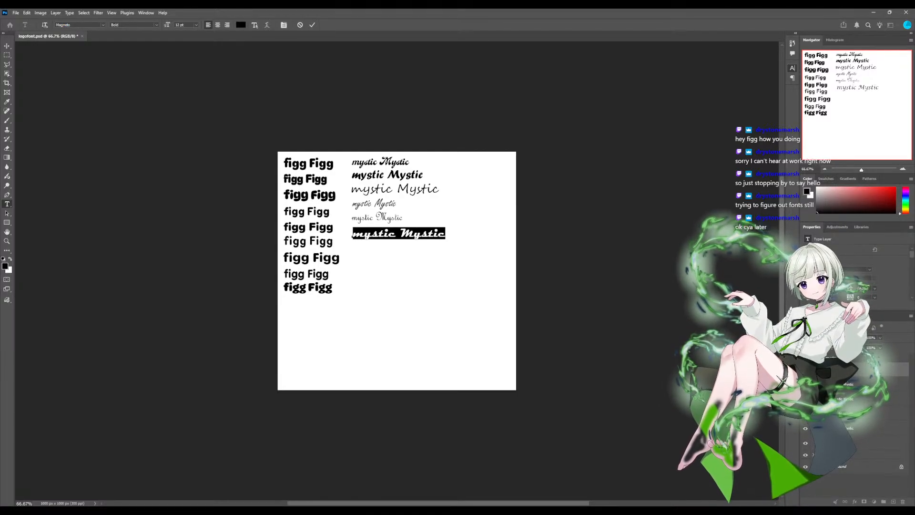
key("ctrl+Return")
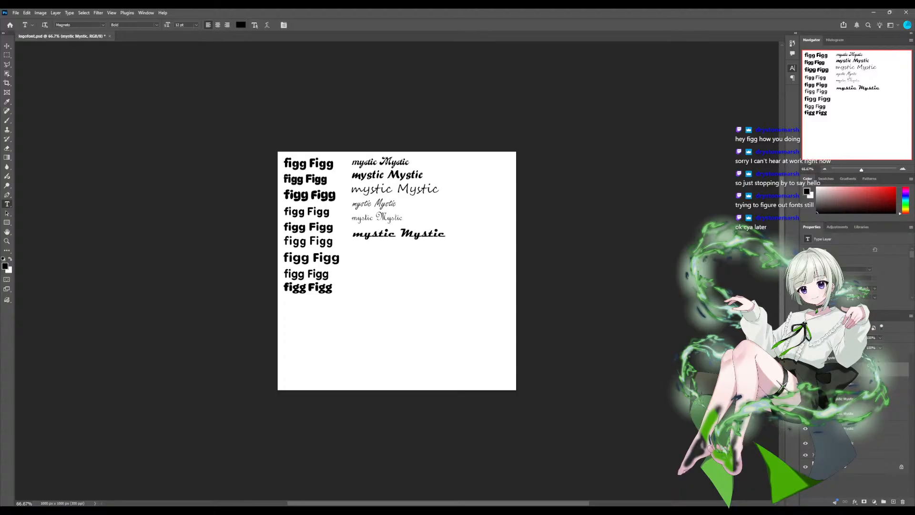
- Change the whole fifth "mystic Mystic" line to the Matura MT Script Capitals font
left_click(851, 384)
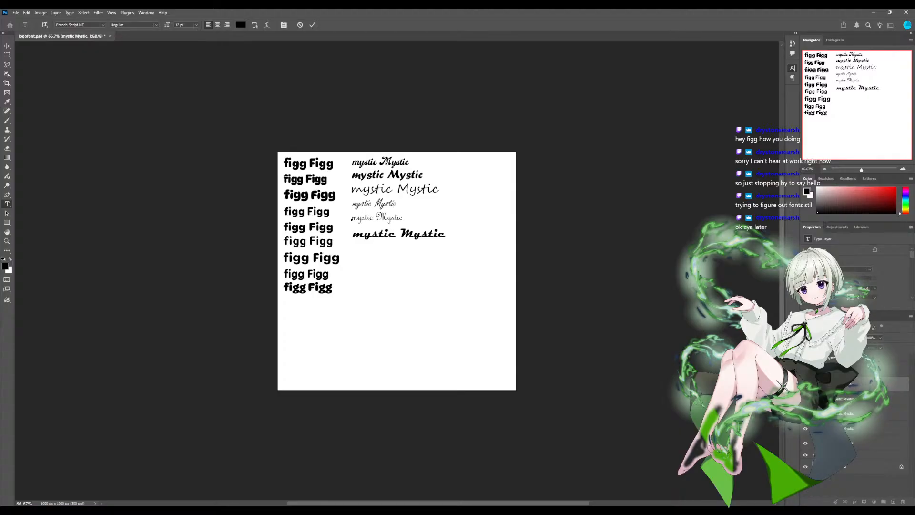
triple_click(364, 218)
key("ctrl+c")
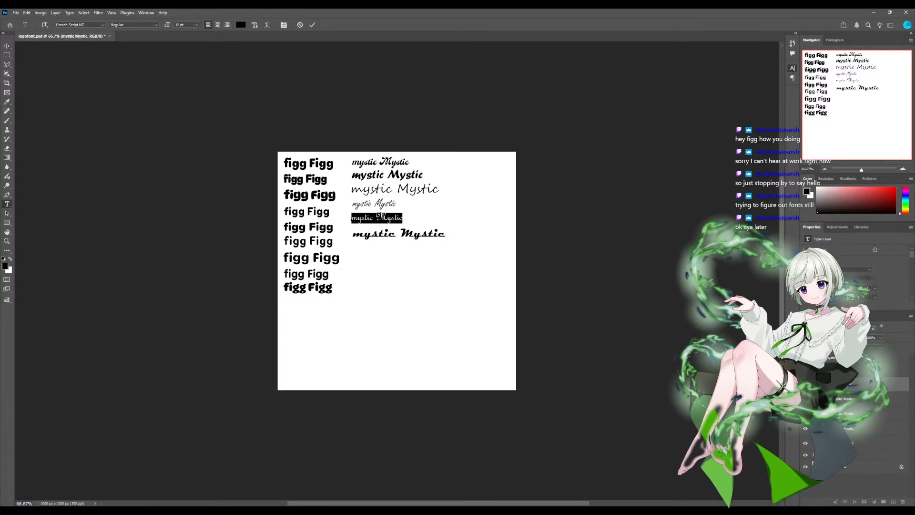
left_click(77, 25)
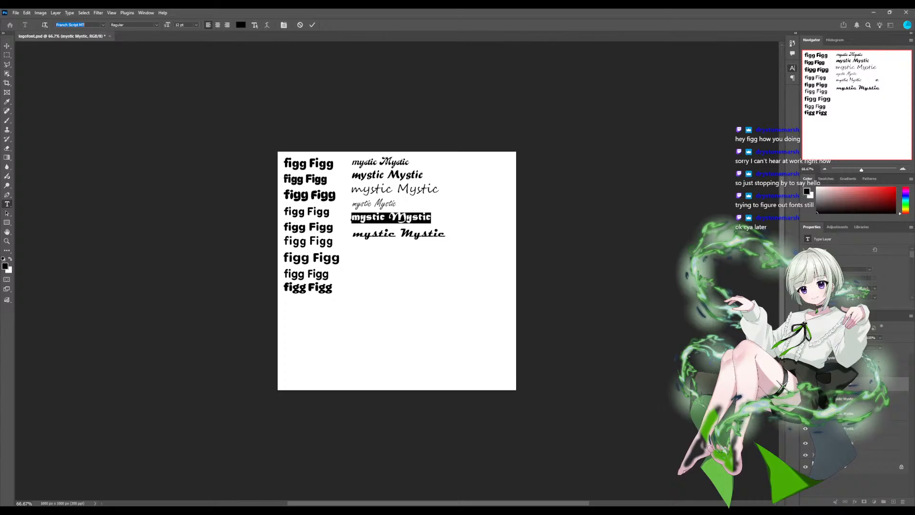
key("Return")
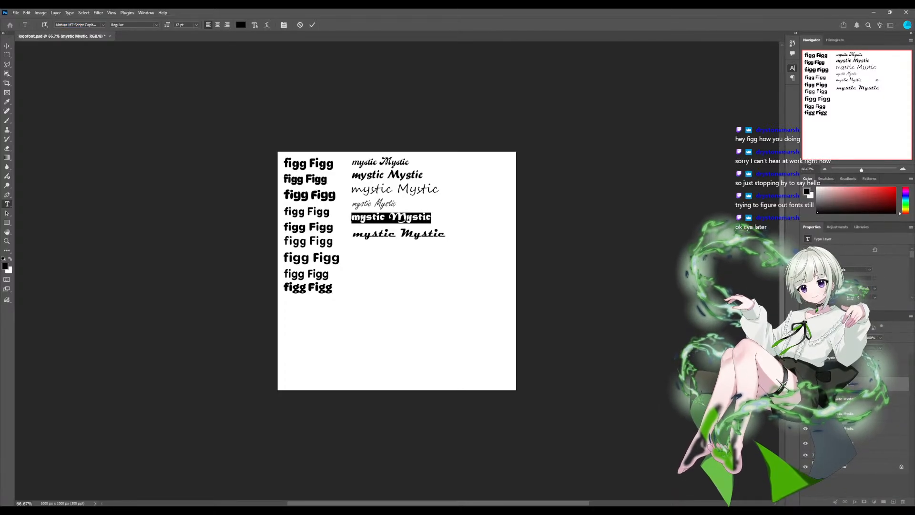
key("Escape")
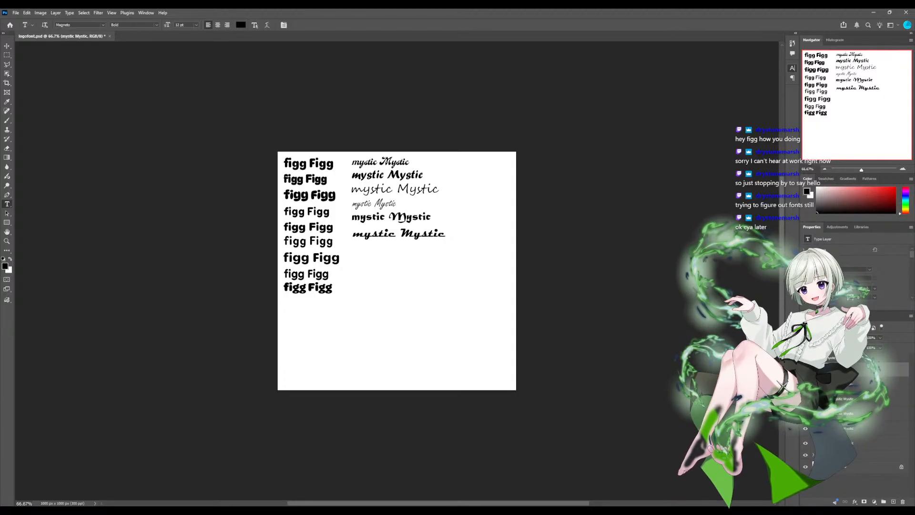
- Add a seventh "mystic Mystic" text line below the sixth, preview several script fonts on it and set it in Rage Italic
left_click(353, 250)
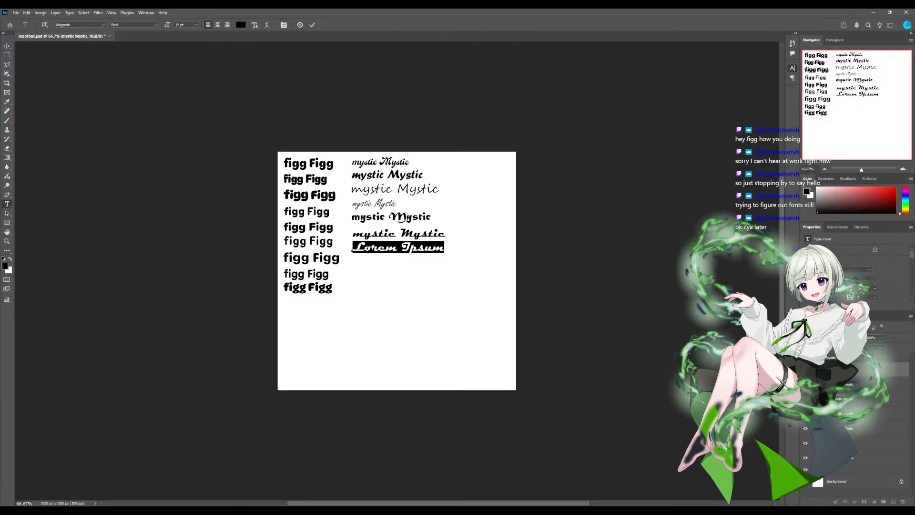
key("ctrl+v")
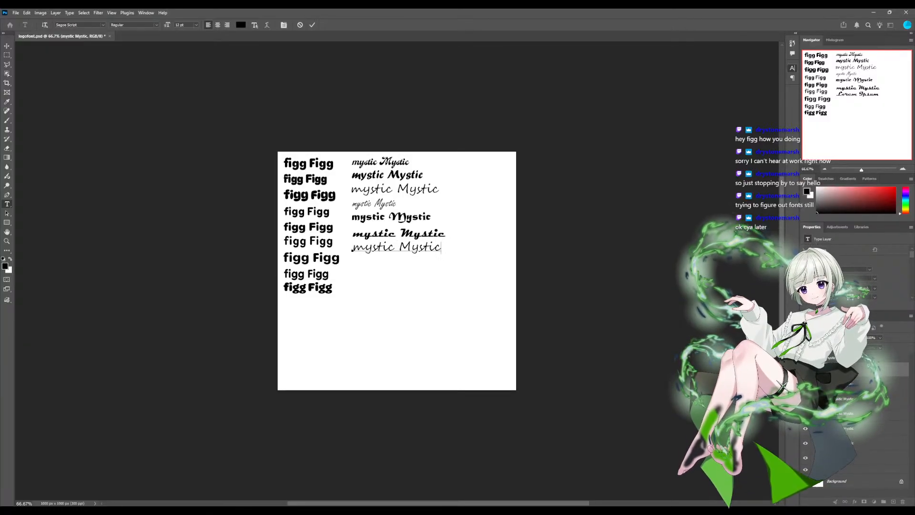
triple_click(374, 247)
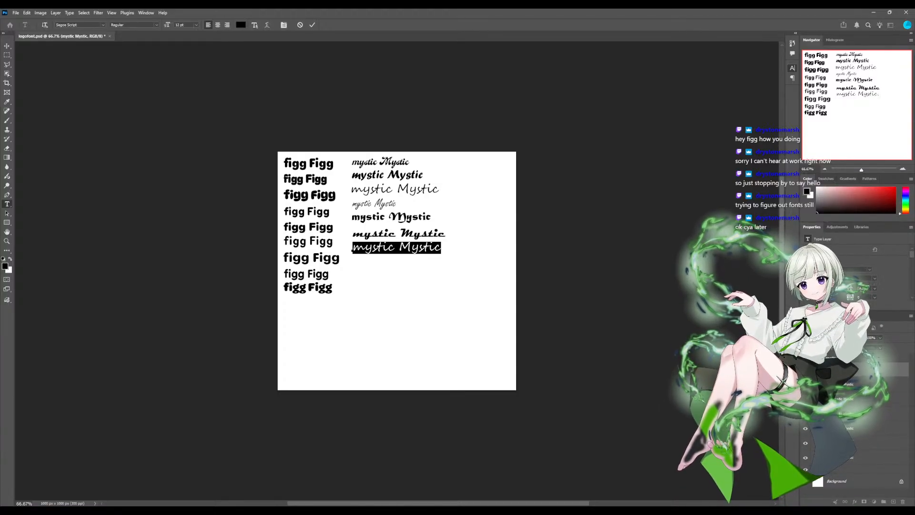
left_click(76, 25)
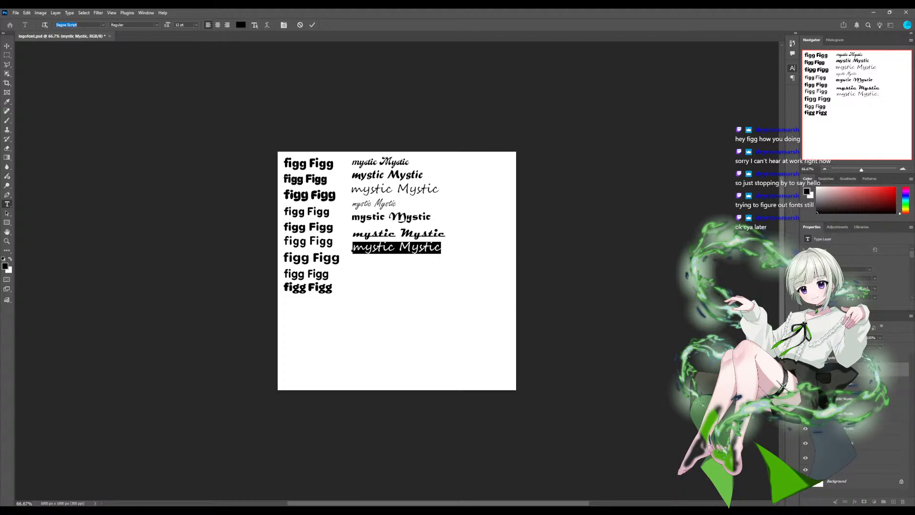
key("Down")
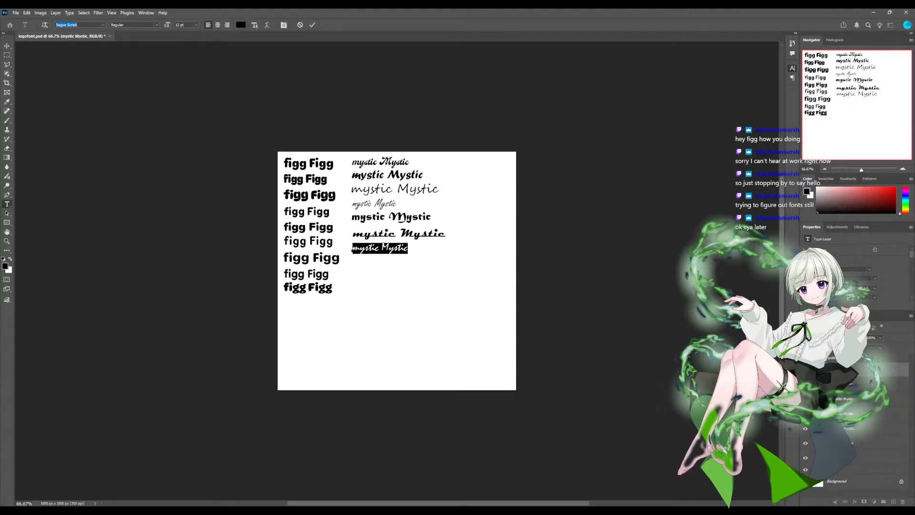
key("Down")
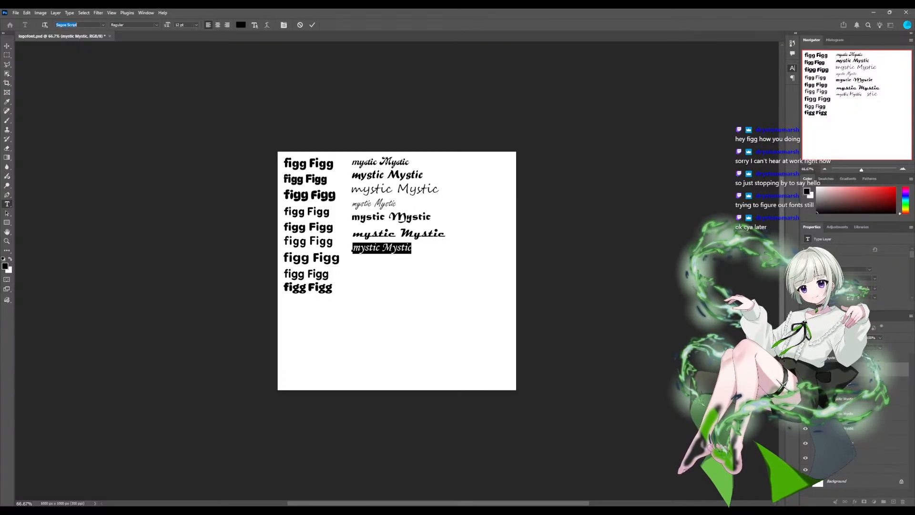
key("Down")
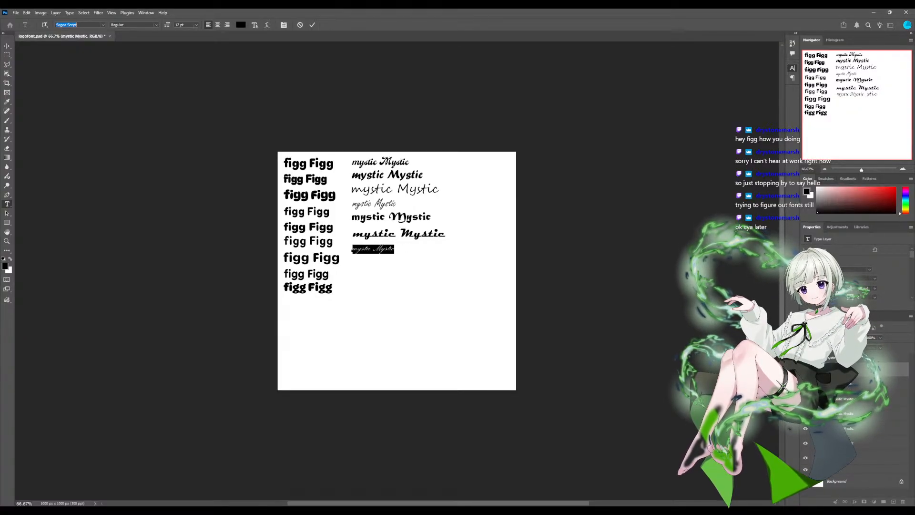
key("Down")
key("Down")
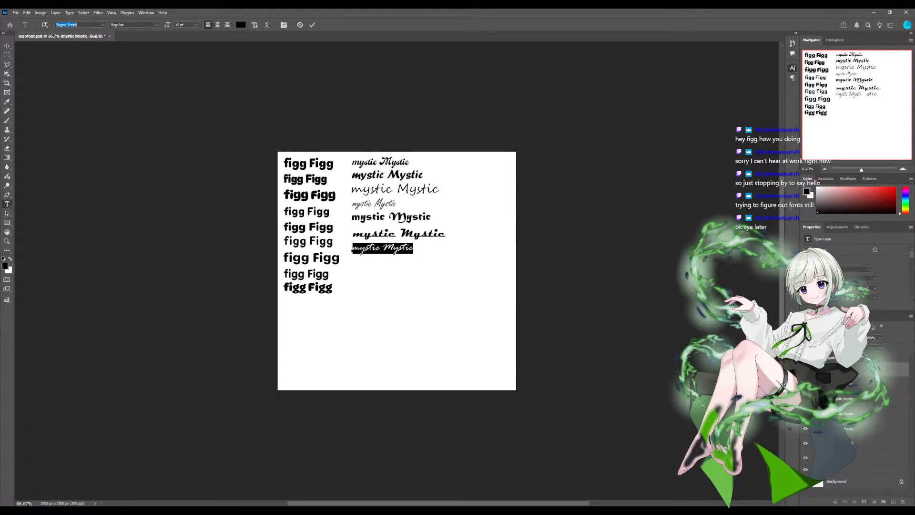
key("Return")
left_click(392, 247)
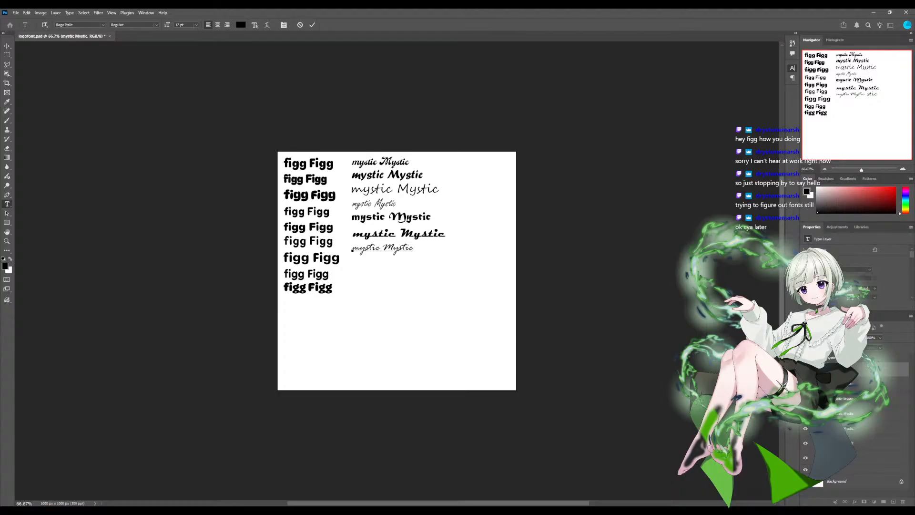
- Change the whole fourth "mystic Mystic" line to the Script MT Bold font
left_click(858, 413)
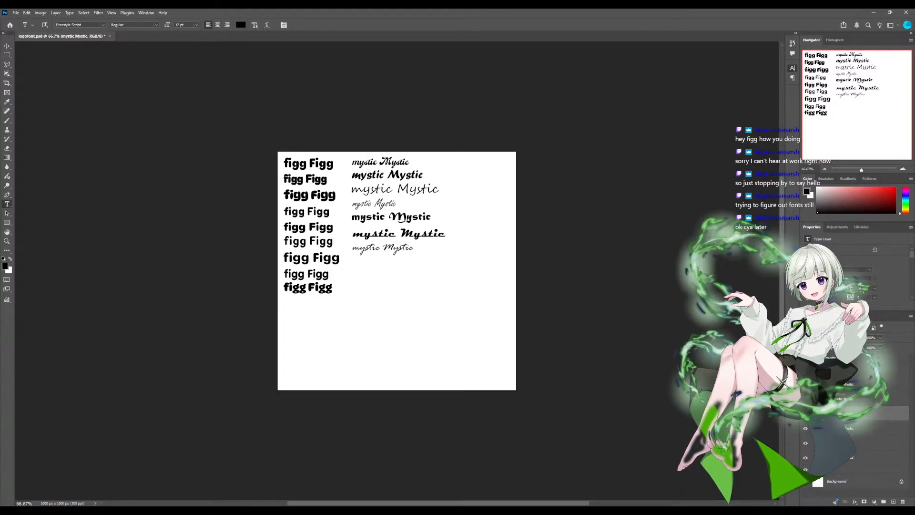
left_click(366, 204)
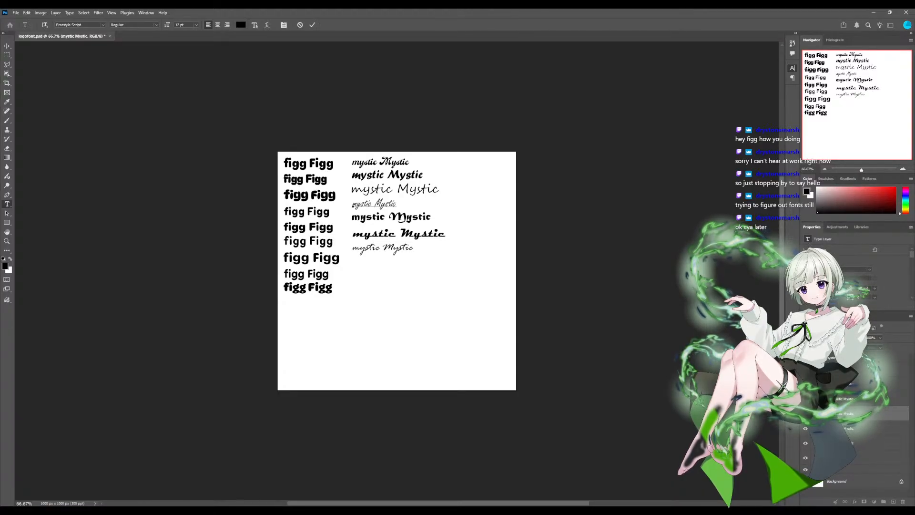
triple_click(365, 204)
key("ctrl+c")
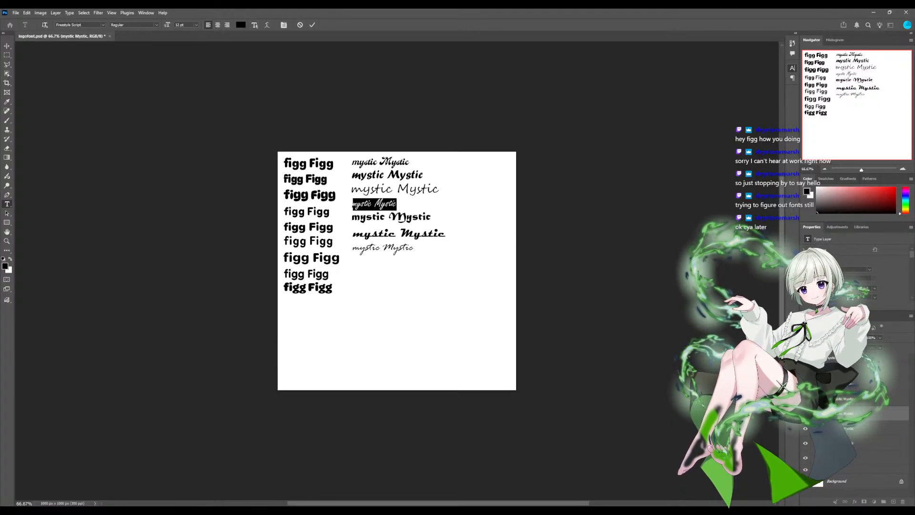
left_click(69, 25)
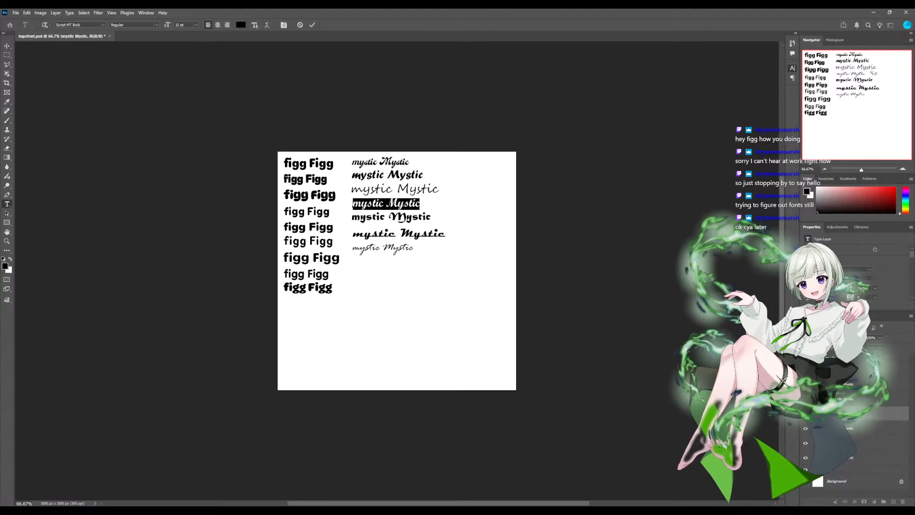
key("Escape")
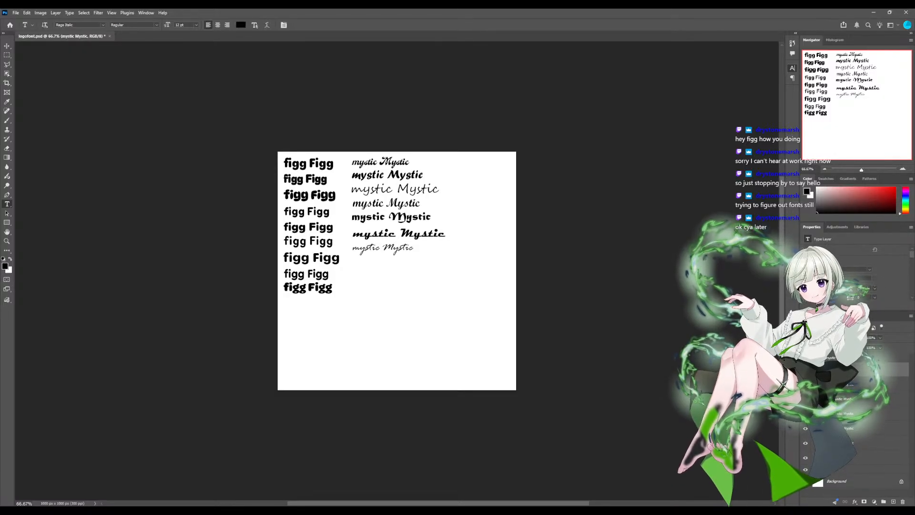
- Add an eighth "mystic Mystic" text line below the seventh and set it in the Viktor Script font
left_click(354, 268)
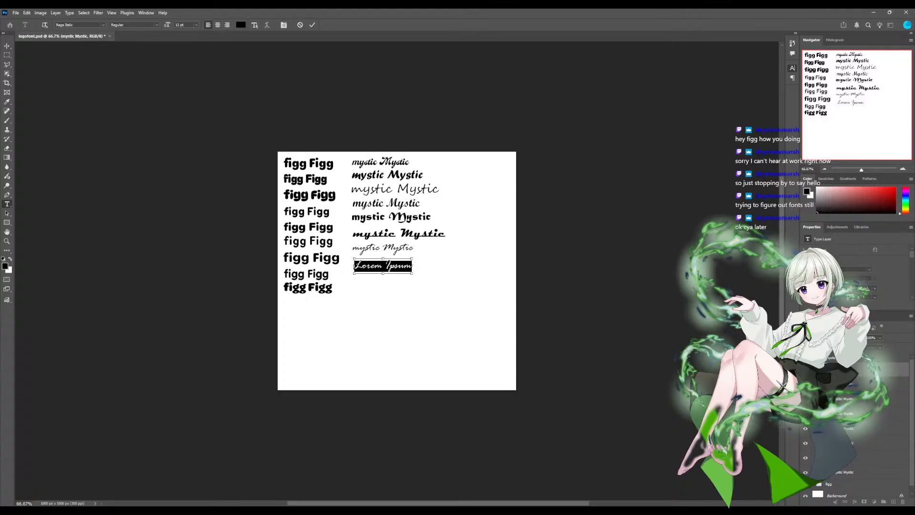
key("ctrl+v")
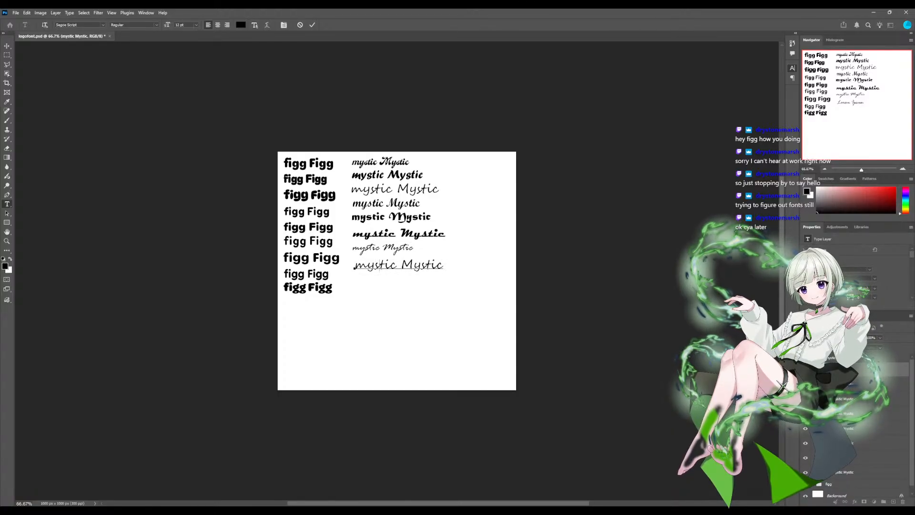
key("ctrl+shift+Right")
key("ctrl+shift+Right")
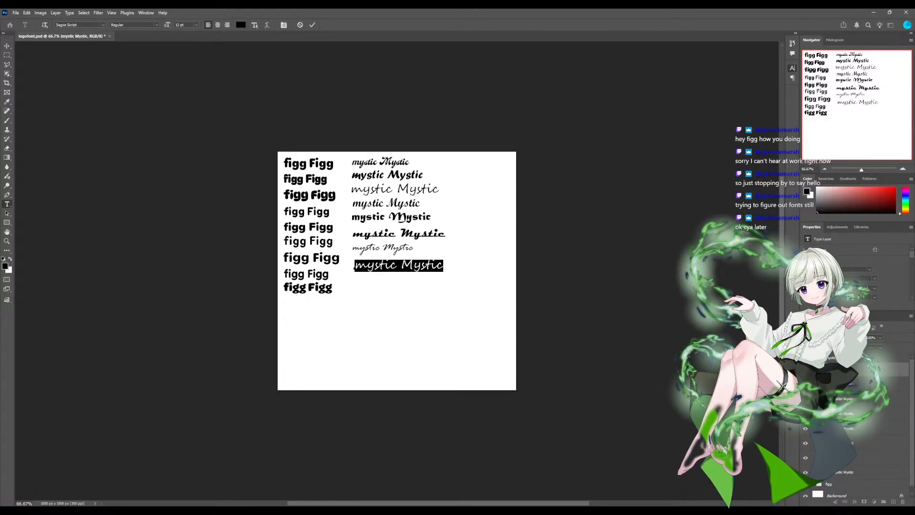
left_click(103, 25)
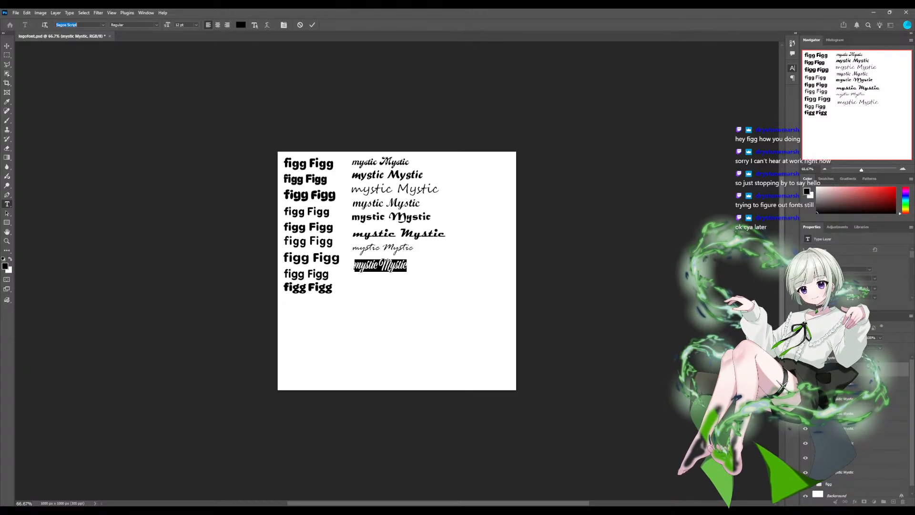
key("Return")
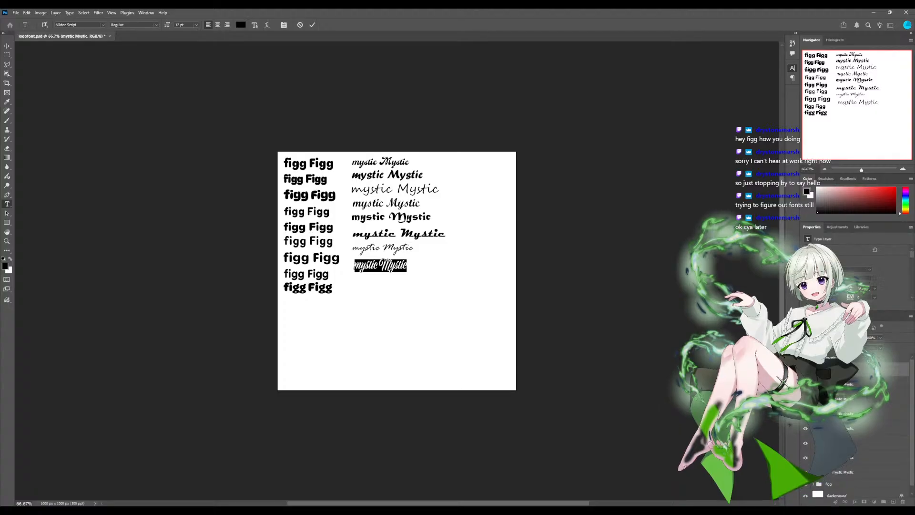
key("ctrl+Return")
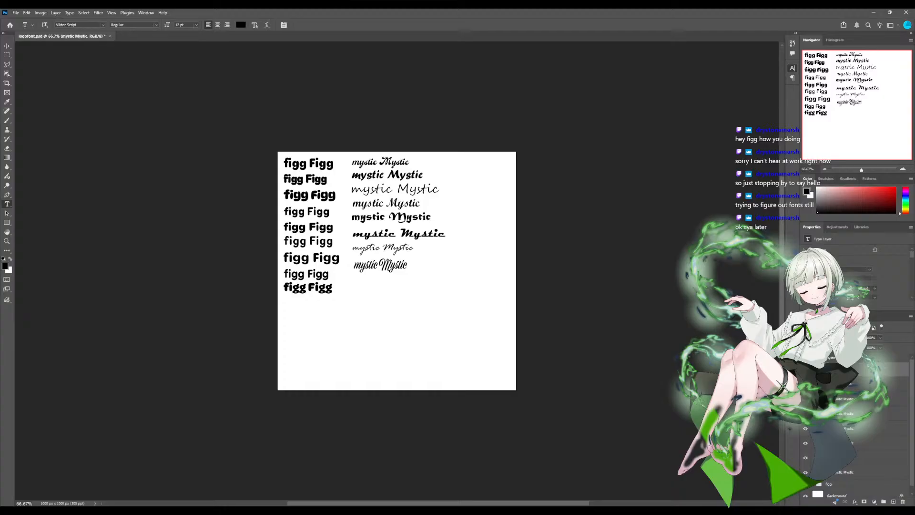
- Add a ninth "mystic Mystic" text line below the eighth and set it in the Brothers OT font
left_click(353, 283)
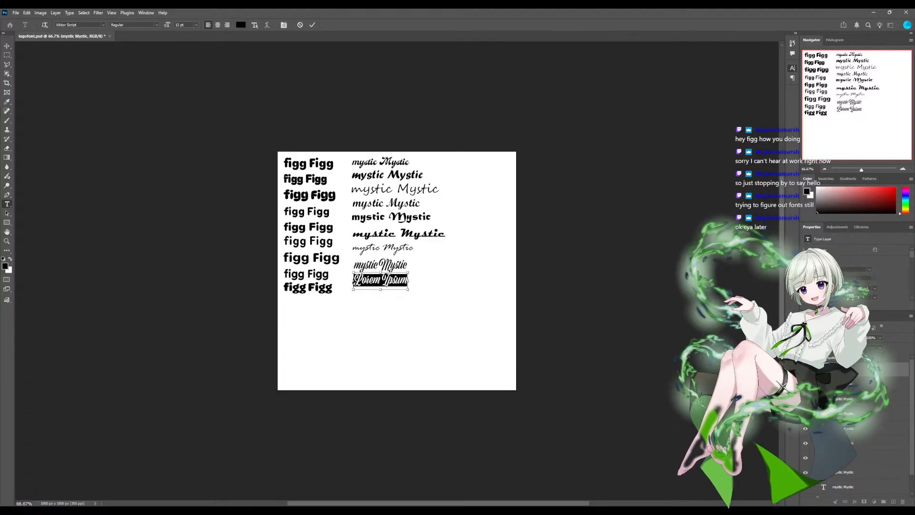
key("ctrl+v")
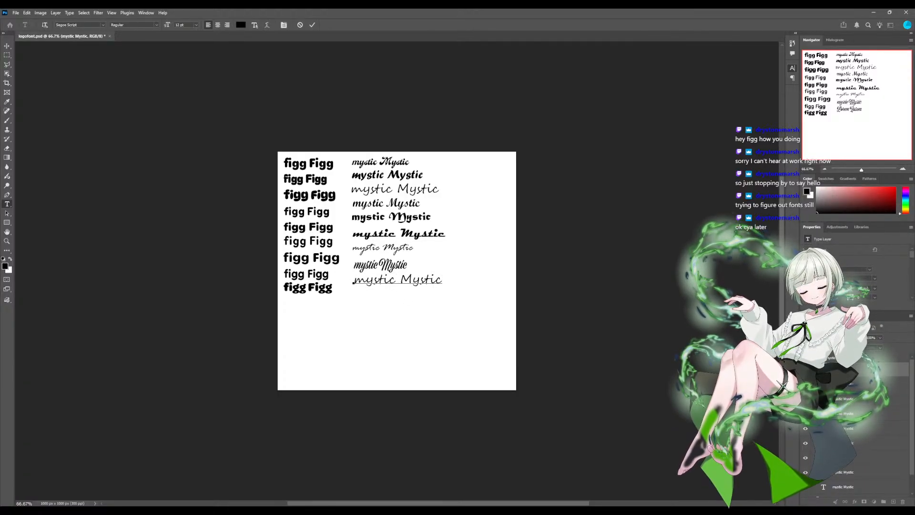
left_click_drag(354, 281, 442, 281)
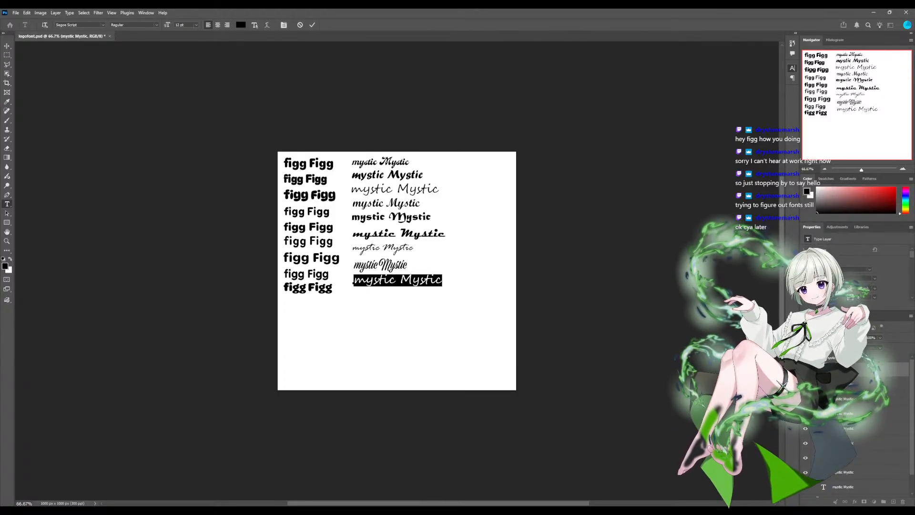
left_click(71, 25)
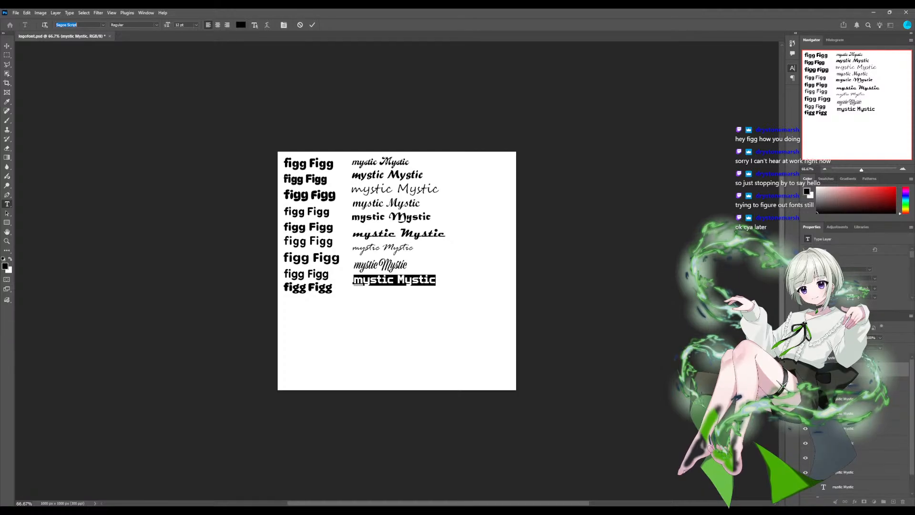
key("alt+Tab")
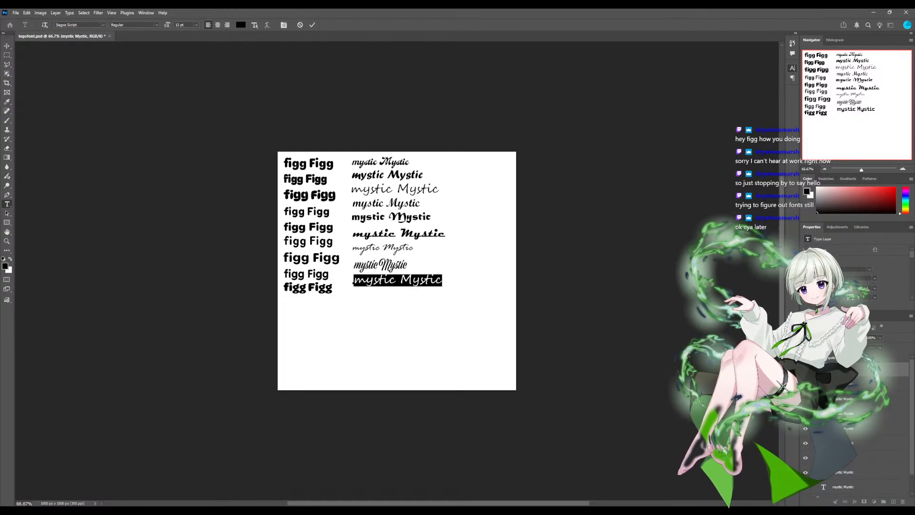
left_click(103, 24)
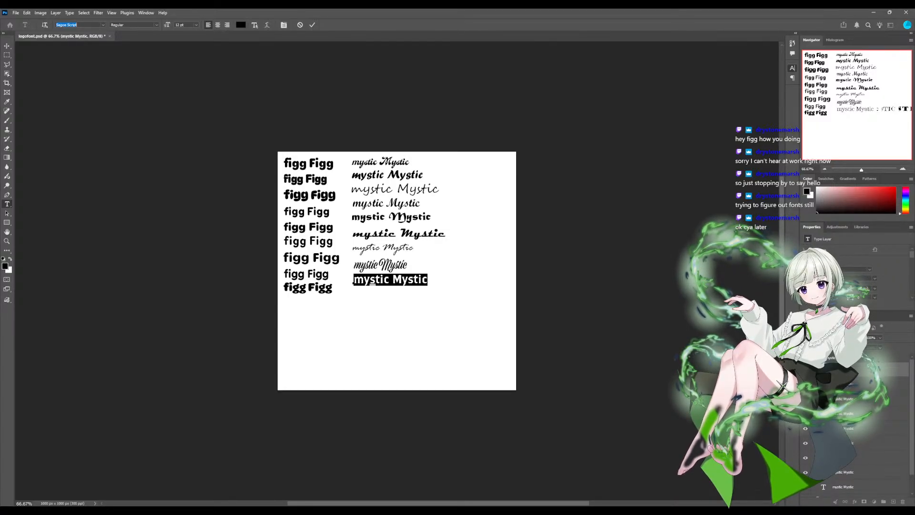
key("Return")
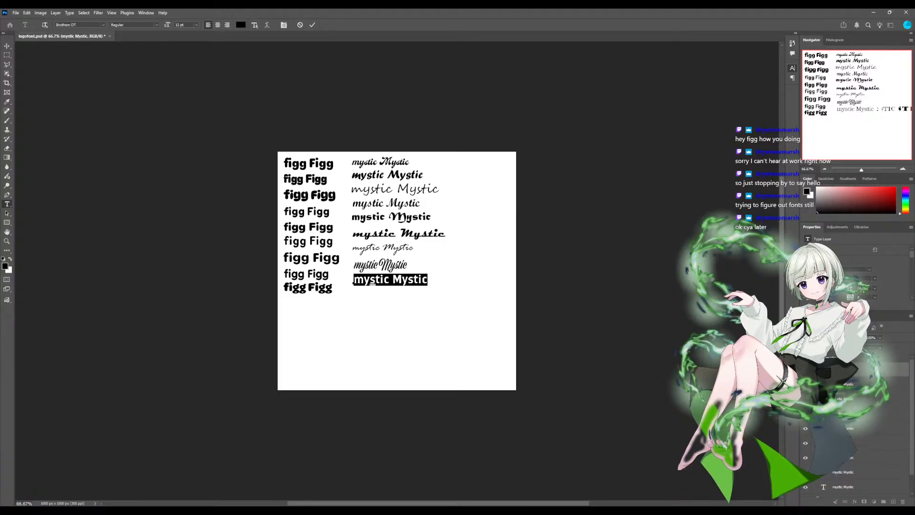
key("ctrl+Return")
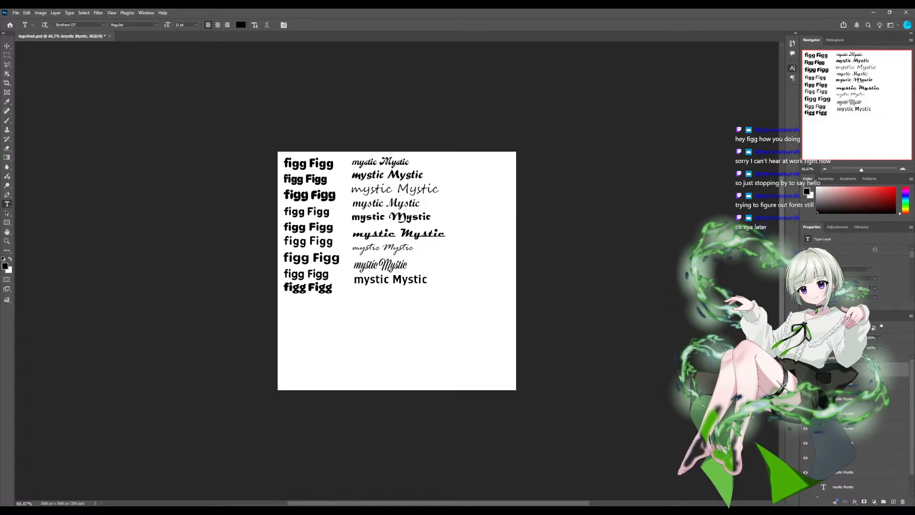
- Add a tenth "mystic Mystic" text line below the ninth and select all of its text
left_click(353, 296)
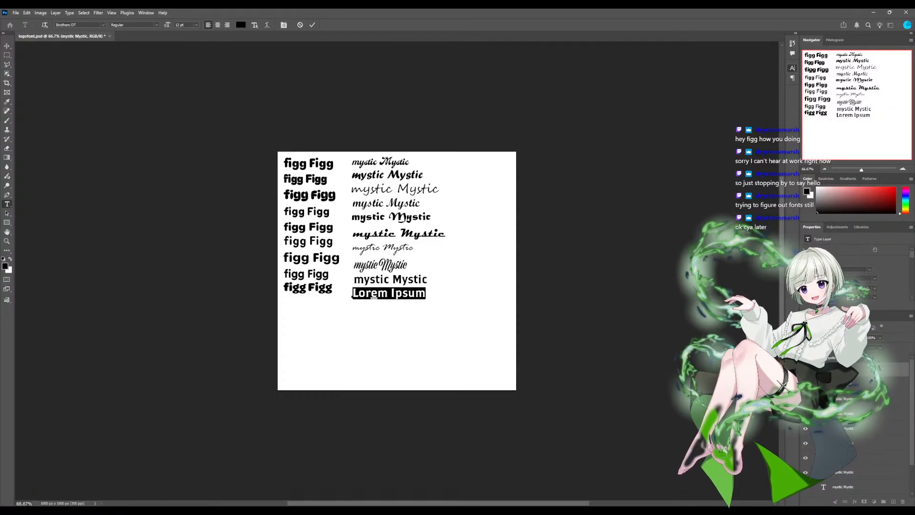
type("mystic Mystic")
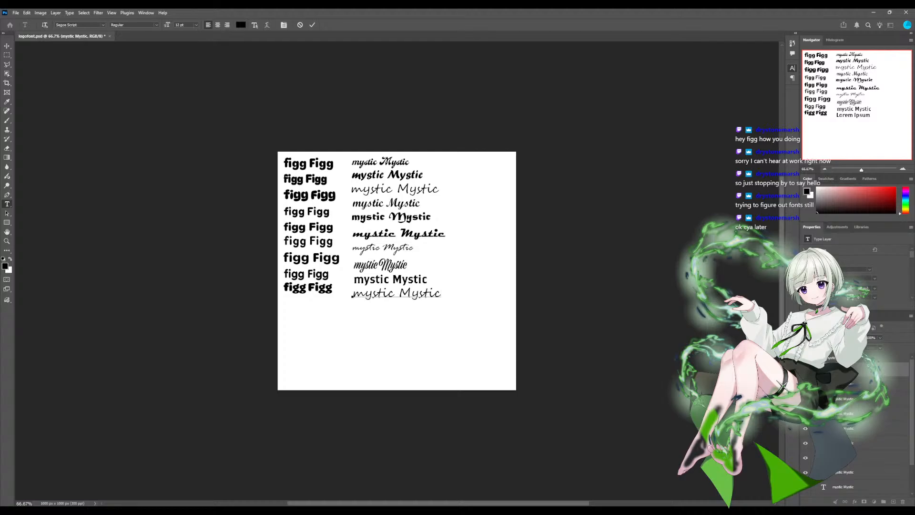
double_click(372, 292)
triple_click(372, 293)
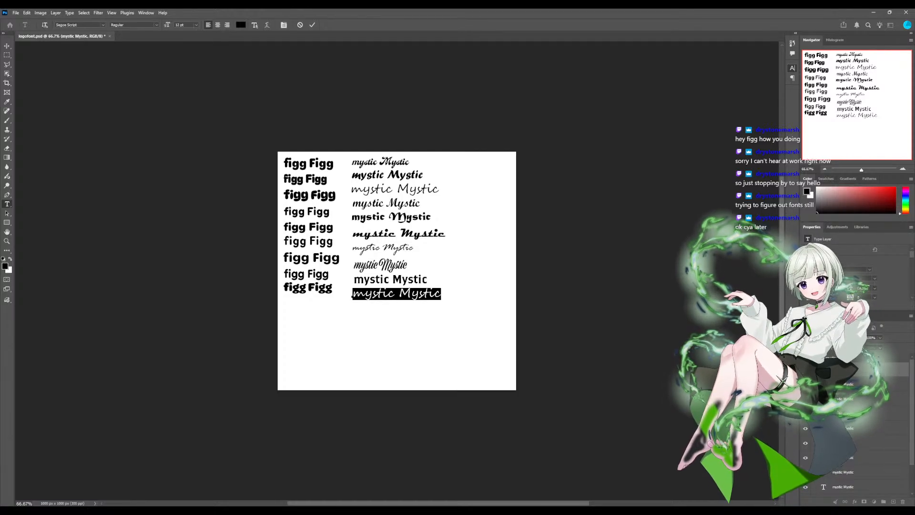
- Preview a range of typefaces on the tenth "mystic Mystic" line to compare them with the samples above
left_click(67, 25)
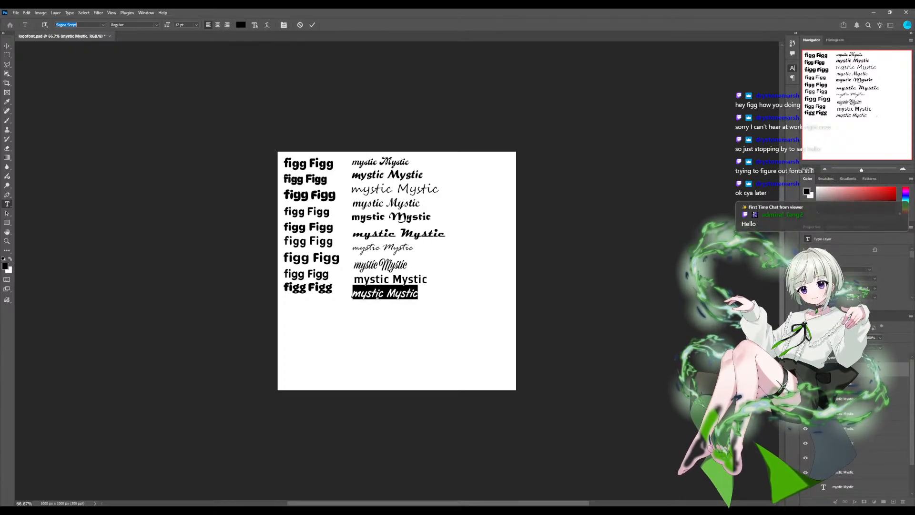
key("Down")
key("Down")
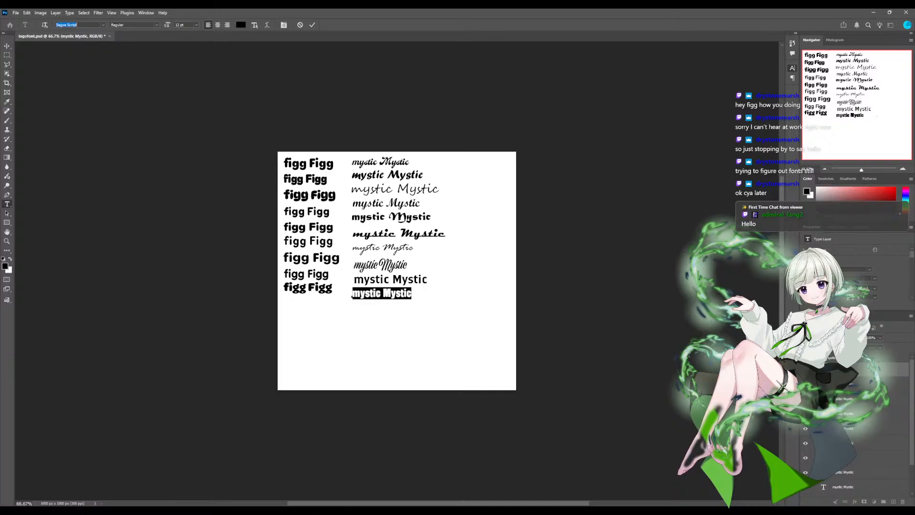
key("Down")
key("Down")
key("Down")
key("Down")
key("Down")
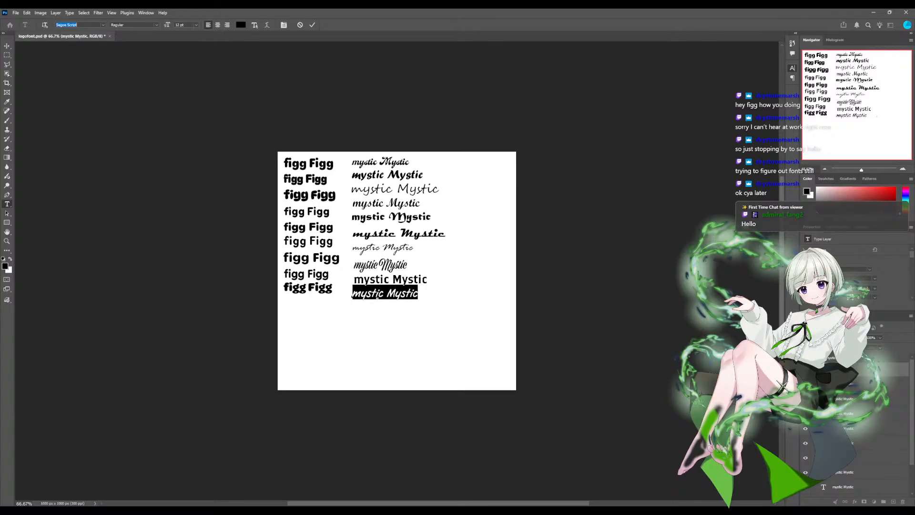
key("Down")
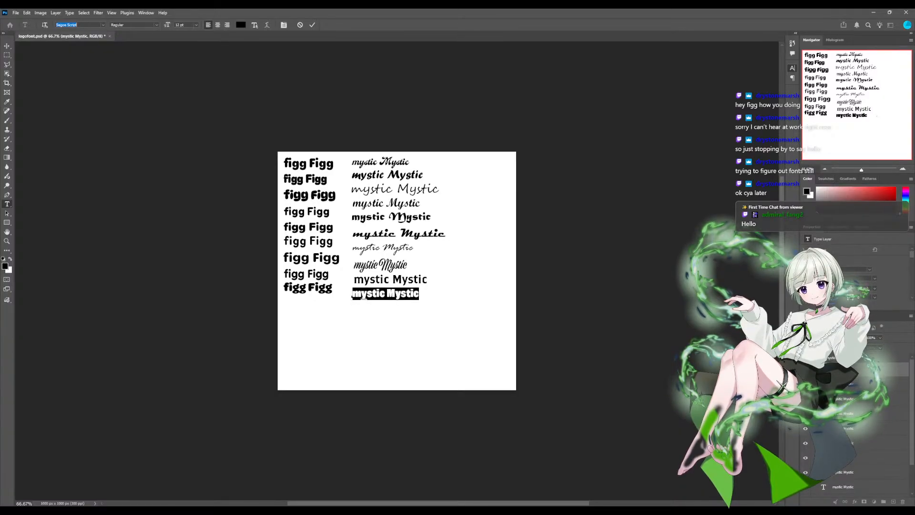
key("Down")
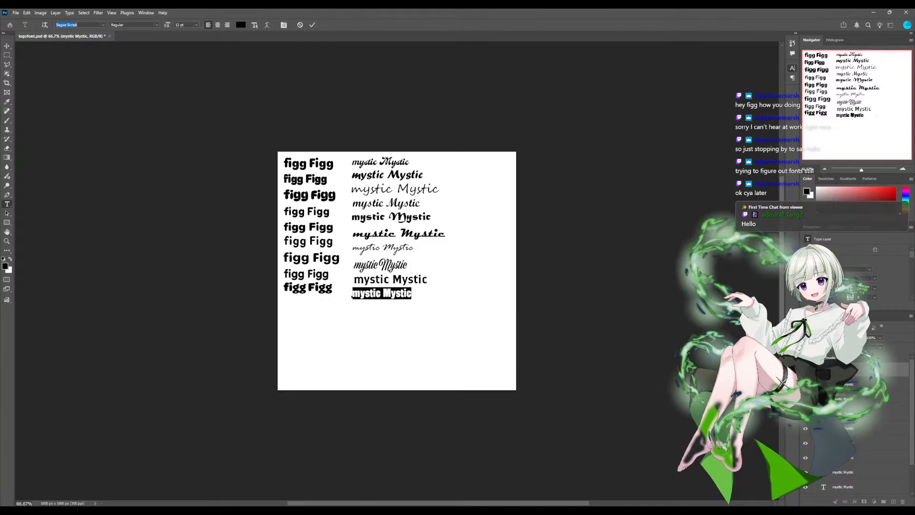
key("Down")
key("Down")
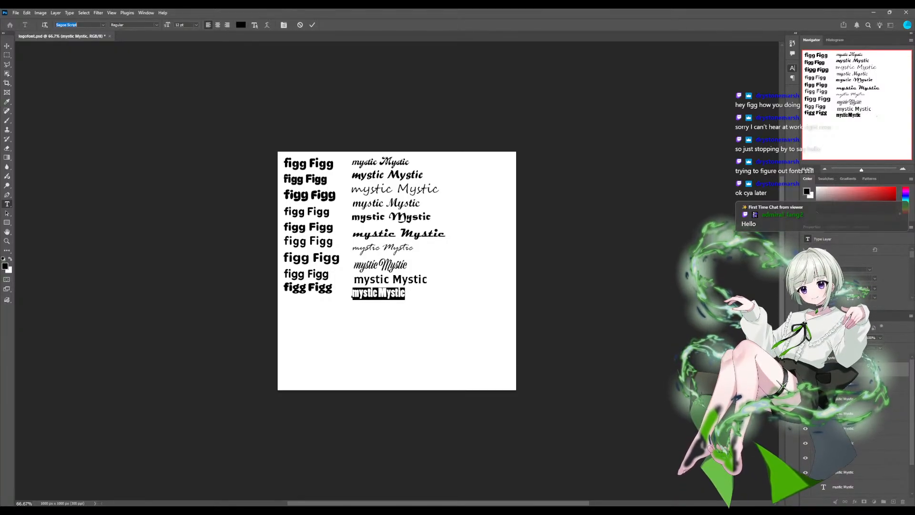
key("Down")
key("Up")
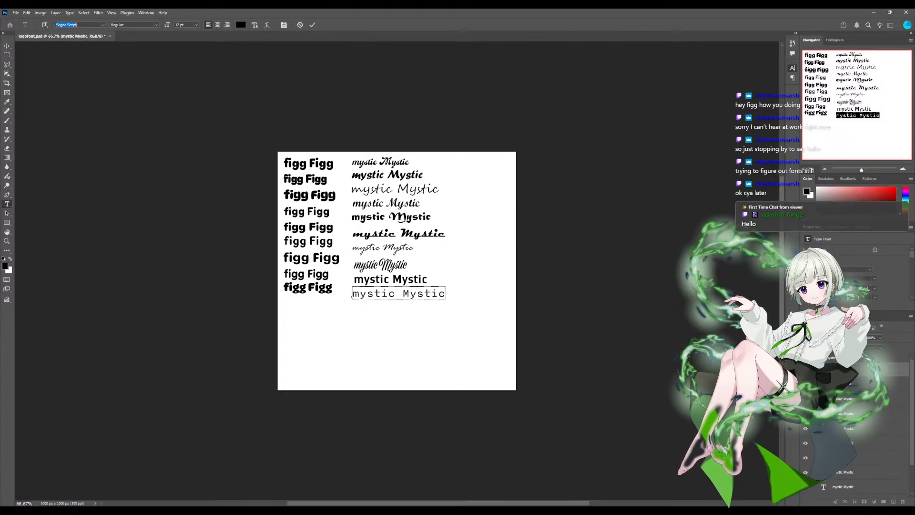
key("alt+Tab")
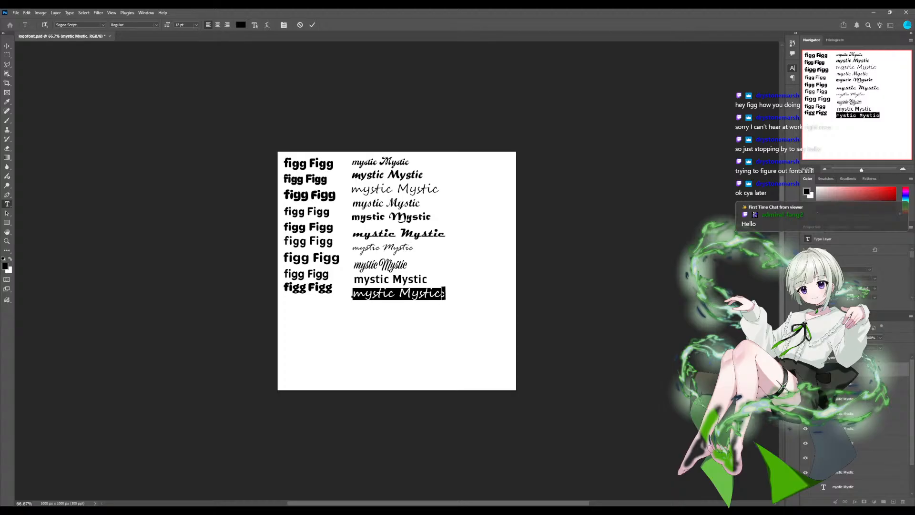
left_click(67, 24)
key("Down")
key("Down")
key("Down")
key("Down")
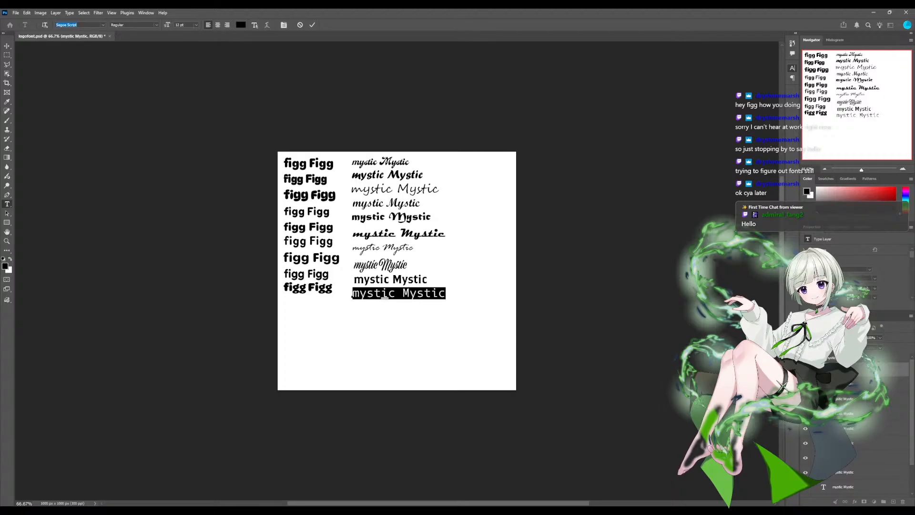
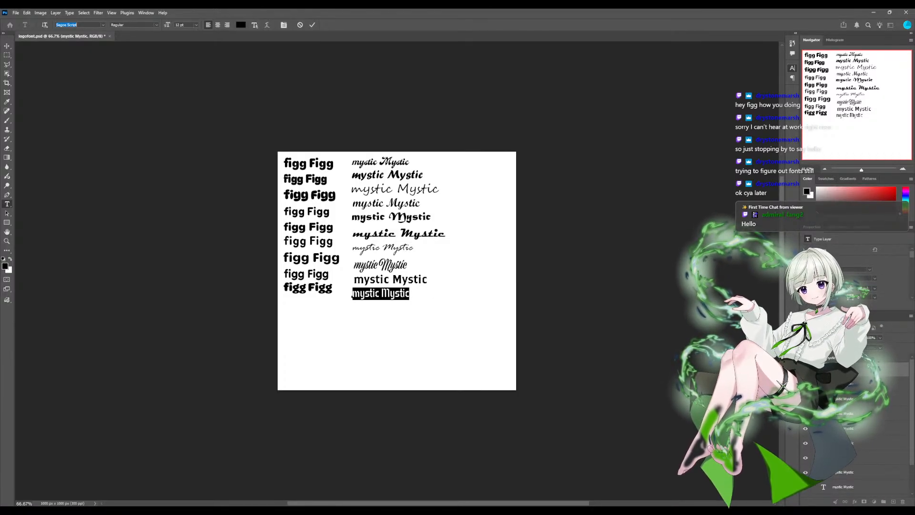
- Set the tenth "mystic Mystic" line in the bold Tenby Stencil font and commit the text edit
key("Return")
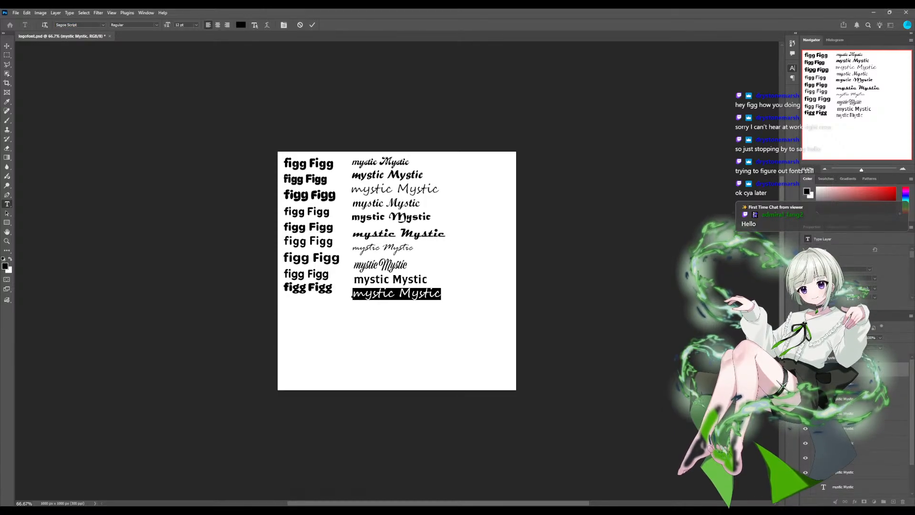
left_click(66, 25)
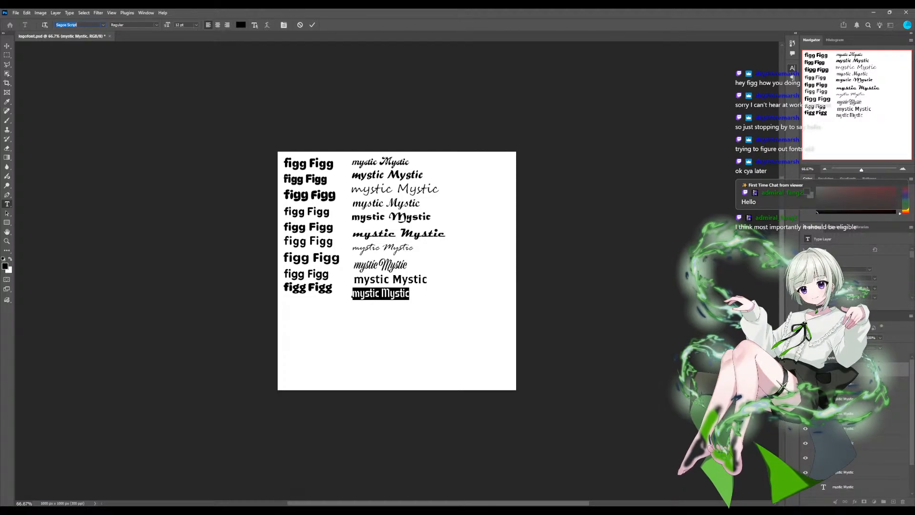
key("Return")
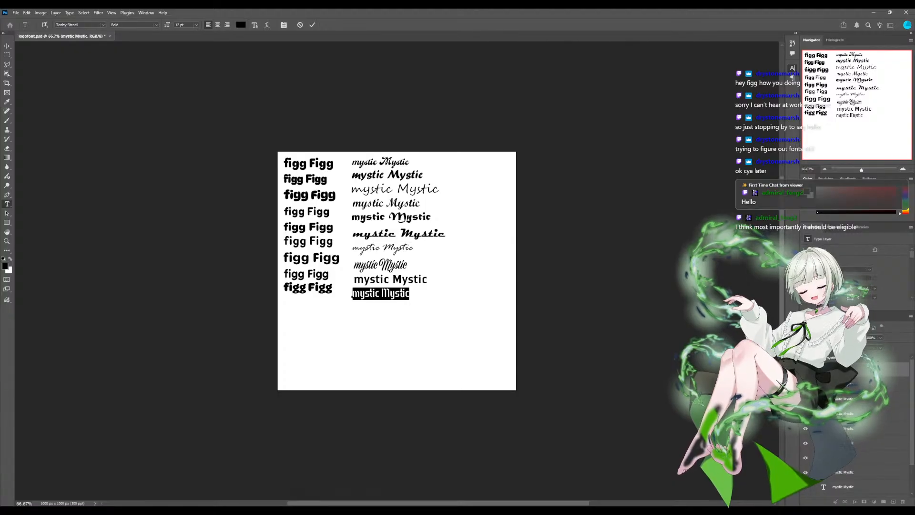
key("ctrl+Return")
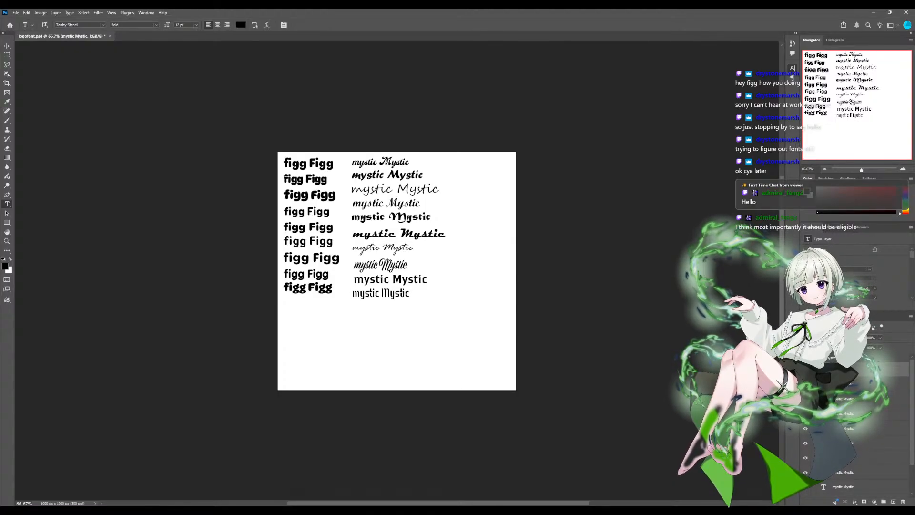
- Add an eleventh "mystic Mystic" text line below the tenth and select all of its text
left_click(355, 305)
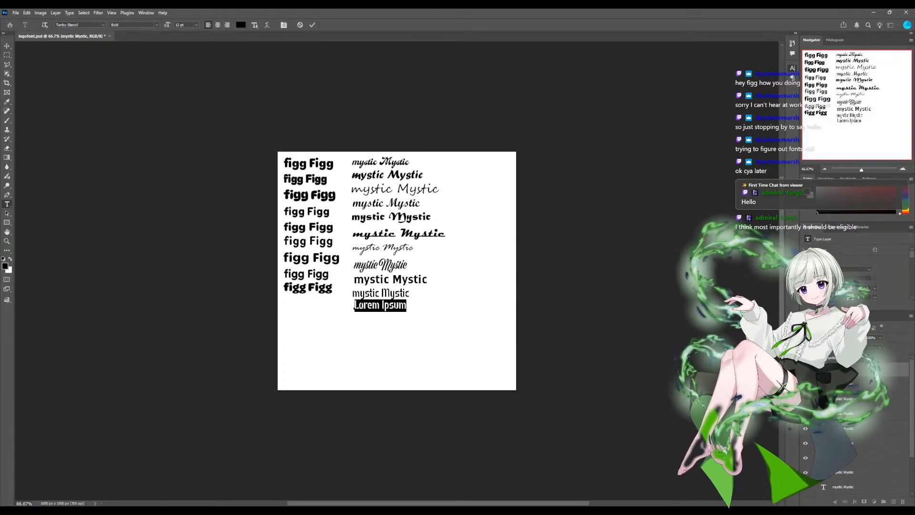
type("mystic Mystic")
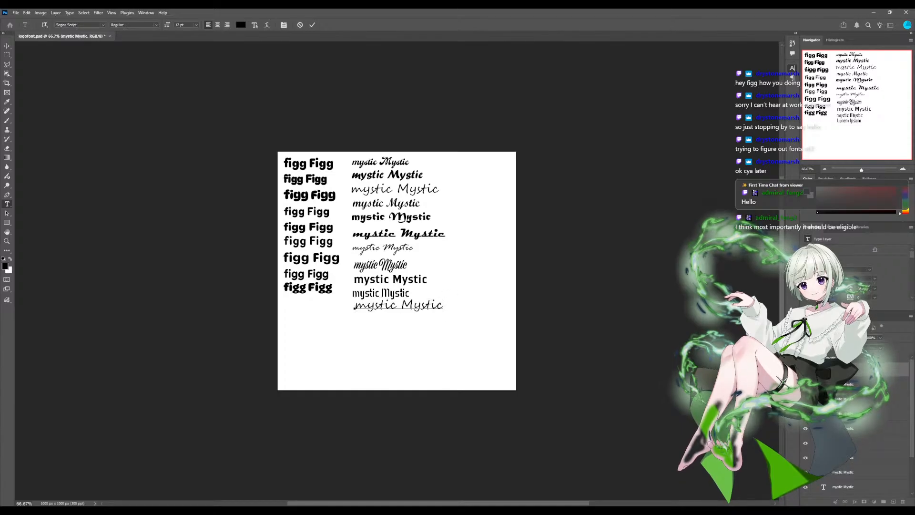
triple_click(371, 305)
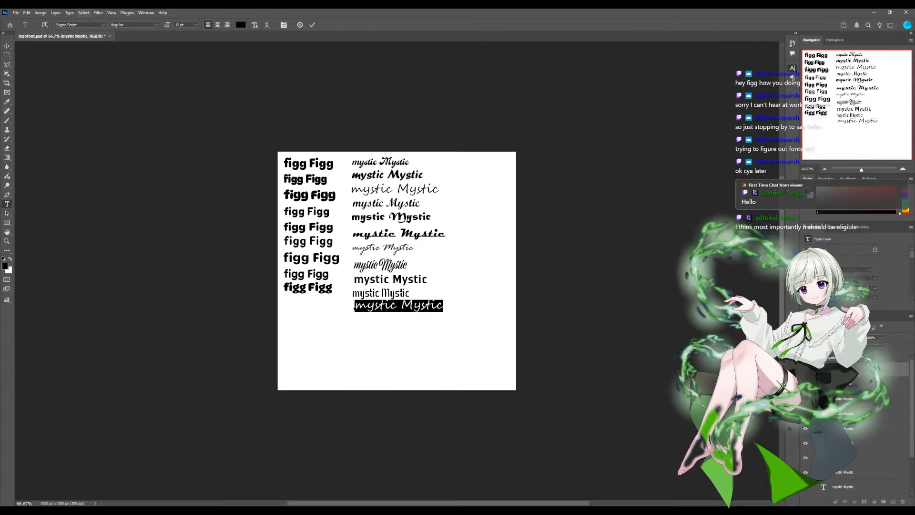
- Preview several typefaces on the eleventh "mystic Mystic" line and set it in a heavy, condensed Stencil style
left_click(103, 25)
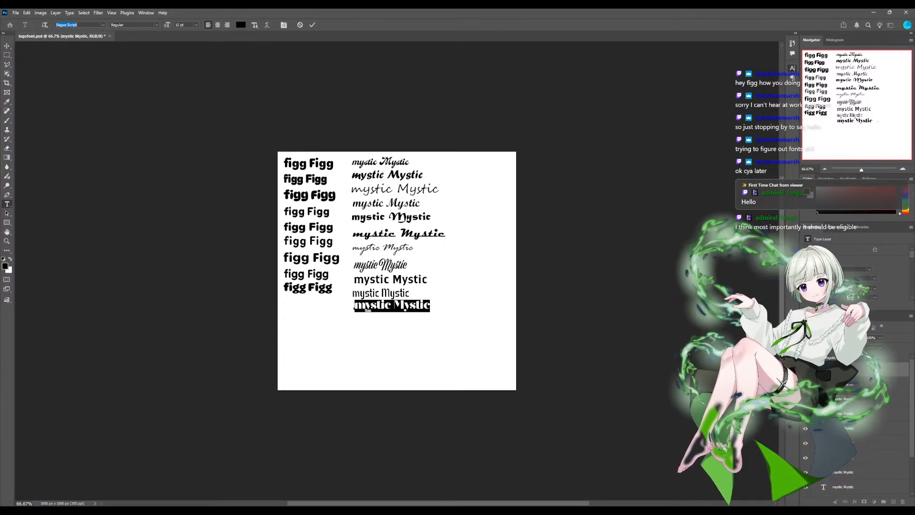
key("Down")
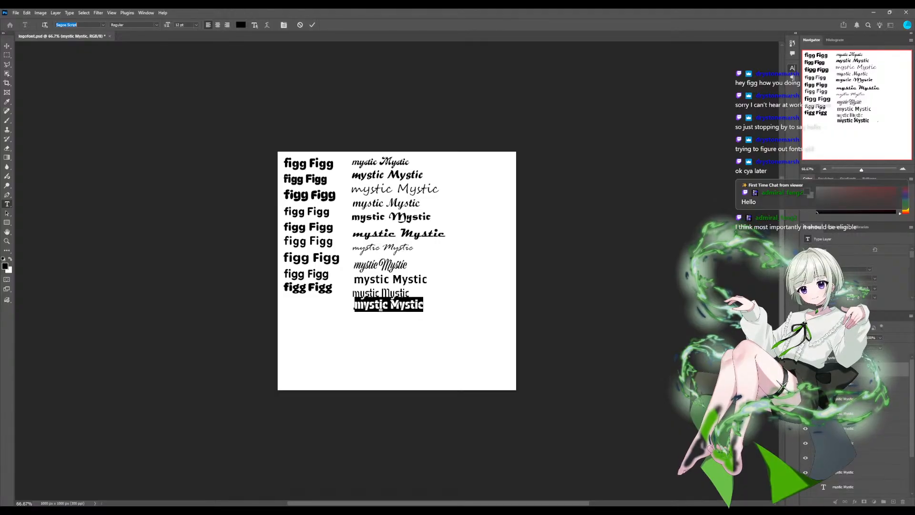
key("Down")
key("Down")
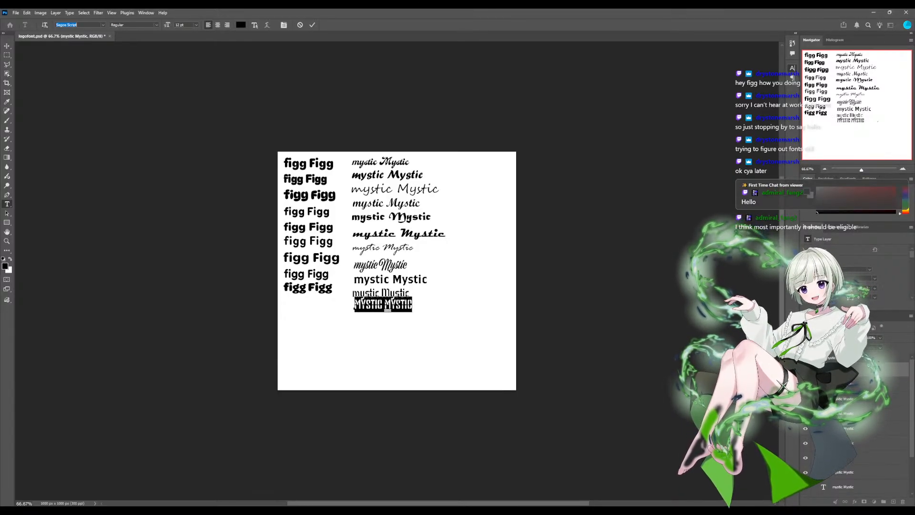
key("alt+Tab")
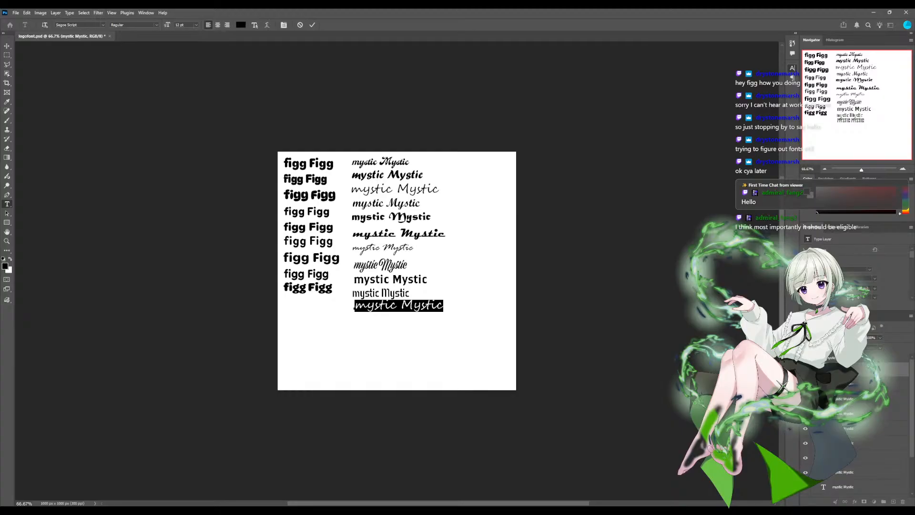
left_click(103, 25)
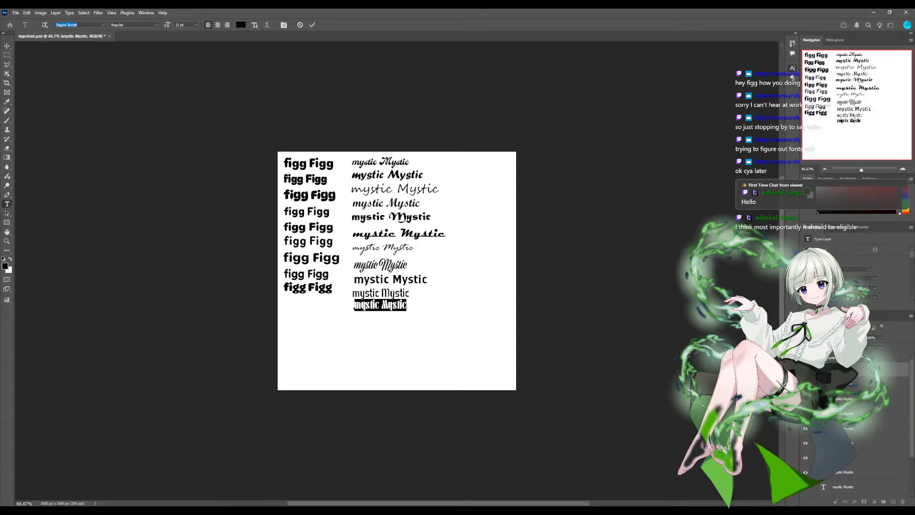
key("Return")
key("ctrl+Return")
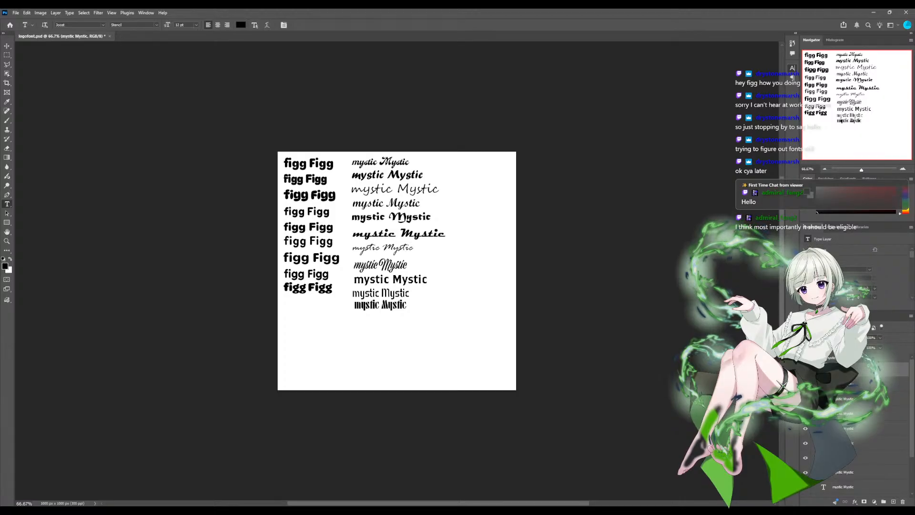
- Add a twelfth "mystic Mystic" text line below the eleventh and select all of its text
left_click(353, 324)
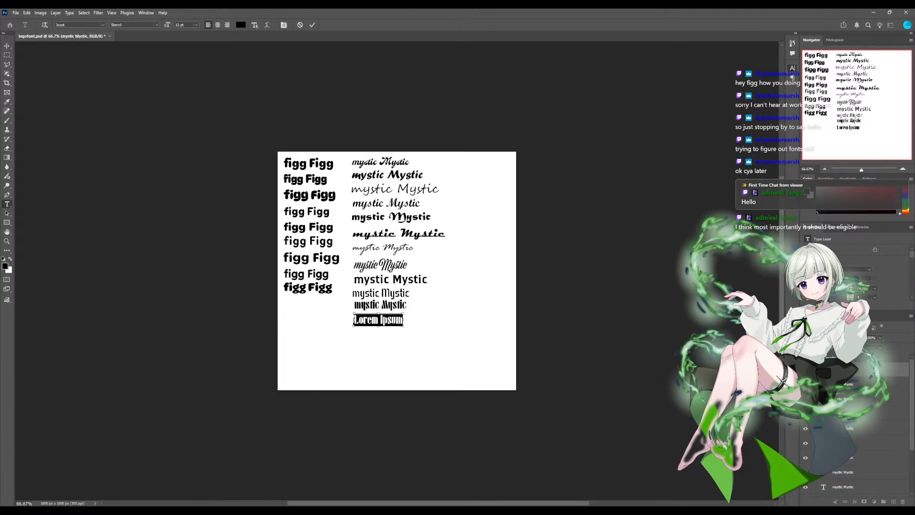
type("mystic Mystic")
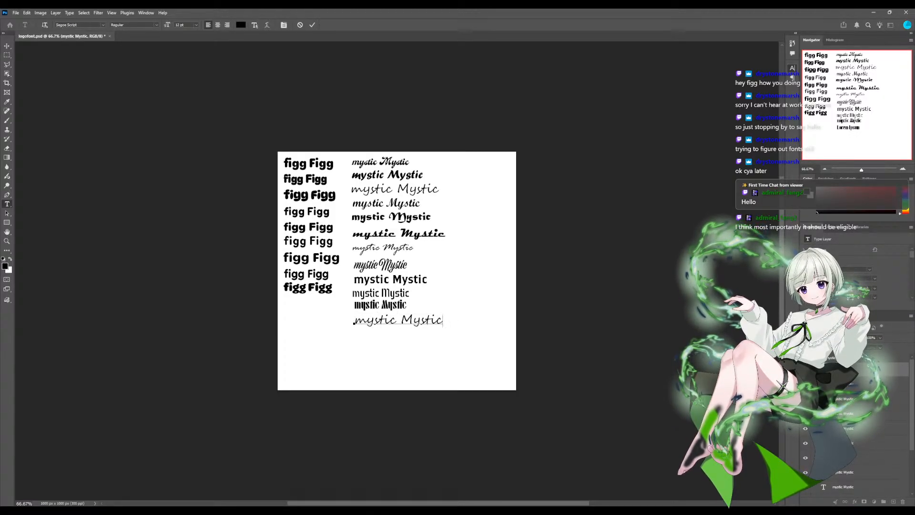
left_click_drag(354, 320, 443, 321)
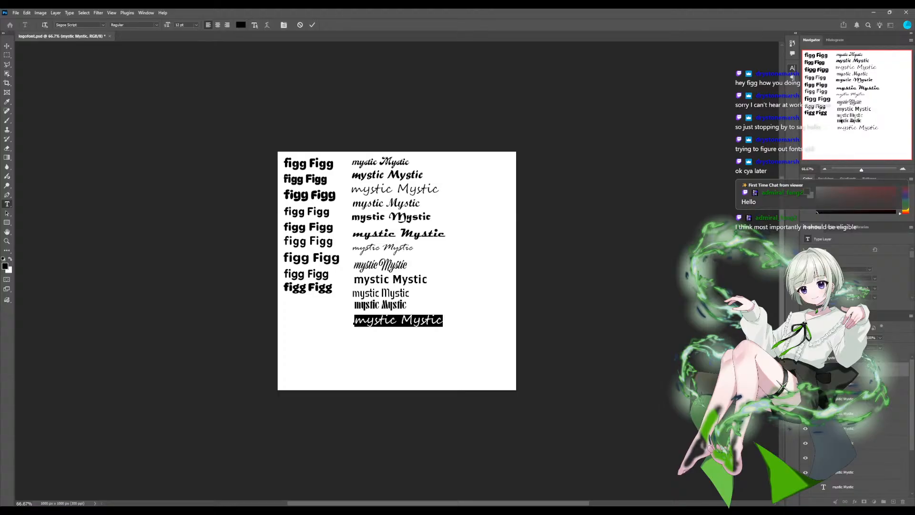
- Preview a long range of typefaces on the twelfth "mystic Mystic" line and set it in a heavy variable font's NorthEast style
left_click(103, 25)
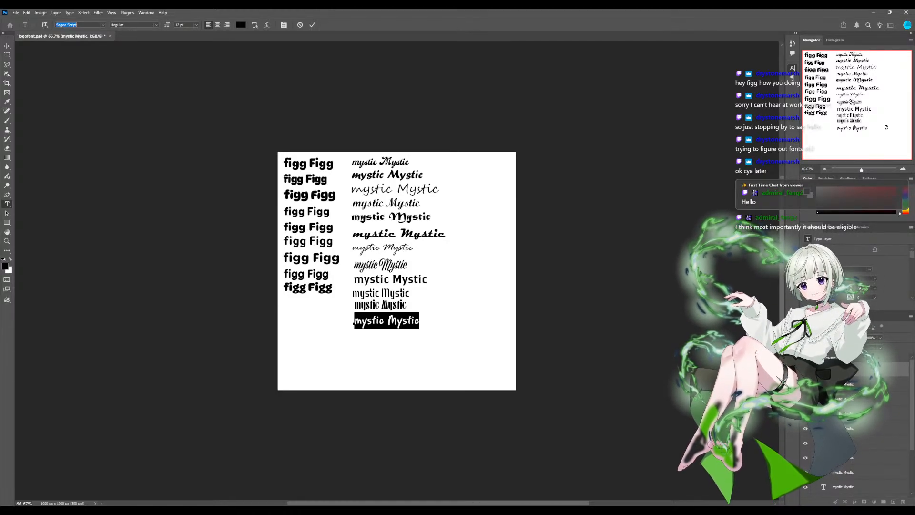
key("Down")
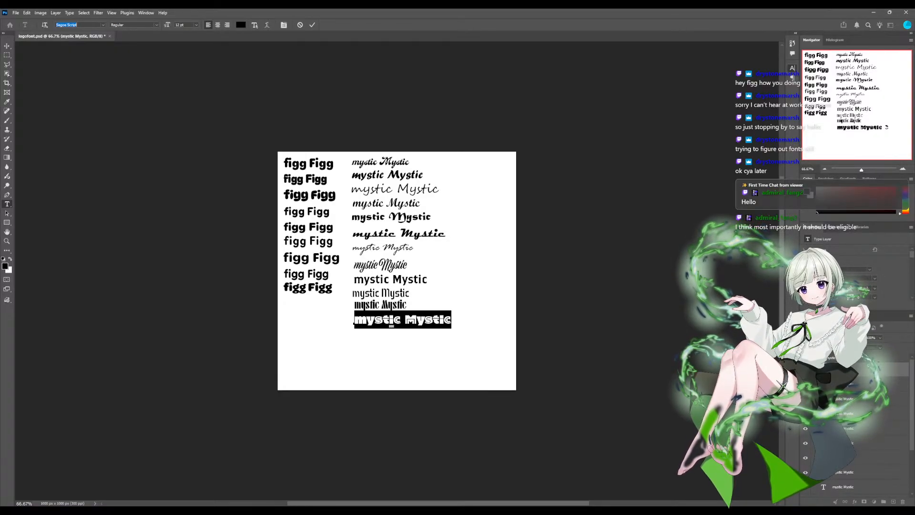
key("Down")
key("Down")
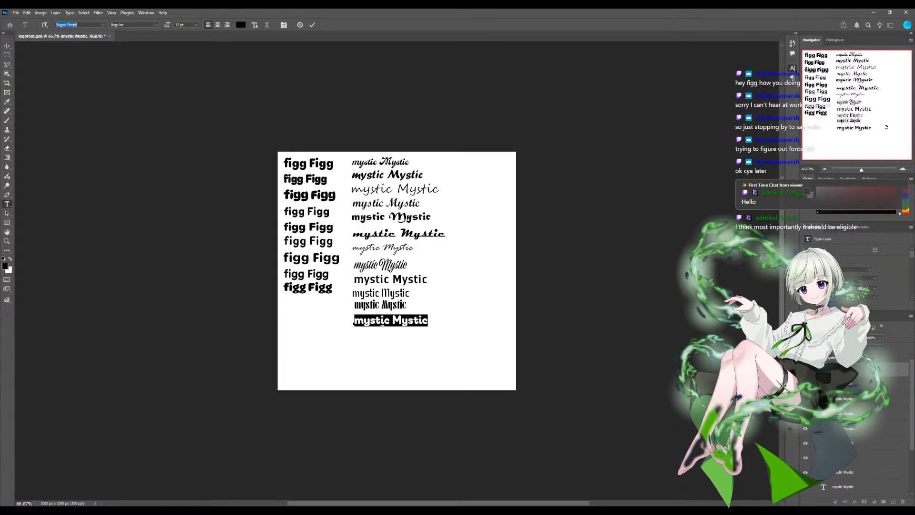
key("Down")
key("Down")
key("Down")
key("Down")
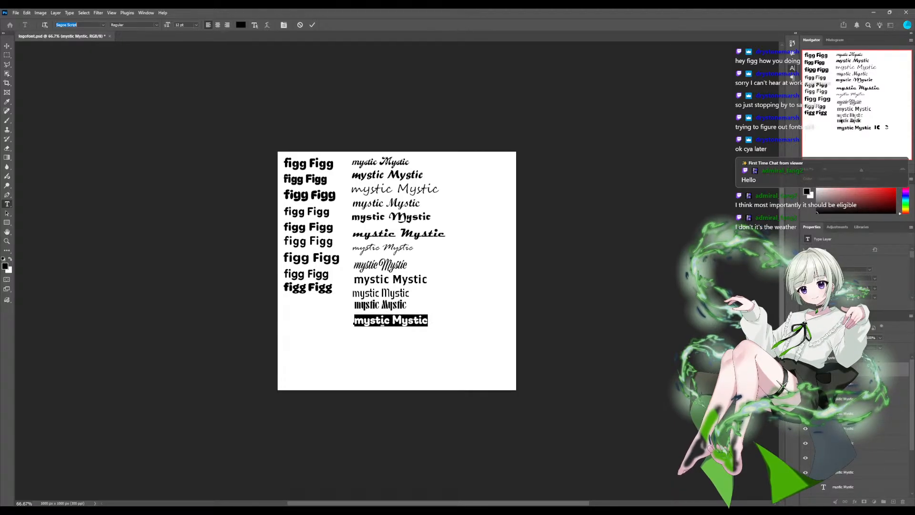
key("Down")
key("Down")
key("Down")
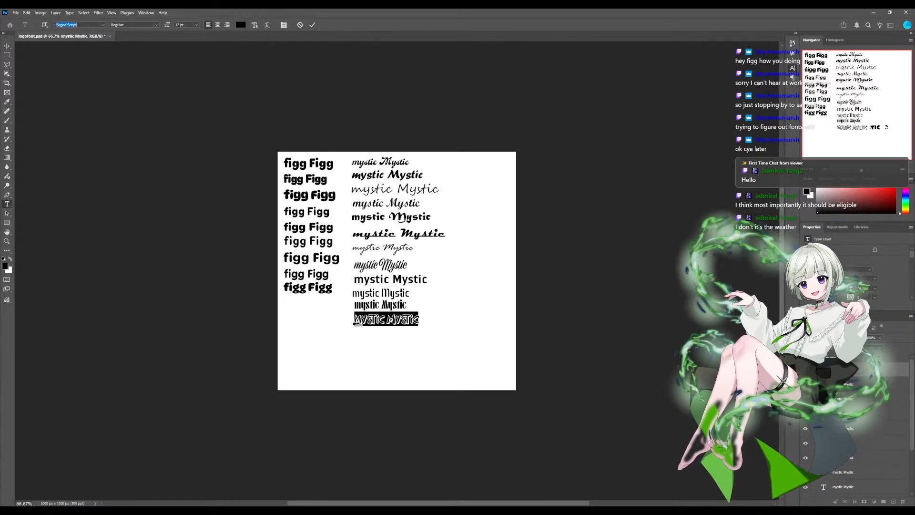
key("Down")
key("Down")
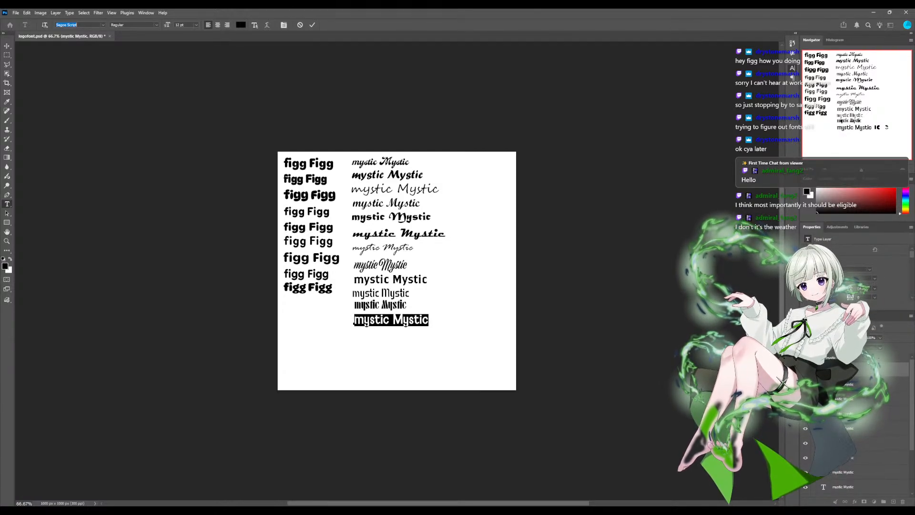
key("Down")
key("Down")
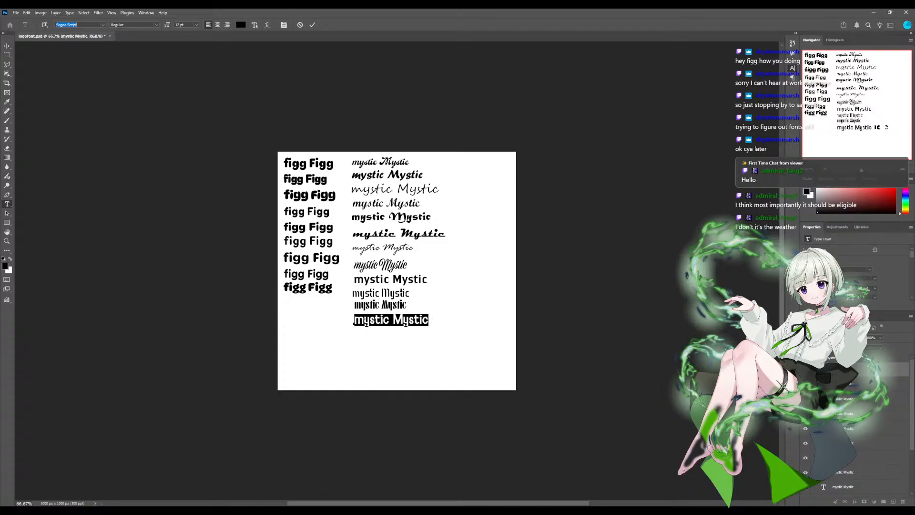
key("Down")
key("Down")
key("Down")
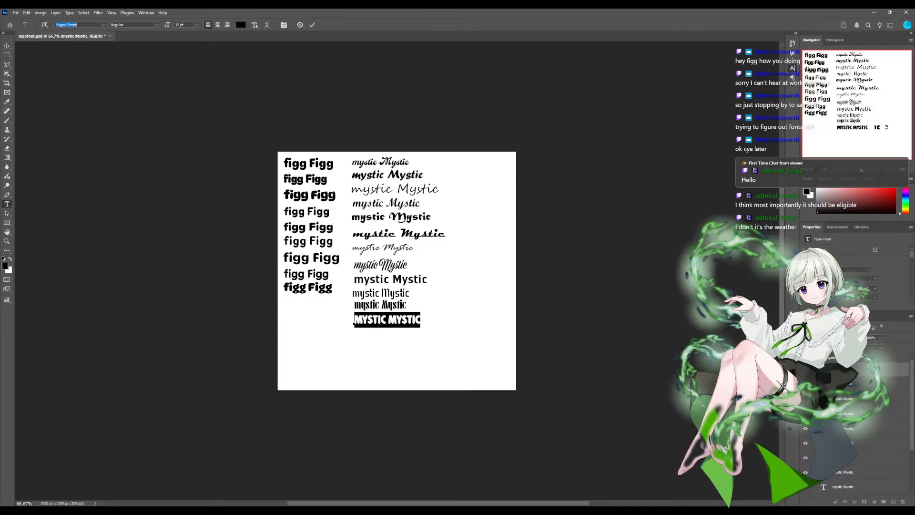
key("Down")
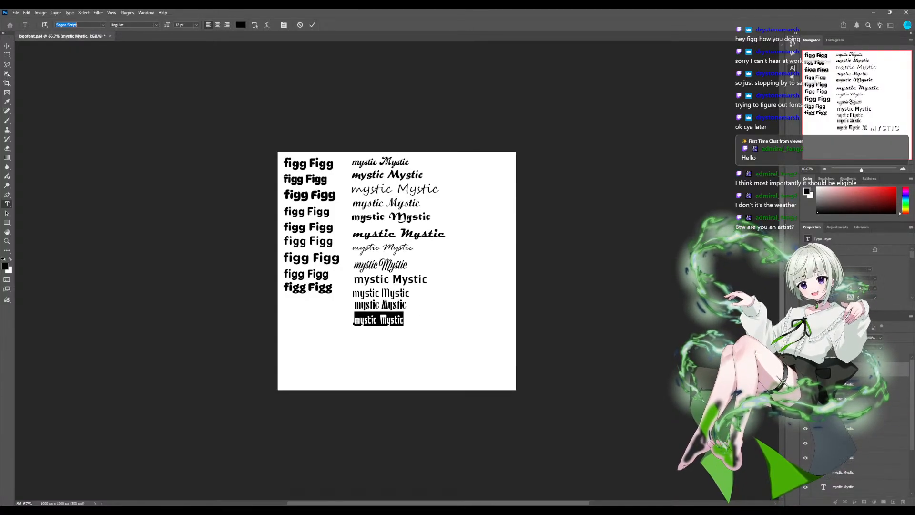
key("Down")
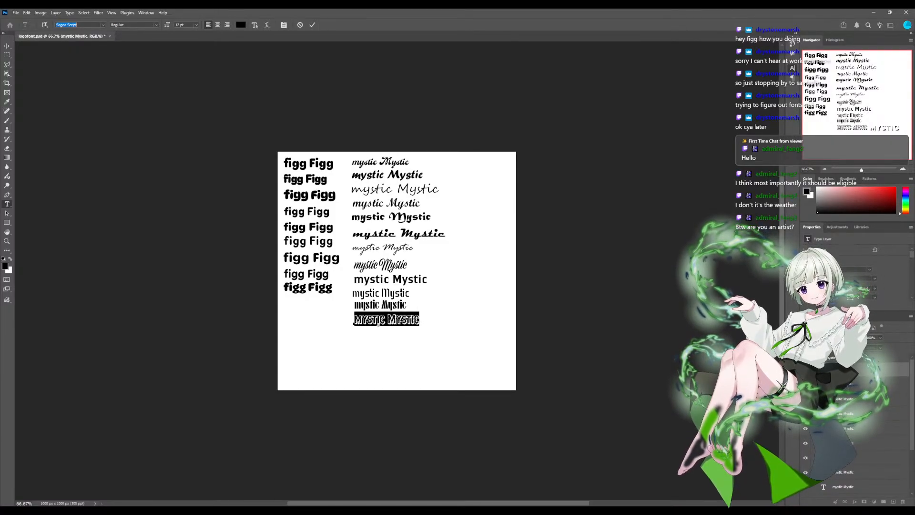
key("Down")
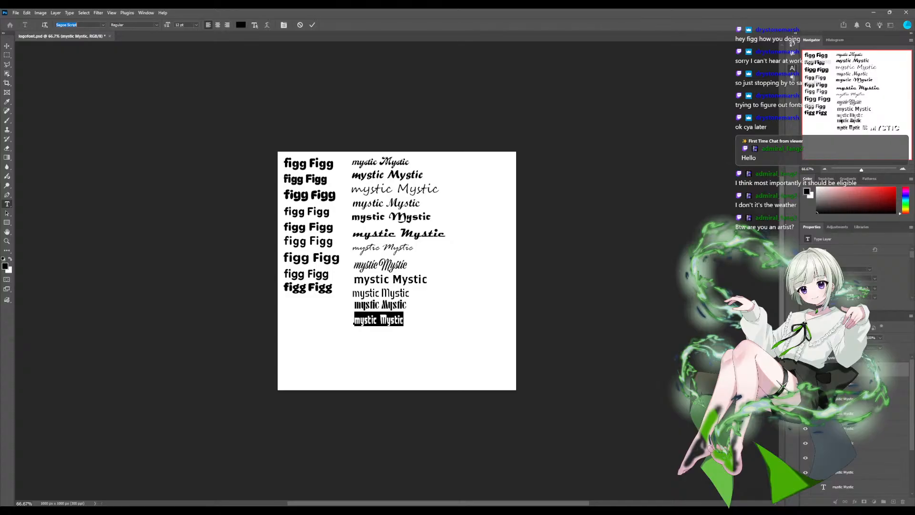
key("Down")
key("Down")
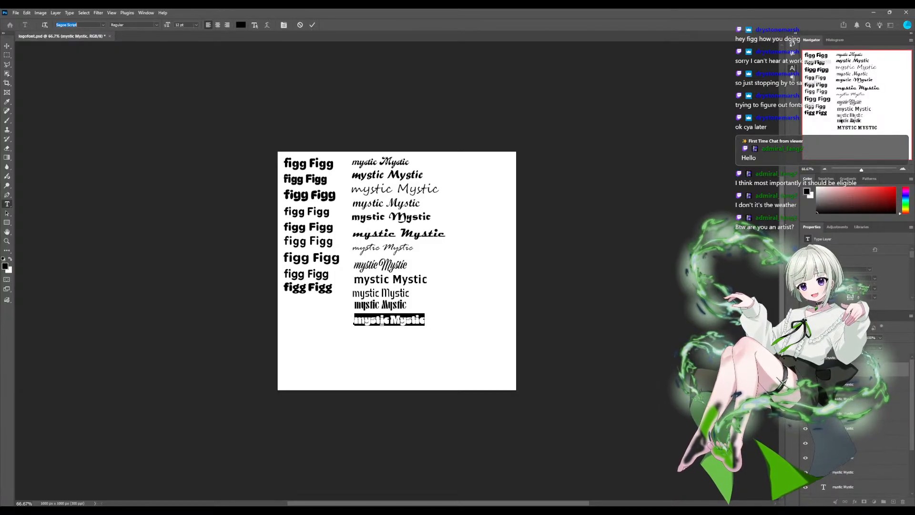
key("Return")
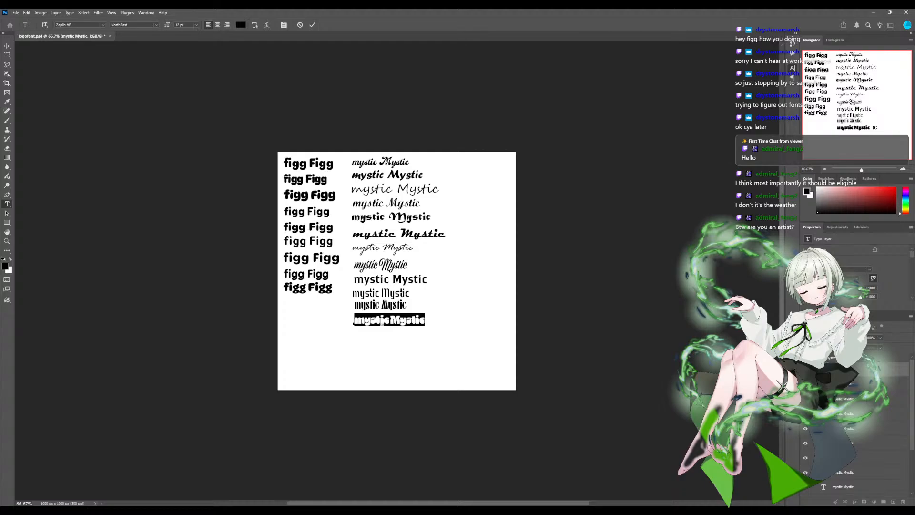
left_click(858, 384)
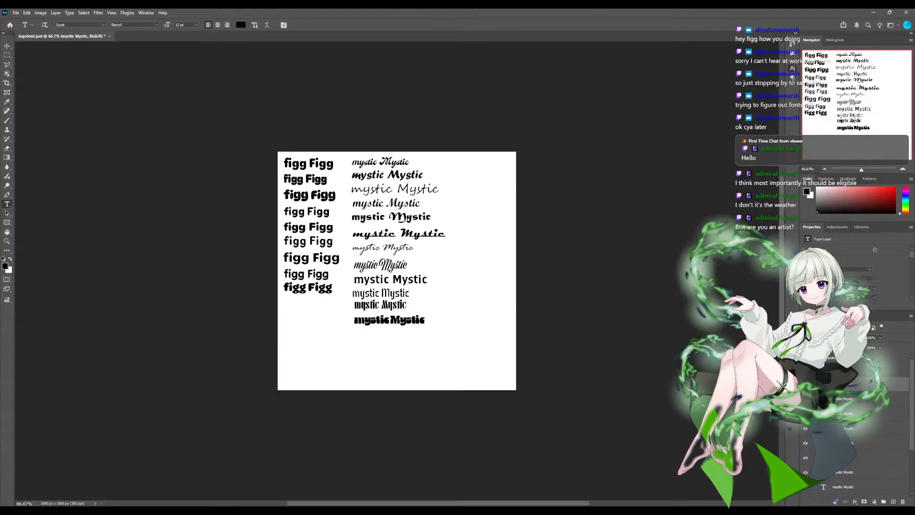
- Replace the Segoe Script font of the third "mystic Mystic" line with an upright serif typeface
left_click(853, 458)
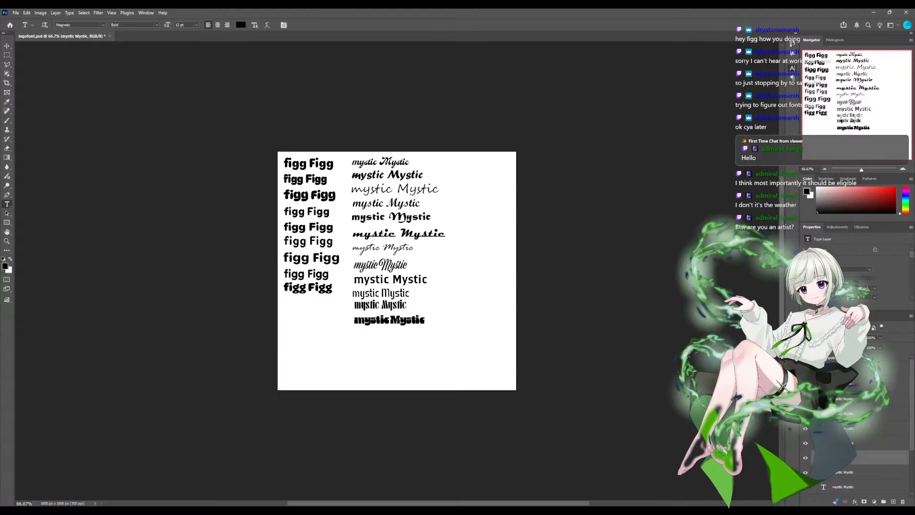
triple_click(372, 189)
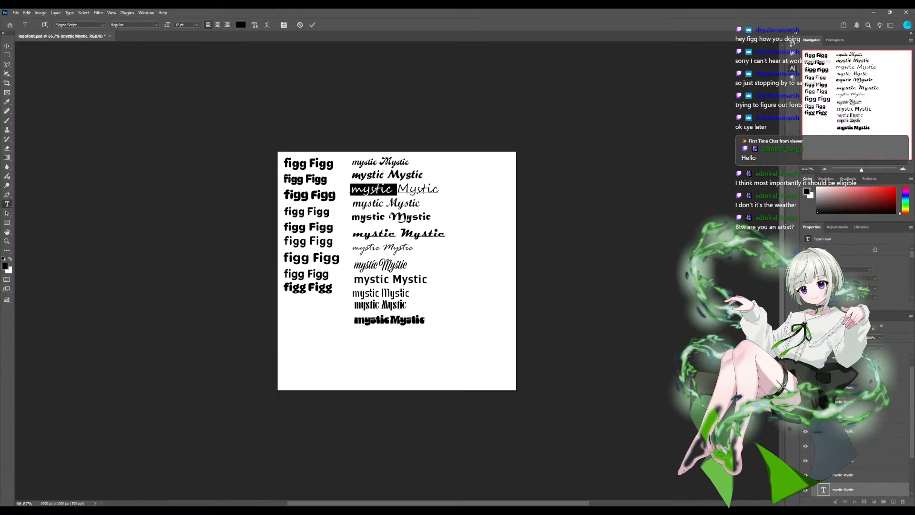
left_click(67, 25)
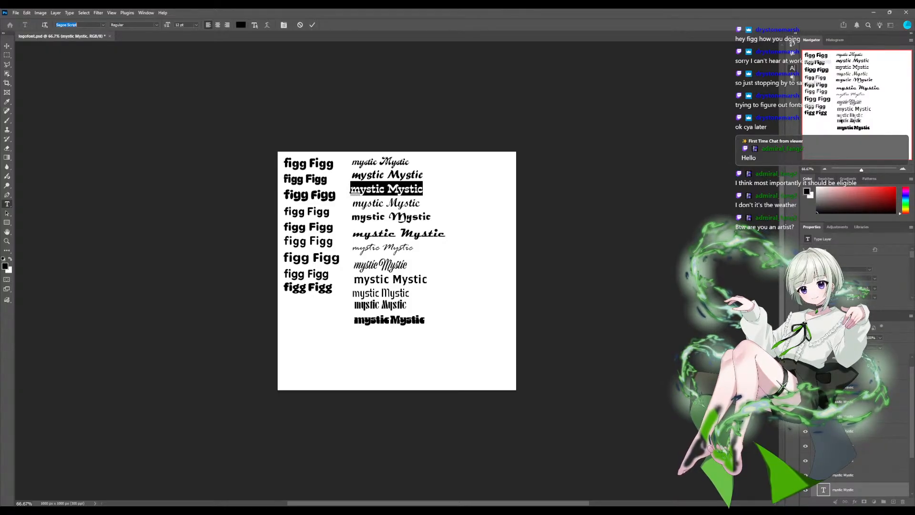
key("Return")
- Preview other typefaces on the fourth "mystic Mystic" line and keep it in Script MT Bold
left_click(843, 475)
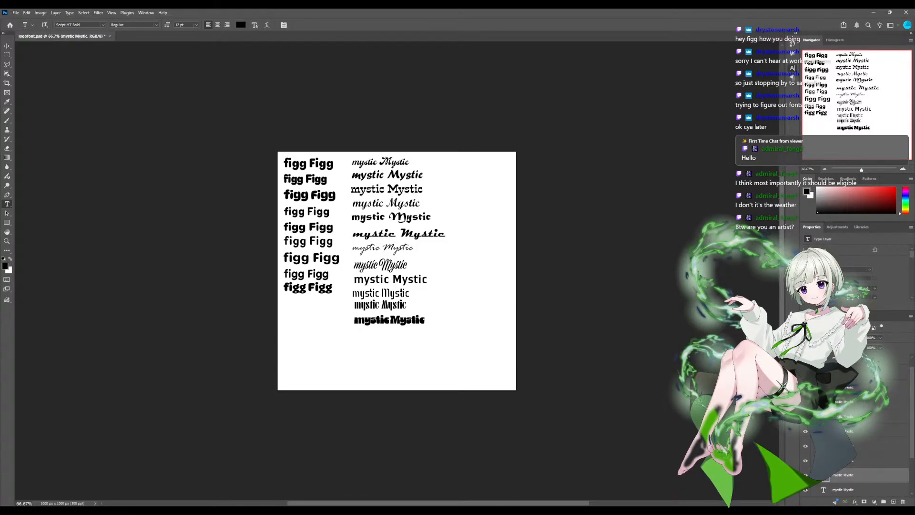
triple_click(372, 204)
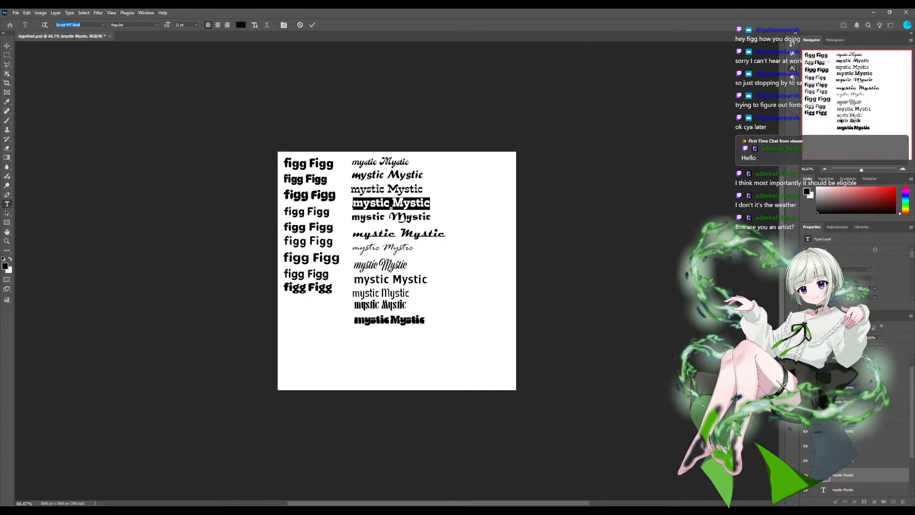
key("Down")
key("Down")
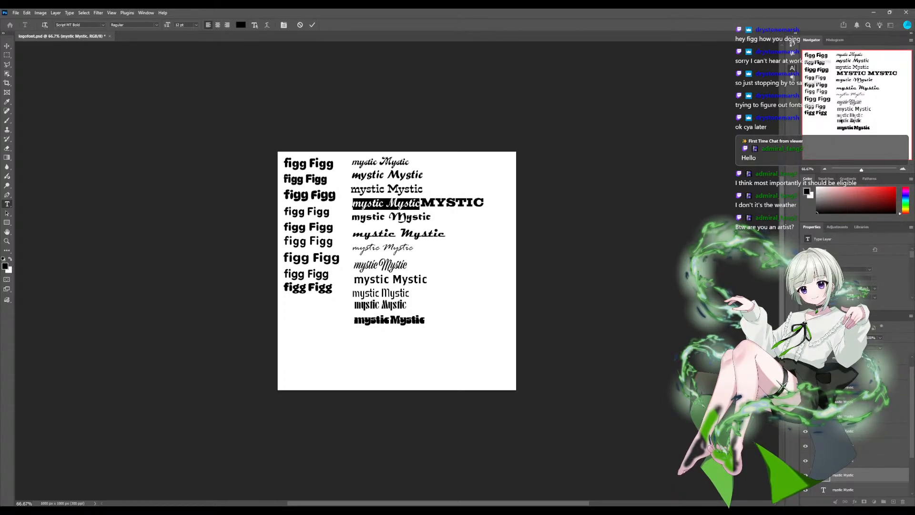
scroll(397, 271, "up", 4)
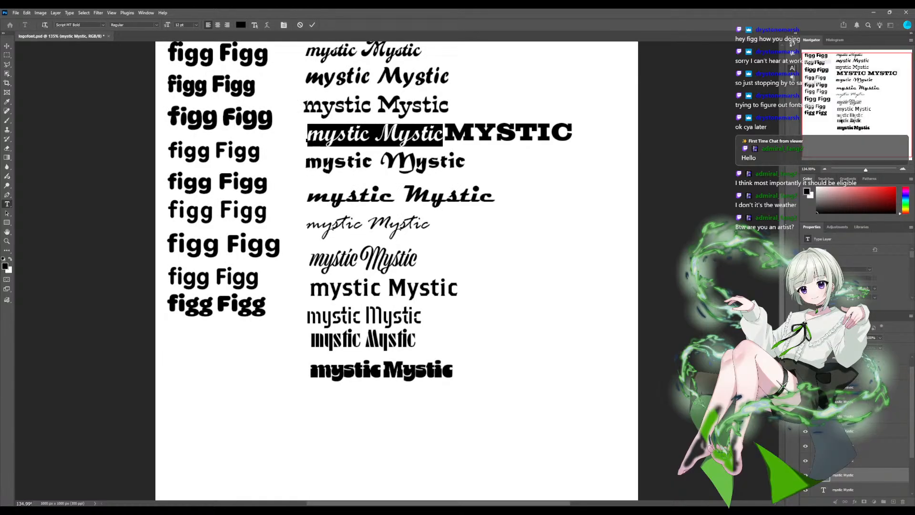
scroll(397, 270, "down", 5)
scroll(397, 271, "up", 3)
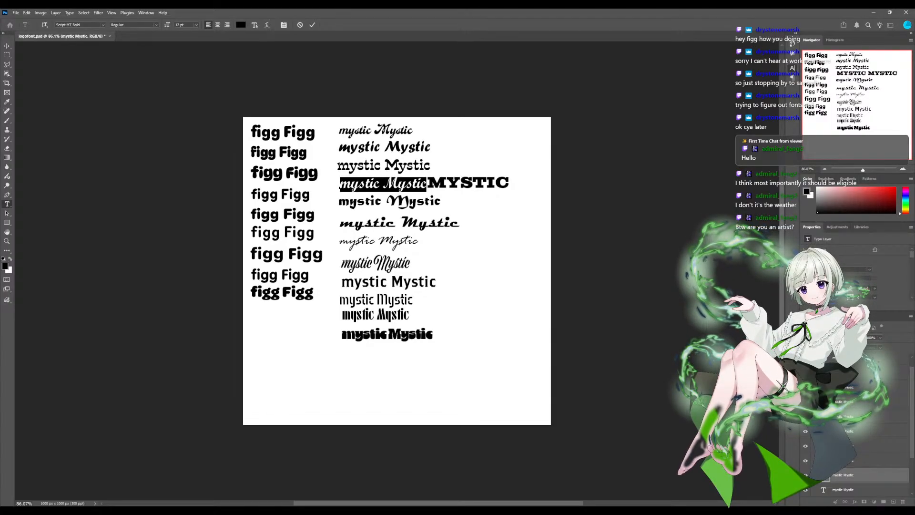
key("ctrl+Return")
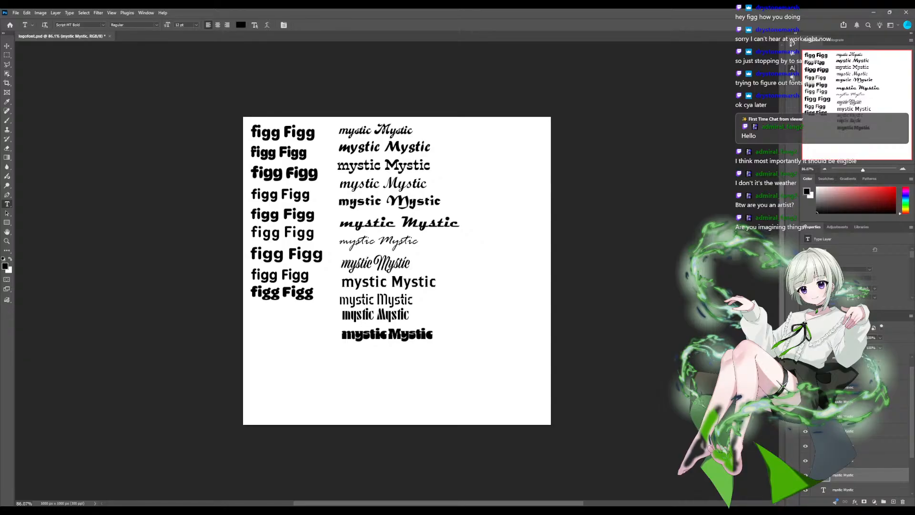
- Collapse the "mystic" layer group and expand the "figg" layer group
scroll(855, 429, "down", 3)
scroll(856, 429, "up", 3)
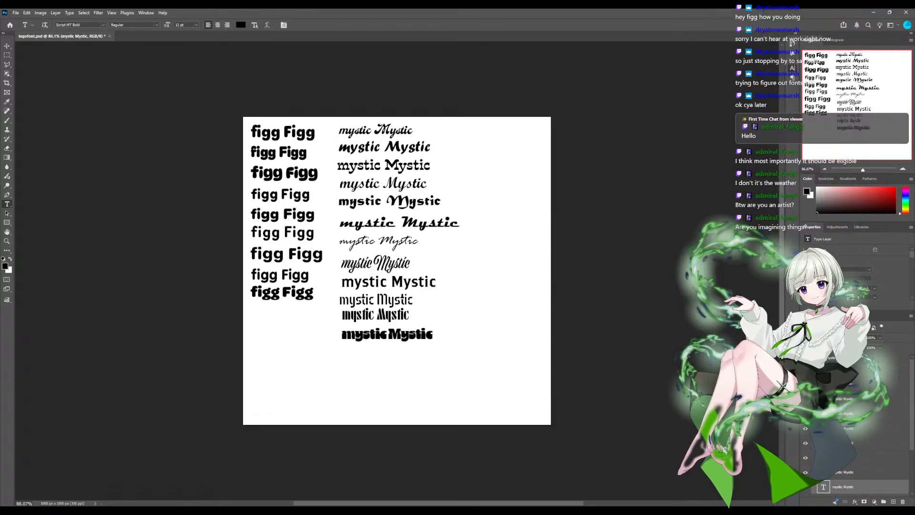
scroll(856, 429, "down", 1)
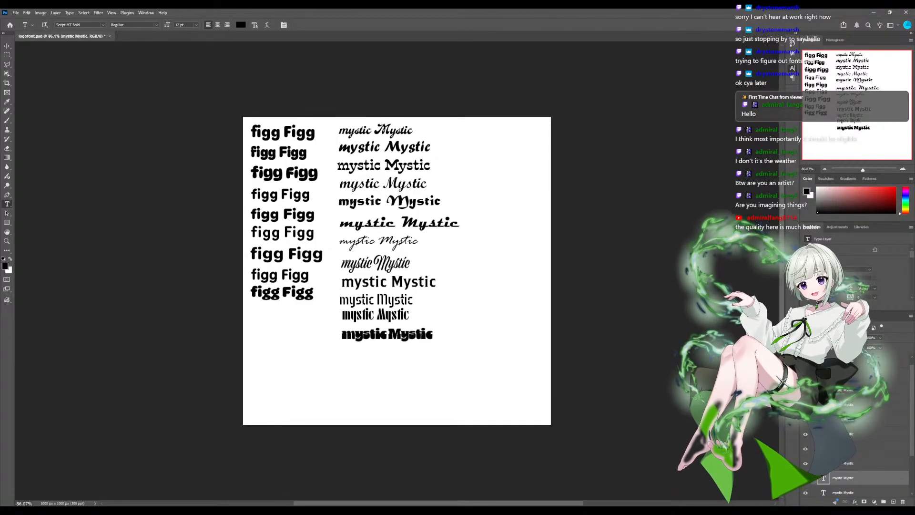
left_click(858, 492)
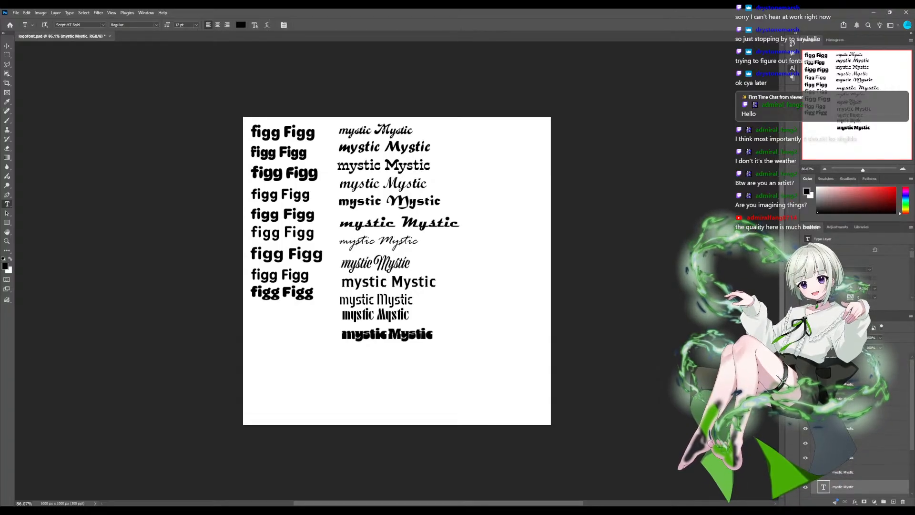
left_click(814, 357)
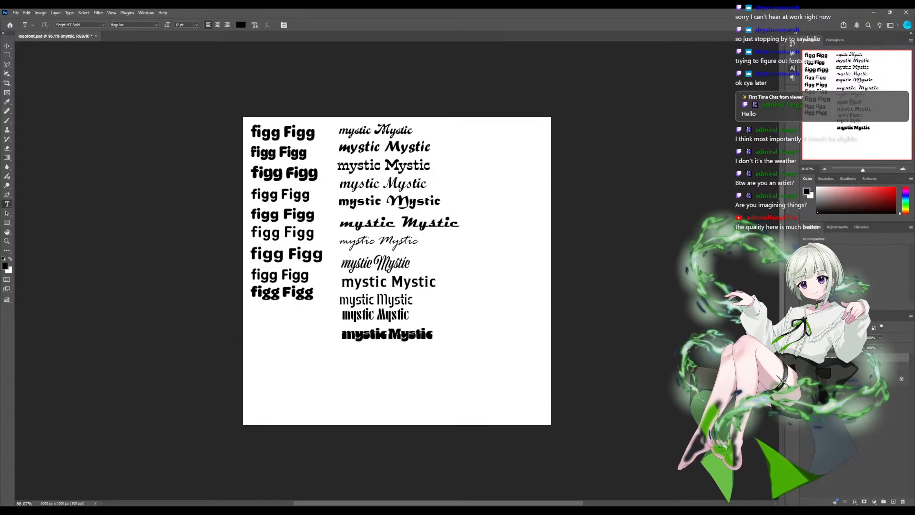
left_click(832, 367)
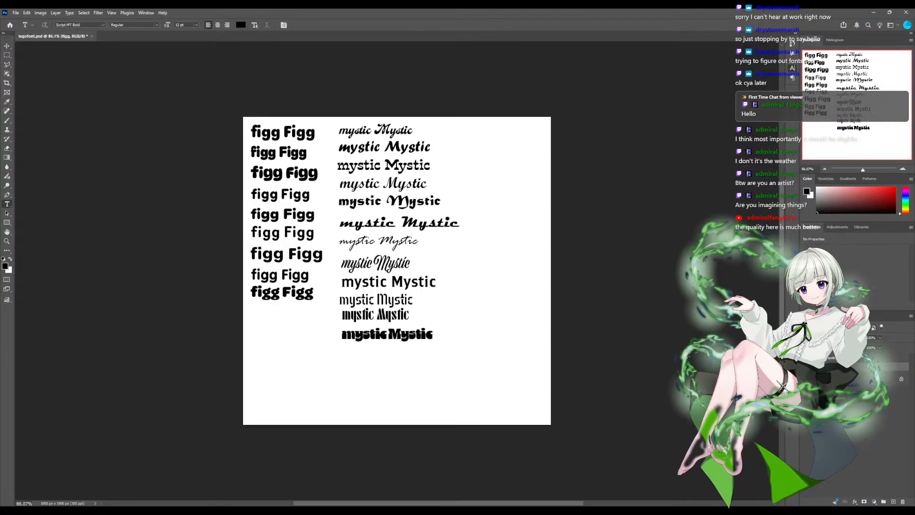
left_click(814, 367)
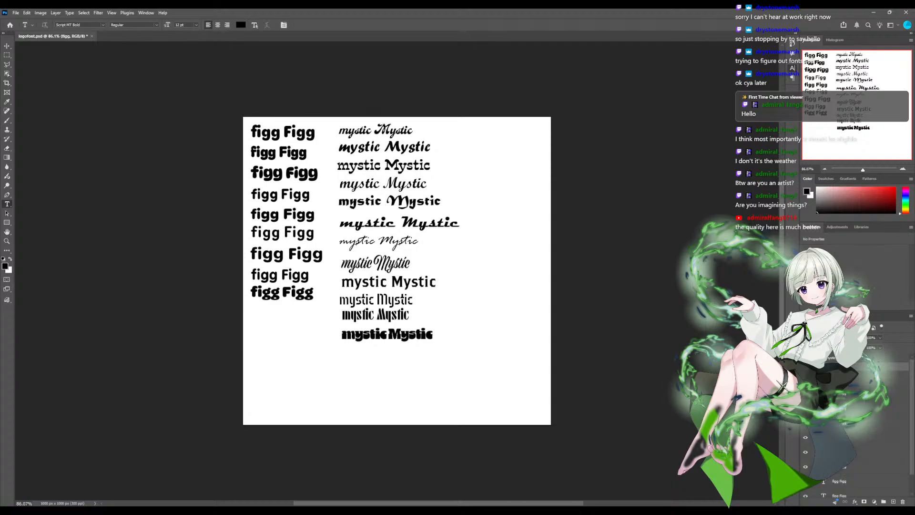
- Move the second and third "figg Figg" lines down to start widening the spacing of the column
left_click(841, 379)
scroll(849, 420, "down", 2)
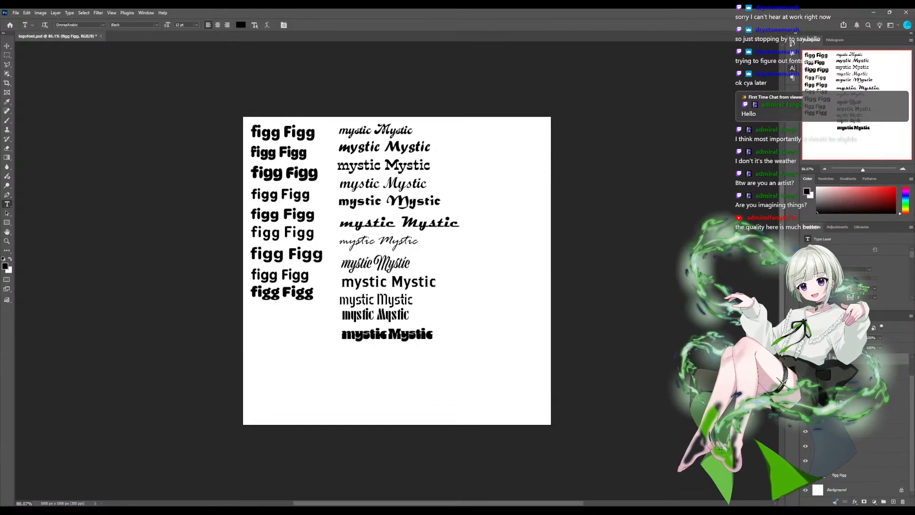
left_click(841, 476)
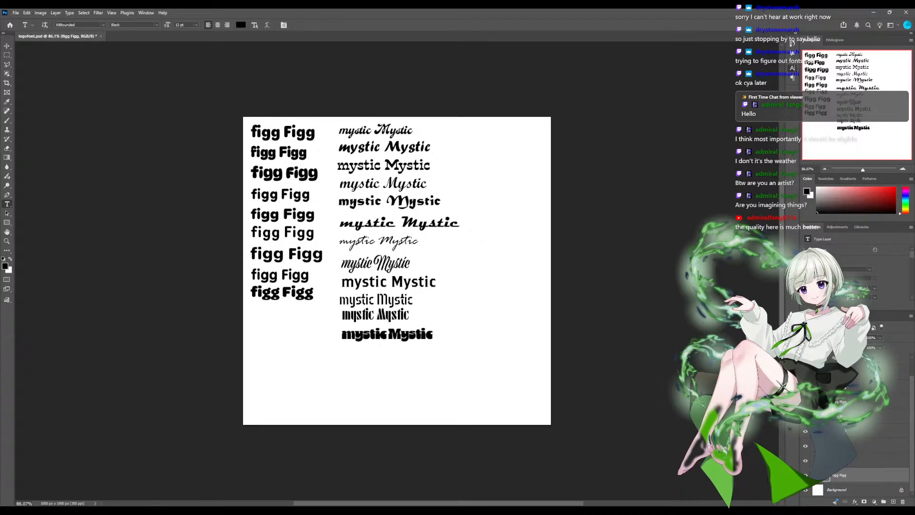
left_click(842, 461)
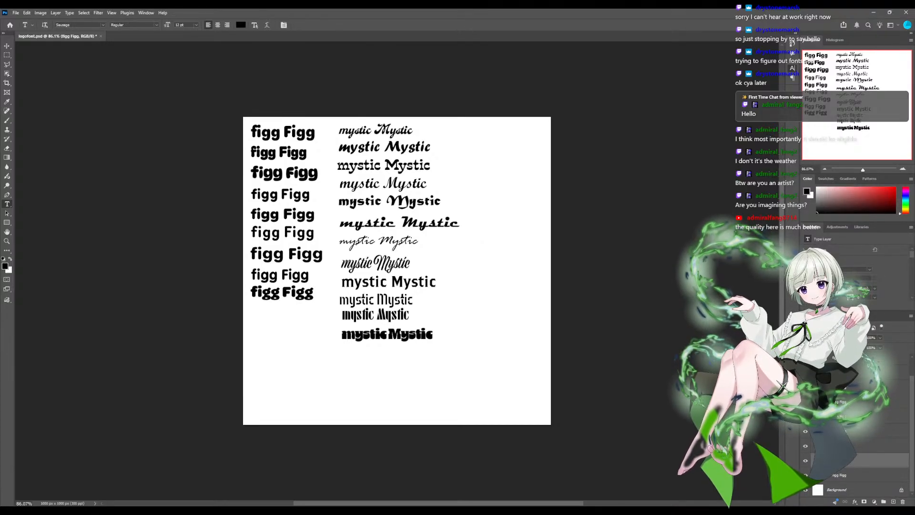
key("v")
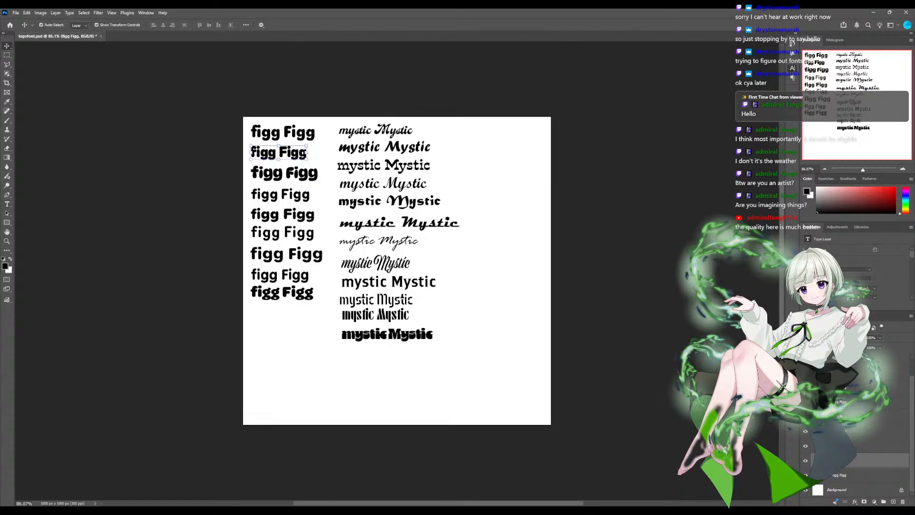
left_click_drag(271, 154, 269, 172)
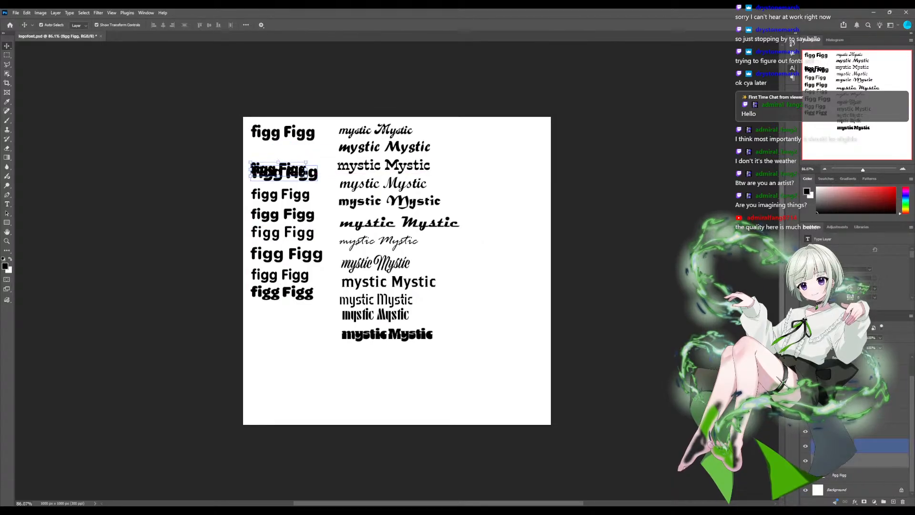
left_click(310, 173)
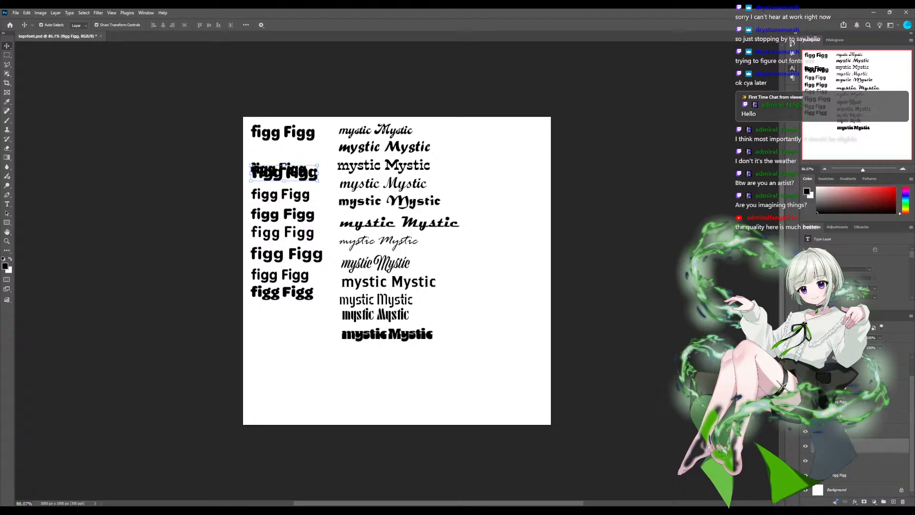
left_click_drag(309, 173, 311, 201)
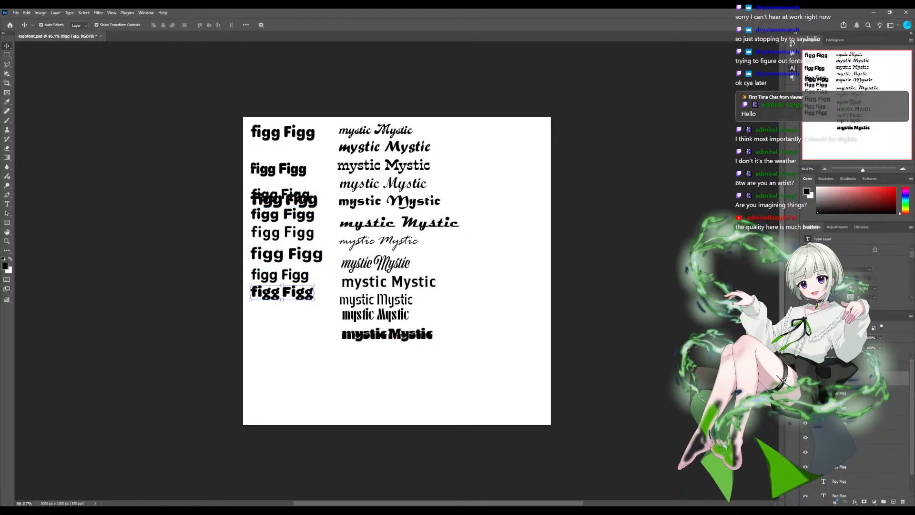
- Spread the ninth, eighth and seventh "figg Figg" lines down the lower part of the canvas, leaving wide gaps between them
left_click_drag(281, 292, 282, 397)
left_click(281, 275)
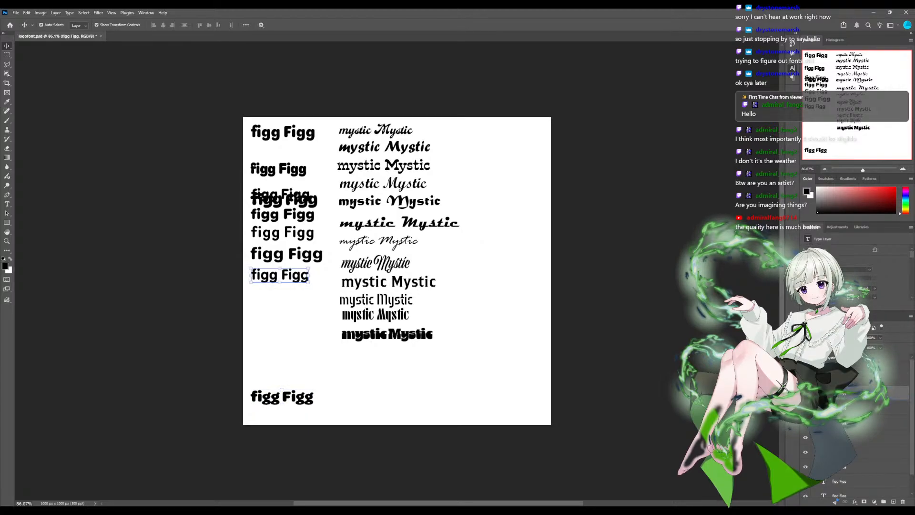
left_click_drag(281, 276, 280, 359)
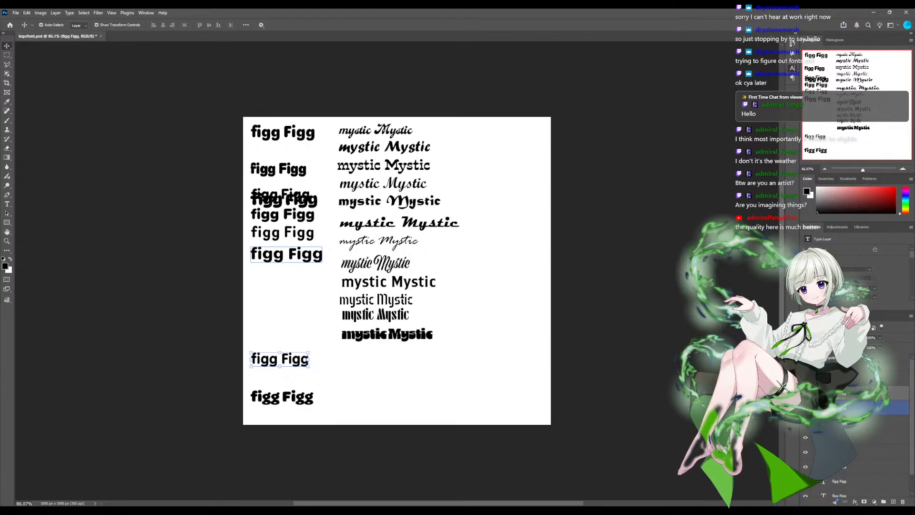
left_click(286, 254)
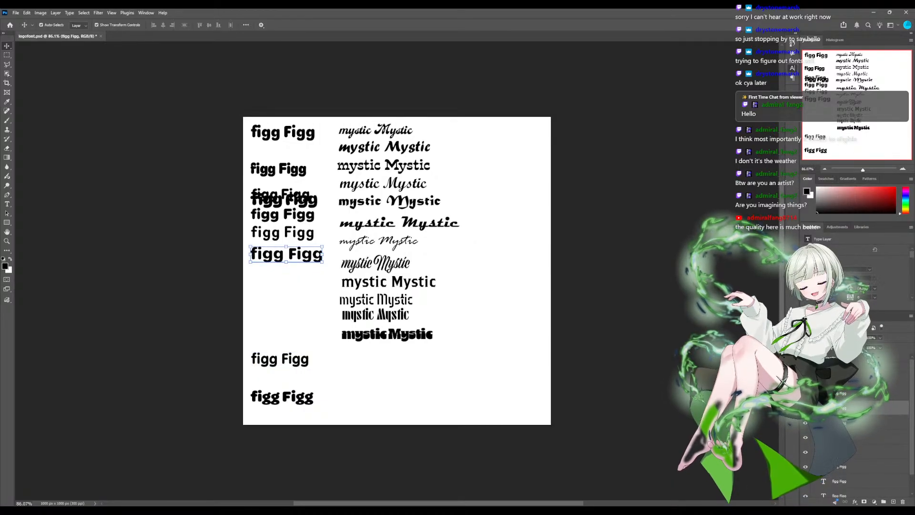
left_click_drag(286, 254, 286, 322)
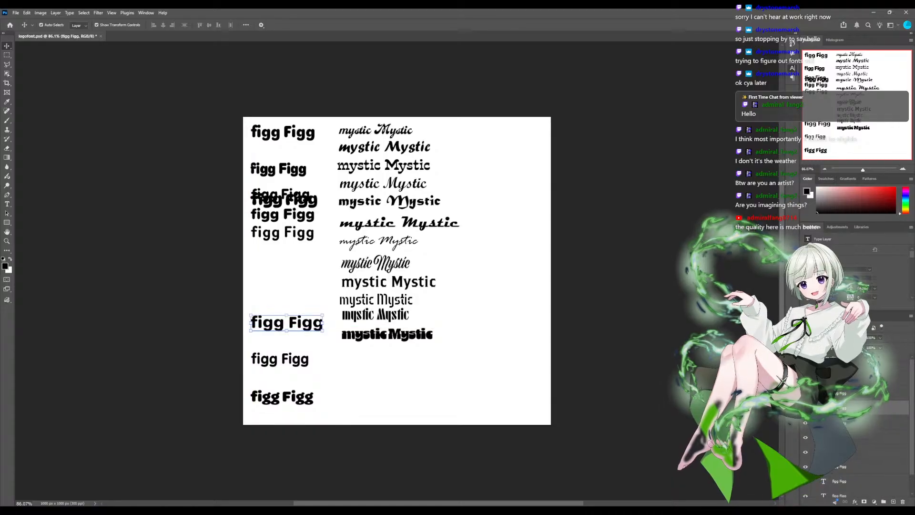
- Move the sixth and fifth "figg Figg" lines down into the gap above the seventh line
scroll(868, 434, "down", 1)
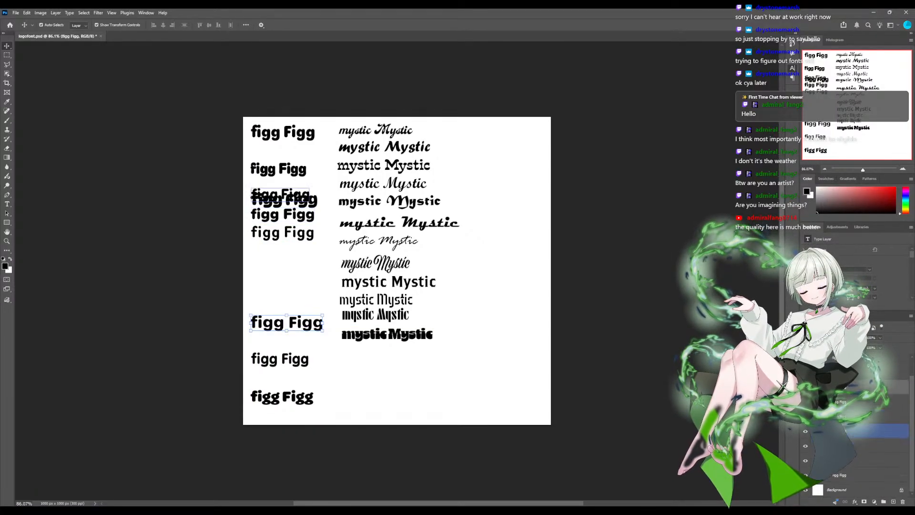
left_click(282, 233)
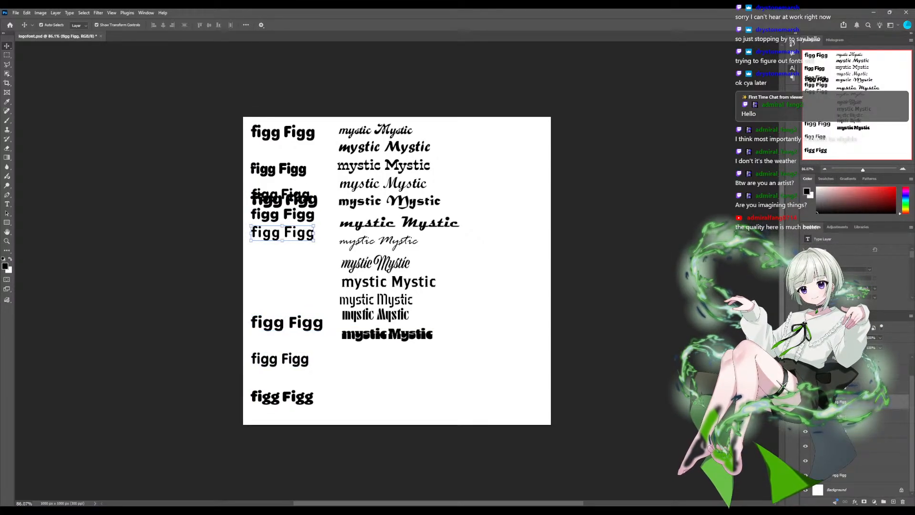
left_click_drag(282, 233, 281, 288)
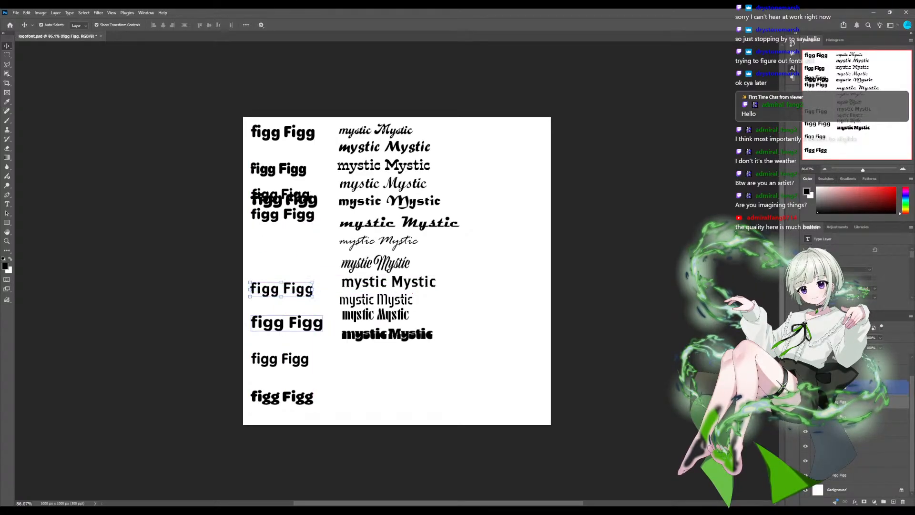
left_click(282, 322)
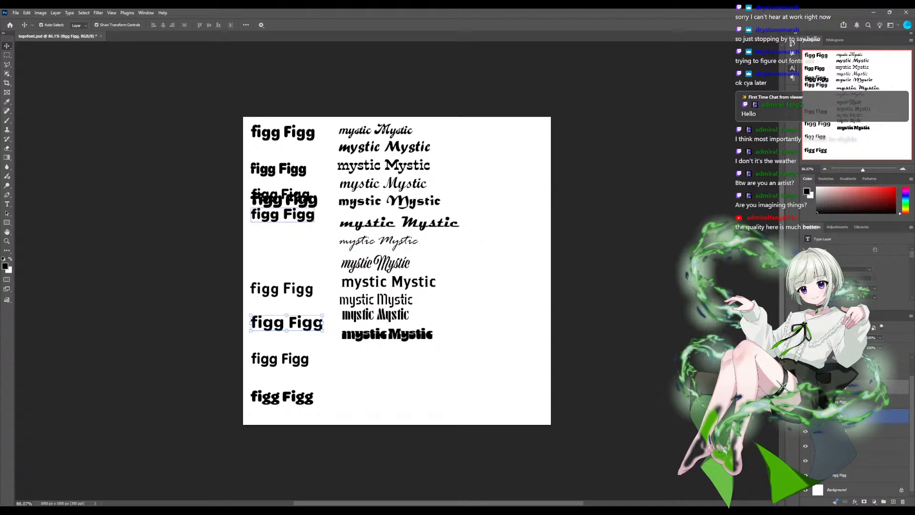
left_click_drag(283, 215, 283, 255)
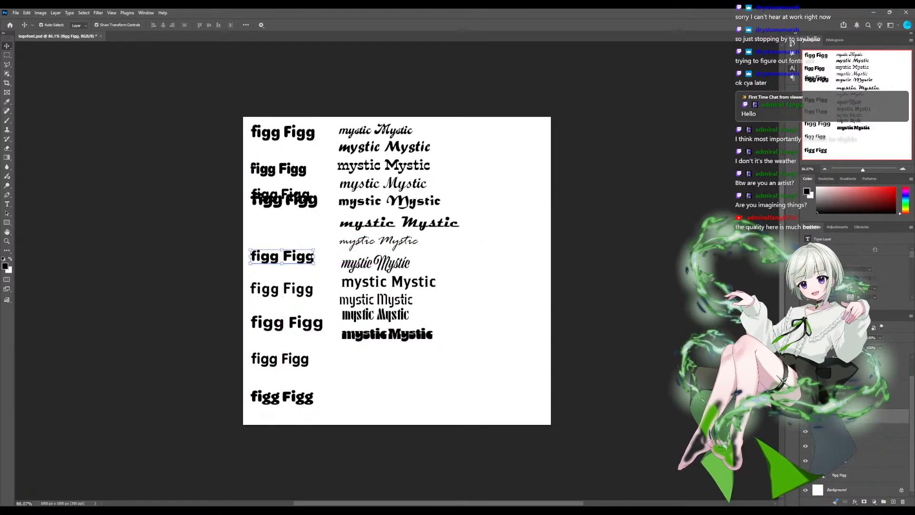
- Place the heavy third "figg Figg" line below the thinner fourth one and even out the column's vertical spacing
left_click_drag(284, 200, 284, 219)
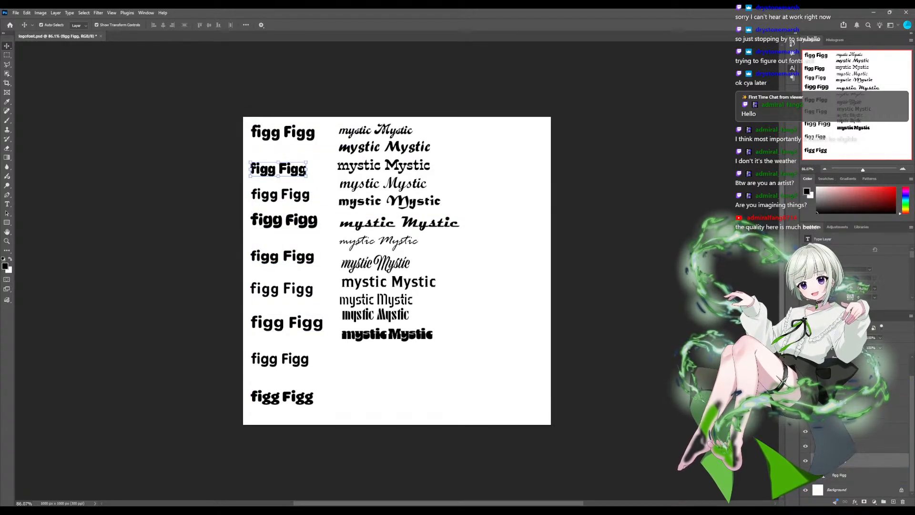
left_click_drag(281, 358, 281, 365)
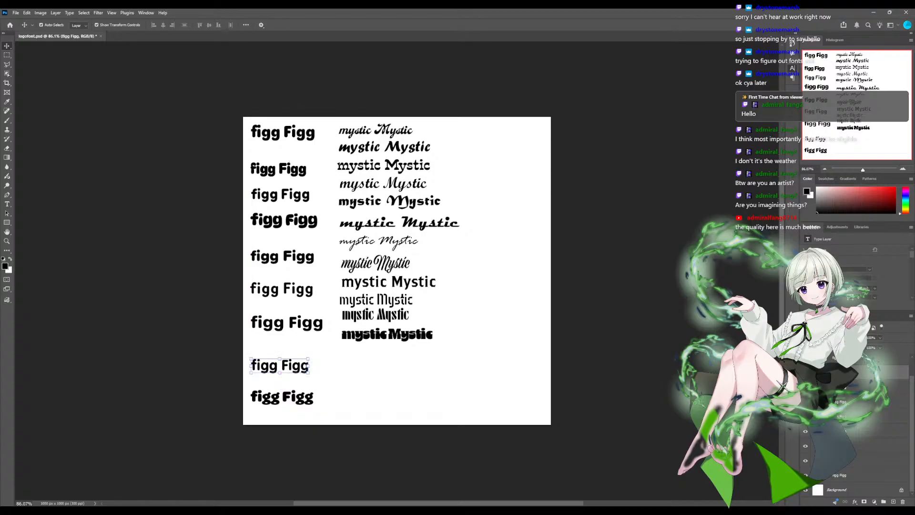
left_click_drag(286, 323, 285, 333)
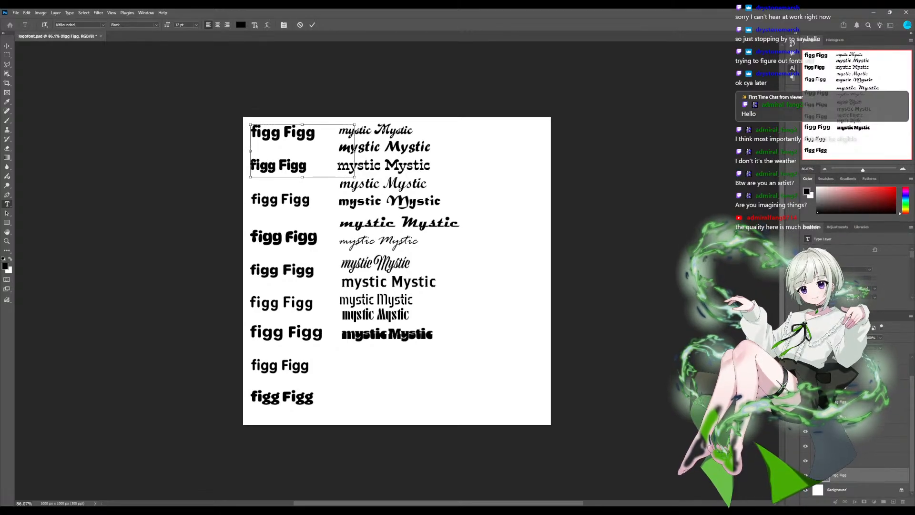
- Paste "mystic Mystic" as a second line in the first "figg Figg" text box, matching that box's own font instead of Segoe Script
type("mystic Mystic")
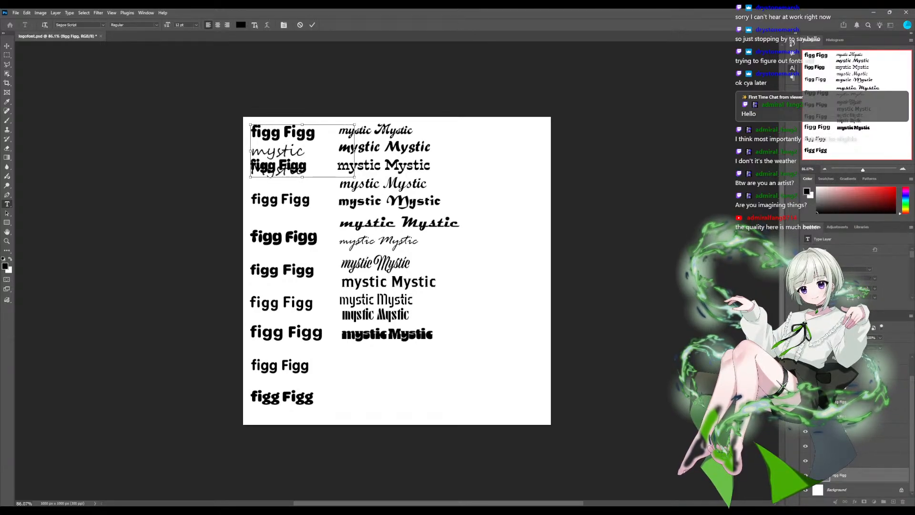
key("ctrl+z")
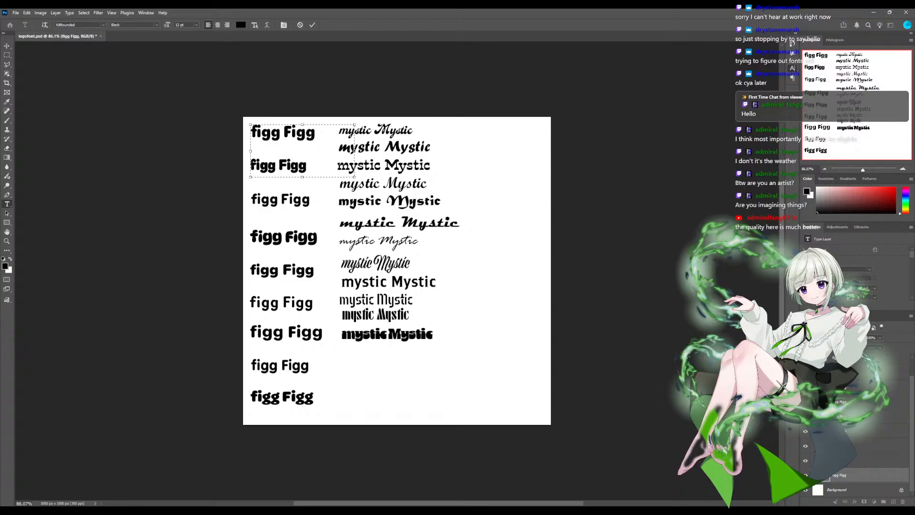
type("mystic Mystic")
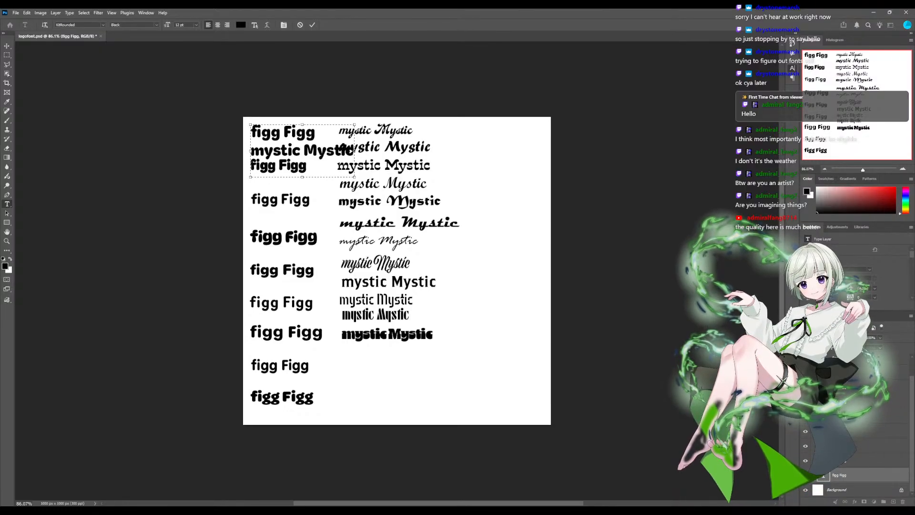
scroll(853, 420, "up", 2)
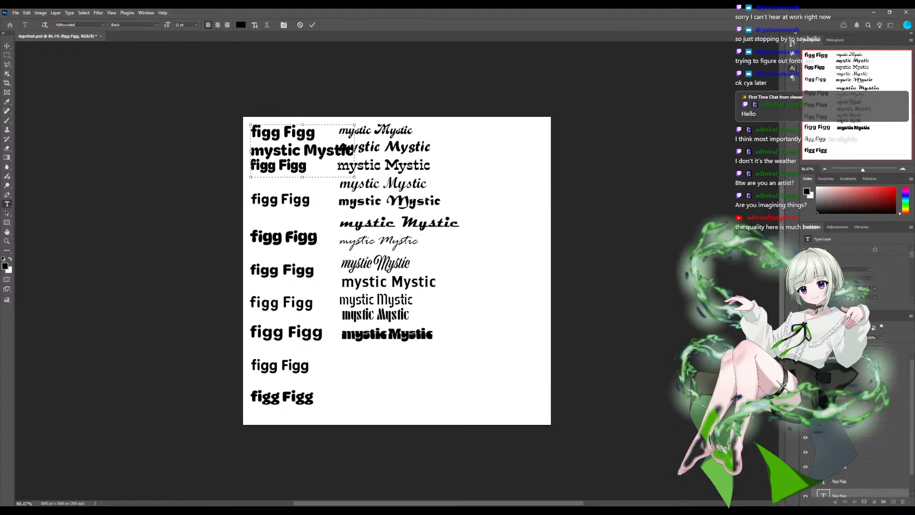
scroll(397, 271, "up", 1)
left_click(834, 358)
key("v")
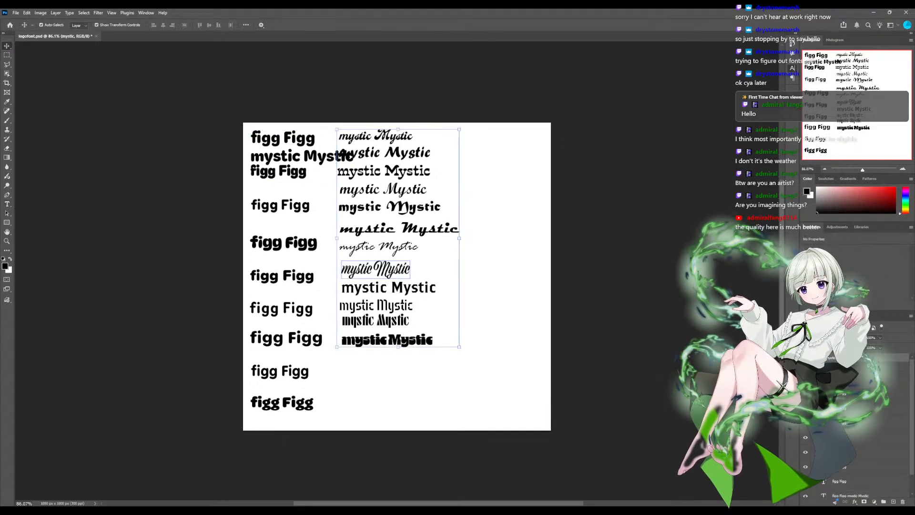
left_click(515, 286)
left_click(843, 366)
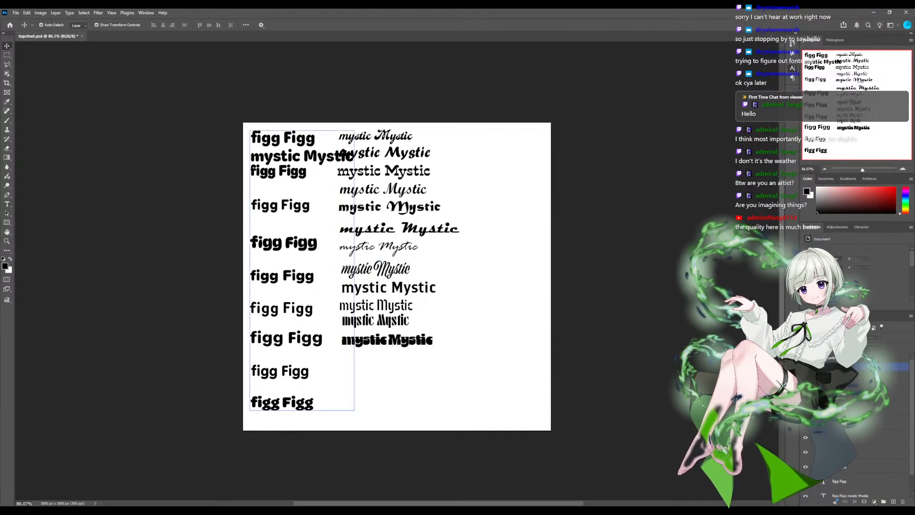
left_click(844, 357)
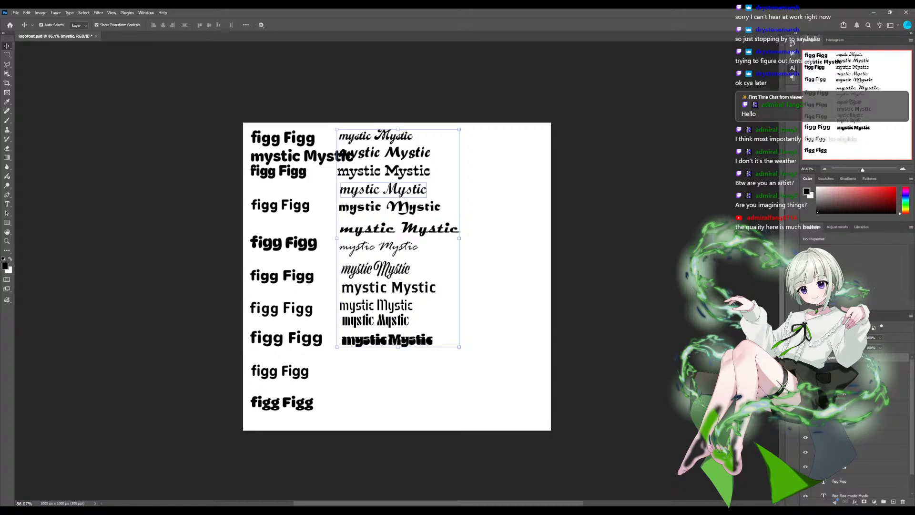
left_click_drag(442, 138, 434, 136)
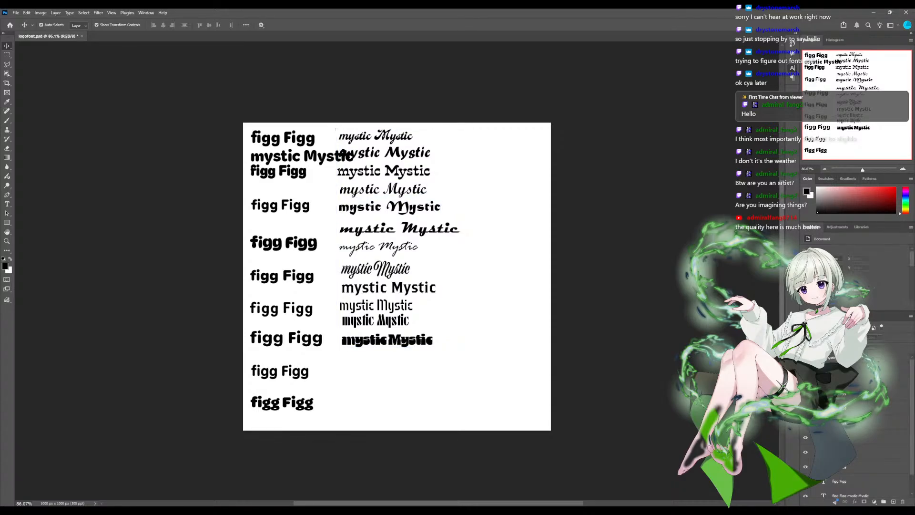
left_click(844, 357)
left_click(843, 366)
left_click(844, 358)
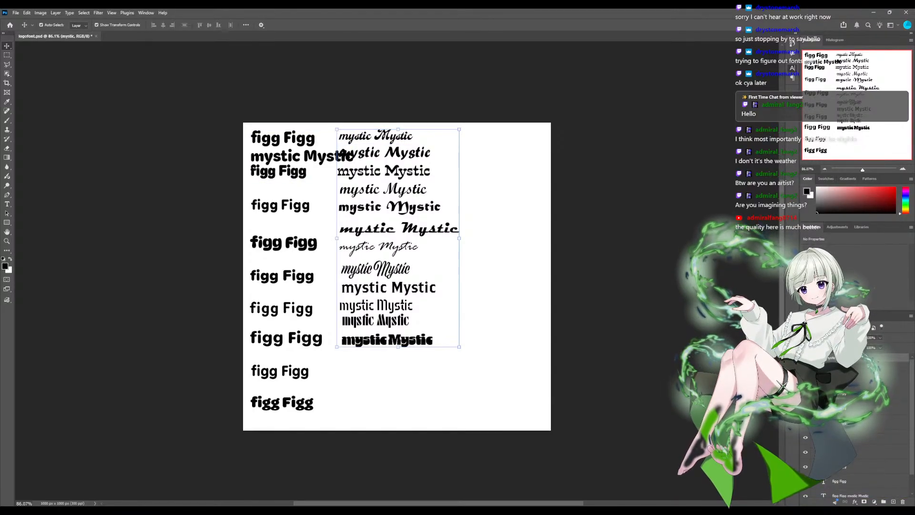
key("ctrl+s")
left_click(441, 355)
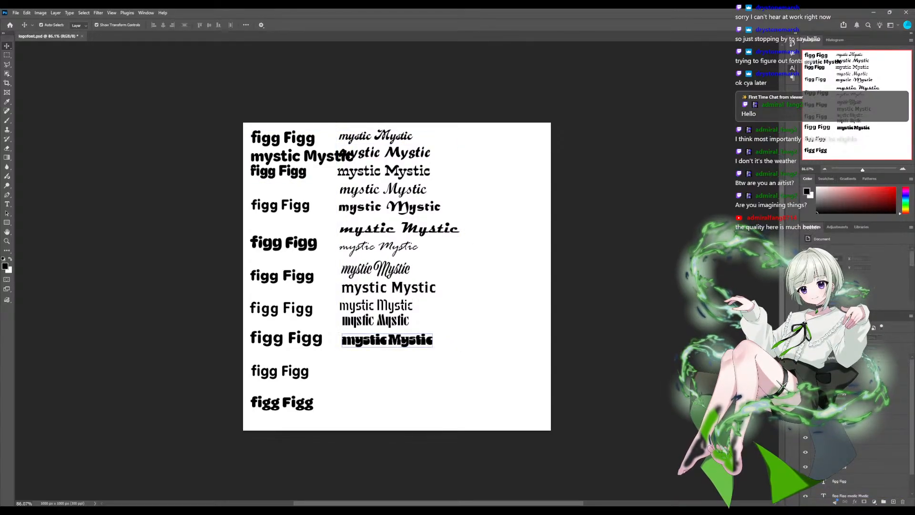
left_click(848, 358)
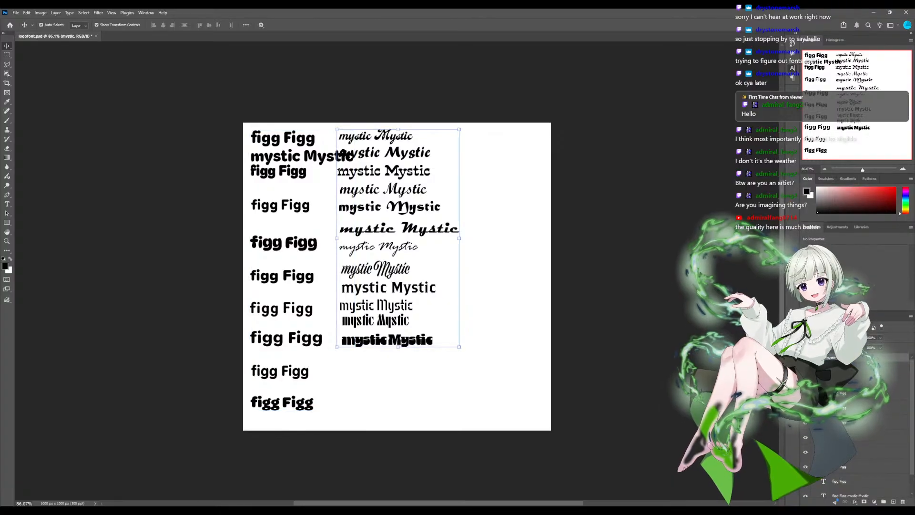
left_click(417, 361)
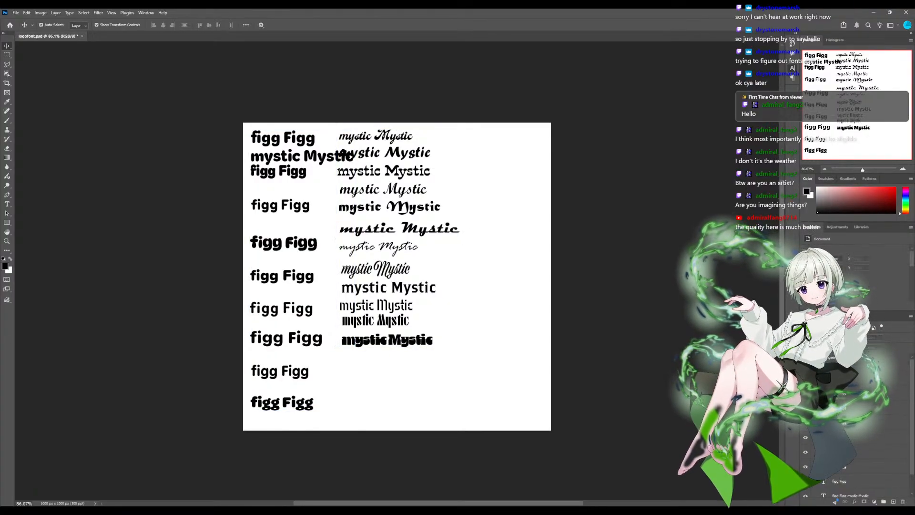
- Select all the script-style "mystic Mystic" samples and move them right, clear of the widened "figg Figg" column
left_click_drag(479, 409, 401, 104)
left_click_drag(387, 340, 435, 341)
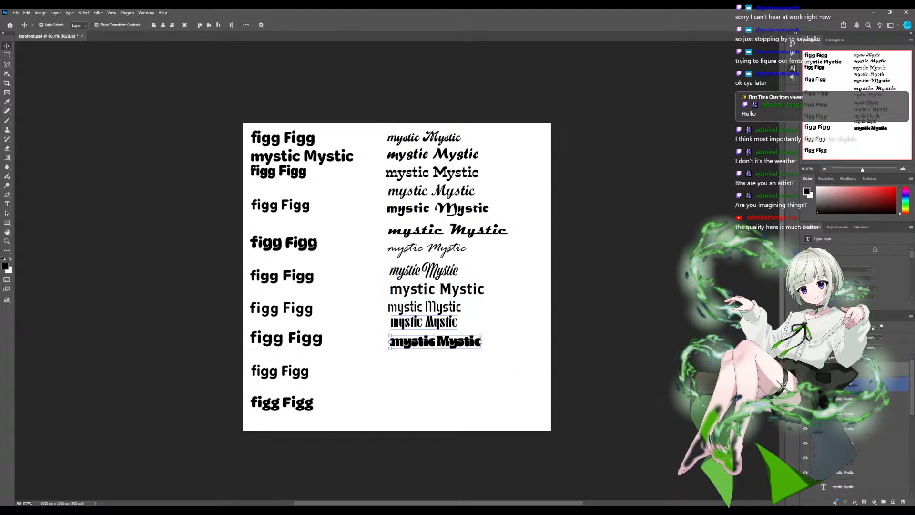
left_click(435, 341)
scroll(858, 389, "up", 4)
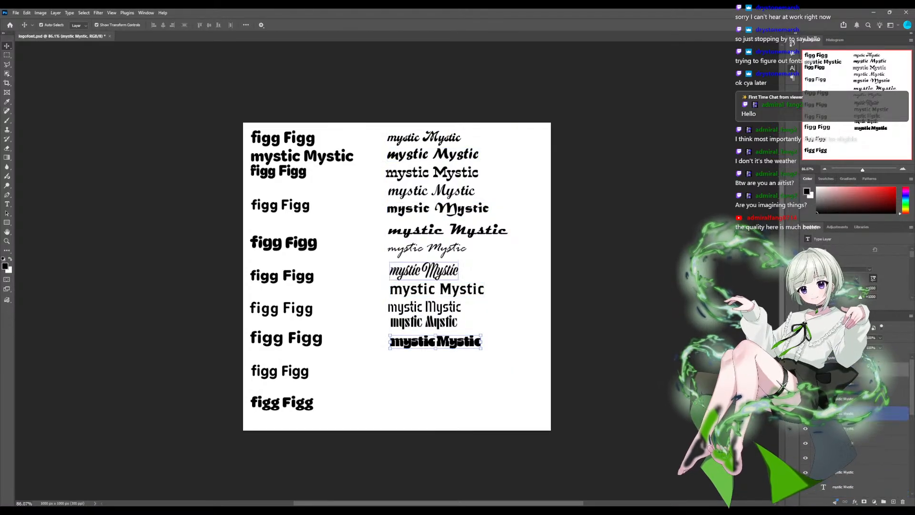
left_click(854, 358)
left_click(815, 358)
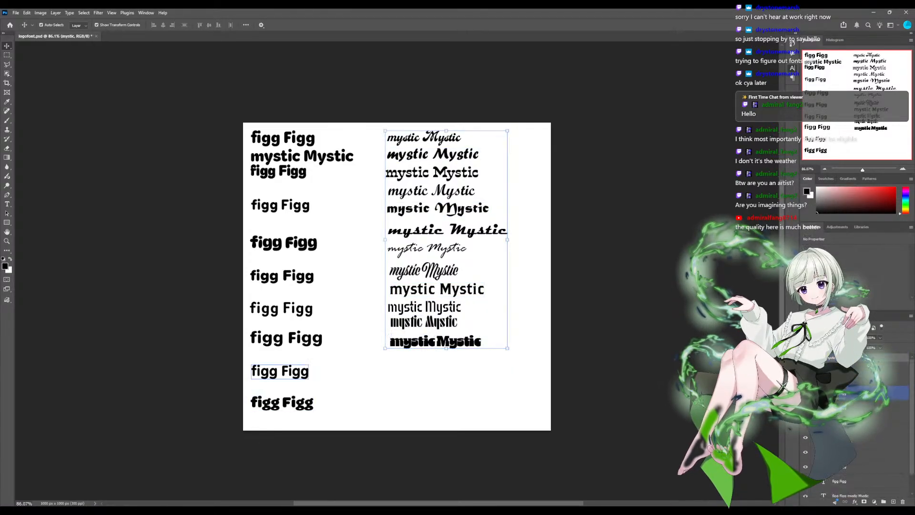
- Add "mystic Mystic" as a second line in the second "figg Figg" text, keeping that text's own typeface
scroll(858, 441, "down", 2)
left_click(278, 171)
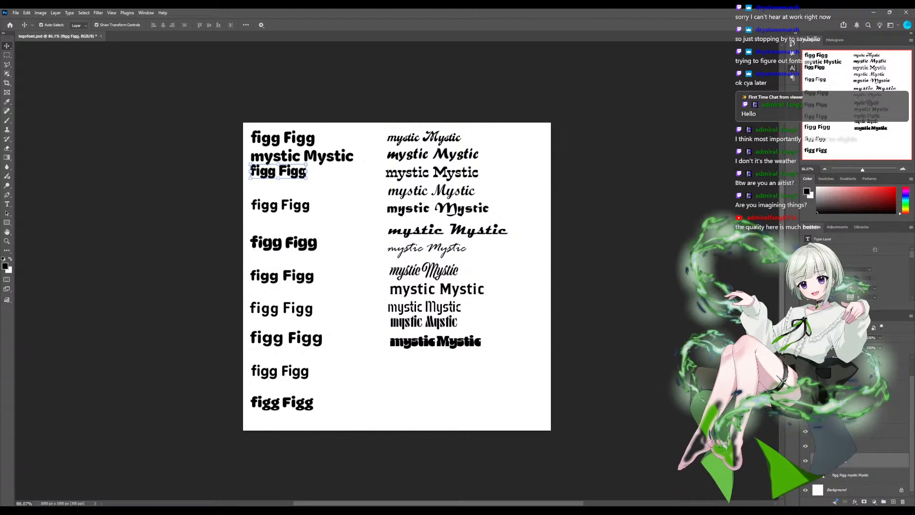
key("t")
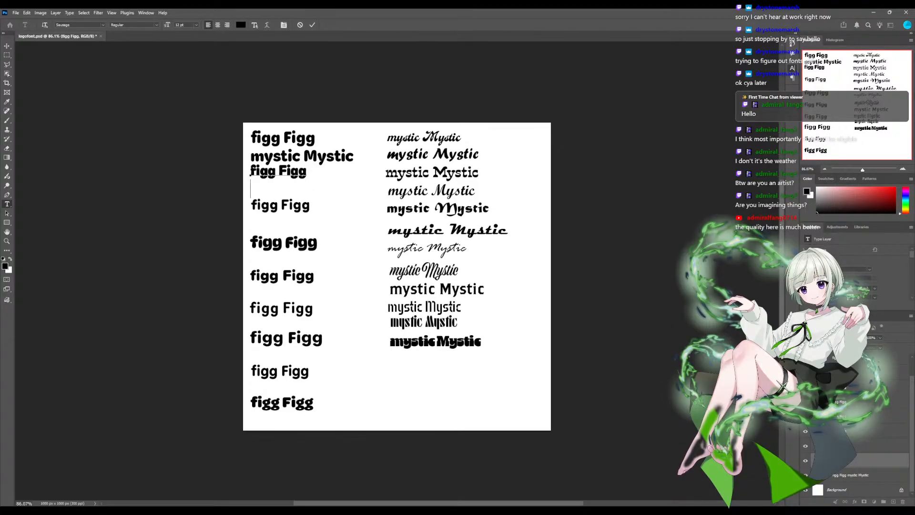
type("mystic Mystic")
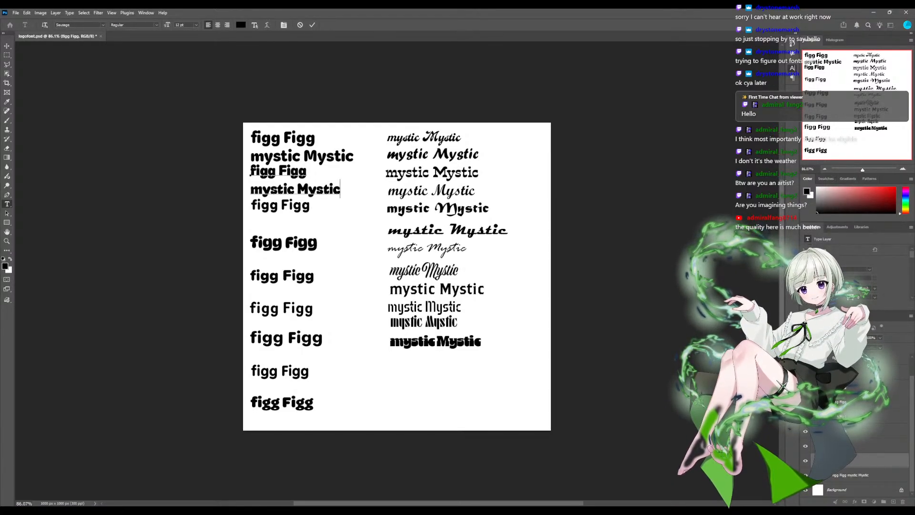
- Add "mystic Mystic" below the third "figg Figg" in its own typeface, undoing the paste that brings in a script font
left_click(851, 446)
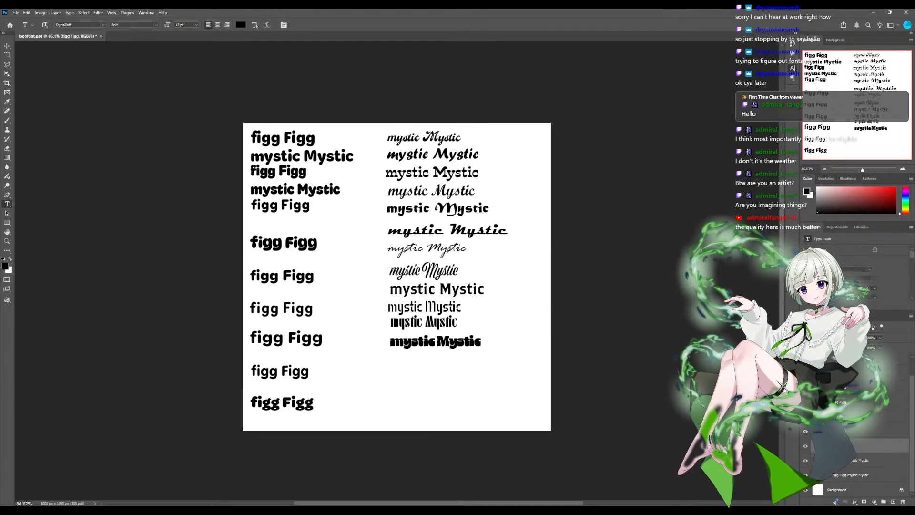
left_click(281, 205)
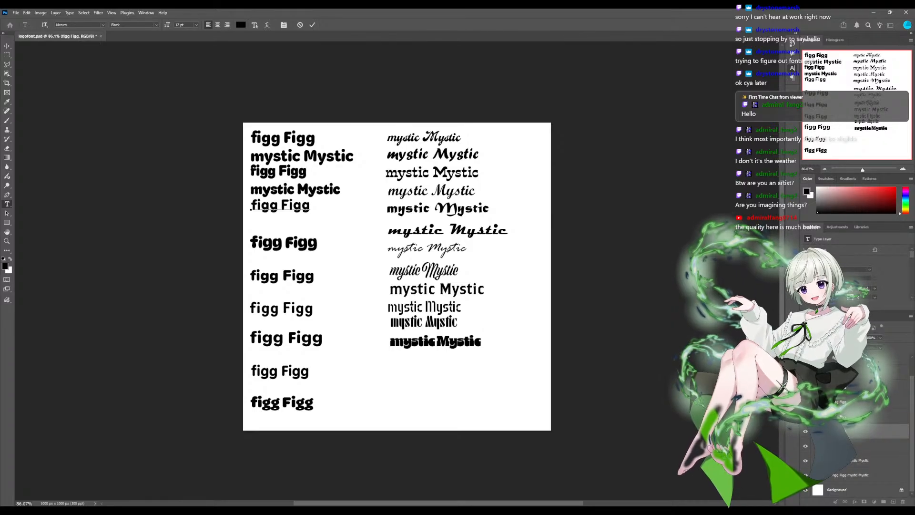
type("mystic Mystic")
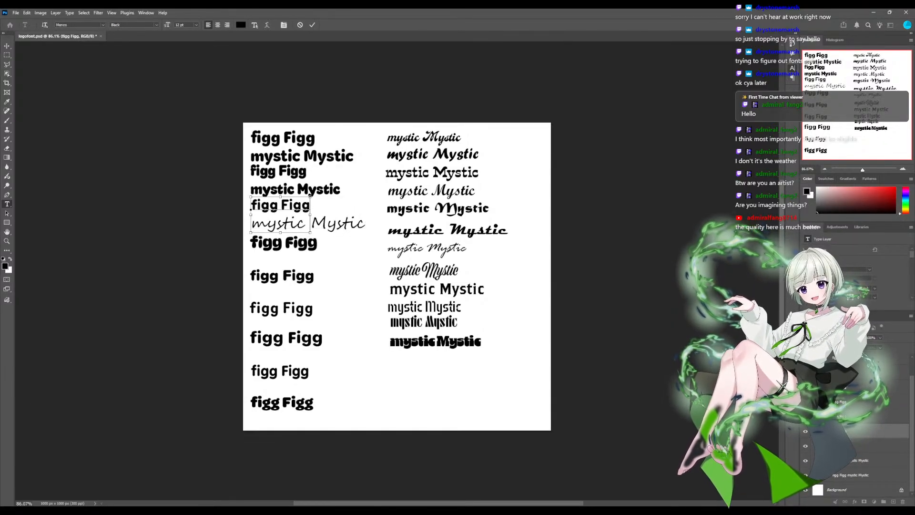
key("ctrl+z")
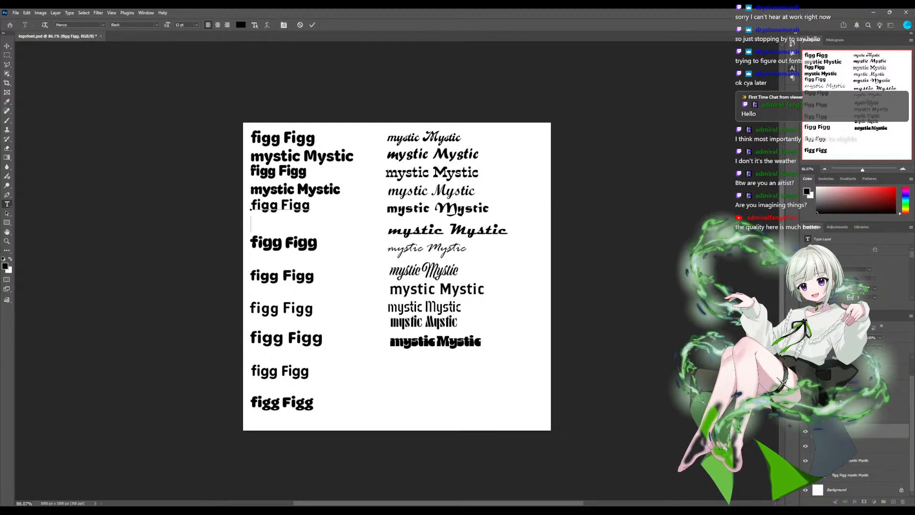
type("mystic Mystic")
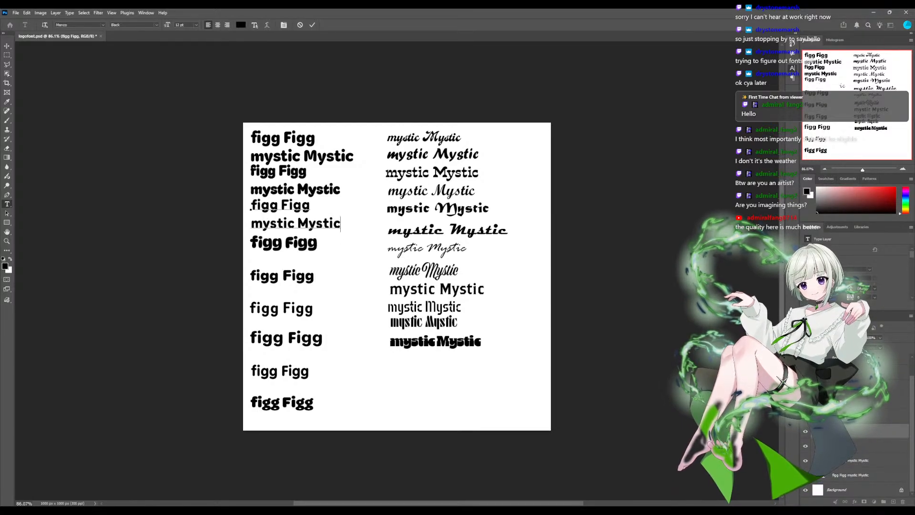
key("ctrl+Return")
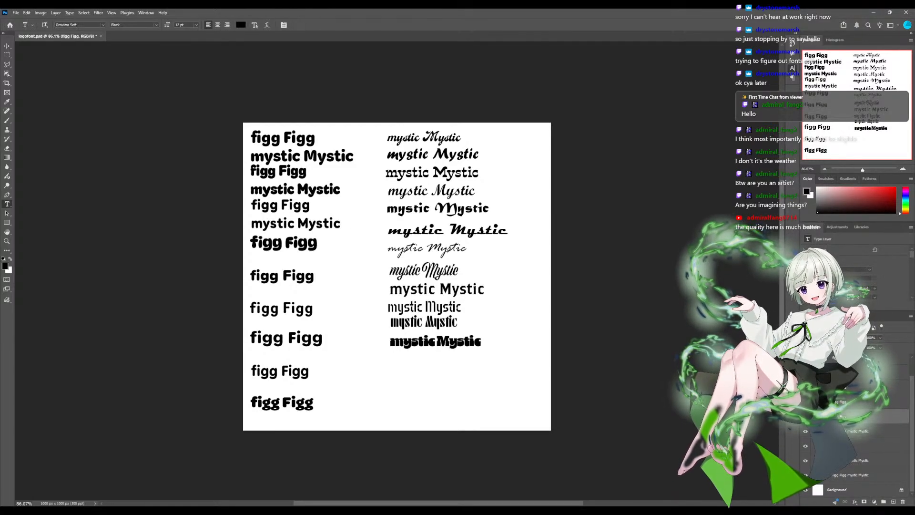
- Add "mystic Mystic" as a second line in the fourth, DynaPuff Bold "figg Figg" text, discarding the stray placeholder text
left_click(317, 249)
key("Escape")
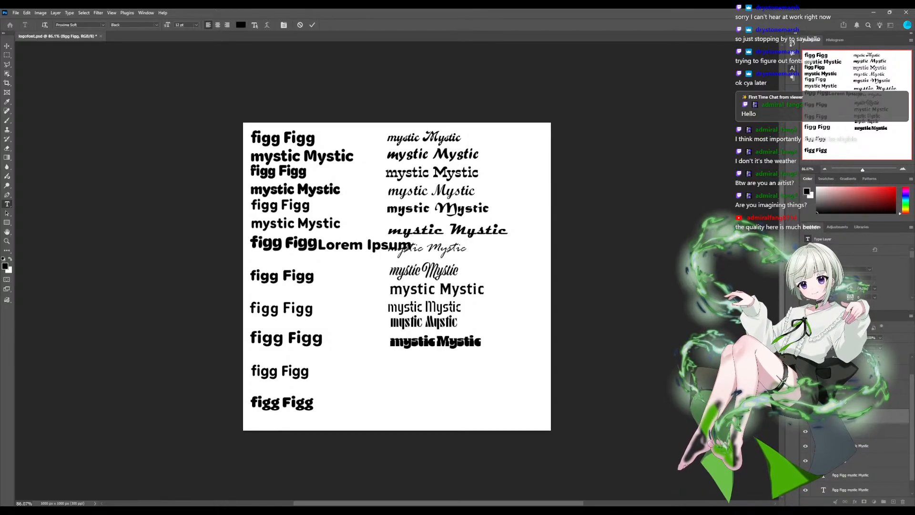
left_click(316, 244)
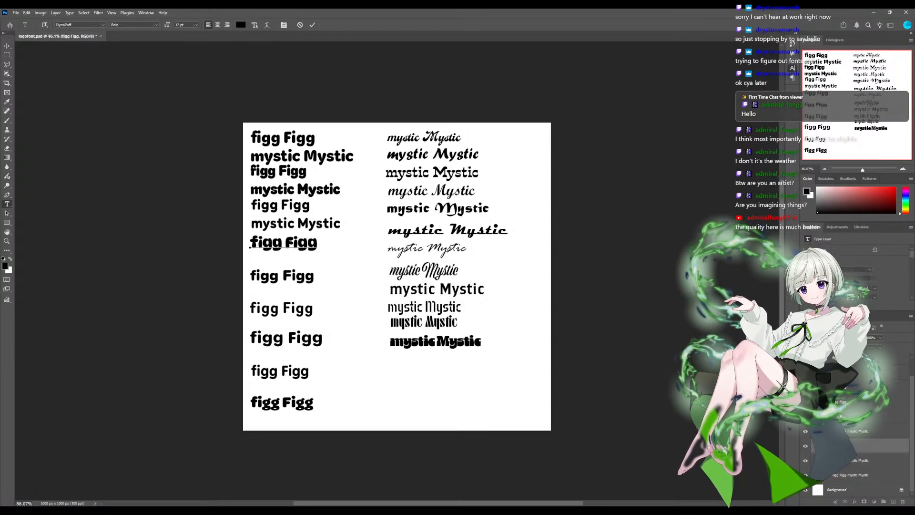
key("Return")
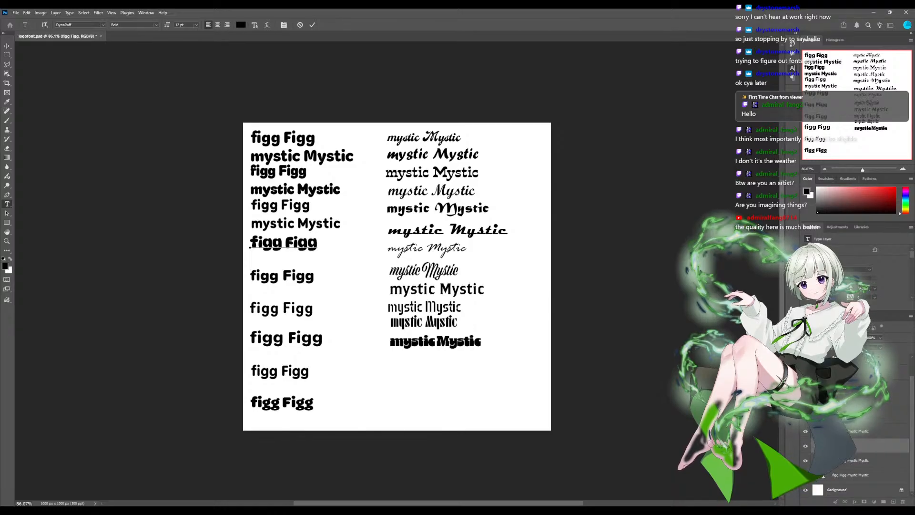
type("mystic Mystic")
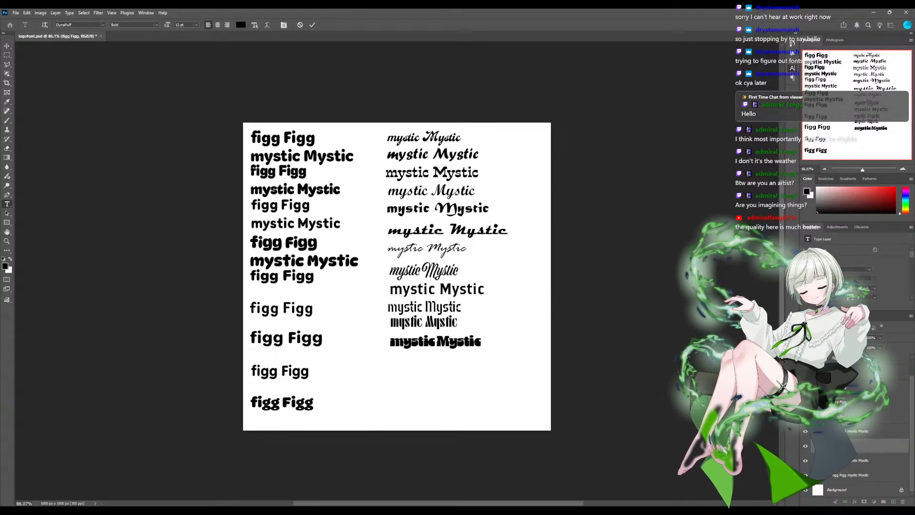
- Add "mystic Mystic" as a second line in the fifth, Proxima Soft Black "figg Figg" text
left_click(870, 430)
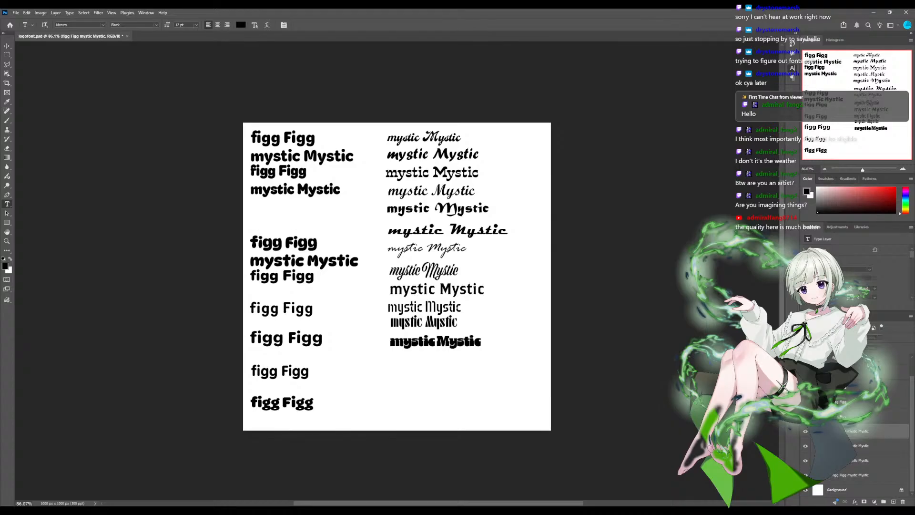
left_click(869, 417)
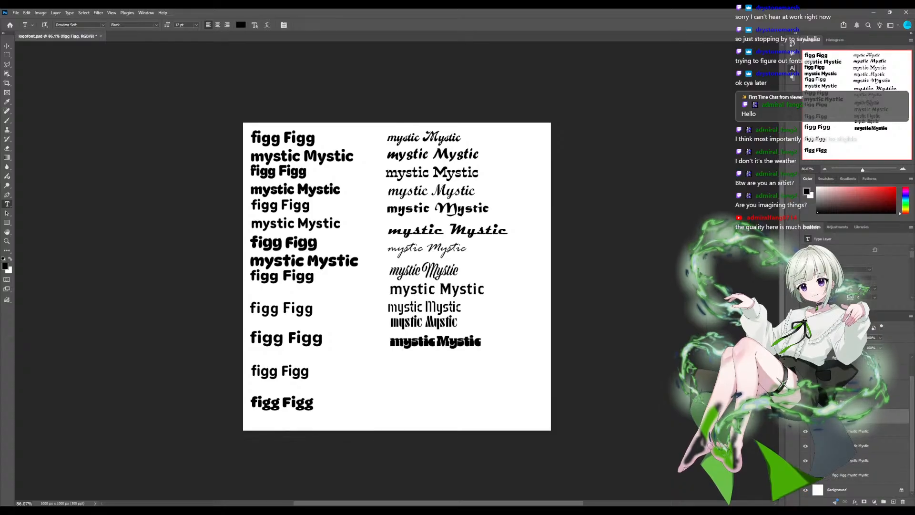
left_click(311, 276)
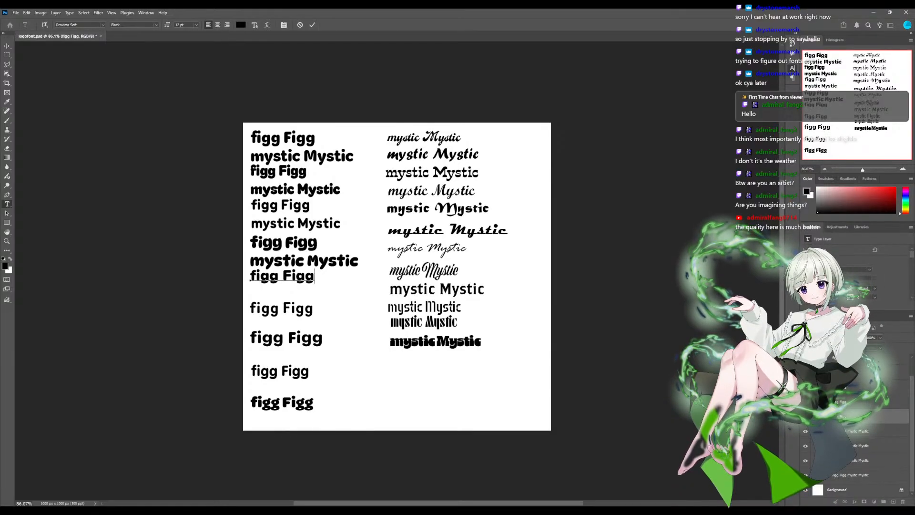
key("Return")
type("mystic Mystic")
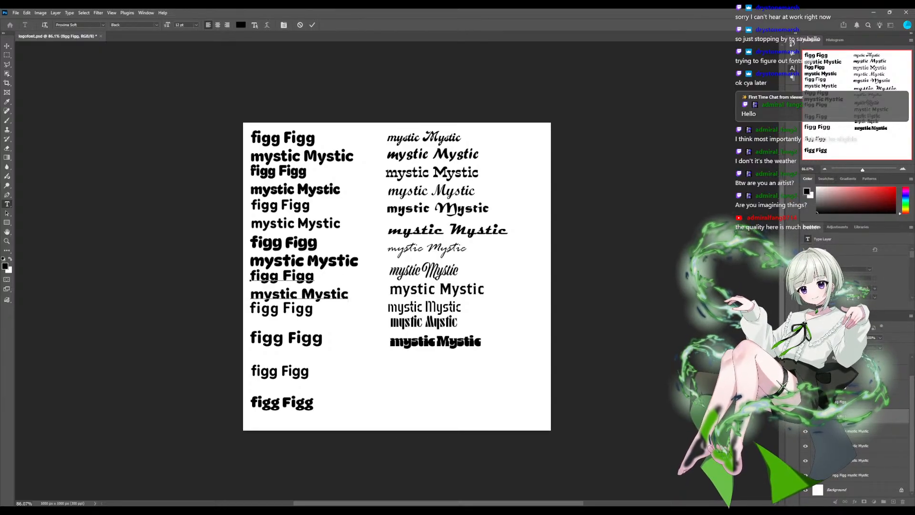
- Add "mystic Mystic" as a second line in the sixth, Router Bold "figg Figg" text
left_click(858, 402)
left_click(314, 309)
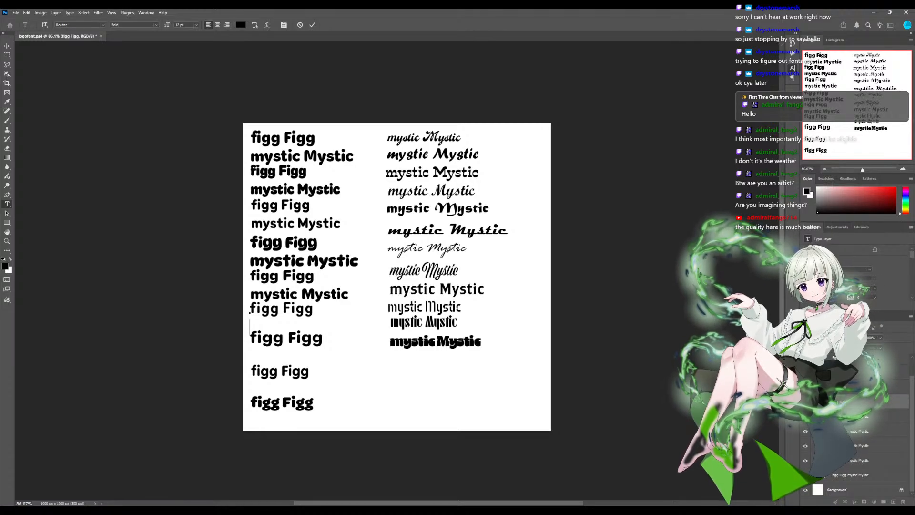
key("Return")
type("mystic Mystic")
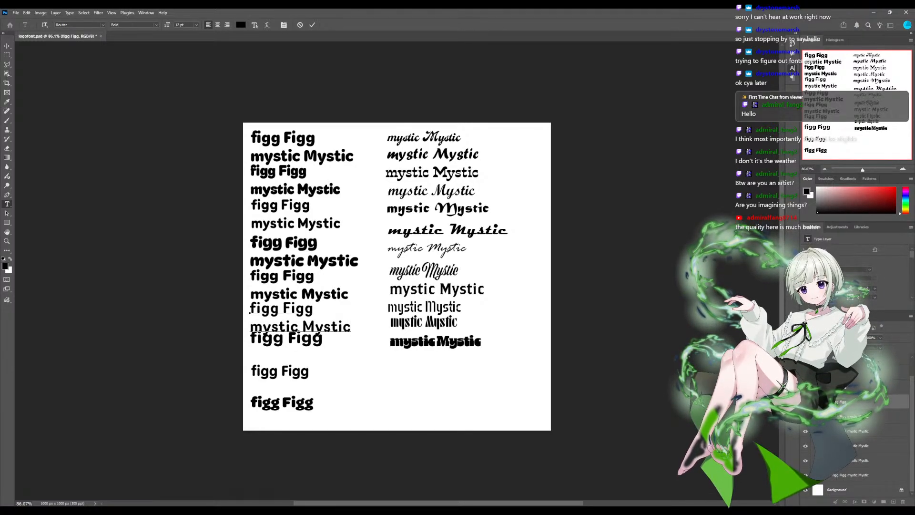
- Add a "mystic Mystic" line below both the seventh and eighth "figg Figg" samples in their respective typefaces
left_click(322, 338)
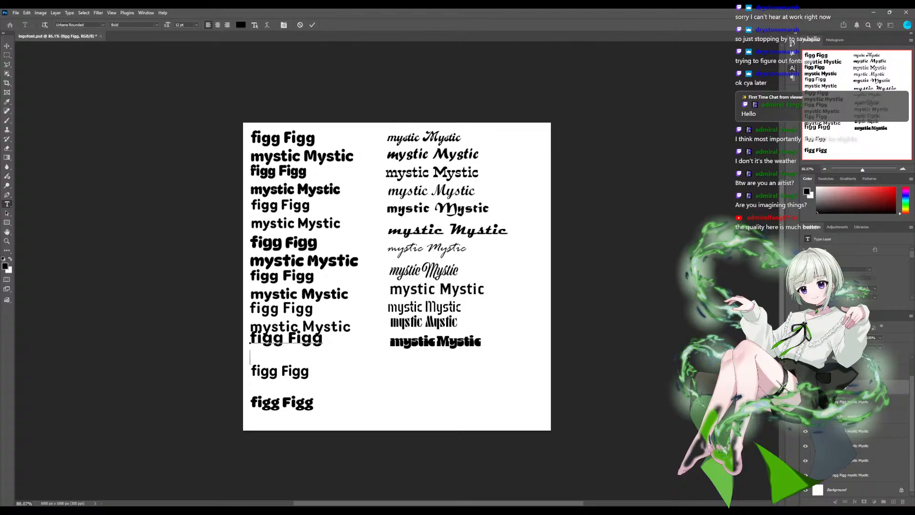
type("mystic Mystic")
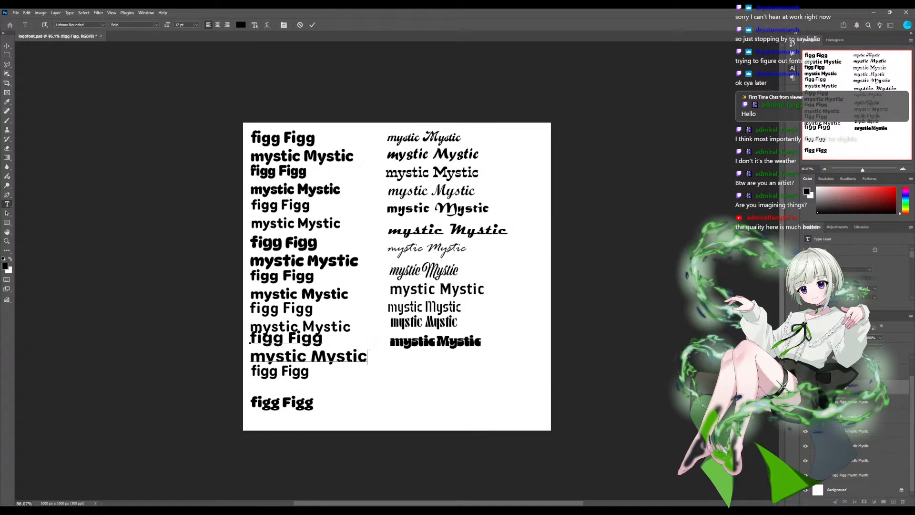
key("ctrl+Return")
left_click(308, 372)
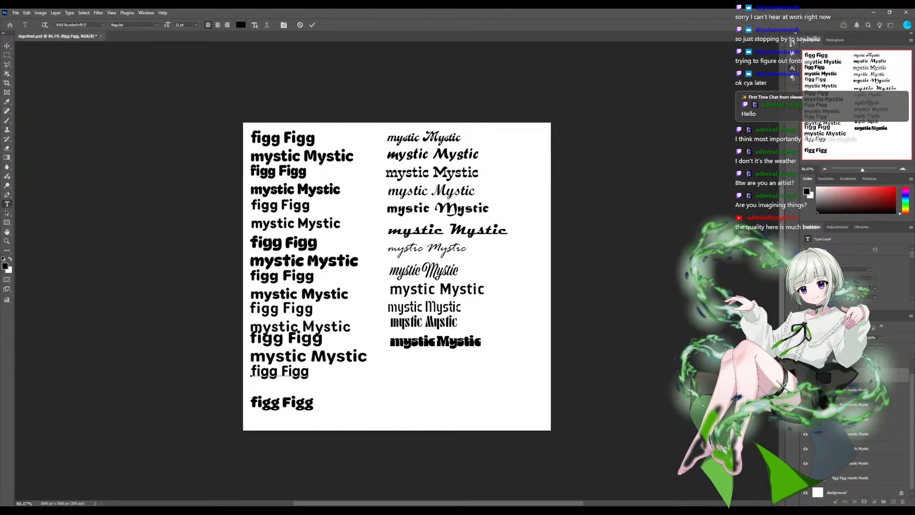
type("mystic Mystic")
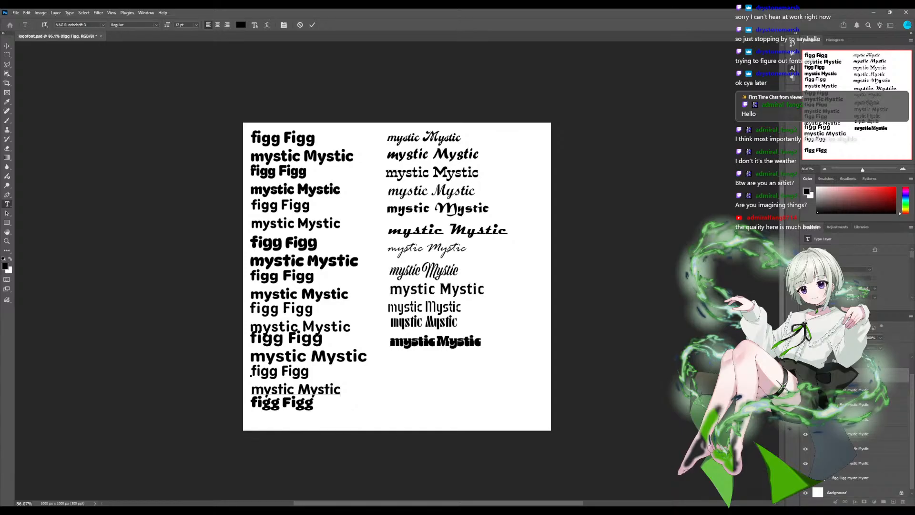
- Add "mystic Mystic" below the last "figg Figg" in its OmnesArabic Black typeface and hide the script-style sample group
left_click(853, 361)
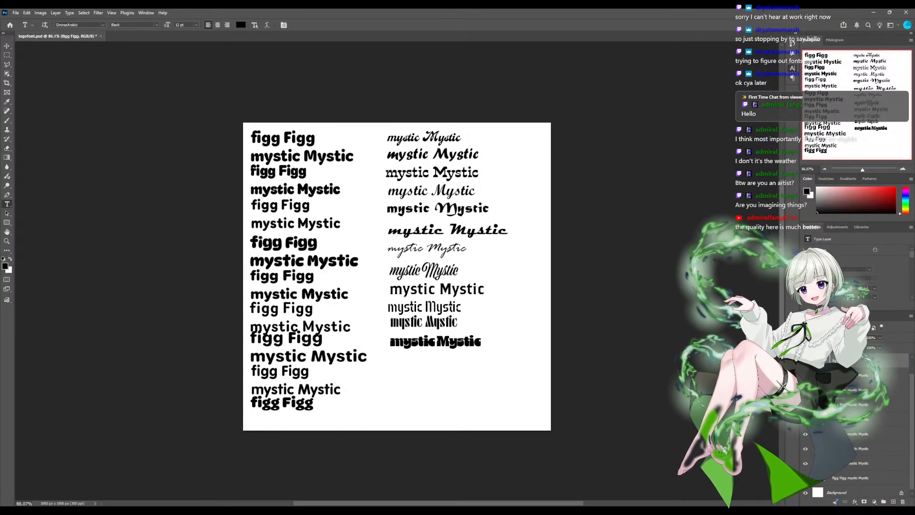
left_click(312, 402)
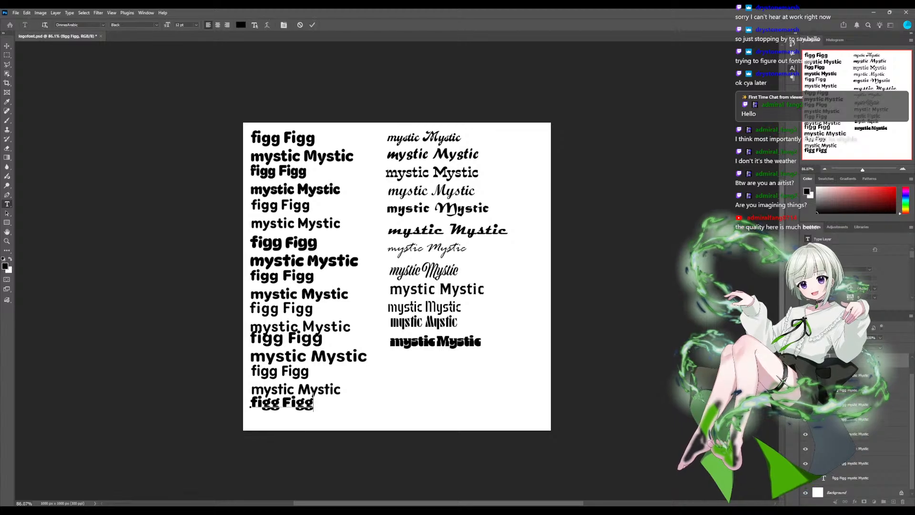
key("Return")
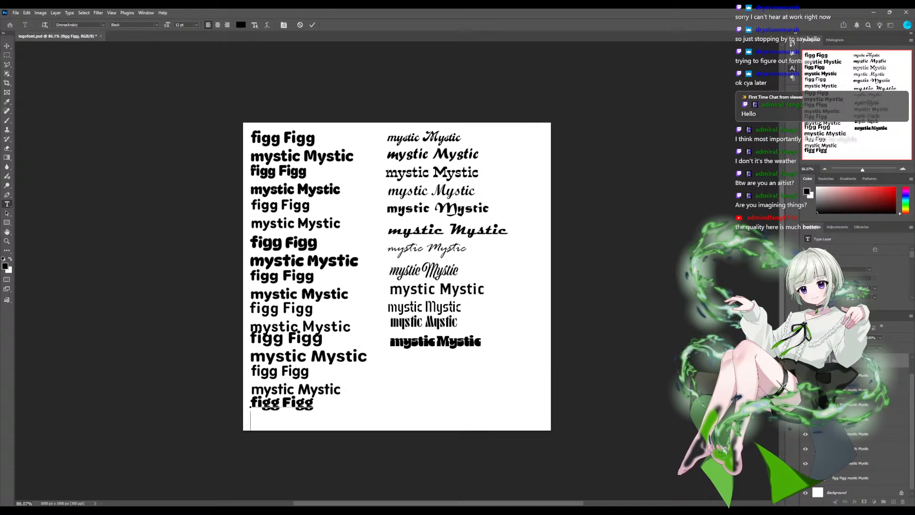
type("mystic Mystic")
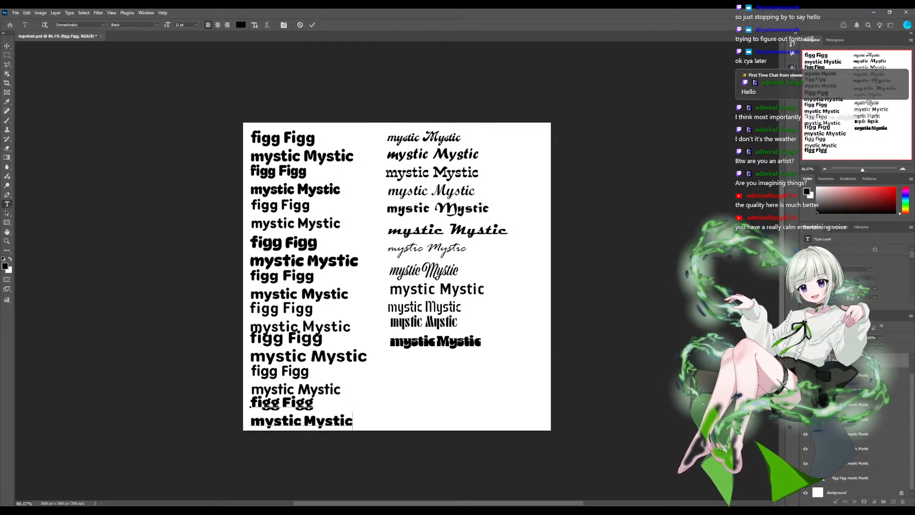
scroll(857, 430, "up", 1)
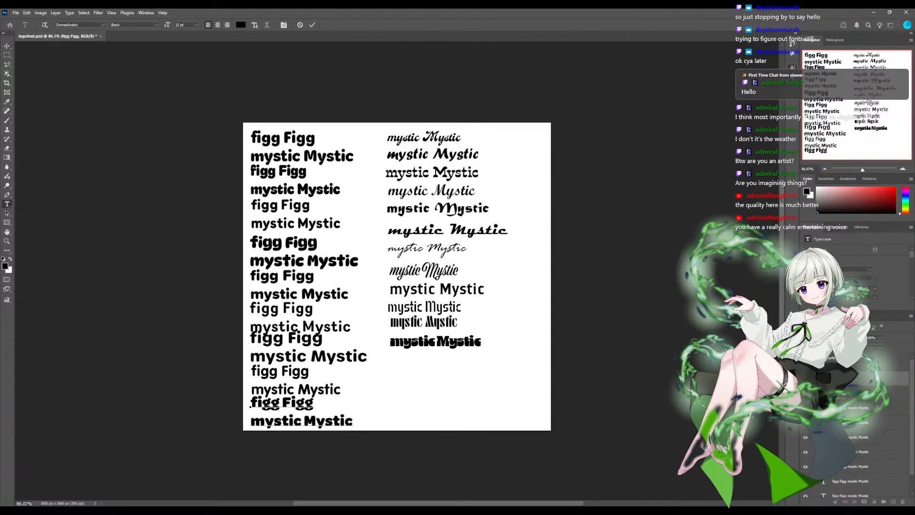
left_click(806, 358)
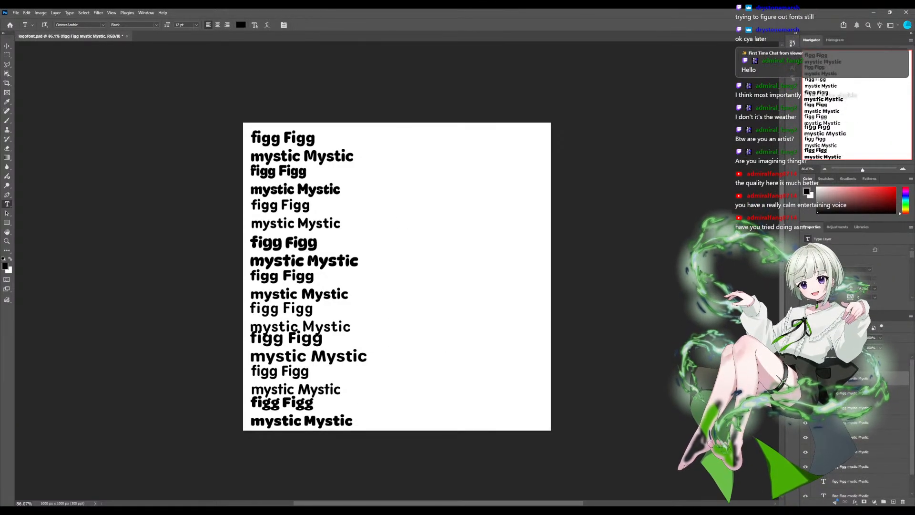
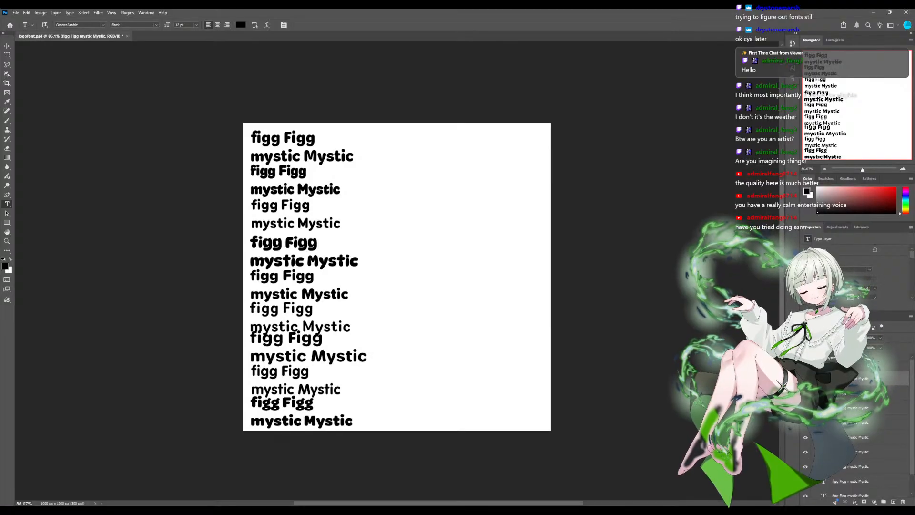
- Tighten the leading between "figg Figg" and "mystic Mystic" in the first sample so the two lines sit closer together
scroll(855, 429, "down", 1)
scroll(856, 429, "up", 2)
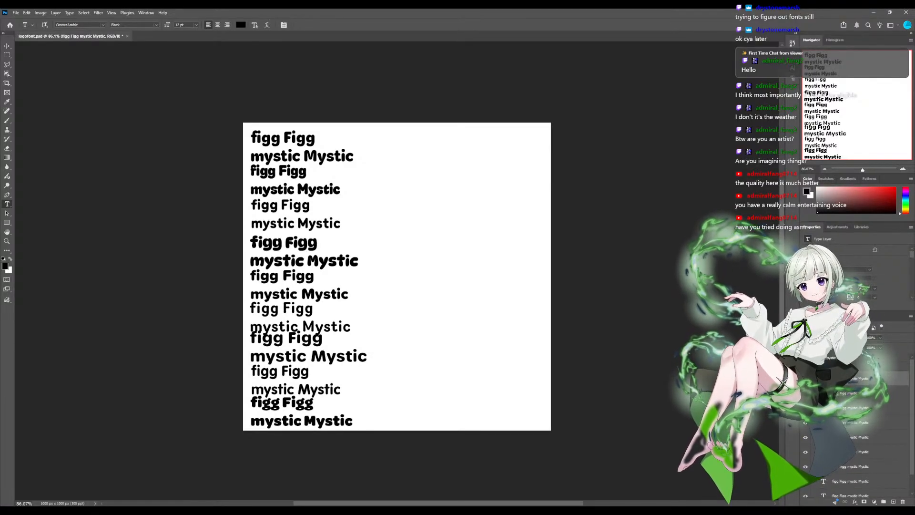
scroll(856, 429, "down", 1)
scroll(856, 429, "up", 1)
scroll(855, 429, "down", 1)
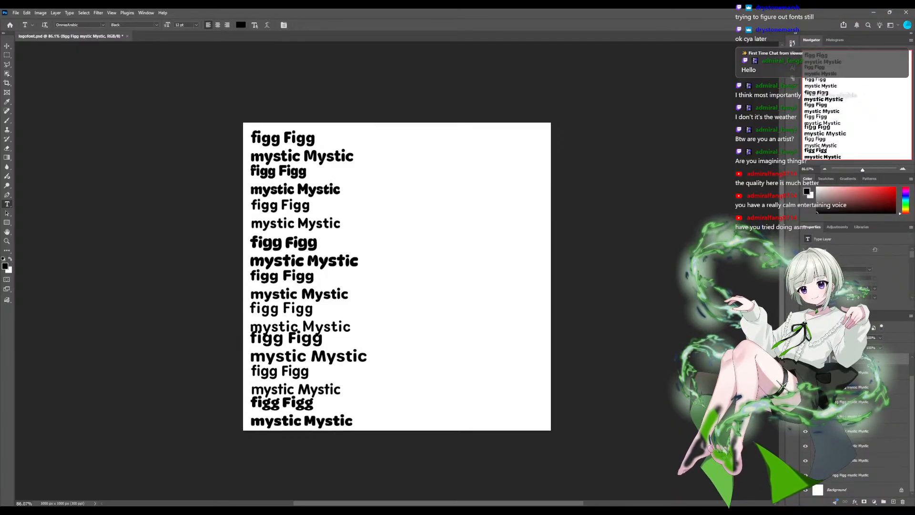
left_click(851, 476)
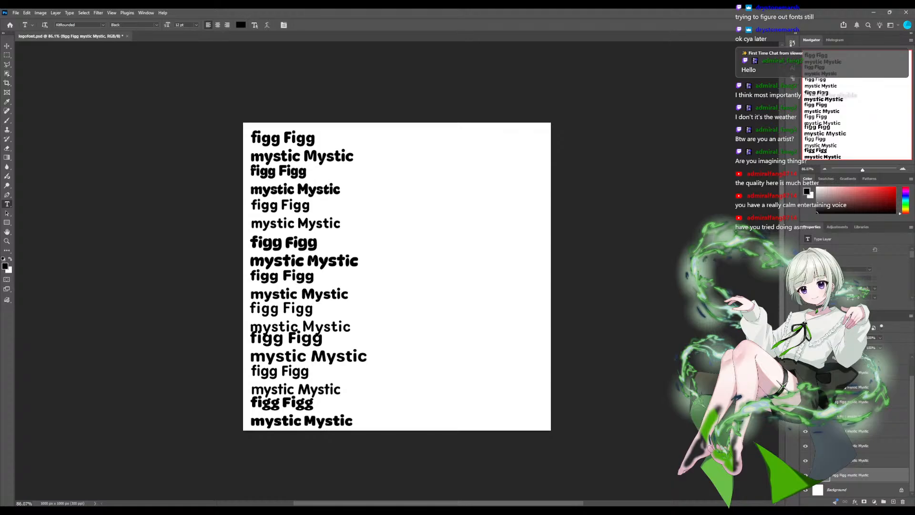
left_click(283, 138)
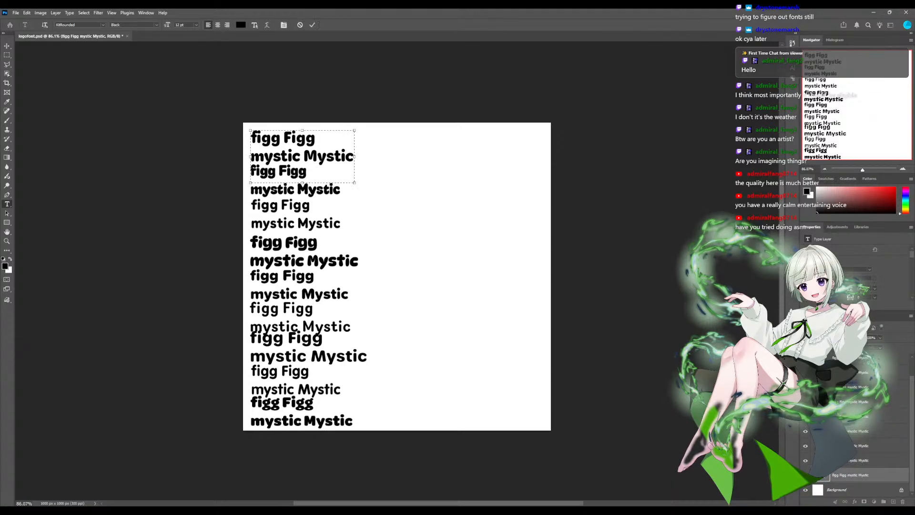
triple_click(271, 138)
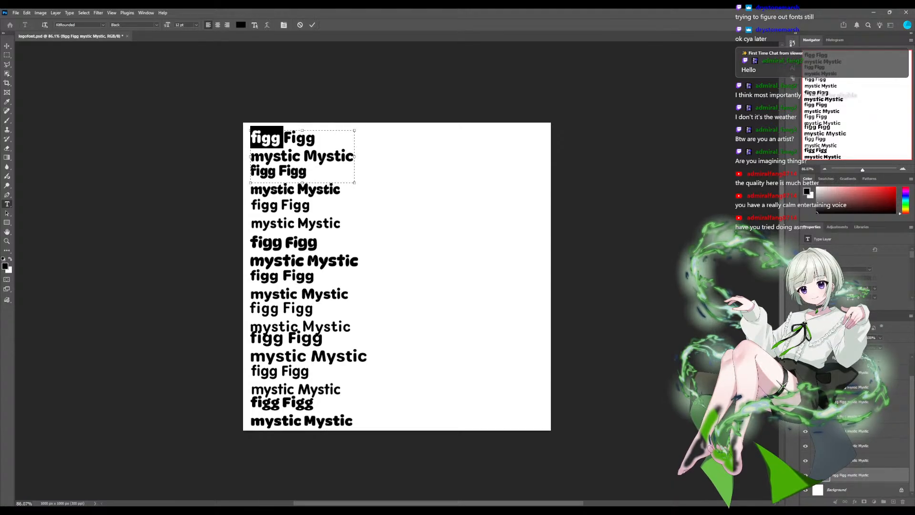
left_click(271, 139)
left_click(271, 139)
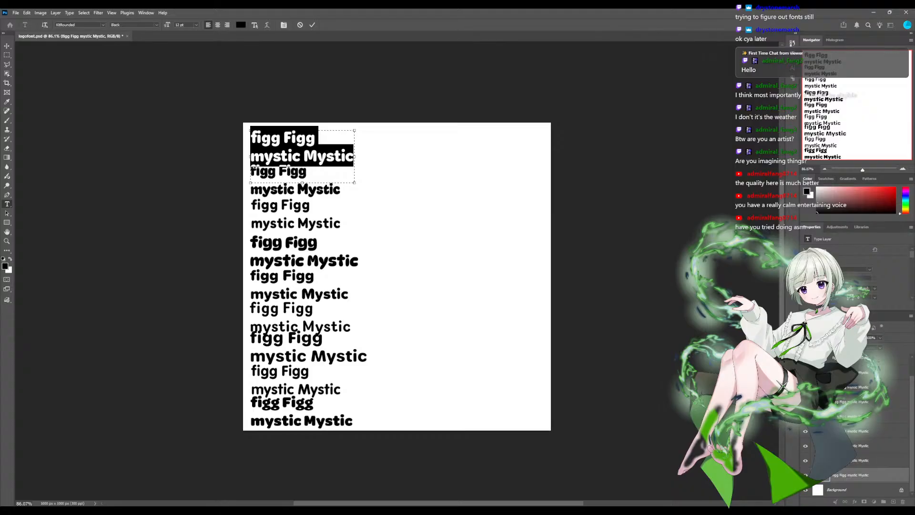
mouse_move(851, 289)
left_mouse_down()
mouse_move(823, 289)
mouse_move(843, 288)
left_mouse_up()
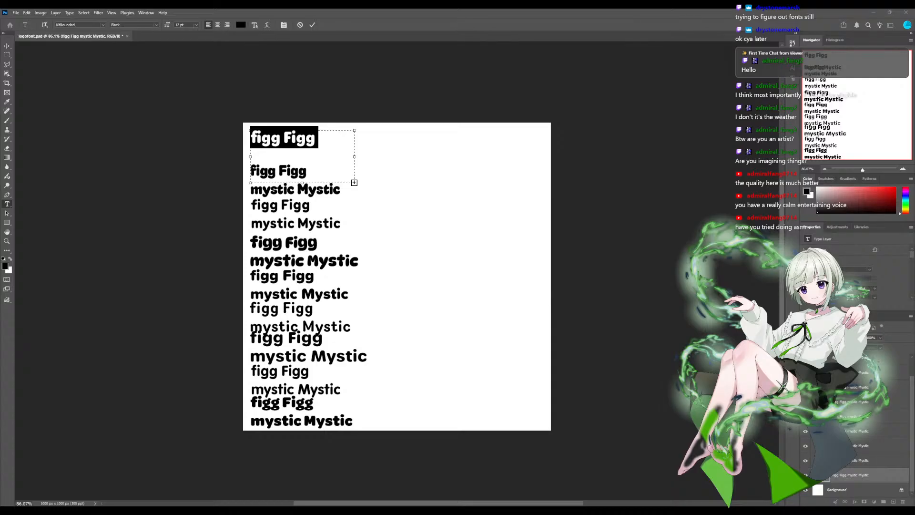
left_click_drag(844, 288, 827, 288)
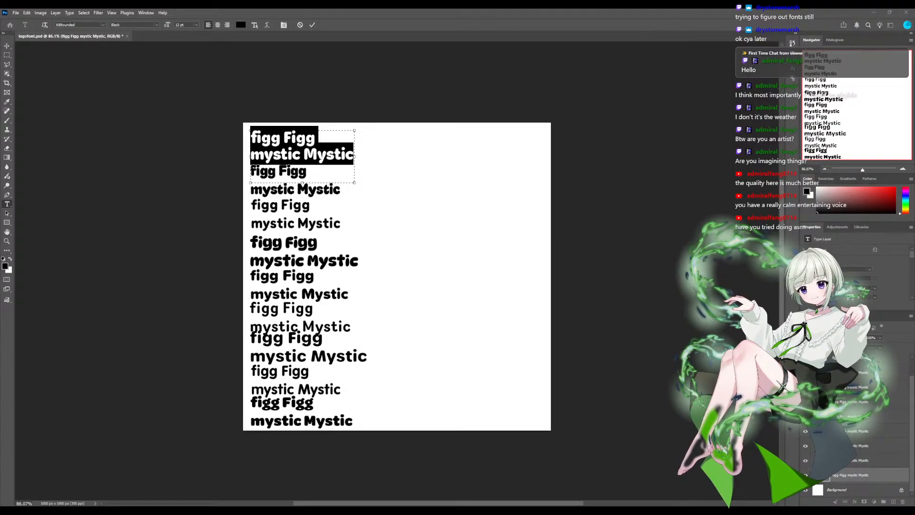
left_click_drag(850, 288, 850, 288)
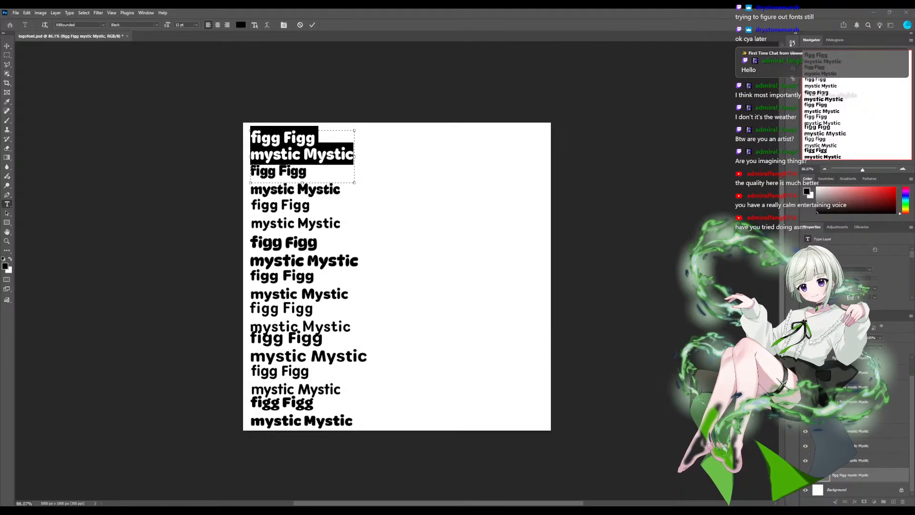
key("alt+Up")
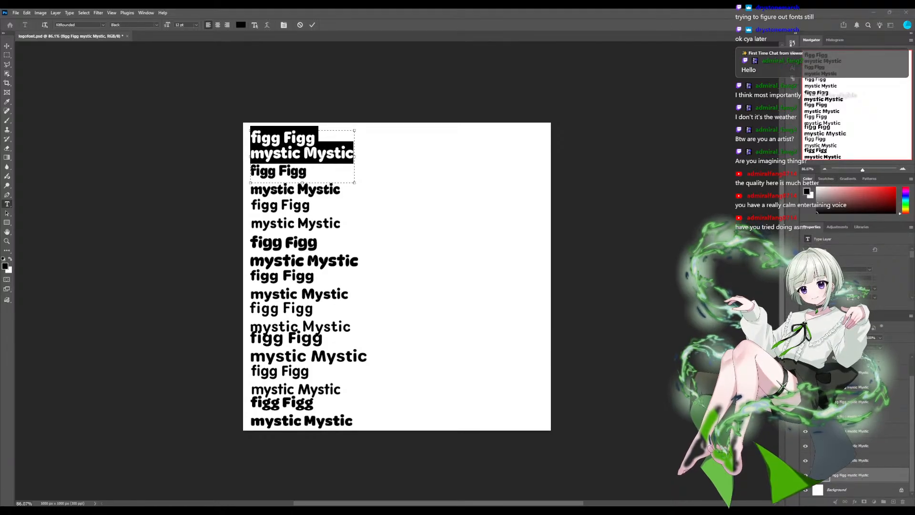
- Tighten the leading of the second sample and of the fourth, DynaPuff Bold sample
left_click(860, 460)
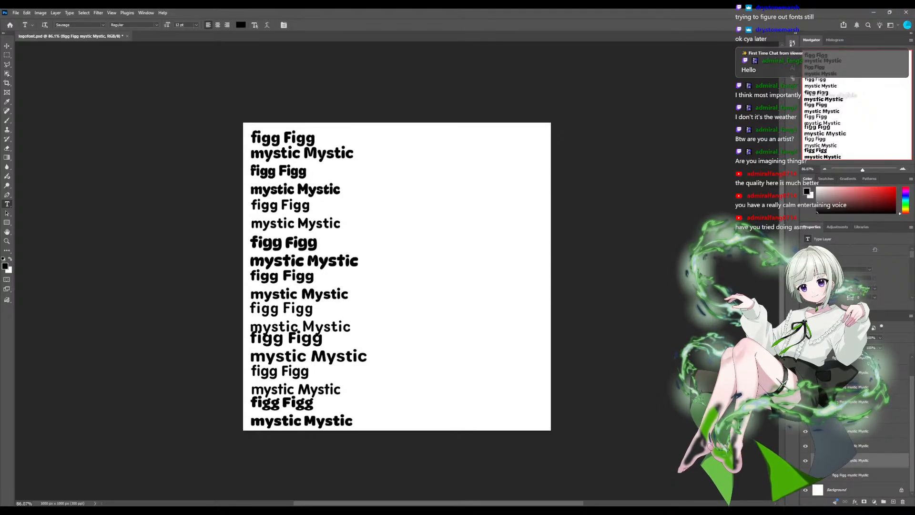
left_click(865, 347)
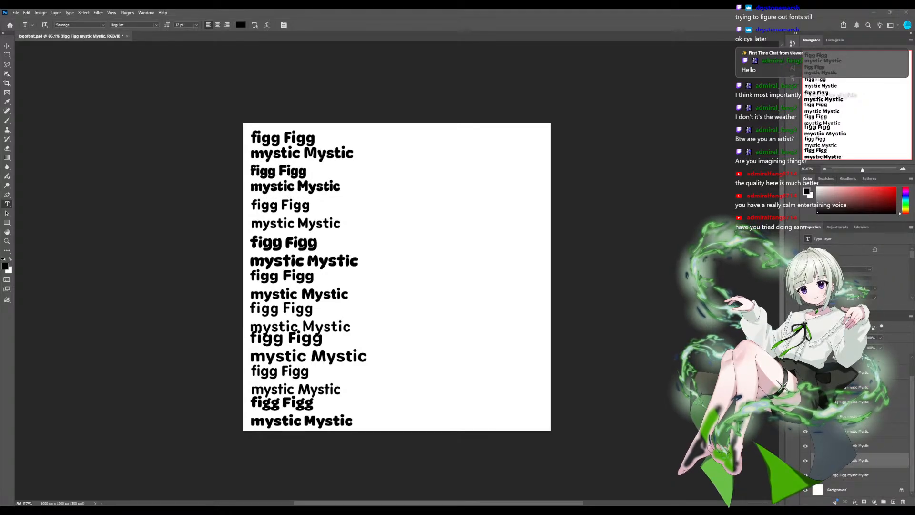
key("Down")
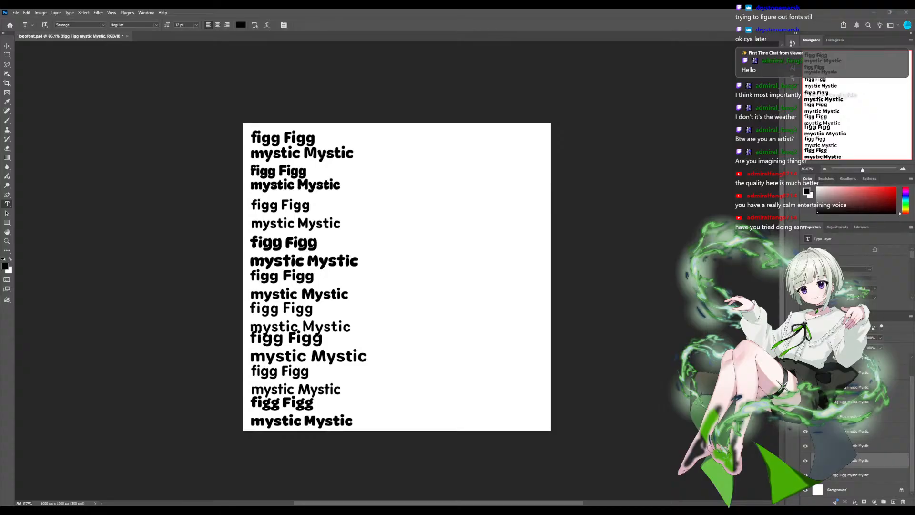
left_click(861, 446)
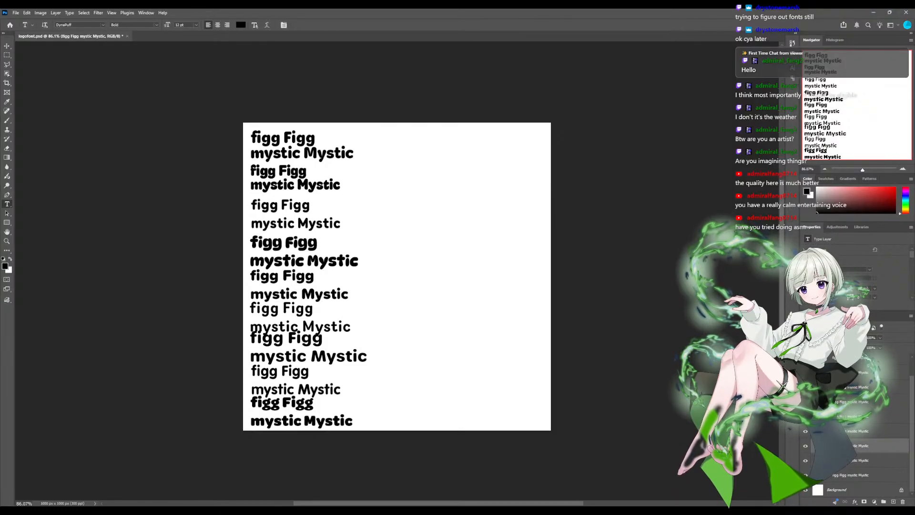
left_click_drag(850, 289, 856, 288)
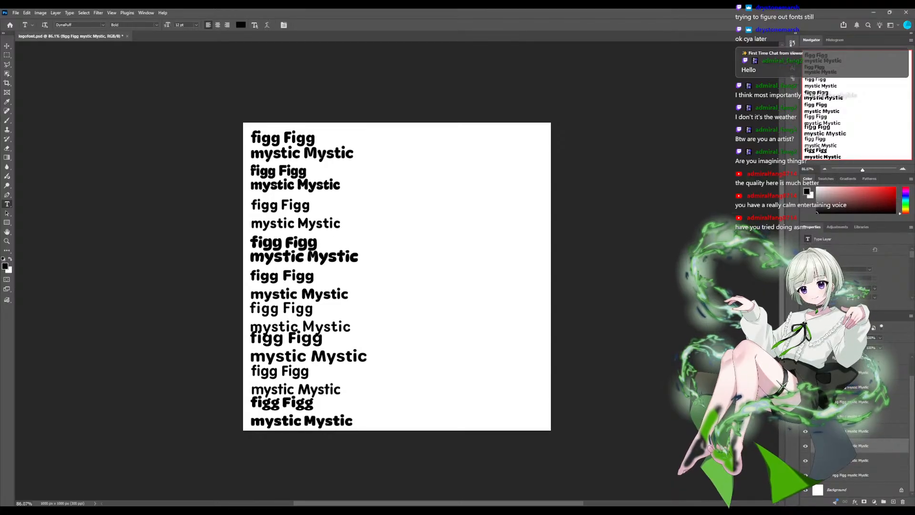
- Identify the third sample's text layer and tighten its leading without letting "figg Figg" and "mystic Mystic" overlap
left_click(876, 461)
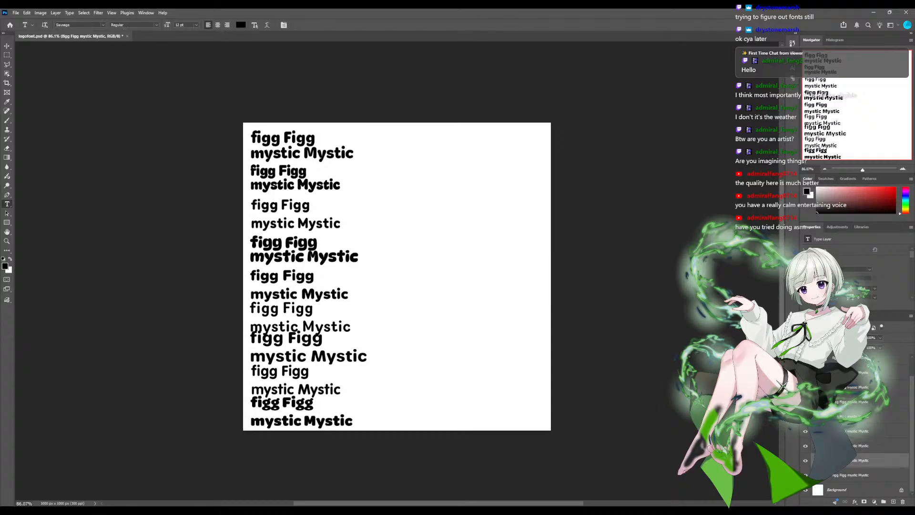
left_click(806, 461)
left_click(806, 460)
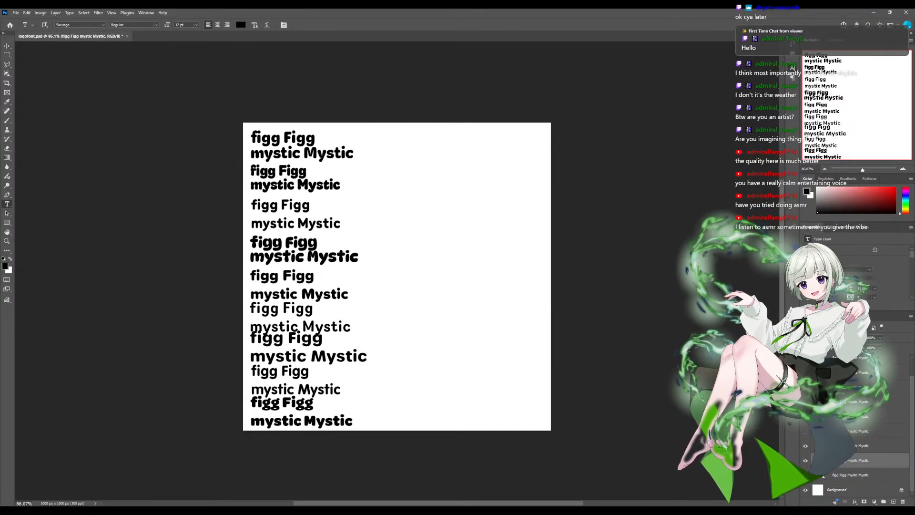
left_click(806, 431)
left_click(876, 431)
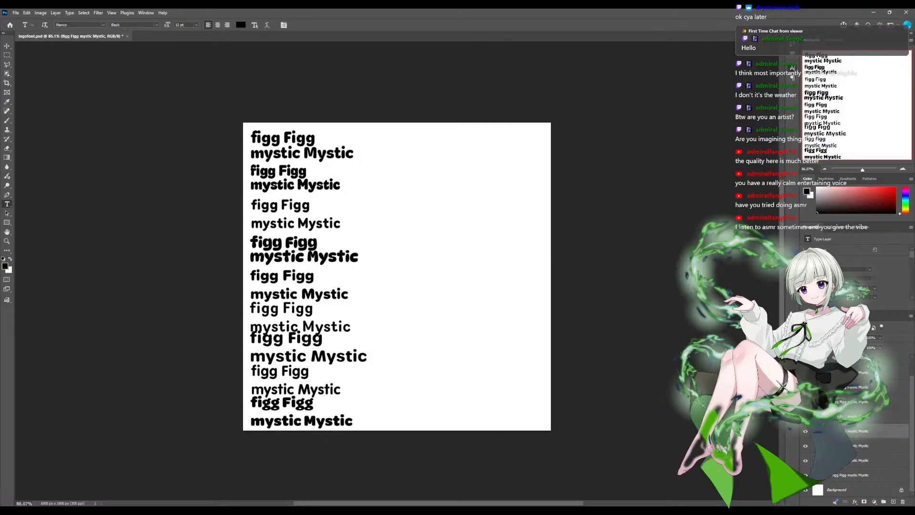
left_click(876, 446)
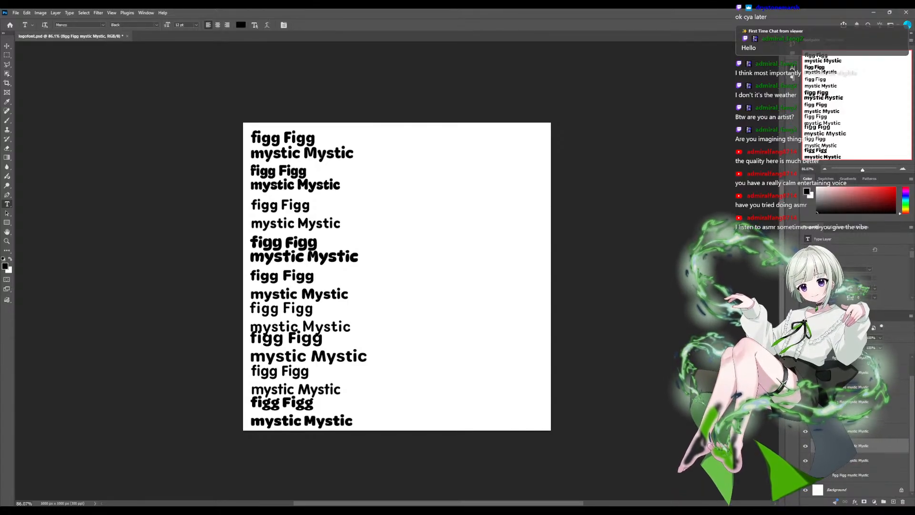
type("09")
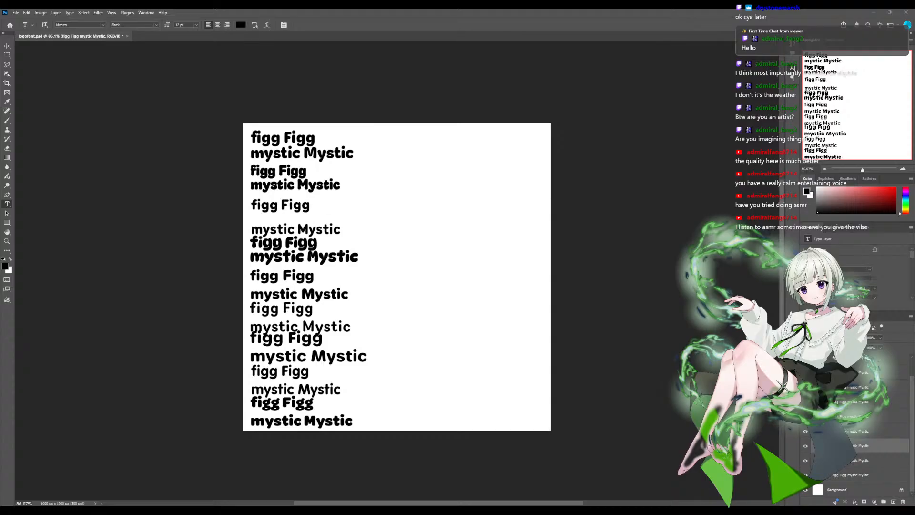
key("BackSpace")
type("1")
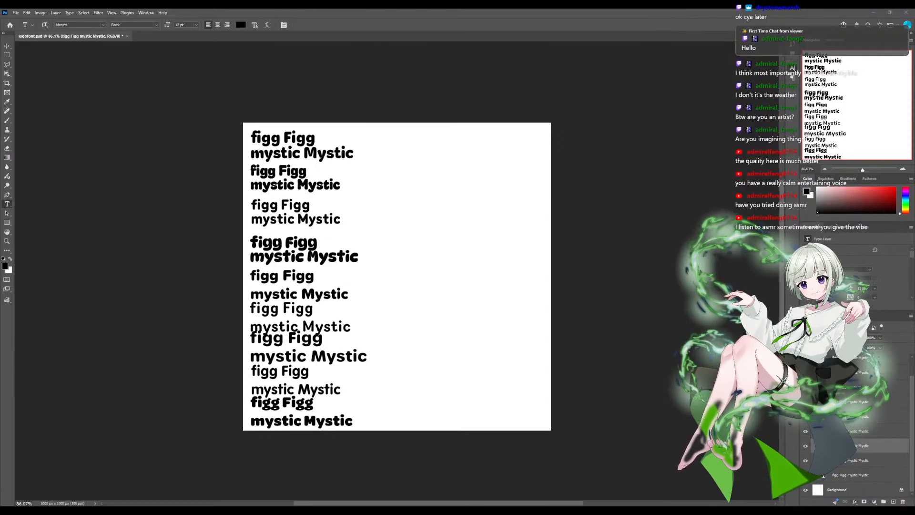
type("7")
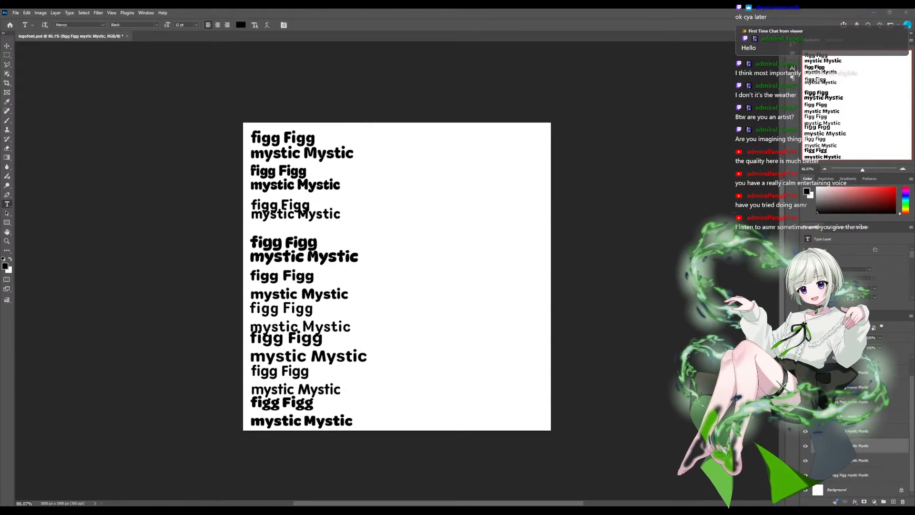
type("8")
key("Up")
key("Up")
key("Up")
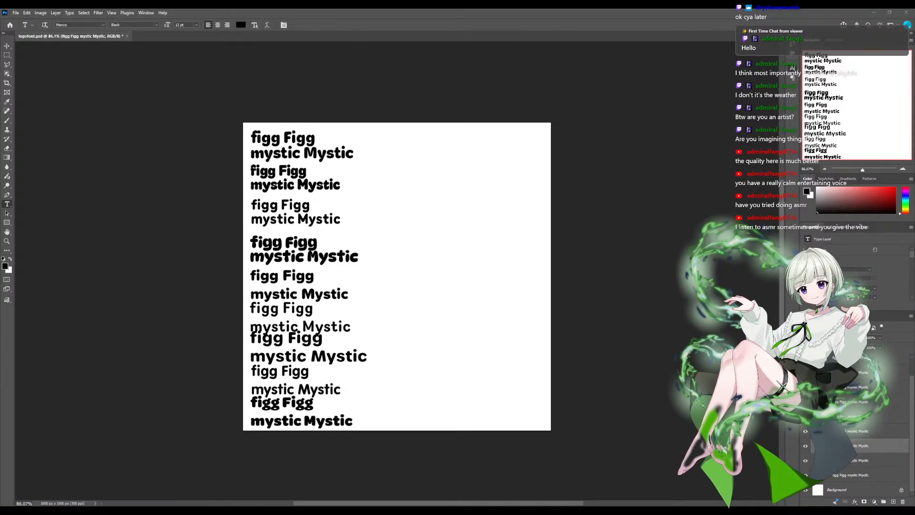
key("Down")
key("Down")
key("Down")
key("Up")
key("Up")
key("Up")
- Tighten the leading of the fifth, Proxima Soft Black sample and of the sixth, Router Bold sample
left_click(859, 431)
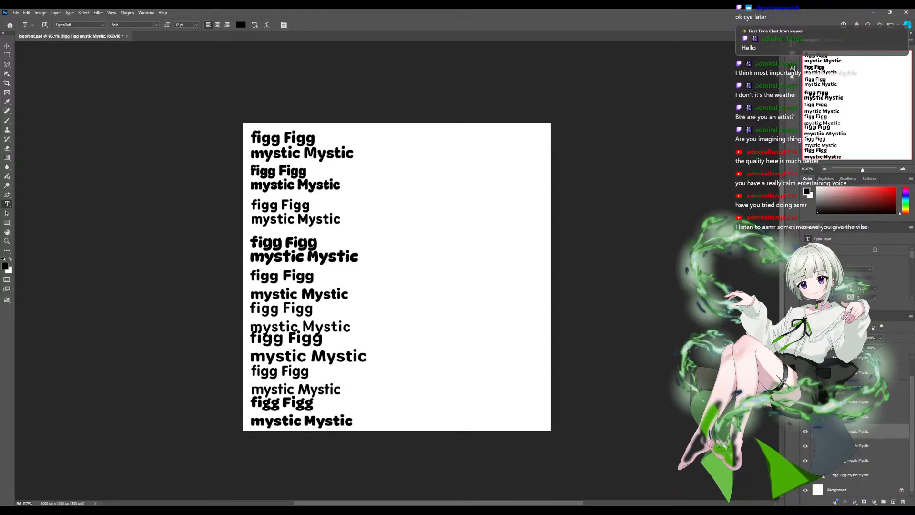
left_click(805, 431)
left_click(806, 431)
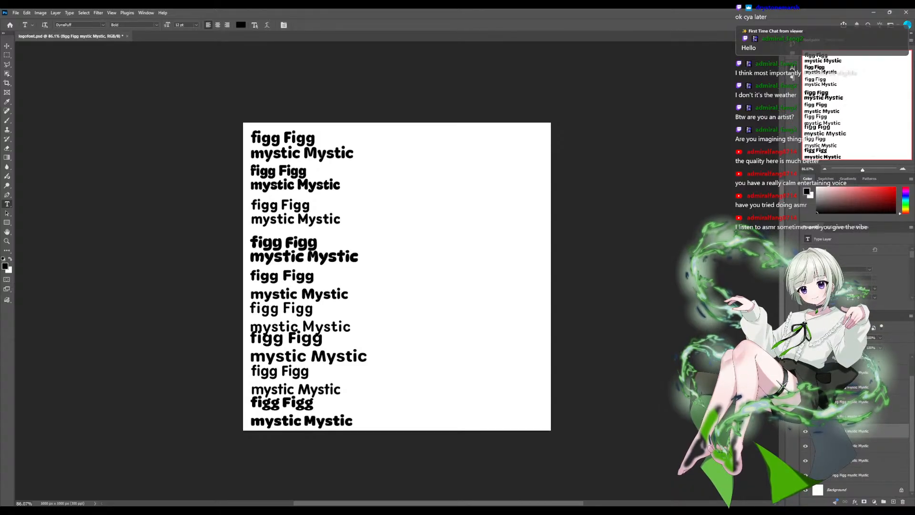
left_click(859, 416)
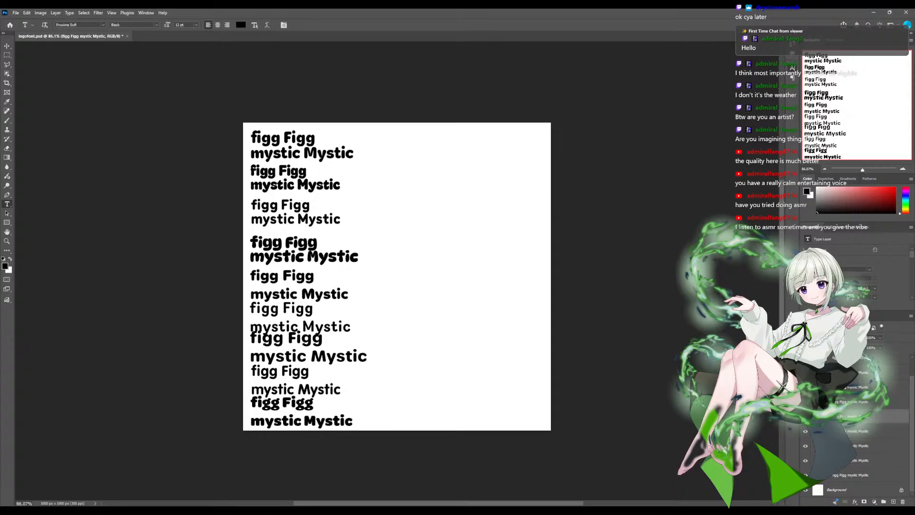
left_click(806, 416)
left_click(806, 416)
mouse_move(850, 289)
left_mouse_down()
mouse_move(859, 289)
mouse_move(849, 290)
left_mouse_up()
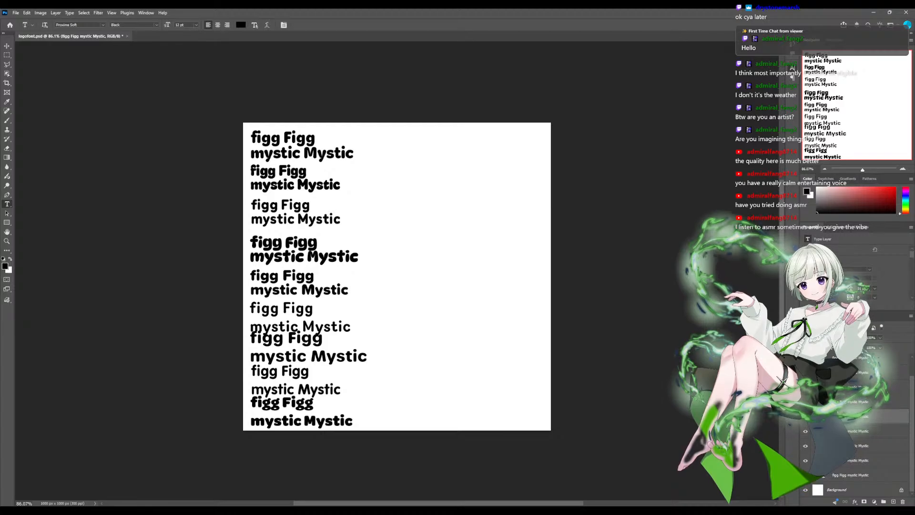
left_click(862, 402)
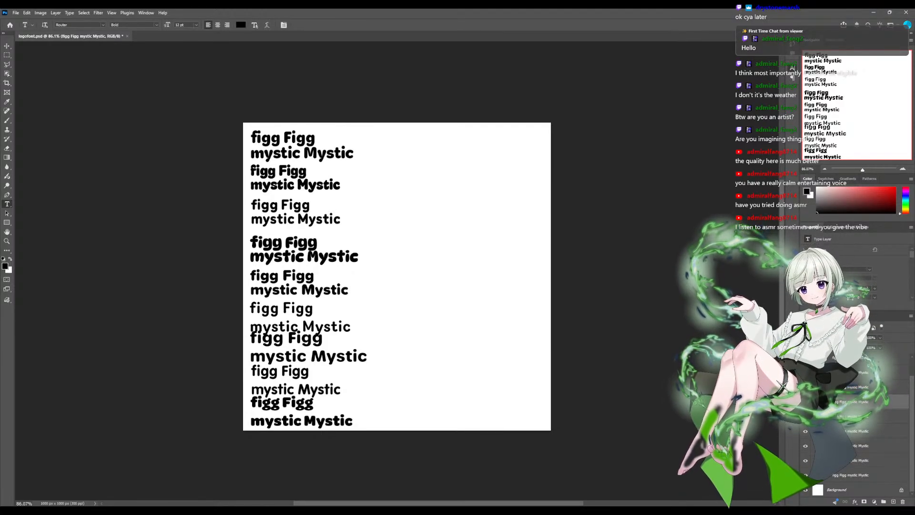
left_click_drag(850, 288, 849, 289)
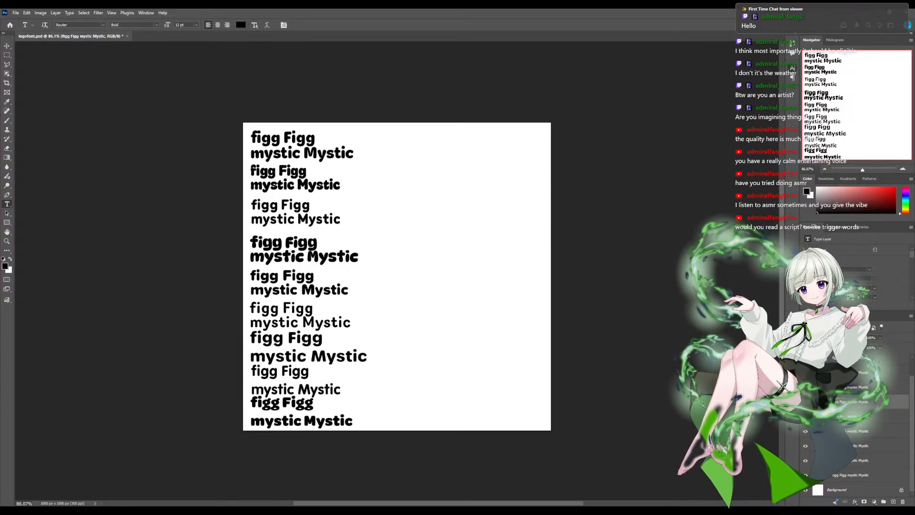
- Set the leading of the seventh, Urbane Rounded Bold sample to 12 pt
left_click(857, 387)
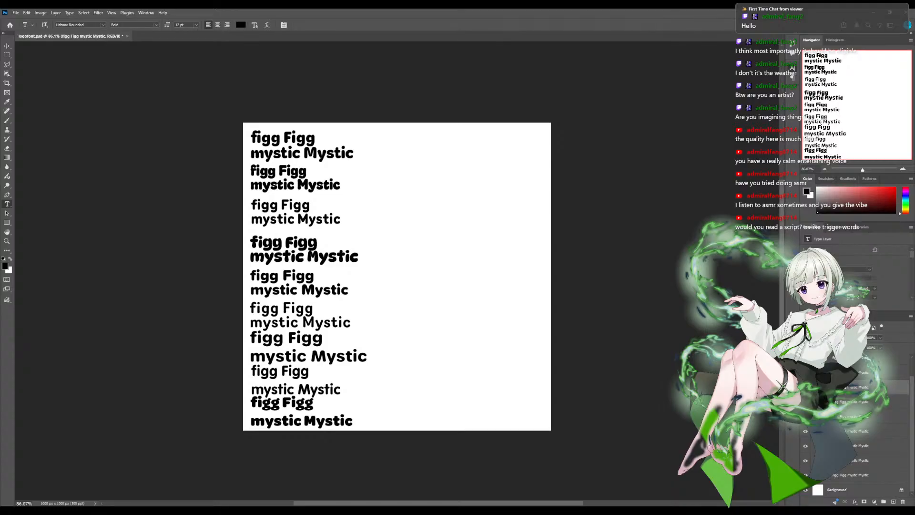
type("25")
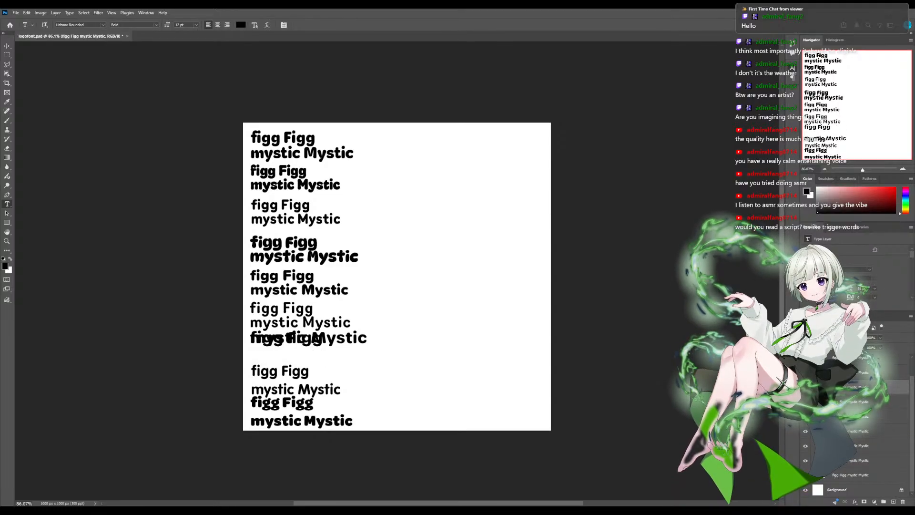
type("11")
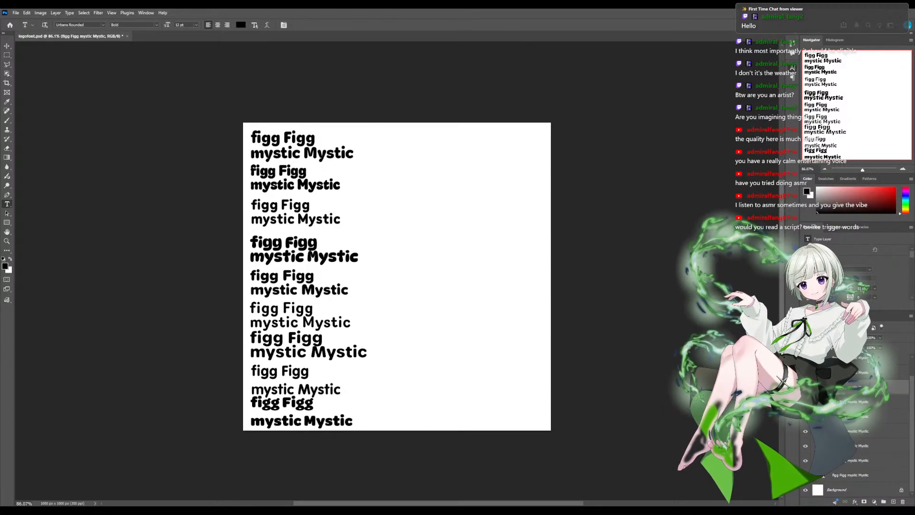
type("12")
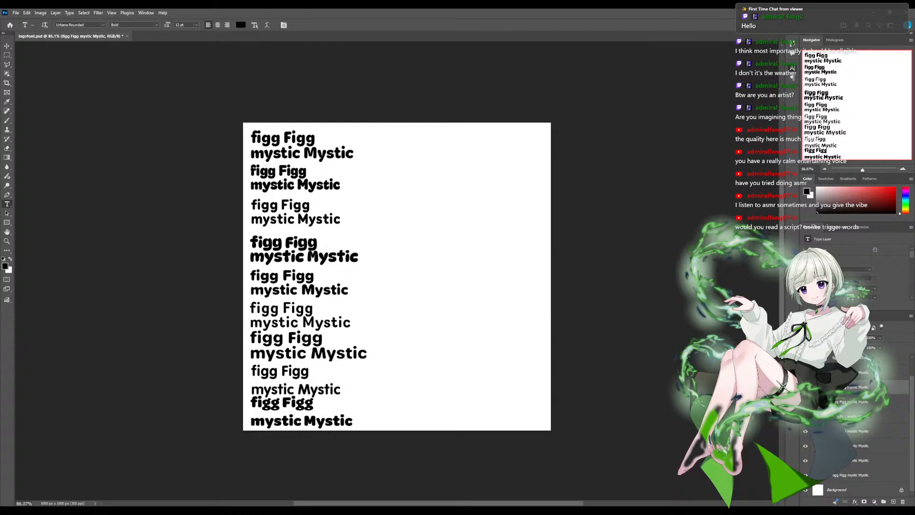
- Reduce the leading of the eighth, VAG Rundschrift Regular sample to bring its two lines closer together
left_click(854, 373)
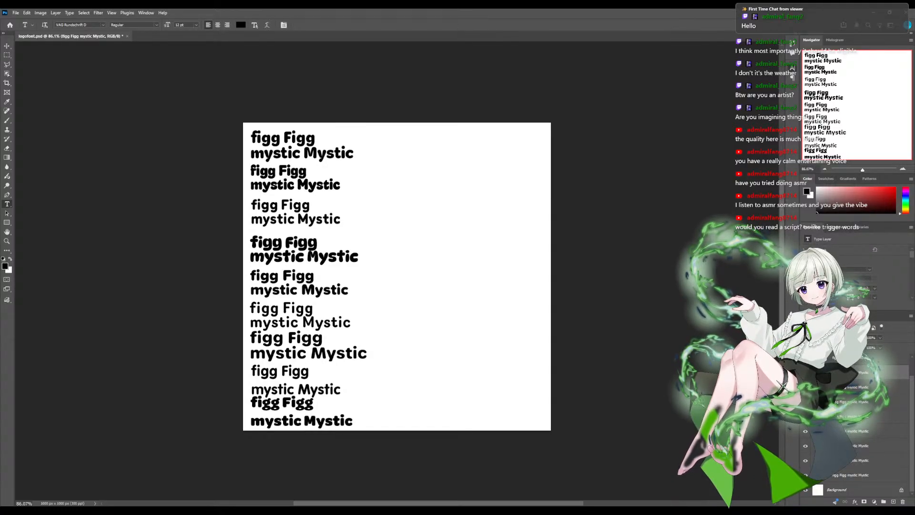
key("Down")
key("Down")
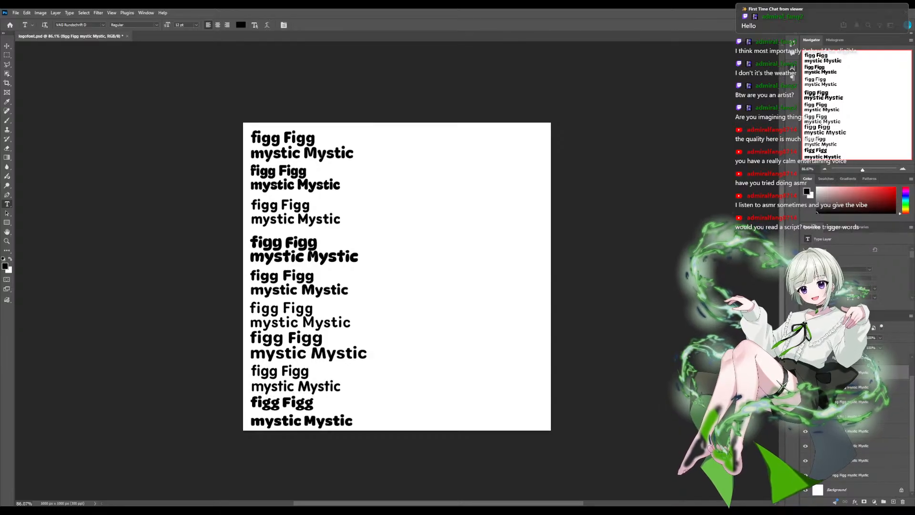
- Fine-tune the eighth sample's leading so "mystic Mystic" sits close beneath "figg Figg" without overlapping it
key("alt+Down")
key("alt+Down")
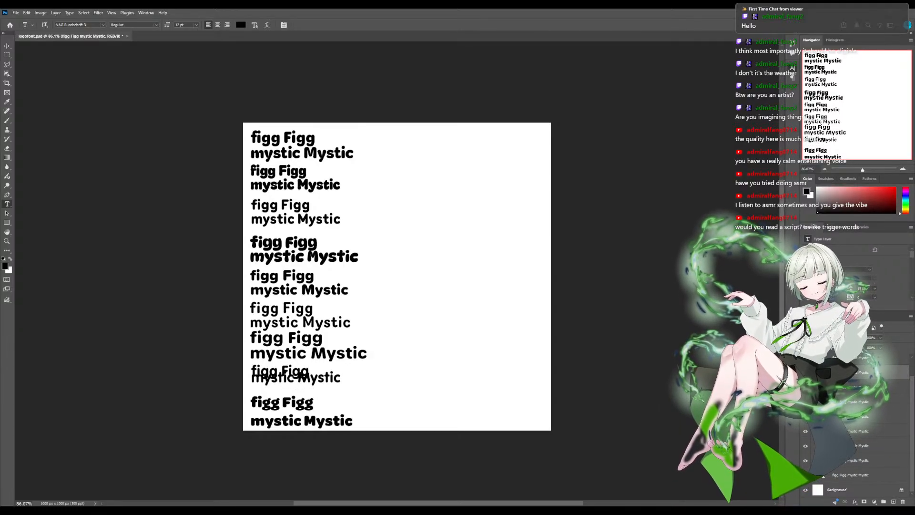
left_click_drag(851, 288, 846, 288)
key("Up")
key("Up")
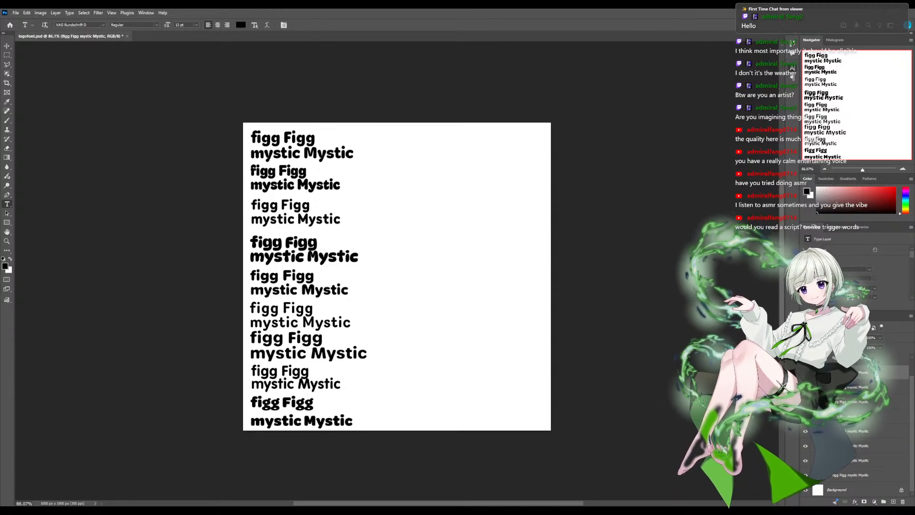
key("Up")
key("Down")
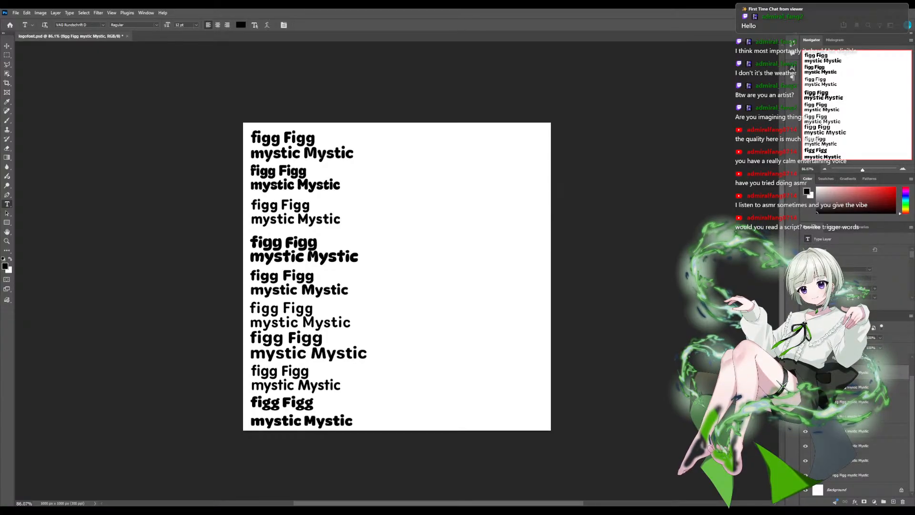
key("Up")
key("Down")
- Tighten the leading of the ninth, Black-weight sample at the bottom of the canvas
scroll(858, 424, "up", 2)
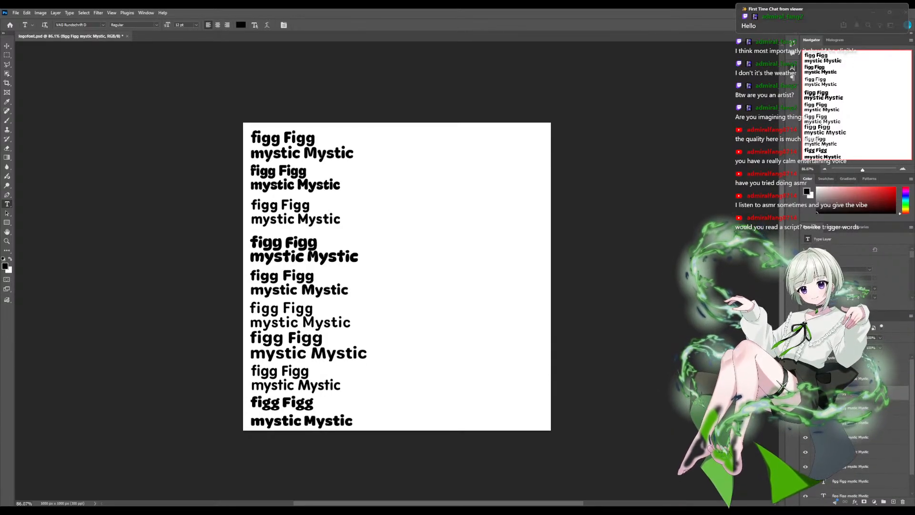
left_click(877, 378)
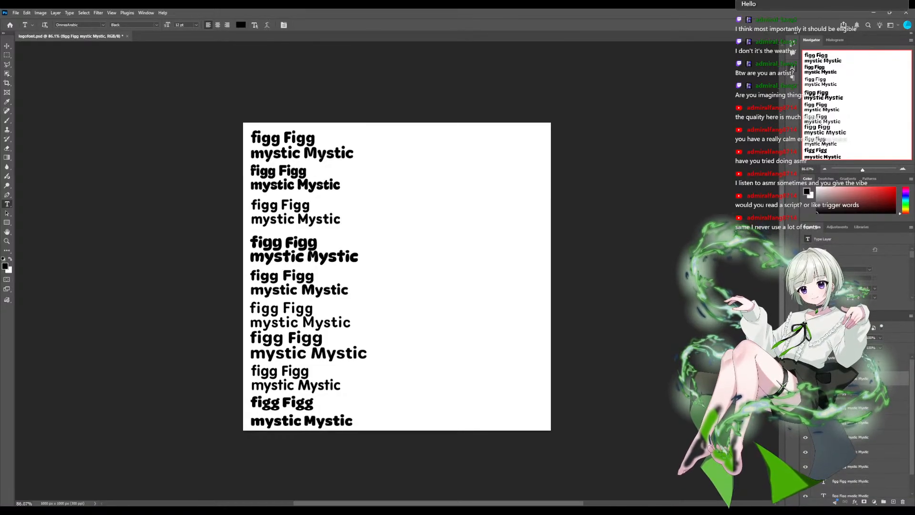
left_click_drag(851, 289, 851, 288)
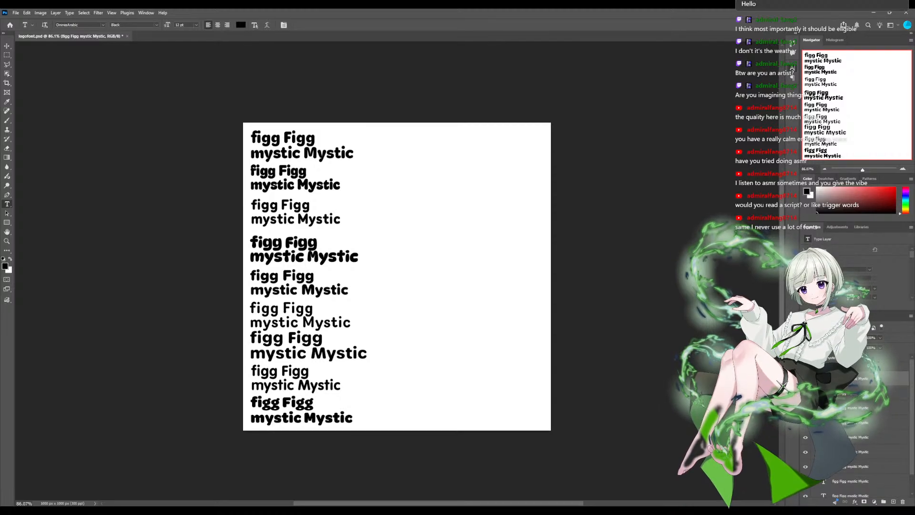
- Nudge the first sample's text layer up toward the top edge of the canvas
key("v")
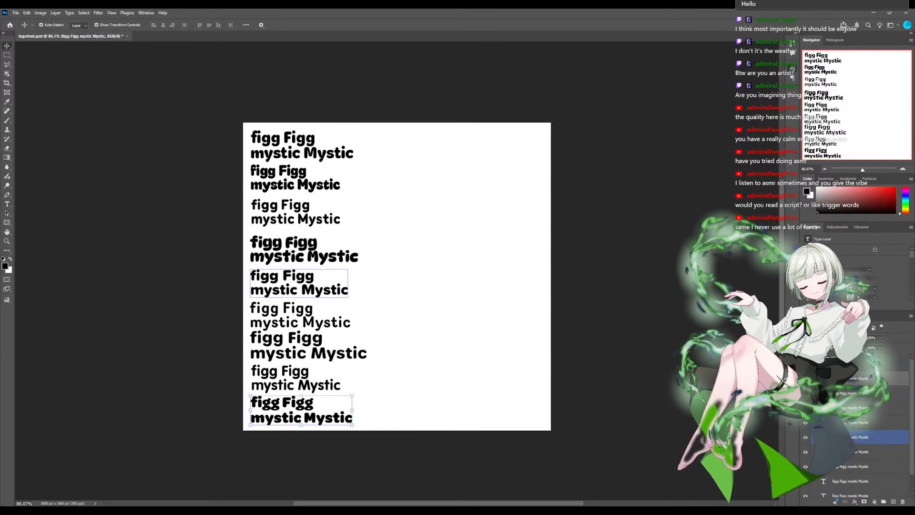
scroll(887, 419, "down", 2)
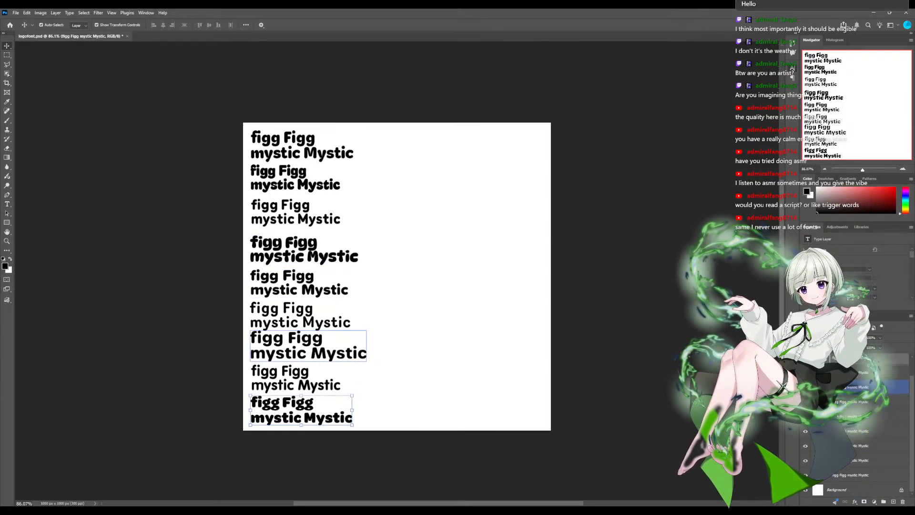
scroll(886, 419, "up", 1)
scroll(887, 377, "down", 1)
scroll(887, 378, "up", 1)
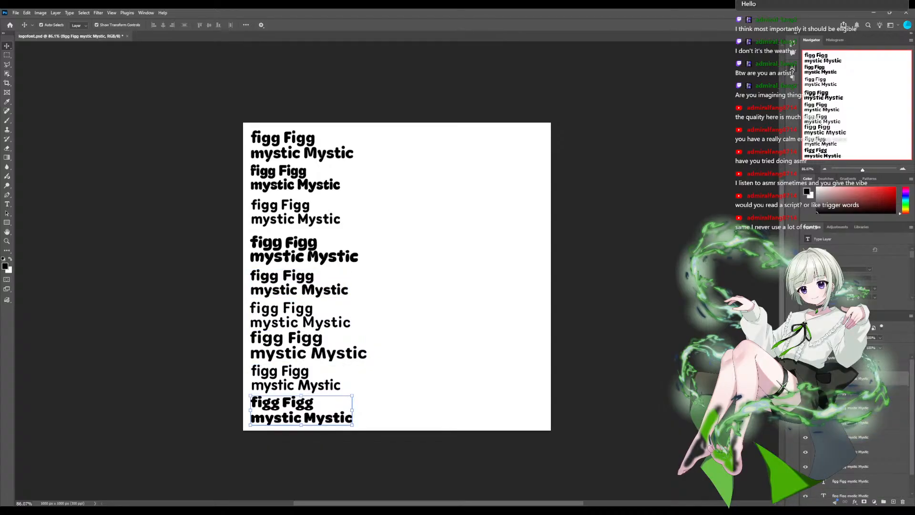
scroll(882, 422, "down", 1)
left_click(882, 475)
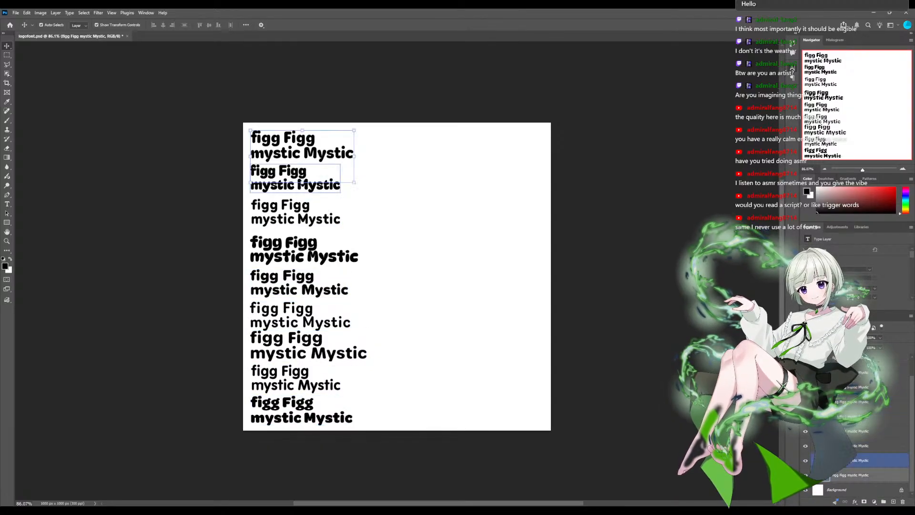
key("shift+Up")
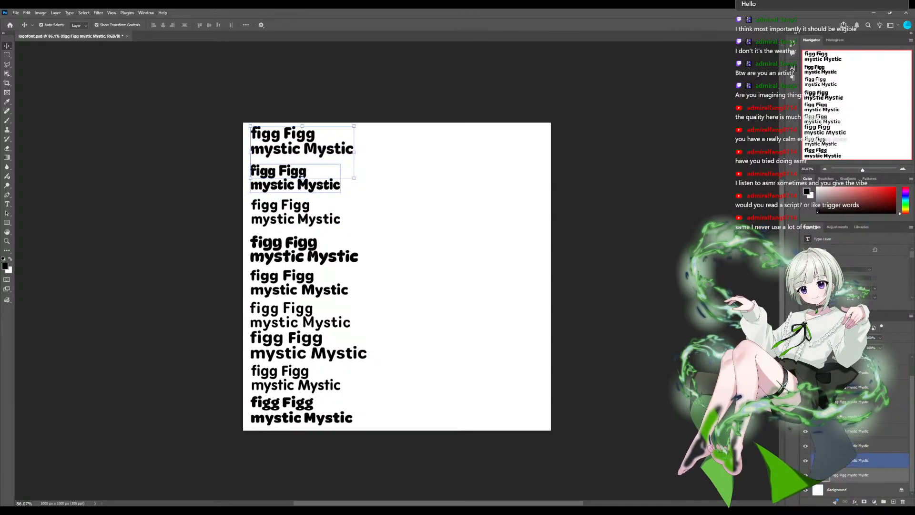
- Move the second, third and fourth samples up to even out the gaps beneath the first sample
left_click(296, 179)
left_click_drag(296, 183, 295, 181)
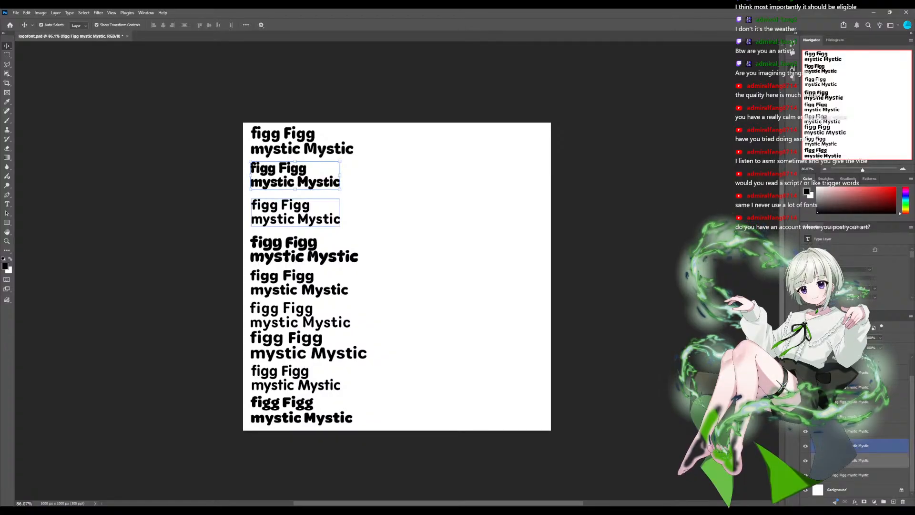
left_click(295, 217)
left_click_drag(296, 217, 294, 212)
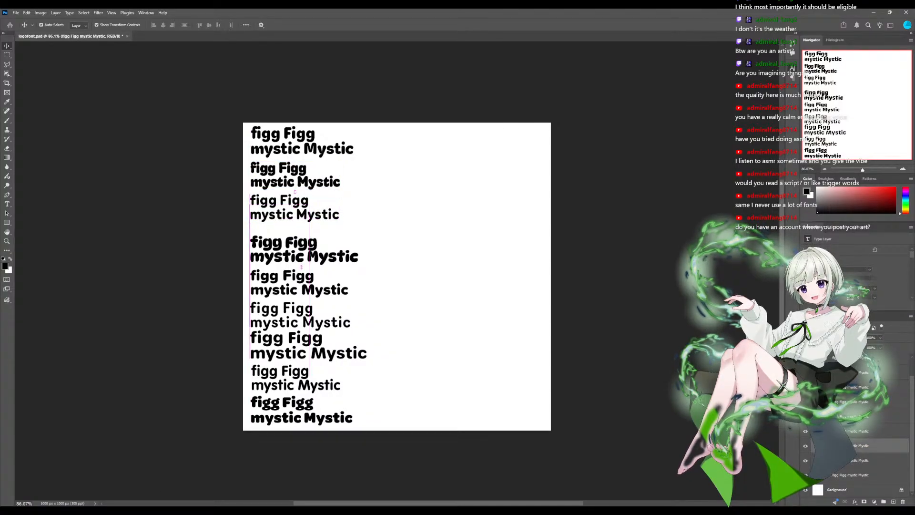
left_click_drag(304, 249, 303, 239)
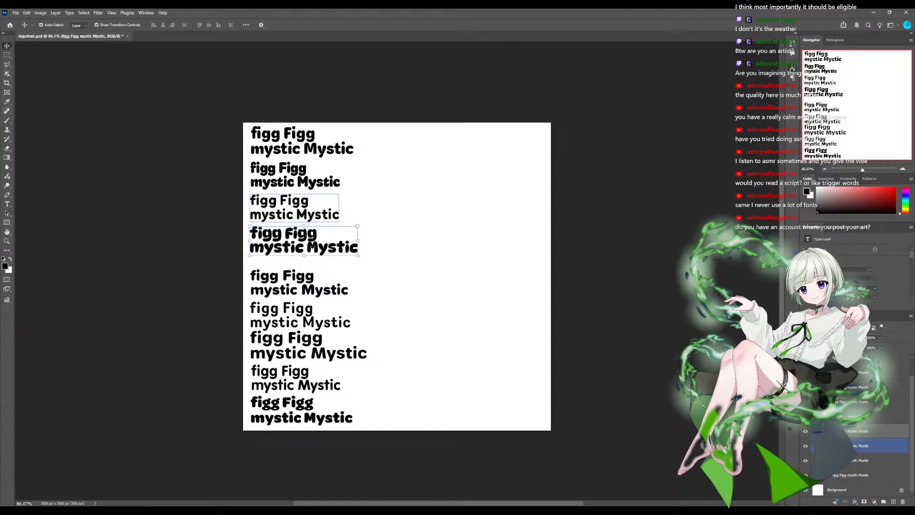
- Shift the fifth and sixth samples up to match the spacing of the samples above them
left_click(300, 283)
left_click_drag(300, 283, 300, 272)
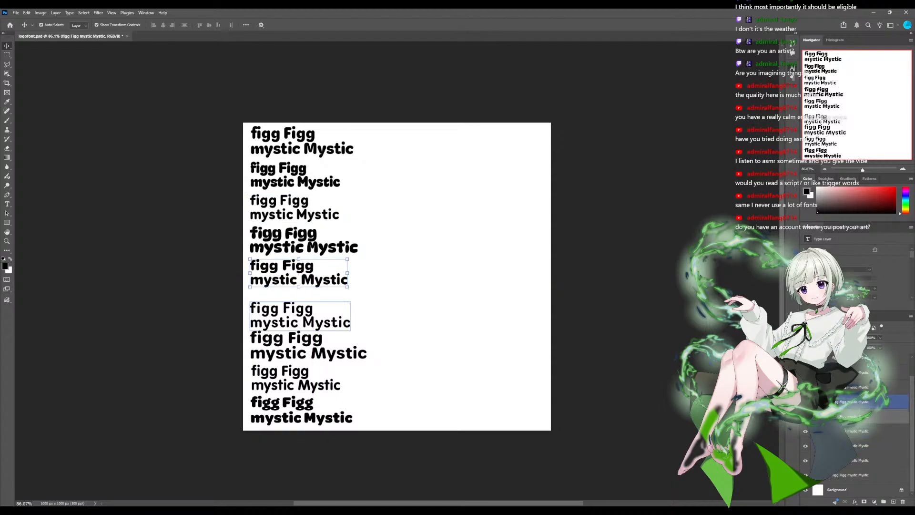
left_click(296, 345)
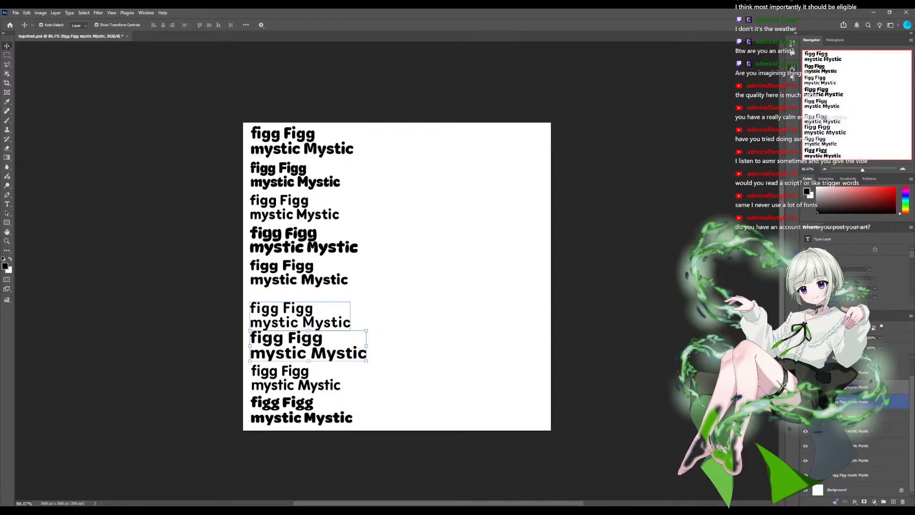
left_click(300, 316)
left_click_drag(299, 317, 299, 307)
- Move the seventh, eighth and ninth samples up to complete the evenly spaced column, and deselect the layers
left_click(305, 352)
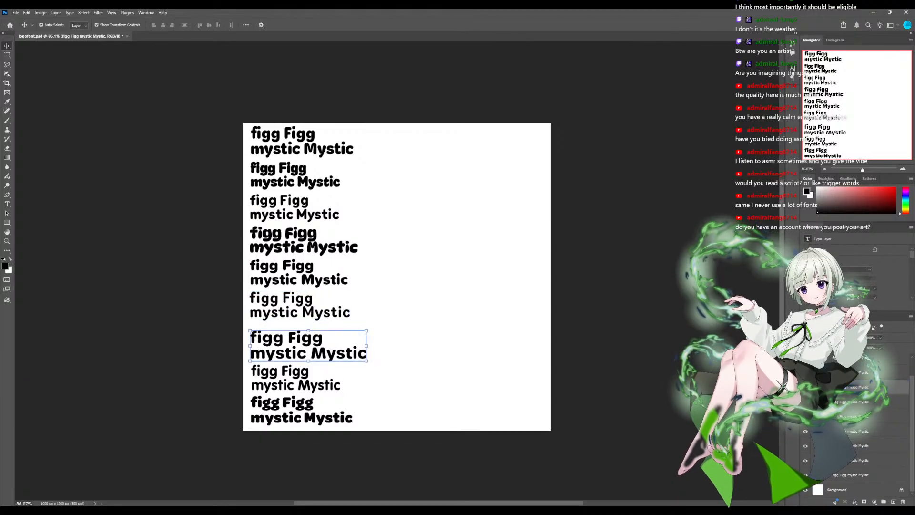
left_click_drag(305, 351, 305, 345)
left_click(306, 382)
left_click_drag(305, 382, 306, 377)
left_click(306, 417)
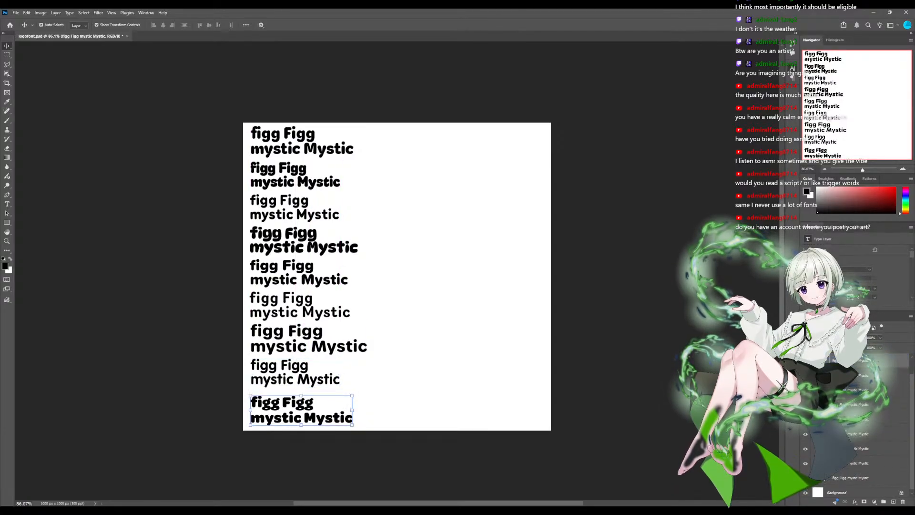
left_click_drag(306, 417, 306, 413)
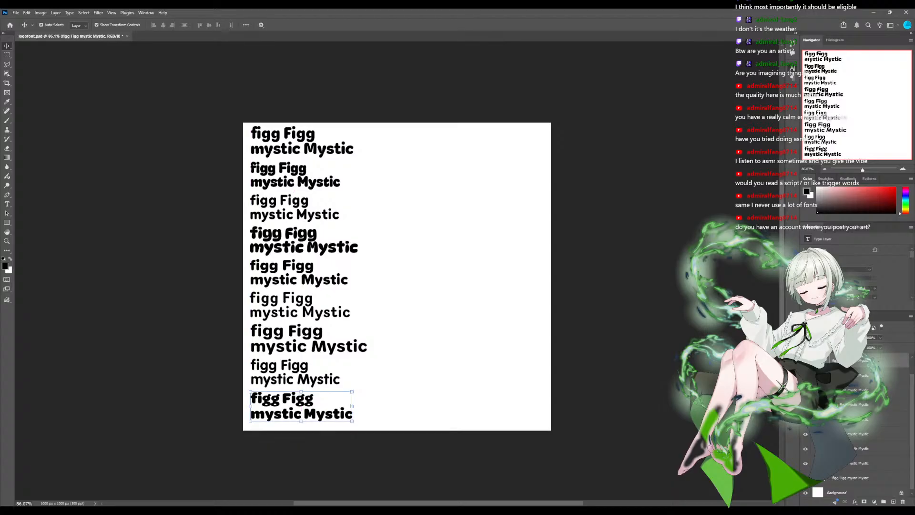
left_click(410, 405)
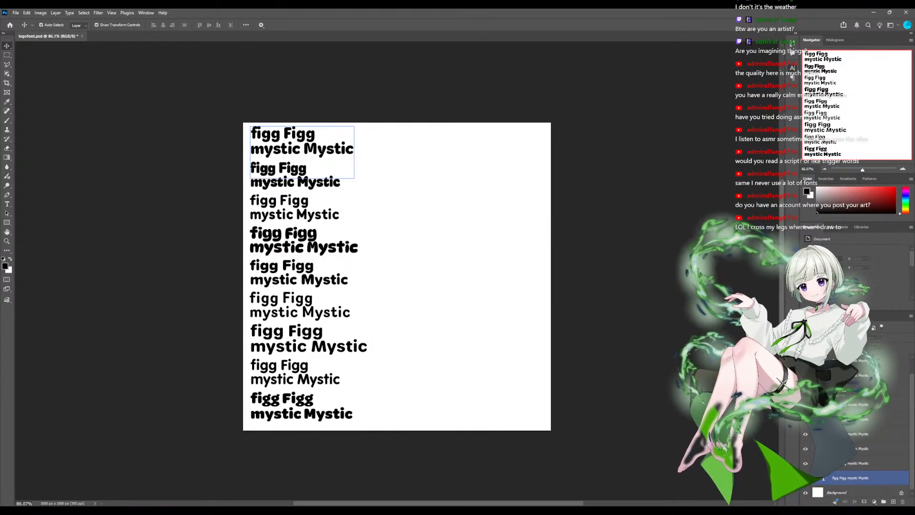
- Add spaces before "figg" and before "Figg" in the first sample so each word sits centred above "mystic" and "Mystic"
left_click(302, 148)
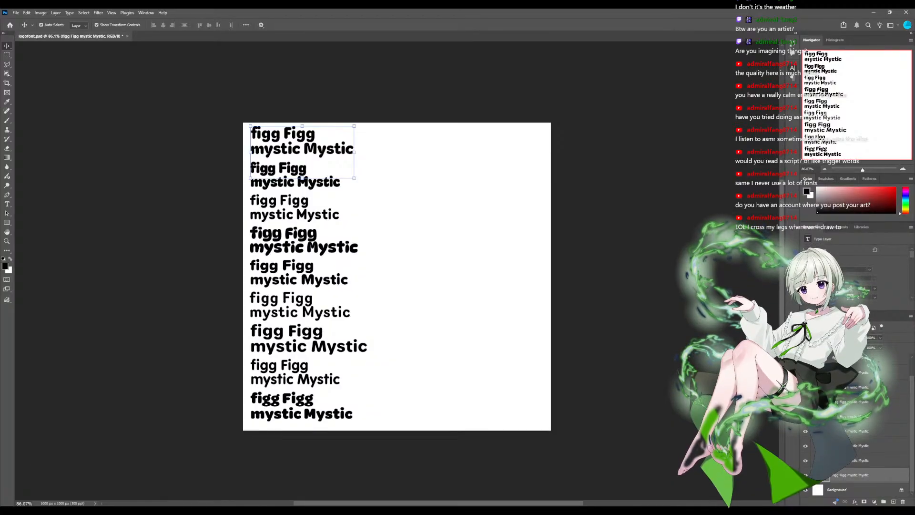
scroll(397, 276, "right", 4)
scroll(397, 276, "left", 8)
scroll(398, 276, "right", 3)
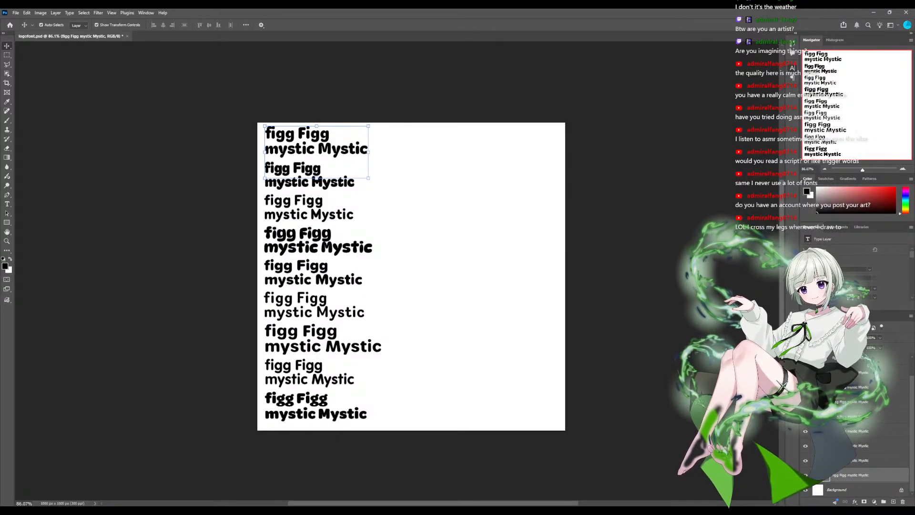
key("t")
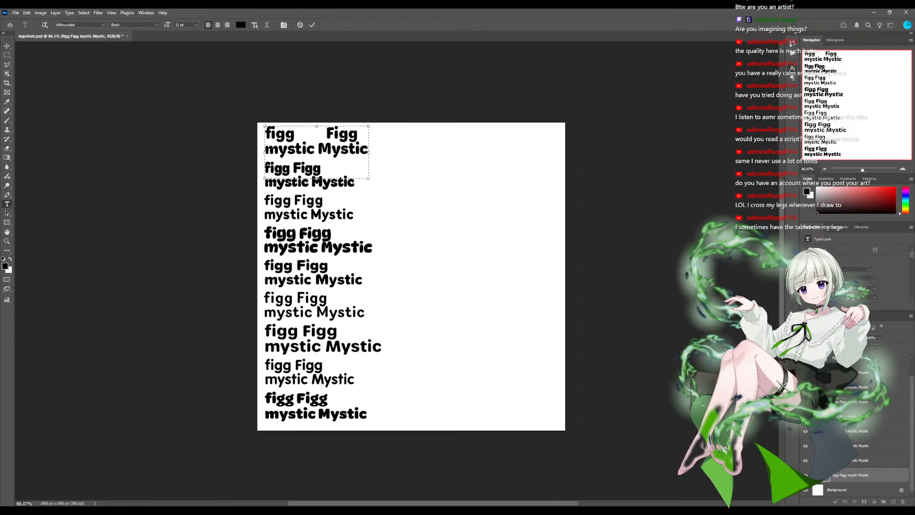
left_click(265, 134)
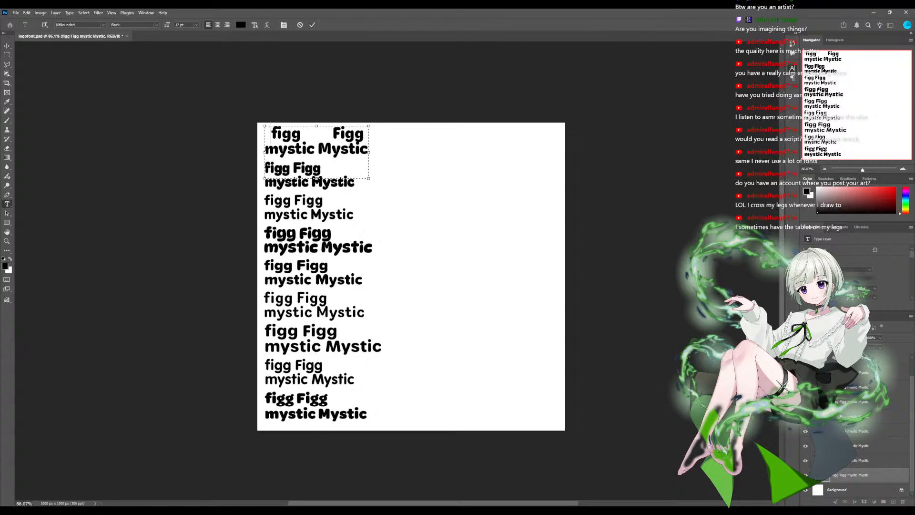
left_click_drag(314, 134, 317, 133)
left_click(315, 134)
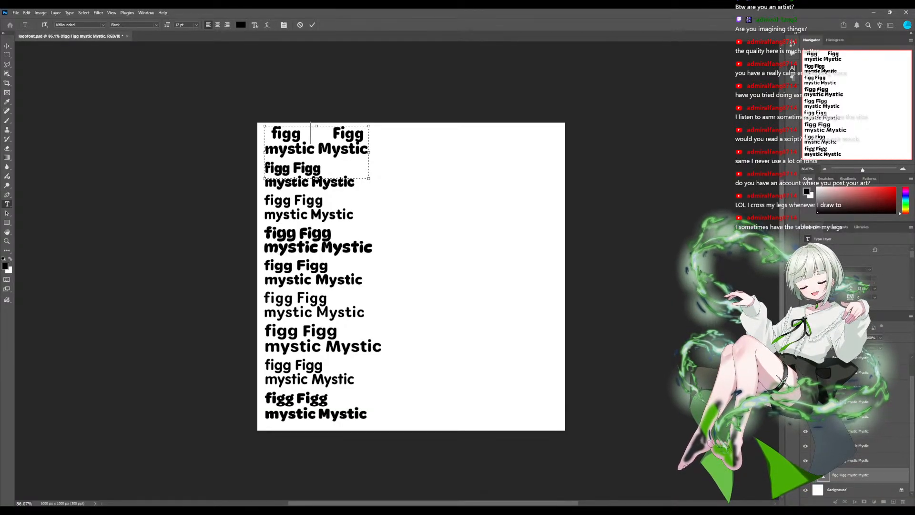
key("BackSpace")
key("BackSpace")
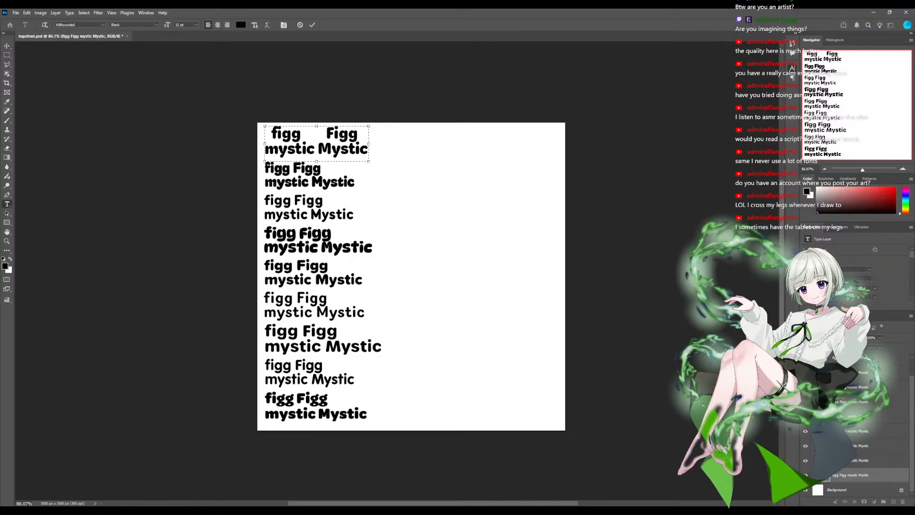
key("ctrl+Return")
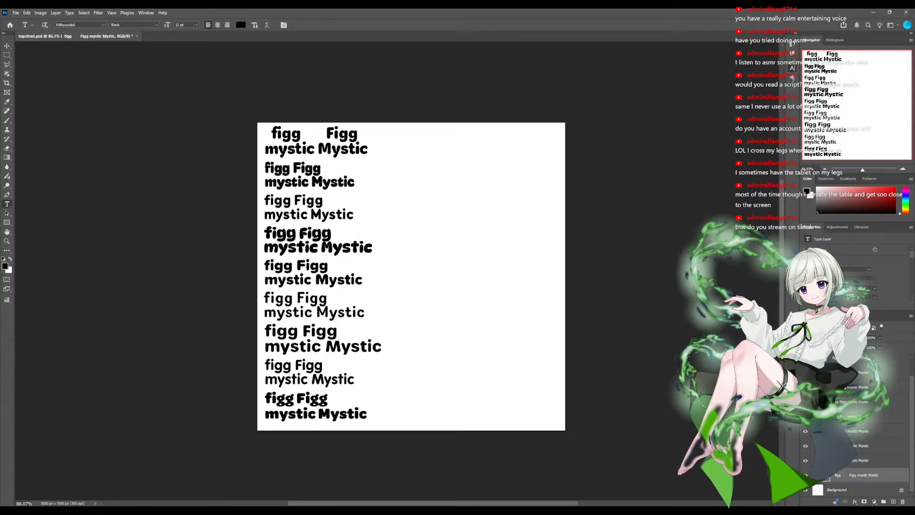
- Save the document and refine the spaces around "figg" and "Figg" in the first sample for better centring
key("ctrl+s")
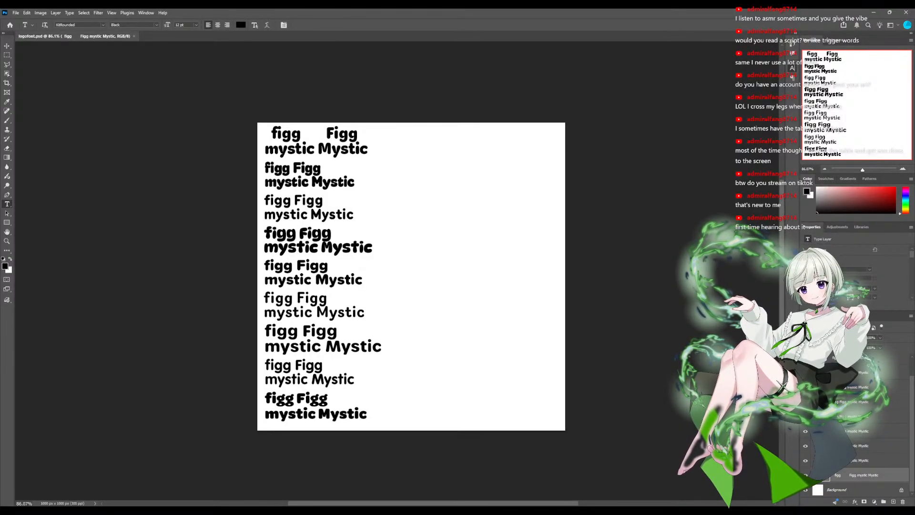
left_click(325, 135)
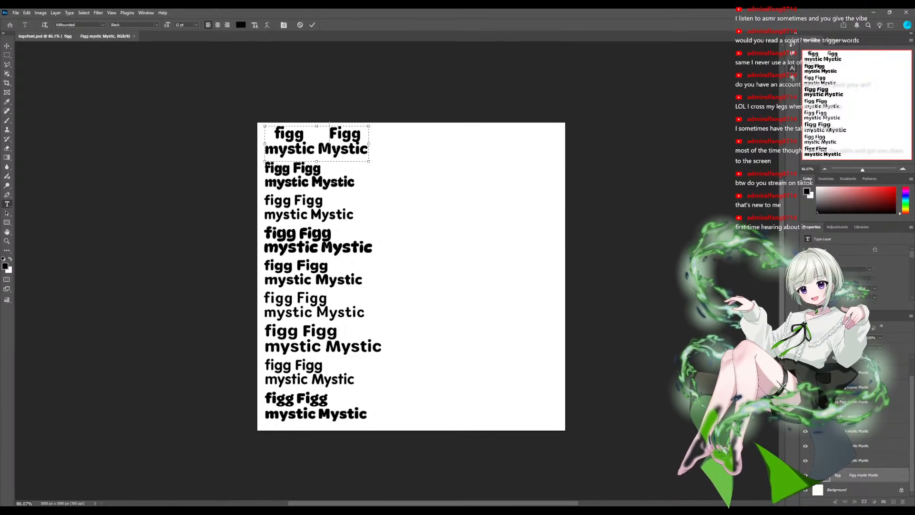
key("BackSpace")
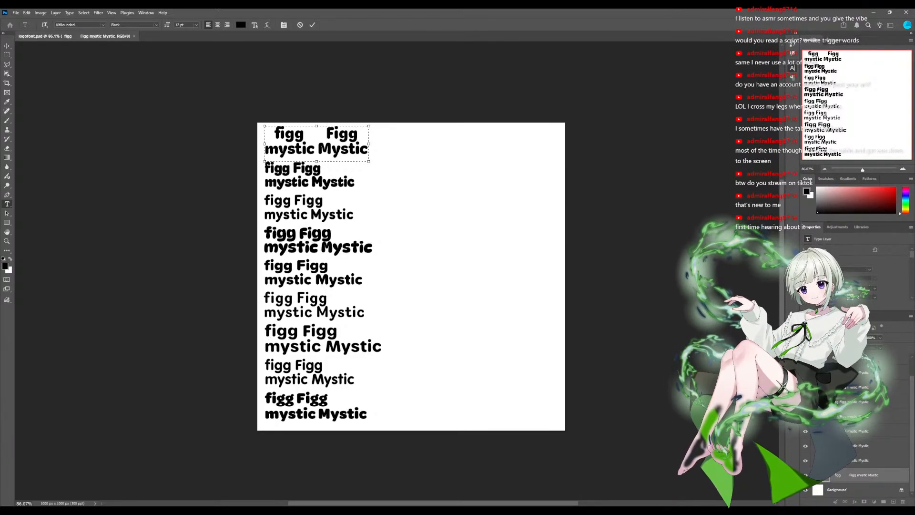
- Space out "figg" and "Figg" in the second sample so each is centred above "mystic" and "Mystic"
left_click(849, 461)
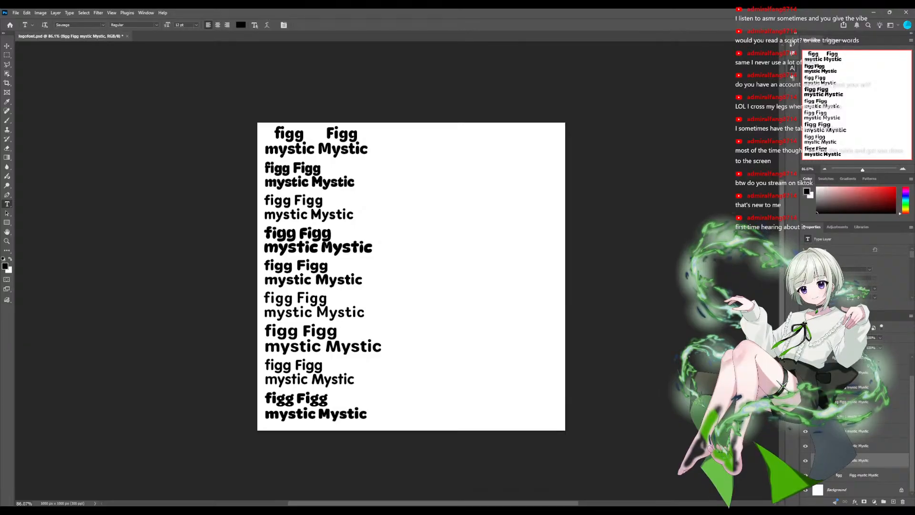
left_click(265, 180)
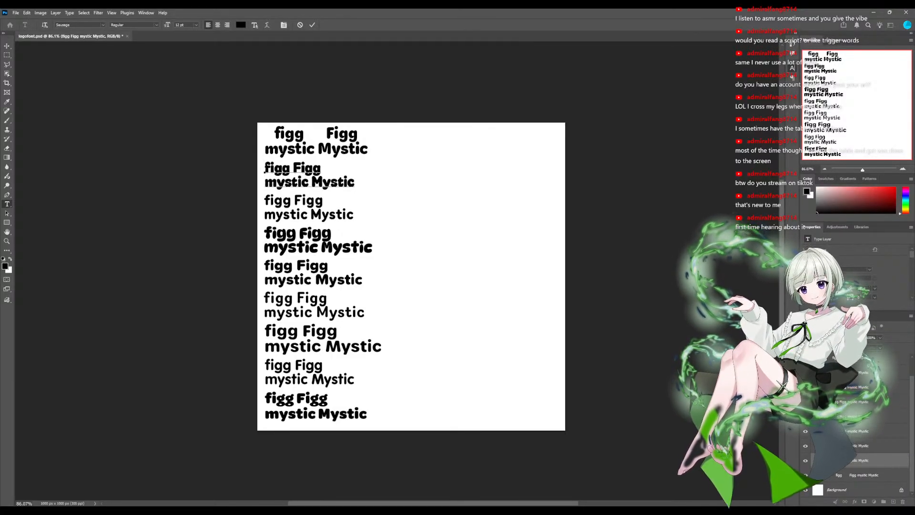
type(".")
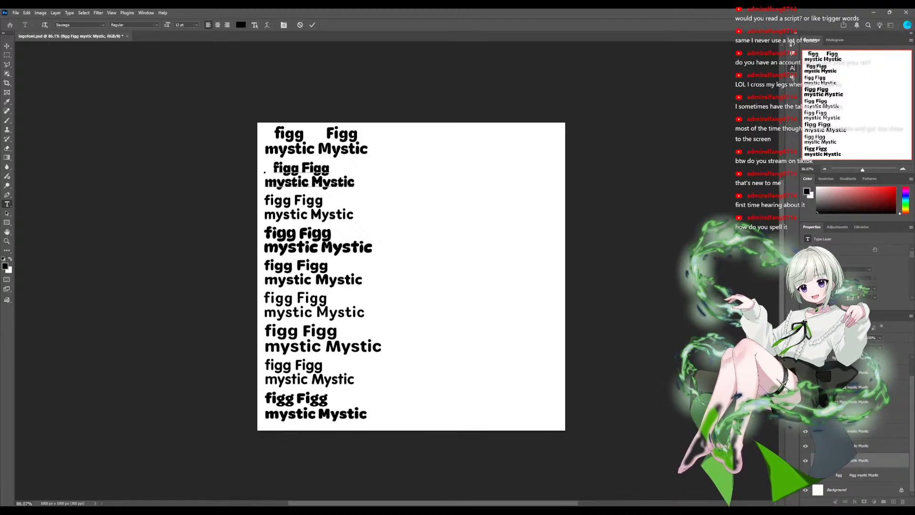
left_click(300, 168)
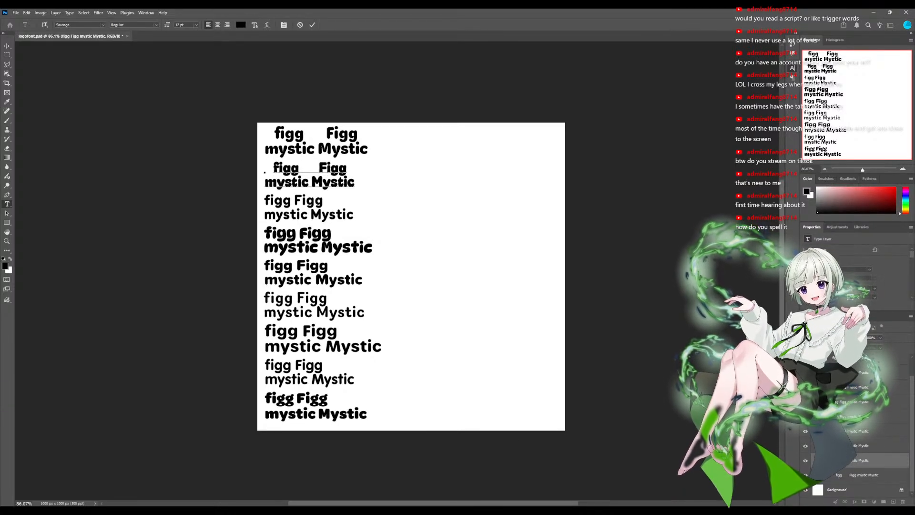
key("BackSpace")
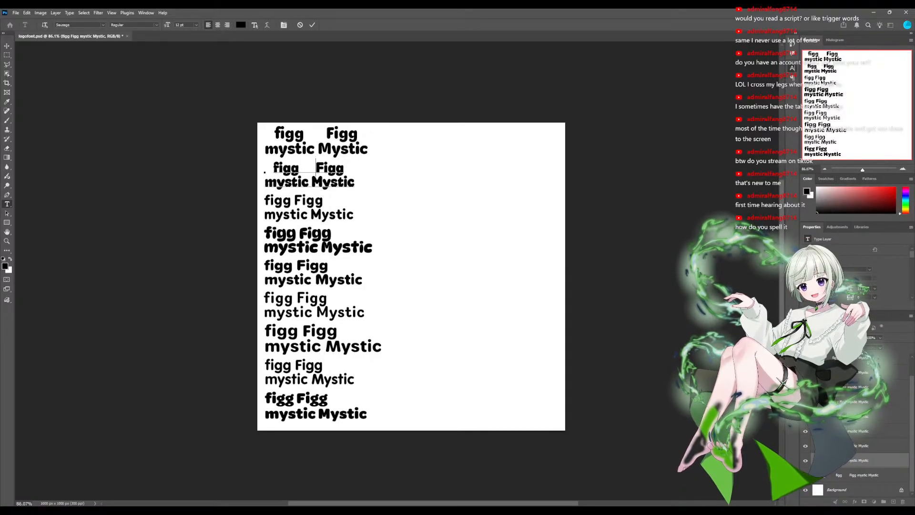
- Add spaces before "figg" and "Figg" in the third sample to centre them above "mystic" and "Mystic"
left_click(880, 445)
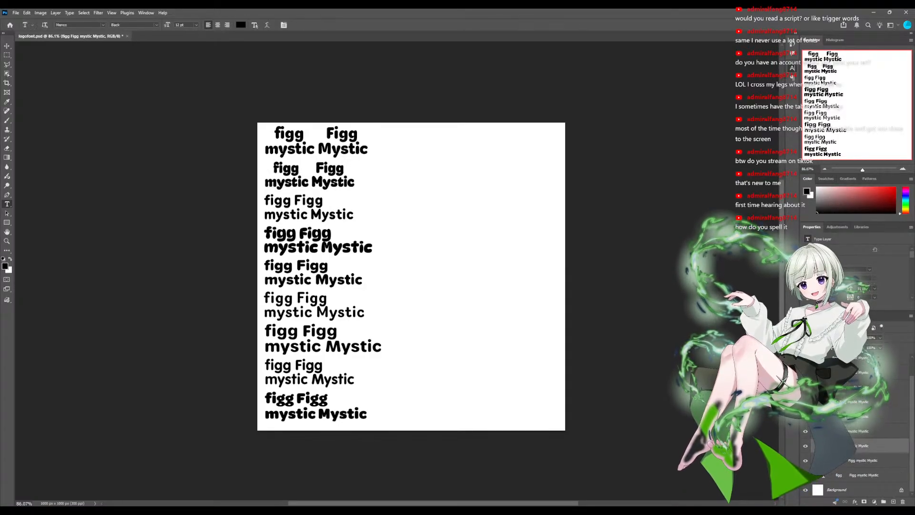
left_click(265, 201)
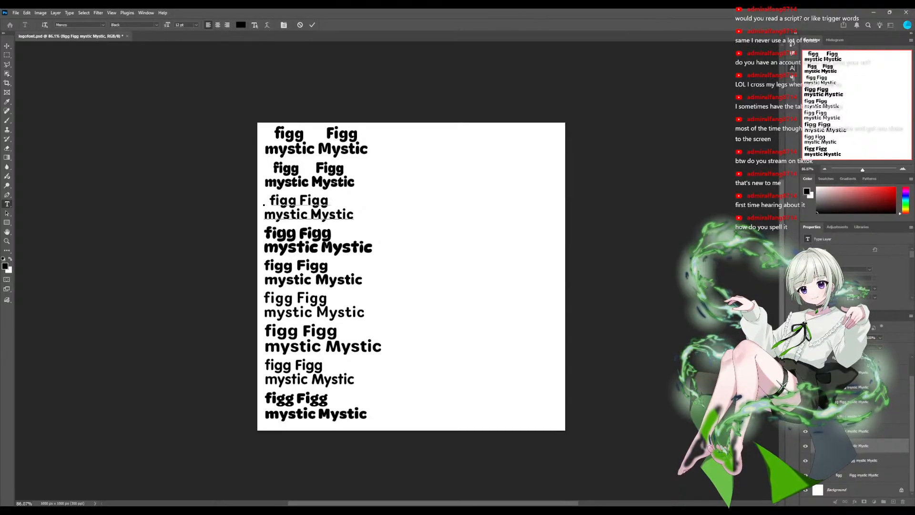
left_click(301, 201)
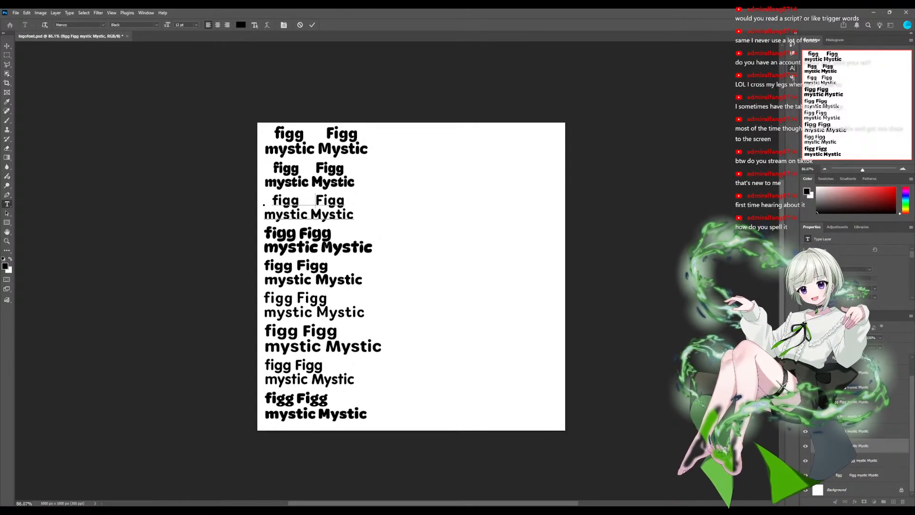
- Space out "figg" and "Figg" in the fourth sample so each sits centred above its "mystic" word
left_click(880, 431)
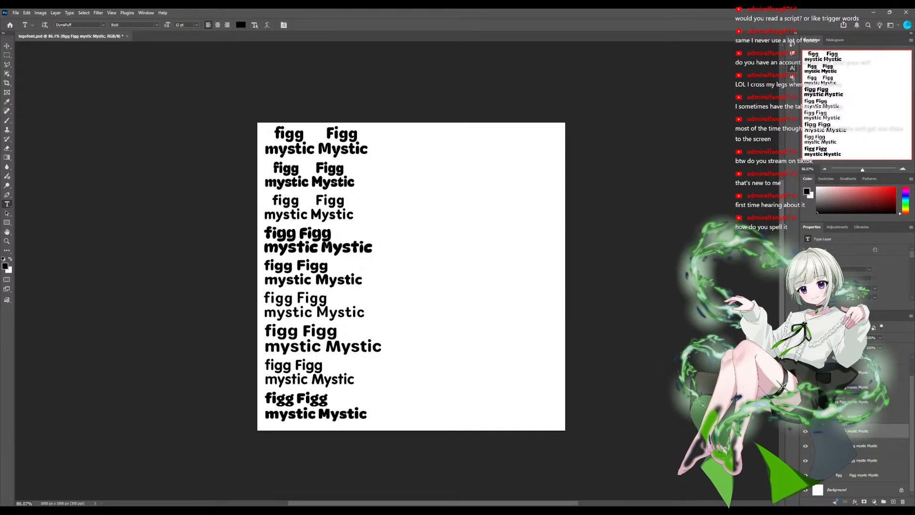
left_click(264, 236)
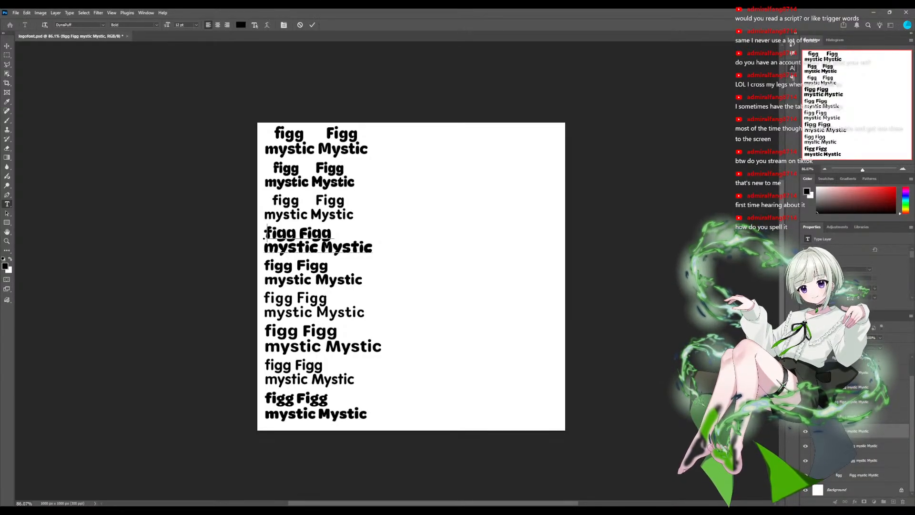
key("Right")
key("Right")
key("Right")
key("Right")
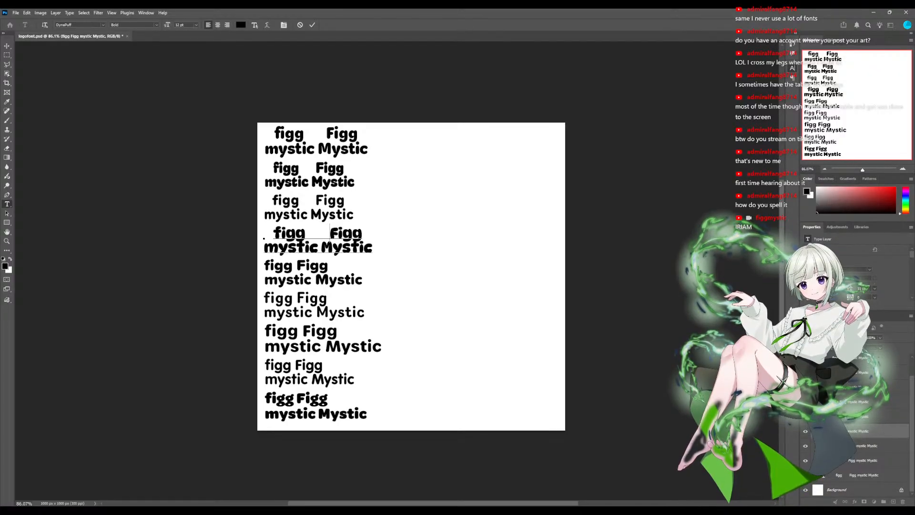
key("BackSpace")
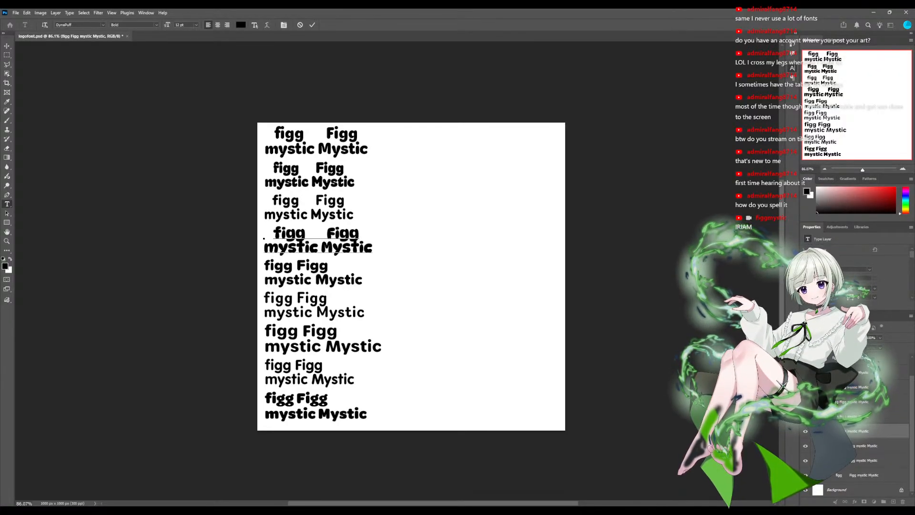
- Add spaces in the fifth and sixth samples so "figg" and "Figg" are centred above "mystic" and "Mystic"
left_click(877, 416)
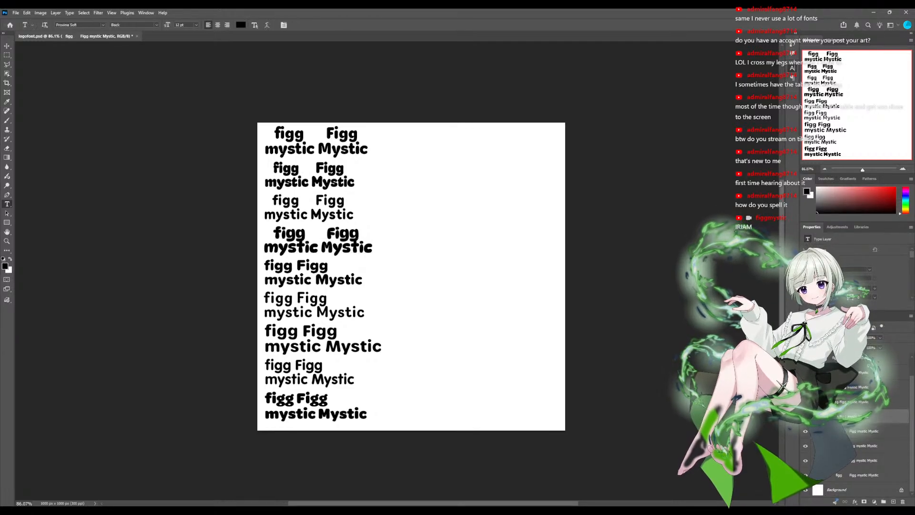
left_click(265, 267)
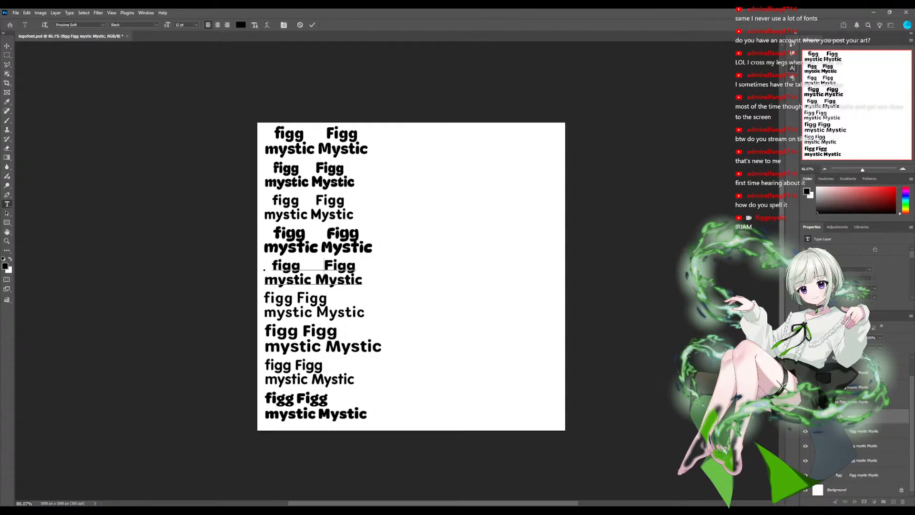
key("BackSpace")
left_click_drag(305, 259, 305, 259)
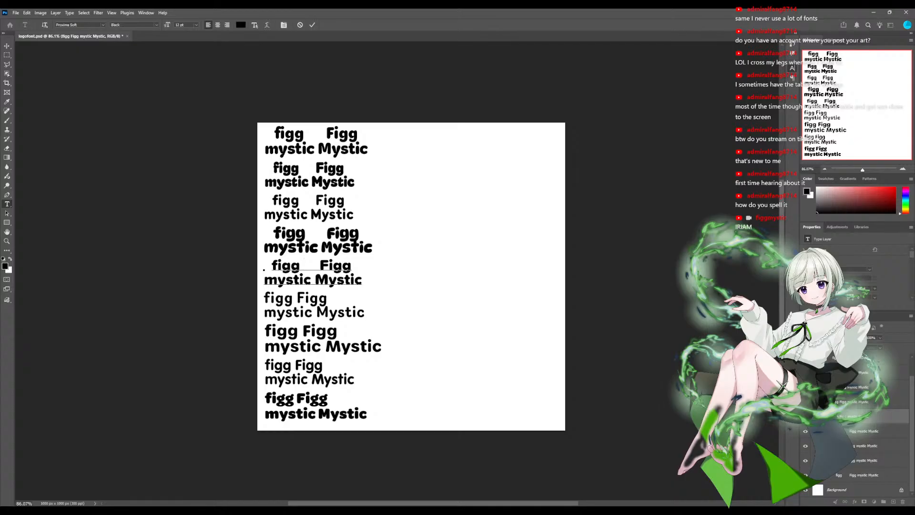
left_click(858, 402)
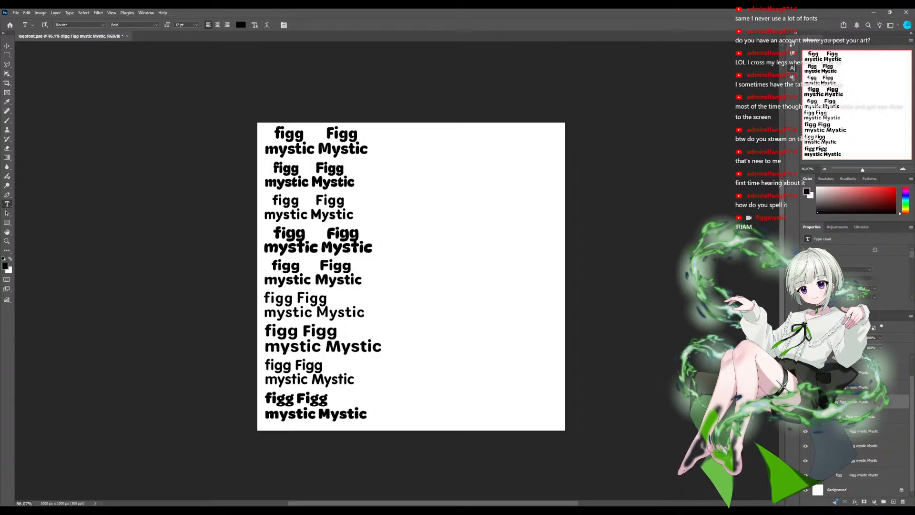
left_click(265, 299)
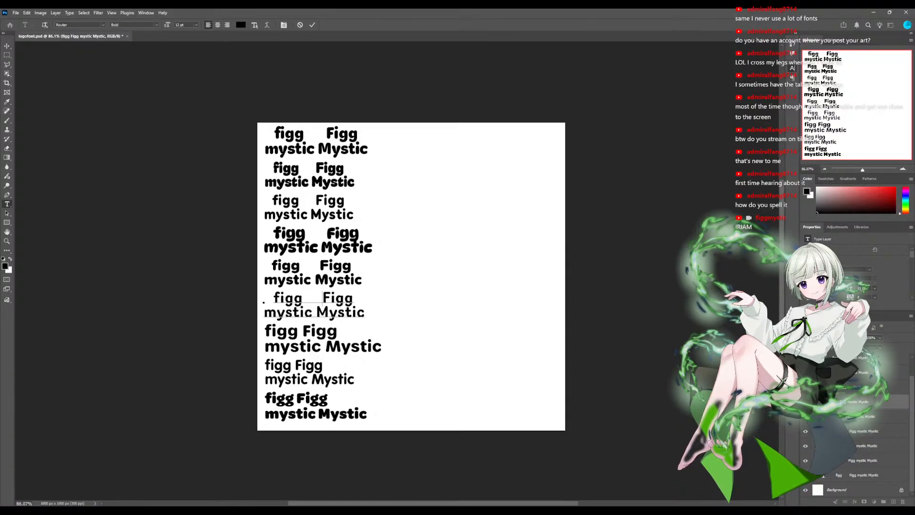
key("ctrl+Return")
- Centre "figg" and "Figg" above "mystic" and "Mystic" in the seventh and eighth samples by adding spaces
left_click(265, 332)
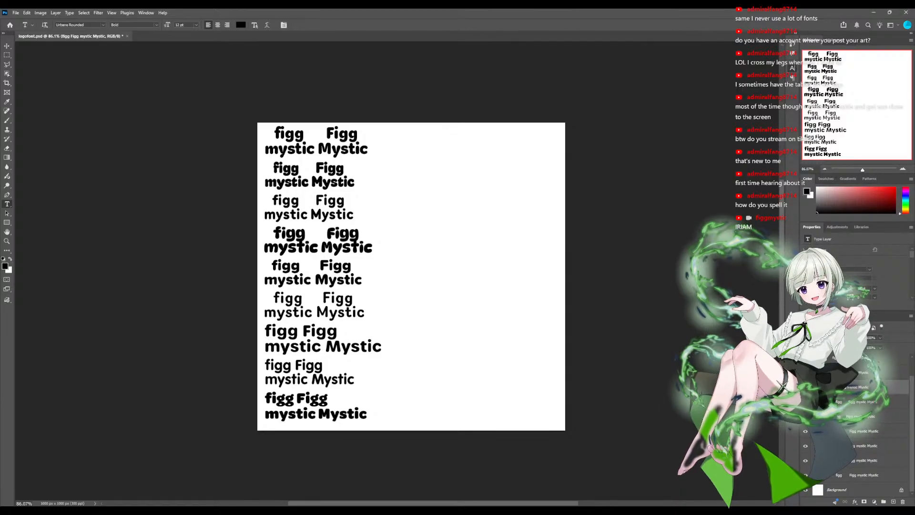
left_click(266, 331)
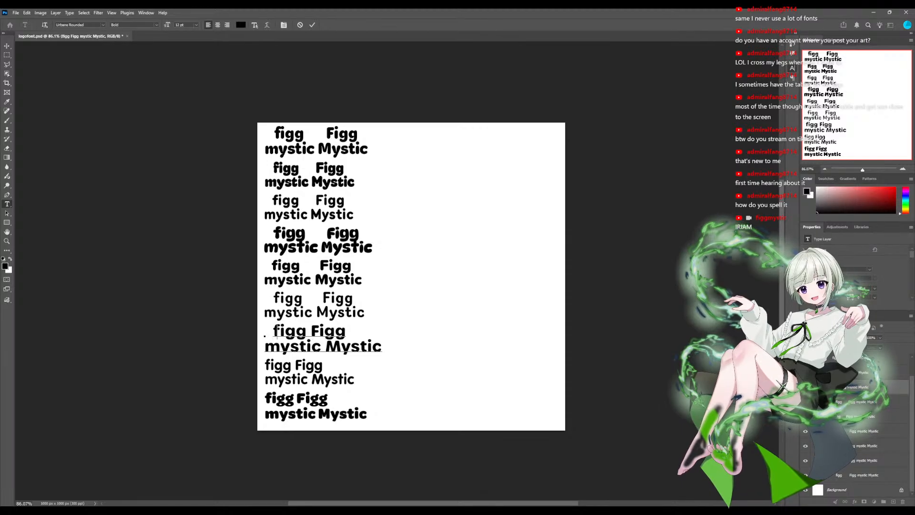
left_click(315, 331)
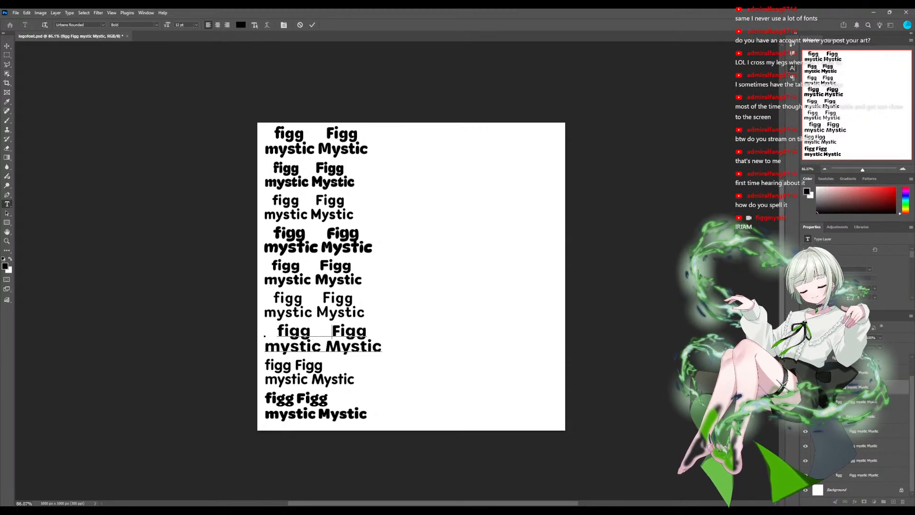
key("ctrl+Return")
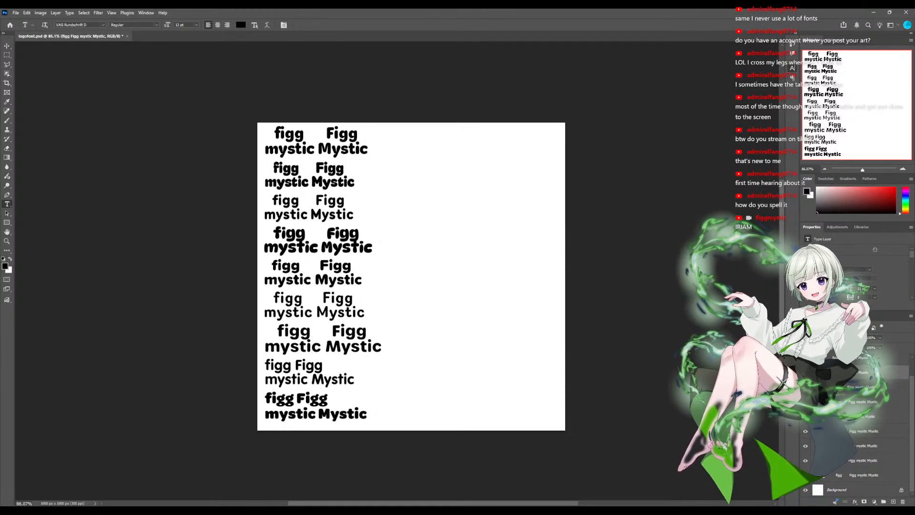
left_click(266, 366)
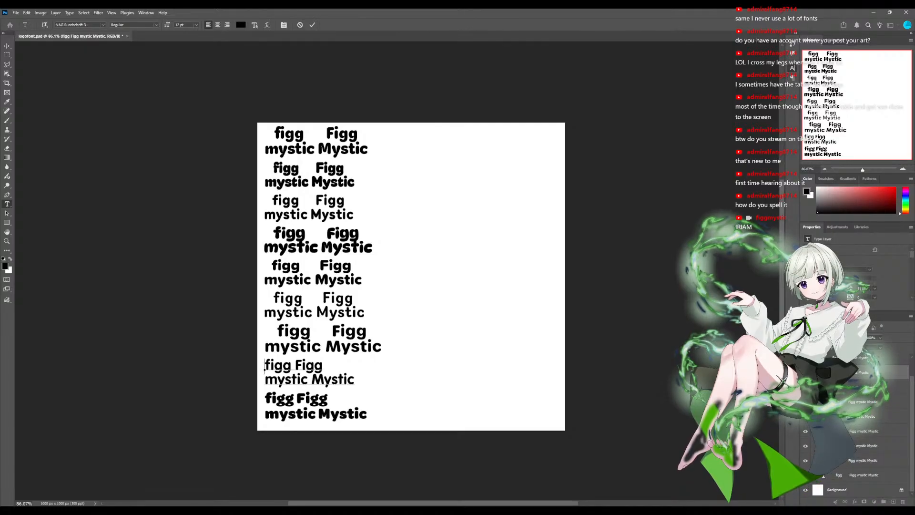
left_click_drag(303, 367, 300, 370)
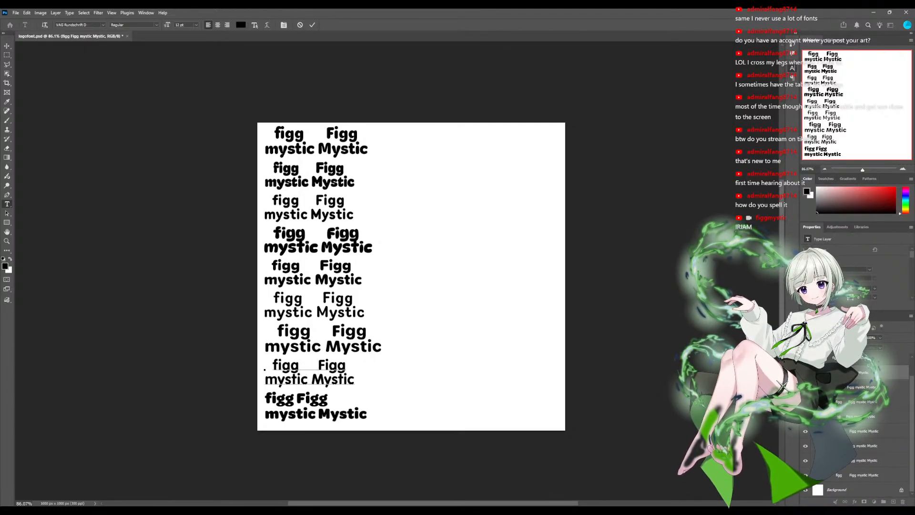
key("ctrl+Return")
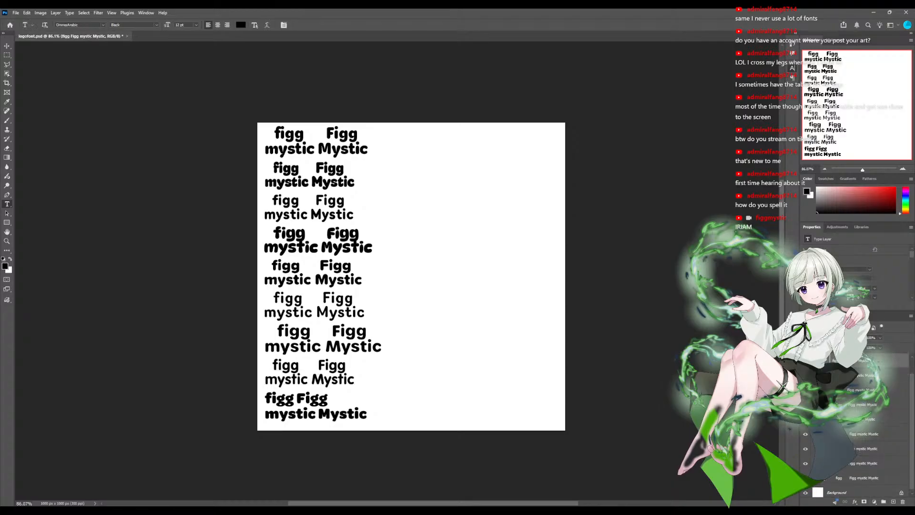
- Space out and fine-tune "figg" and "Figg" in the ninth sample for centring, and finish by selecting the Background layer
left_click(266, 398)
left_click(304, 399)
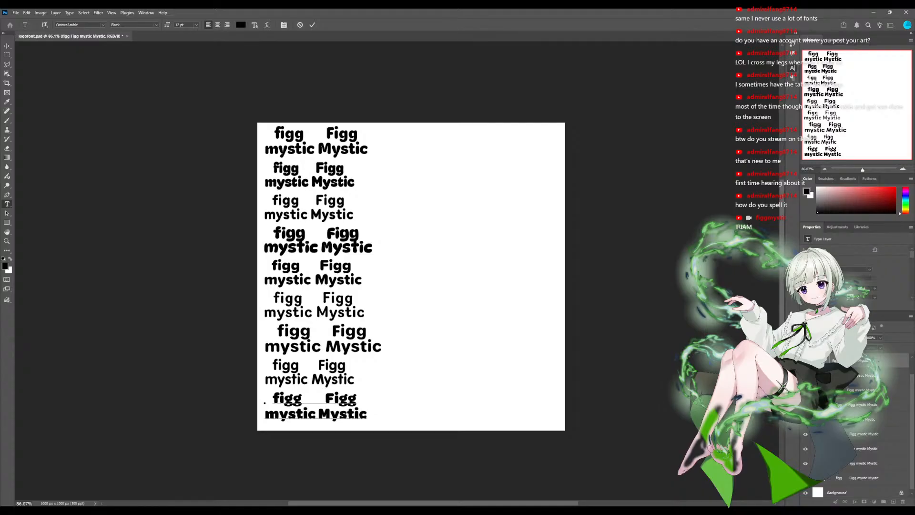
left_click(270, 398)
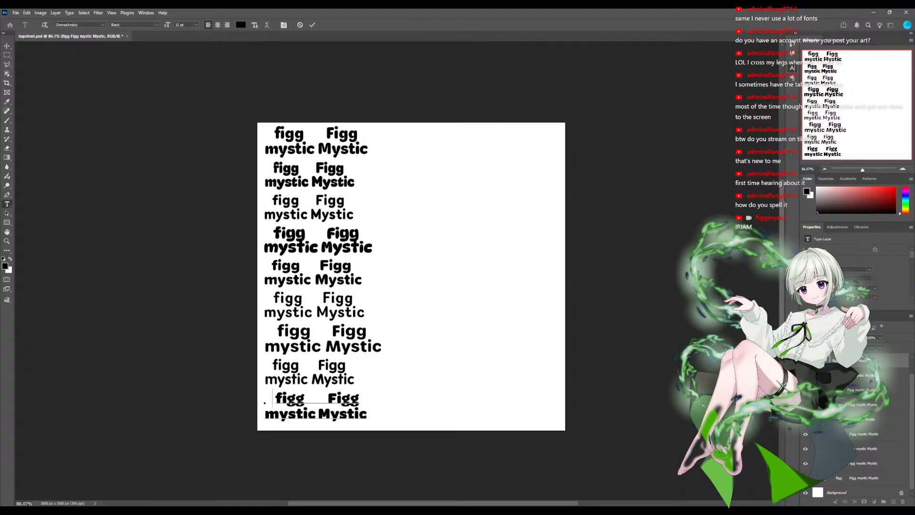
left_click(325, 399)
key("BackSpace")
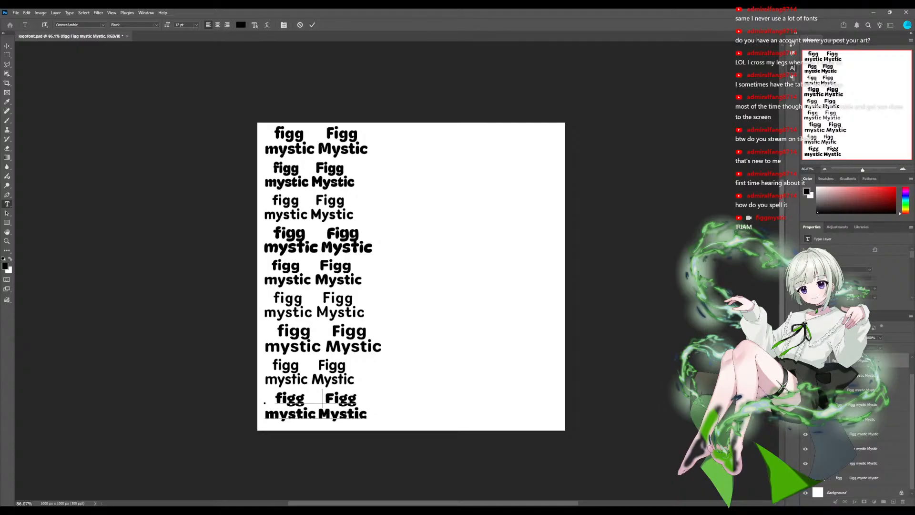
left_click(837, 493)
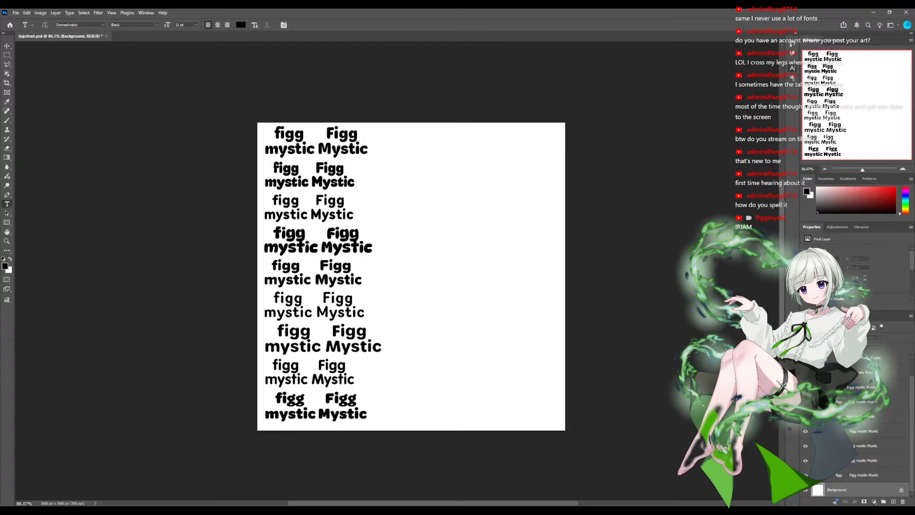
- Move the second and third samples up beside the first to form a top row of three
left_click(864, 461)
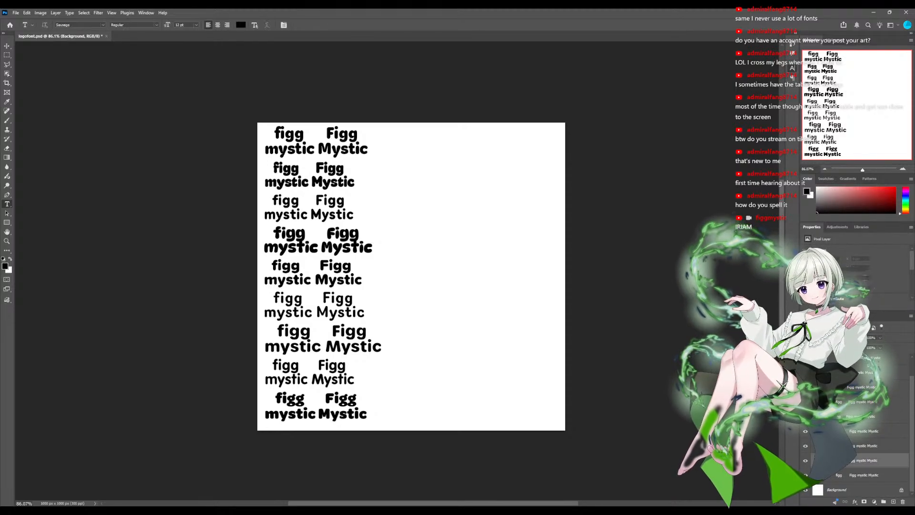
key("v")
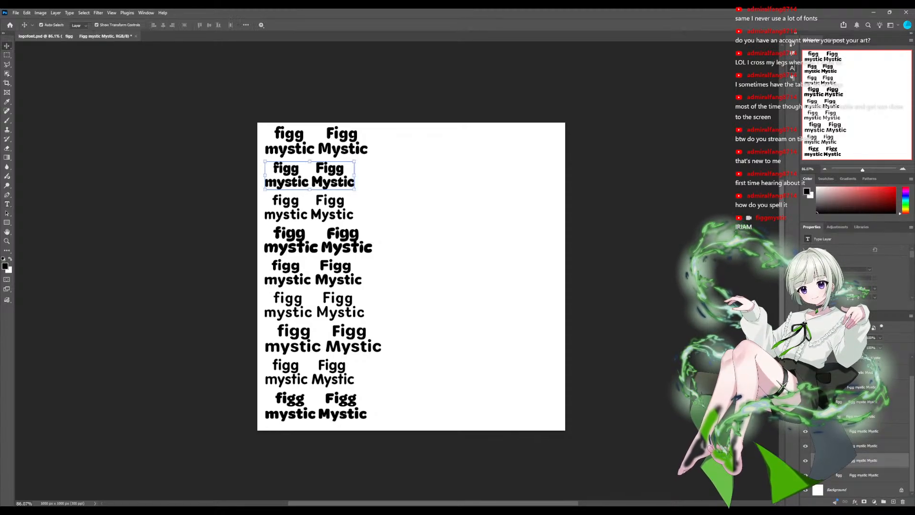
left_click_drag(310, 175, 419, 141)
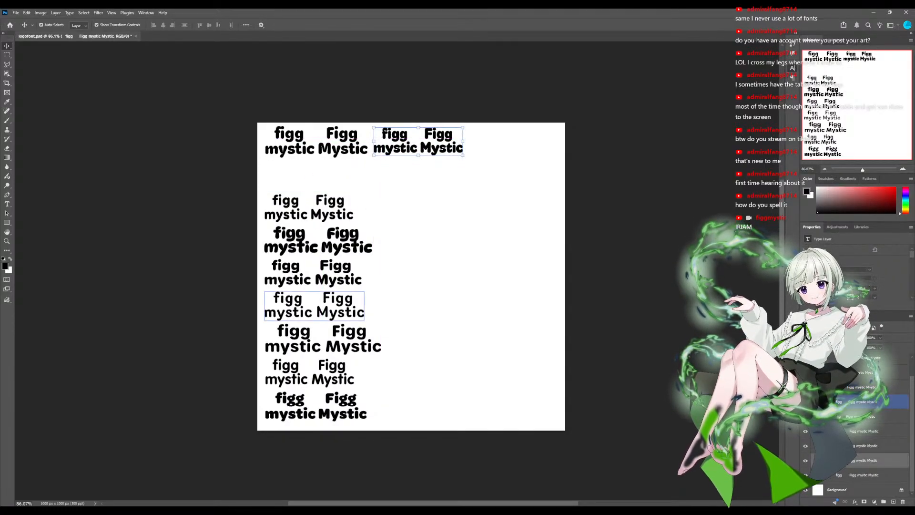
left_click(314, 210)
left_click_drag(314, 210, 519, 145)
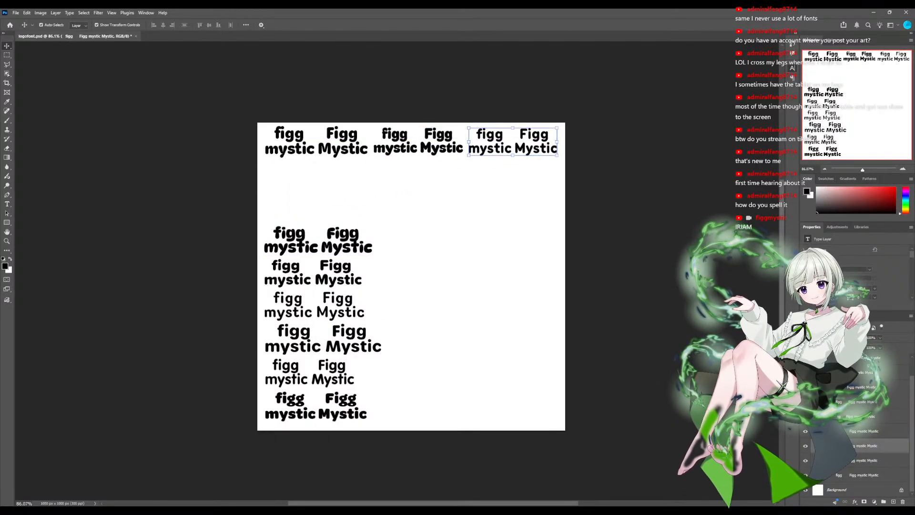
- Move the fourth, fifth and sixth samples into a second row below the top one and tighten their horizontal spacing
left_click(318, 243)
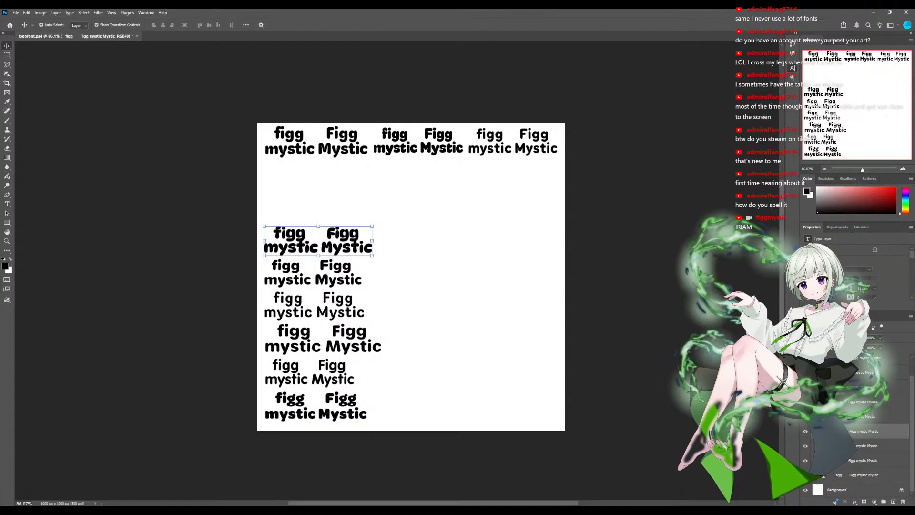
left_click_drag(318, 243, 315, 163)
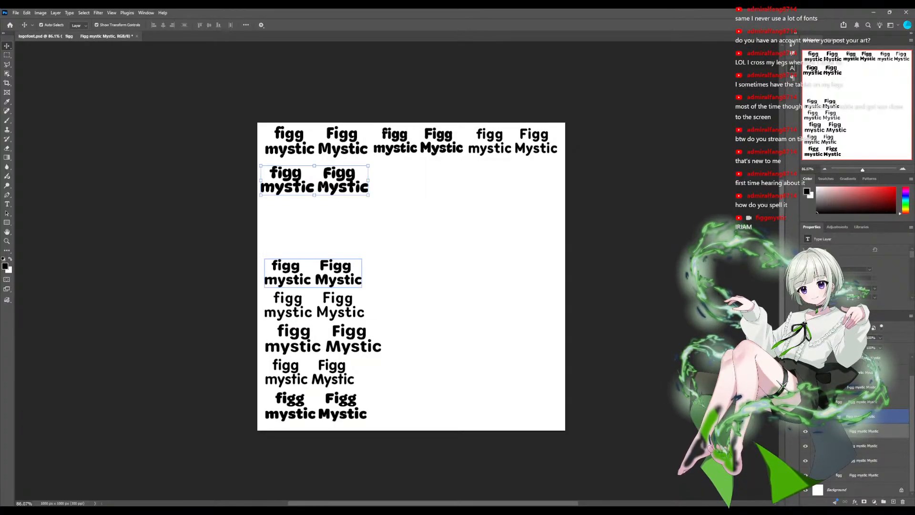
left_click_drag(314, 273, 424, 180)
left_click_drag(315, 305, 513, 178)
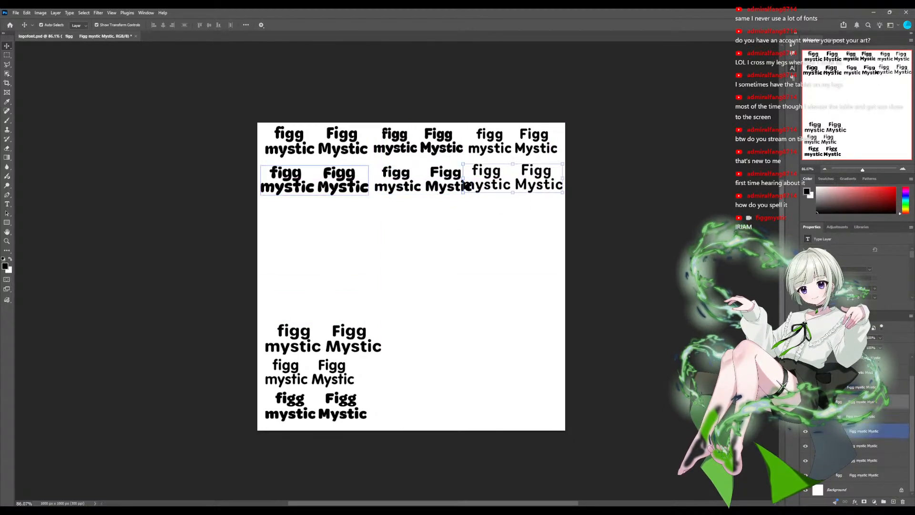
left_click_drag(399, 185, 334, 186)
left_click_drag(389, 186, 391, 184)
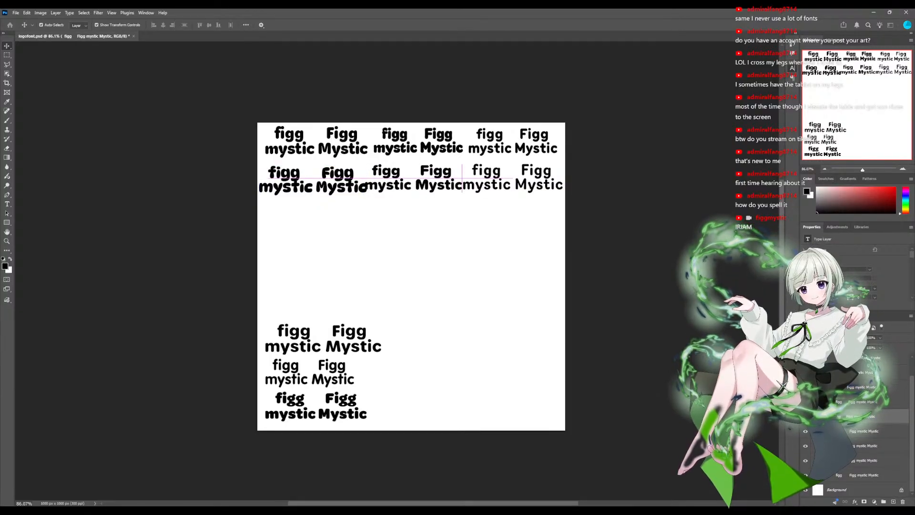
- Drop the sixth sample below the second row and spread the fourth and fifth samples across that row
left_click_drag(512, 178, 342, 221)
left_click_drag(393, 184, 455, 184)
left_click_drag(314, 183, 348, 181)
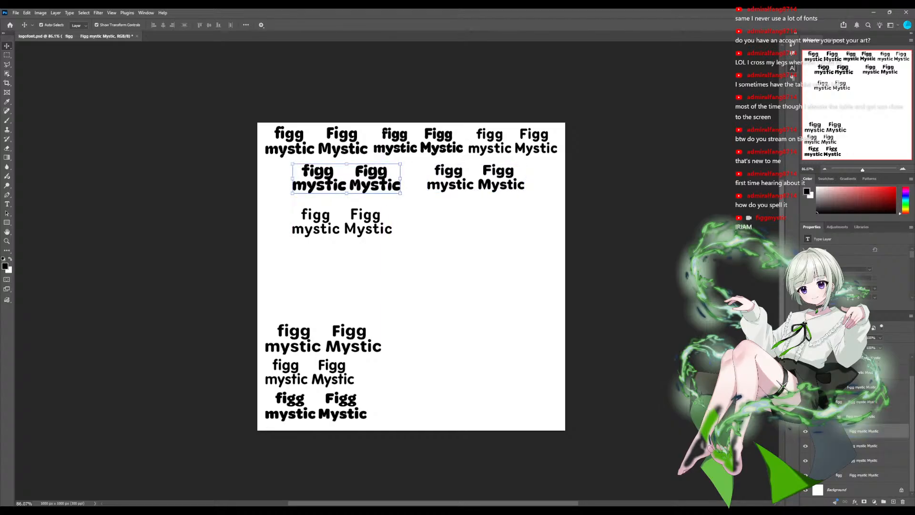
- Arrange the sixth, seventh and eighth samples side by side in a third row
left_click_drag(340, 222, 312, 216)
left_click_drag(323, 340, 428, 214)
left_click_drag(268, 380, 416, 220)
left_click_drag(314, 217, 315, 216)
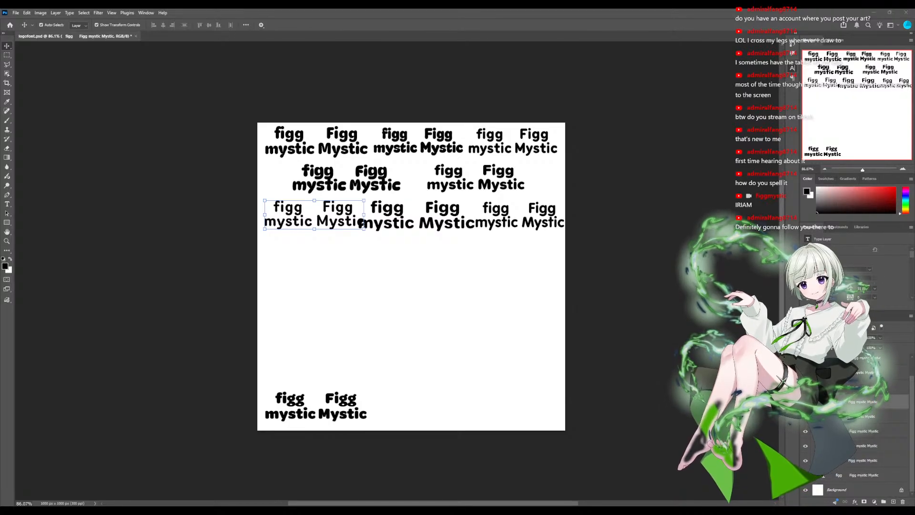
left_click_drag(338, 215, 337, 213)
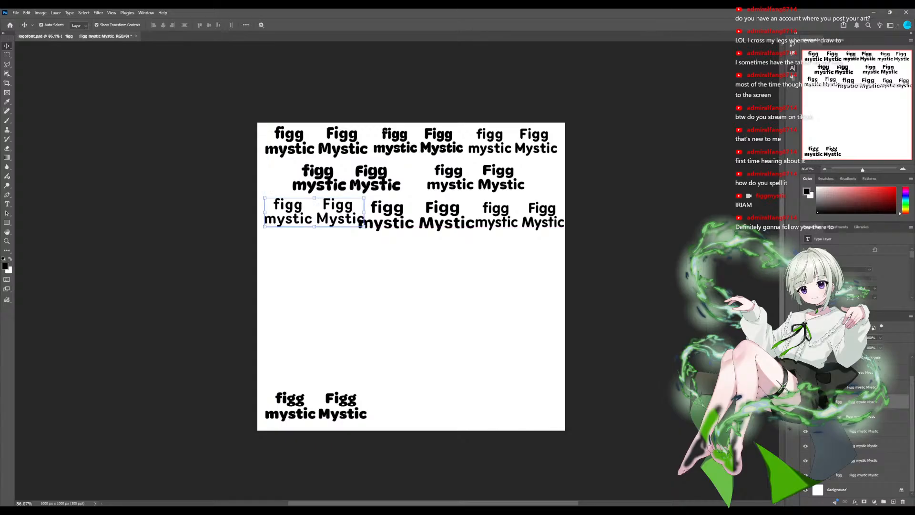
- Move the eighth sample down to start a fourth row and spread the sixth and seventh samples across the third row
left_click_drag(394, 222, 412, 218)
left_click_drag(524, 221, 346, 250)
left_click_drag(435, 217, 491, 214)
left_click_drag(338, 218, 381, 218)
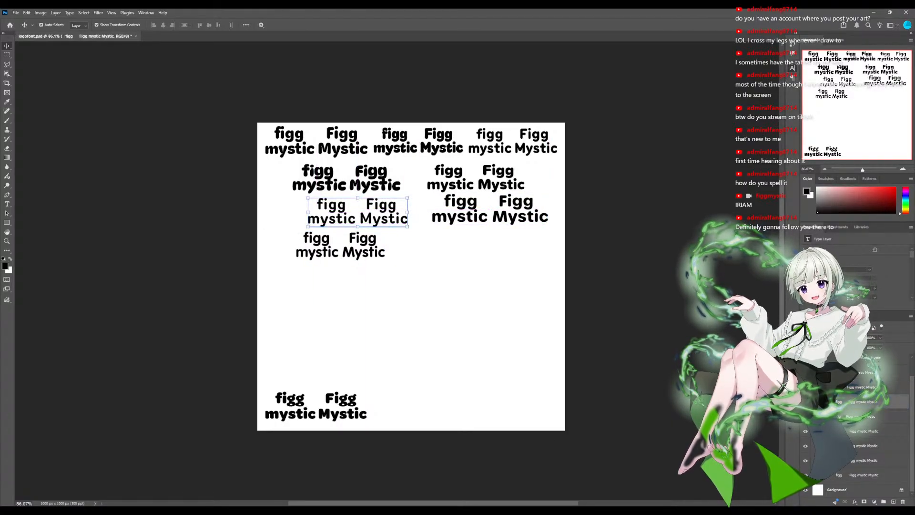
- Shift the third-row samples and nudge the top-row ones to even the spacing, and place the bottom sample second in the fourth row
left_click_drag(491, 216, 471, 217)
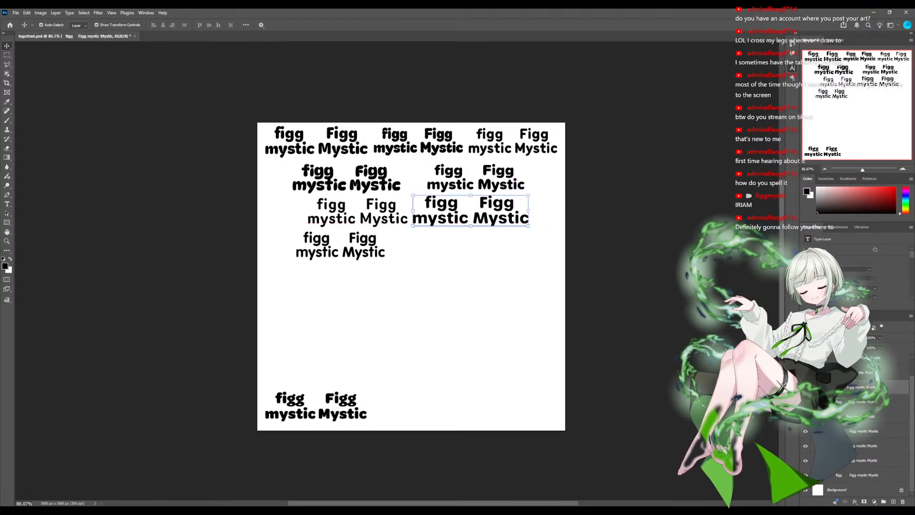
left_click_drag(360, 217, 343, 216)
left_click_drag(331, 149, 329, 148)
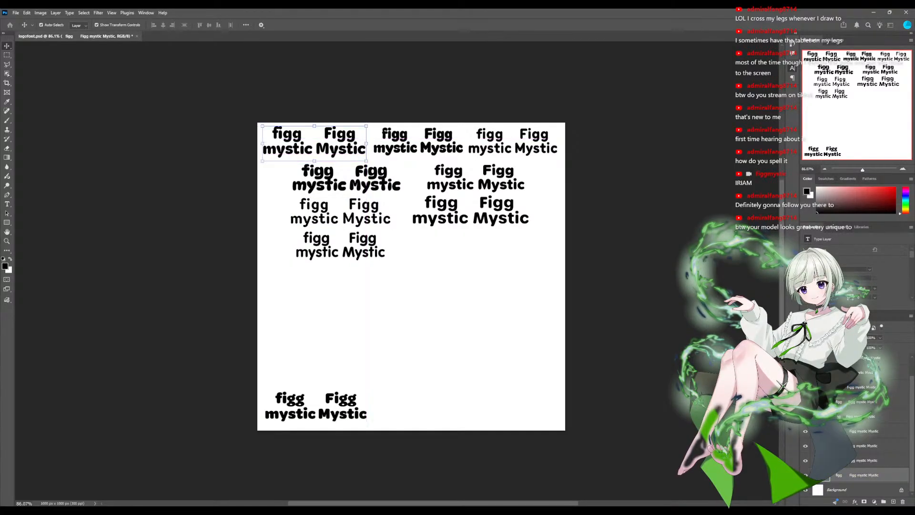
left_click_drag(404, 148, 402, 149)
left_click_drag(501, 148, 501, 149)
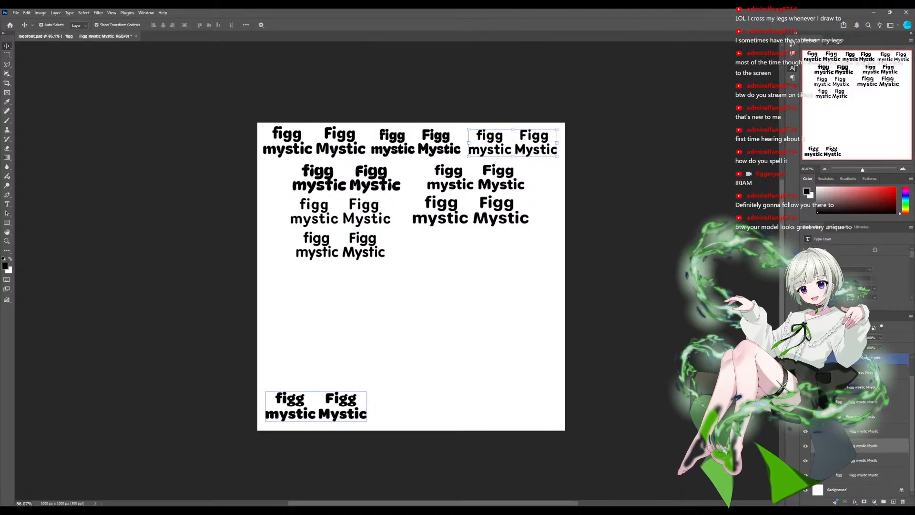
left_click_drag(316, 406, 456, 247)
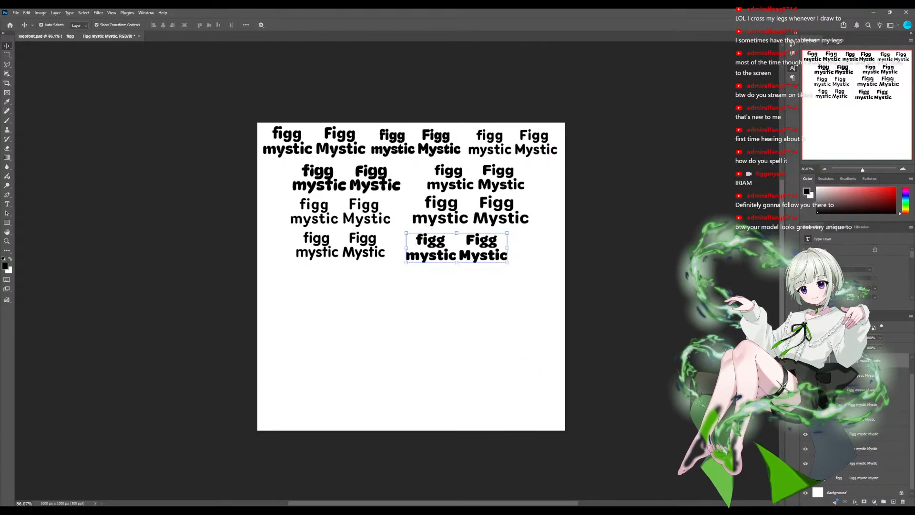
- Spread every sample except the first down the canvas in two columns, leaving only the first sample in the top row
left_click_drag(352, 250, 333, 408)
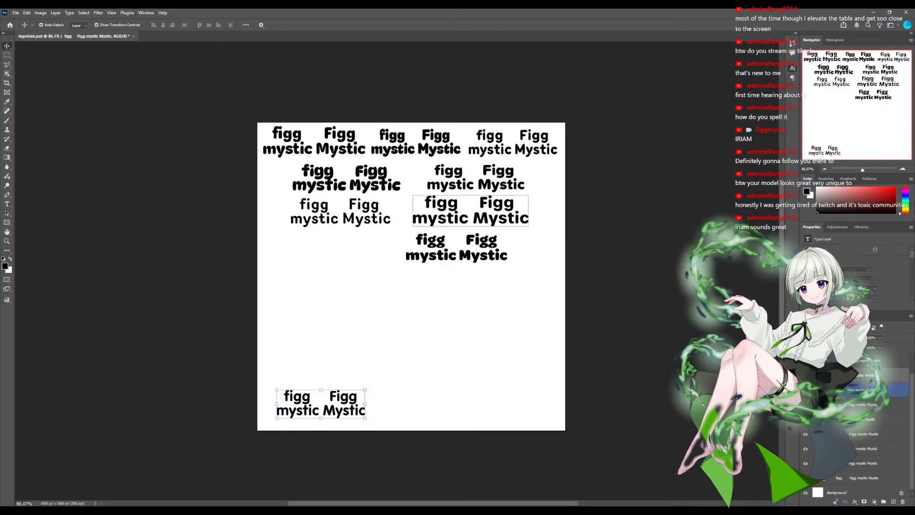
left_click_drag(457, 249, 480, 402)
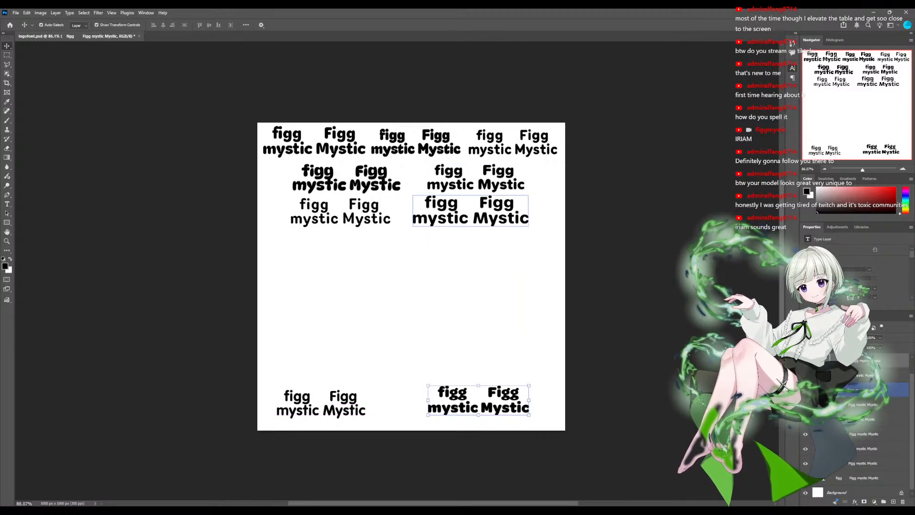
left_click_drag(470, 210, 475, 319)
left_click_drag(341, 212, 329, 318)
left_click_drag(476, 178, 487, 268)
left_click_drag(346, 179, 331, 272)
left_click_drag(513, 143, 487, 213)
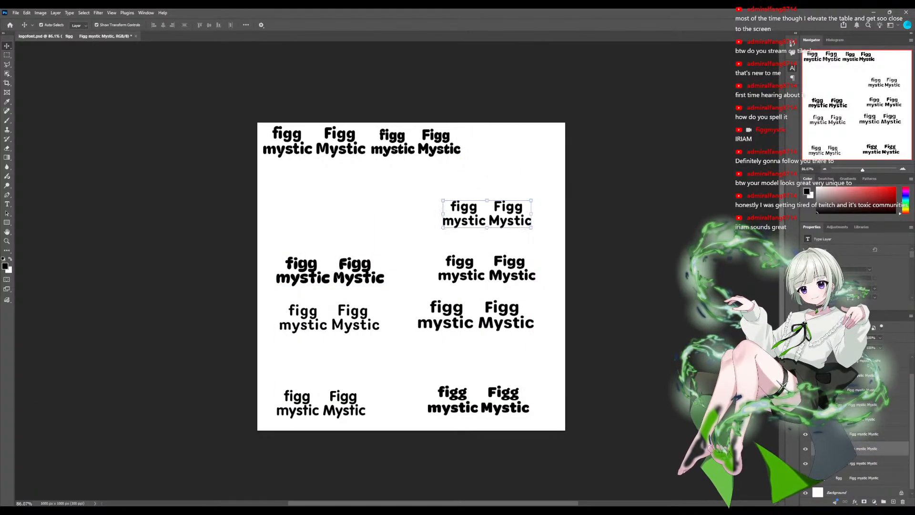
left_click_drag(415, 143, 344, 214)
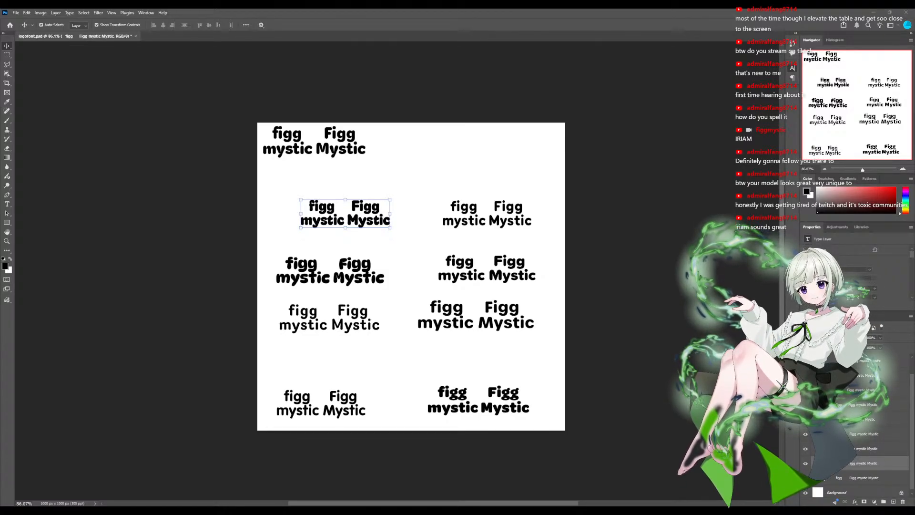
- Widen the gap between the lowercase and capitalised words on both lines of the first sample and narrow its text box
double_click(315, 149)
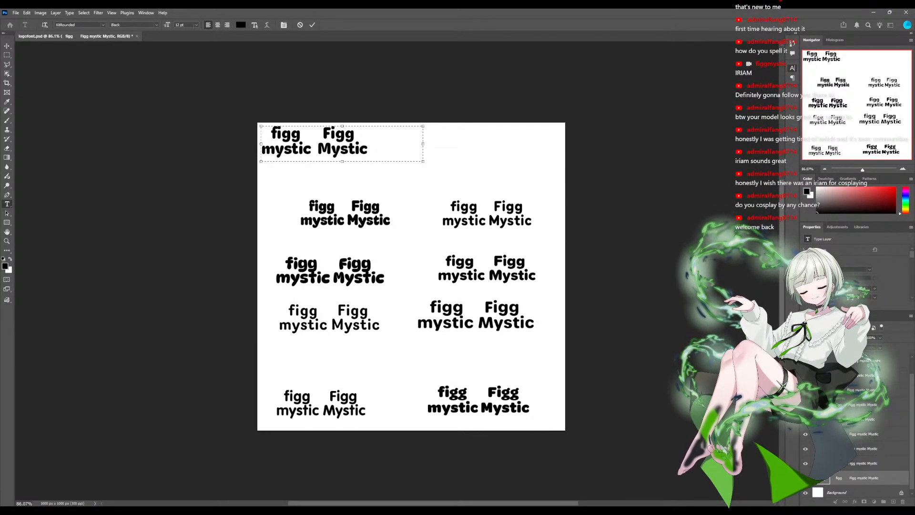
left_click(323, 135)
left_click(314, 149)
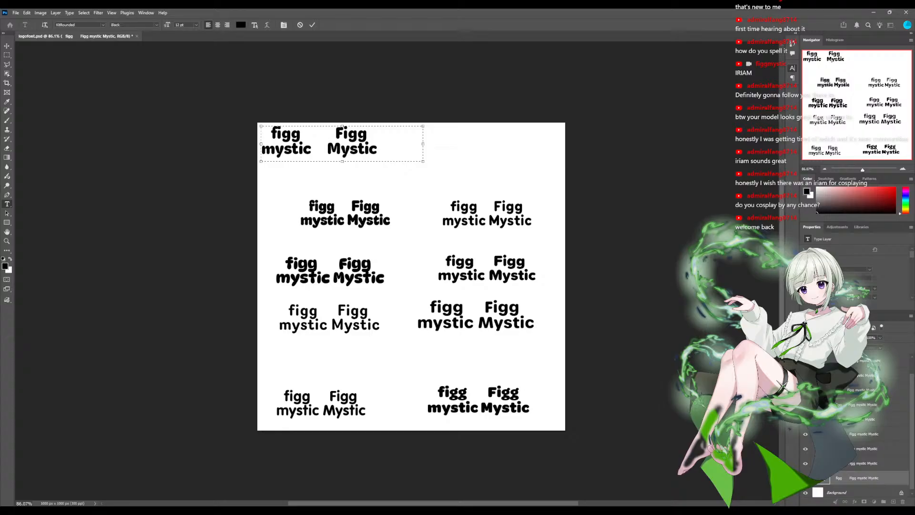
left_click_drag(423, 143, 386, 144)
- Move the bold second sample beside the first in the top row and add space between its lowercase and capitalised words
left_click(355, 217)
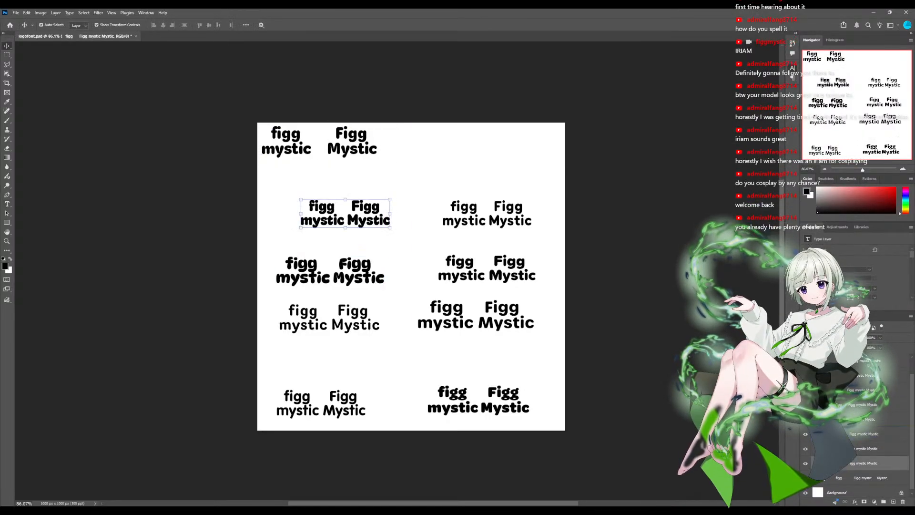
left_click_drag(355, 217, 444, 146)
double_click(444, 145)
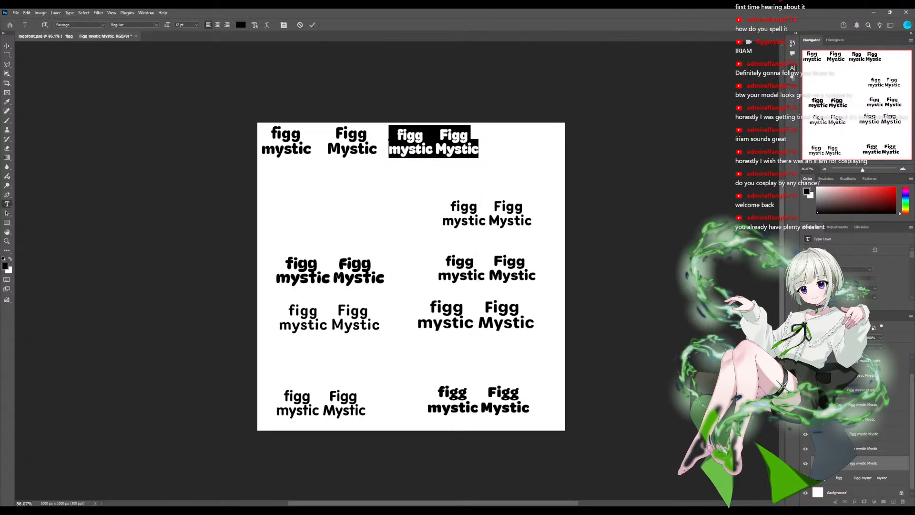
left_click(436, 150)
left_click(439, 136)
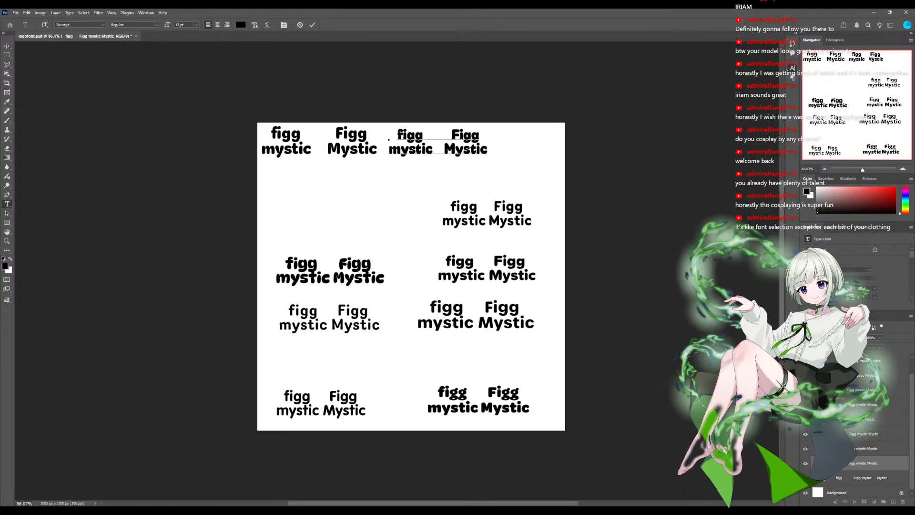
left_click(7, 46)
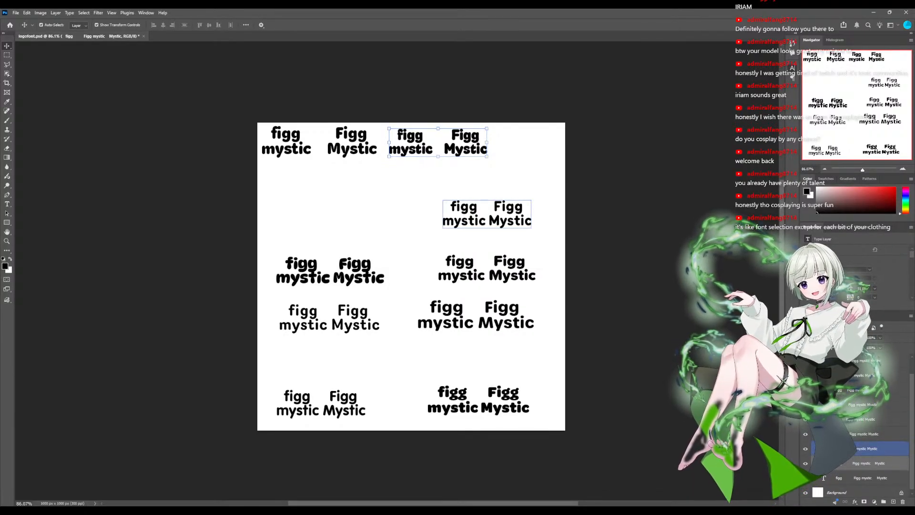
- Place the third sample at the start of the second row and space apart its lowercase and capitalised words, keeping "Figg" centred over "Mystic"
left_click_drag(486, 214, 321, 182)
double_click(322, 182)
triple_click(322, 188)
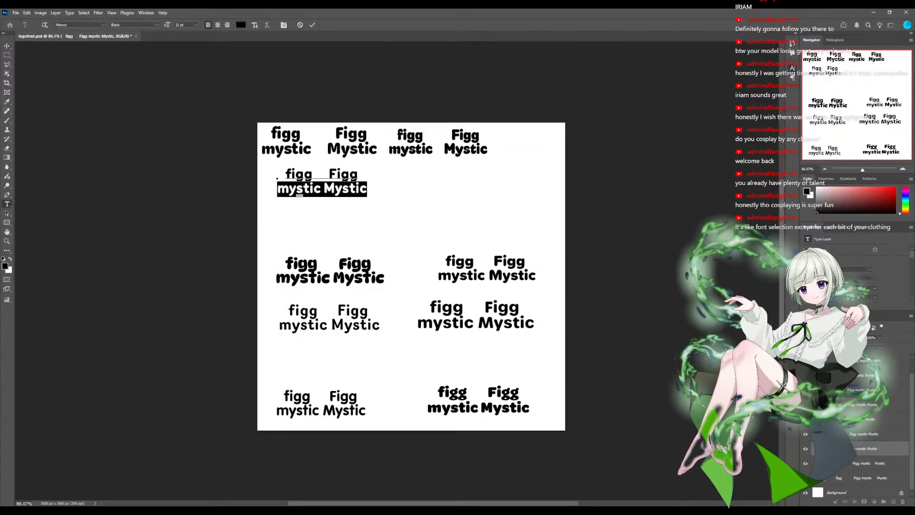
left_click(322, 188)
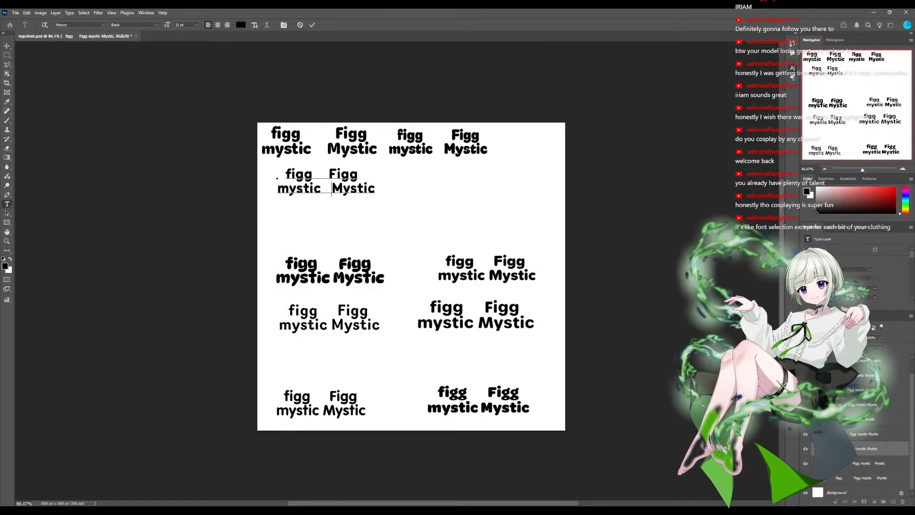
left_click(323, 175)
key("Down")
key("Up")
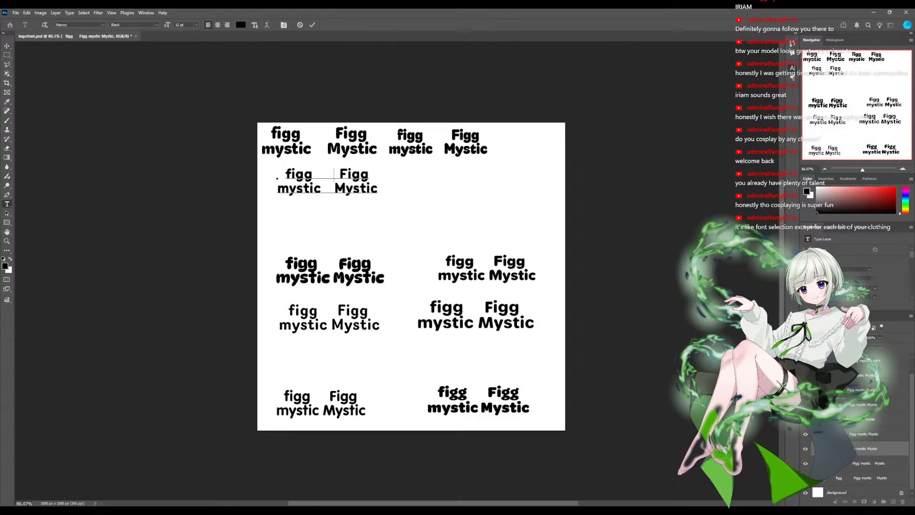
left_click(7, 45)
- Move the DynaPuff sample to the end of the second row and widen the gap between its two word pairs
left_click(305, 277)
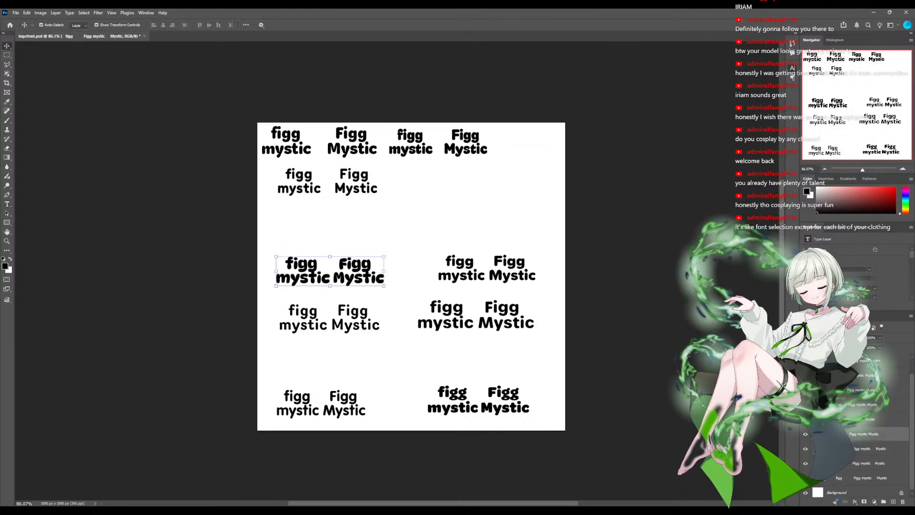
left_click_drag(305, 277, 417, 187)
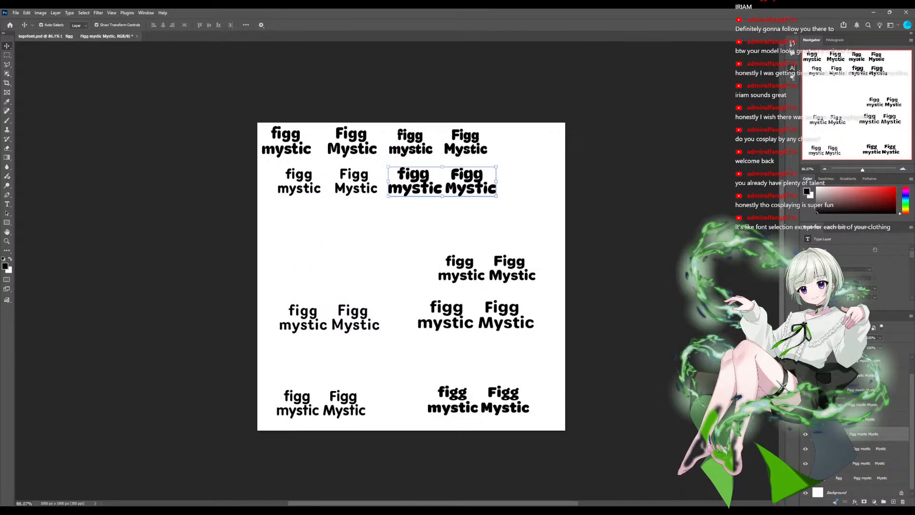
double_click(418, 187)
left_click(445, 188)
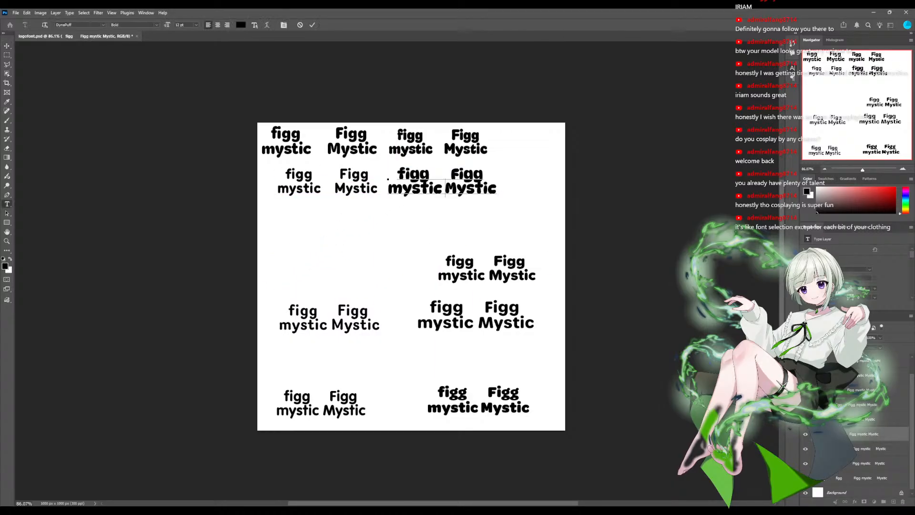
left_click(451, 174)
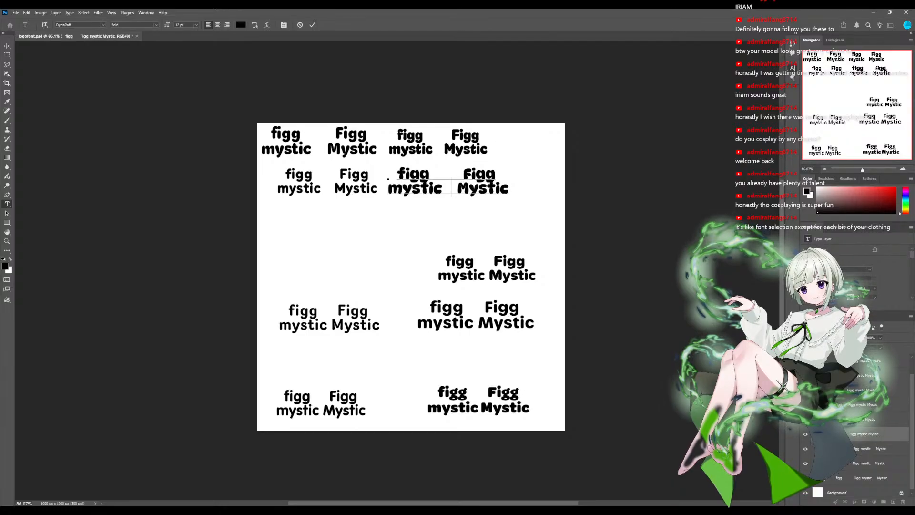
- Start the third row with the Proxima Soft sample and separate its lowercase and capitalised words with extra spaces
left_click(469, 274)
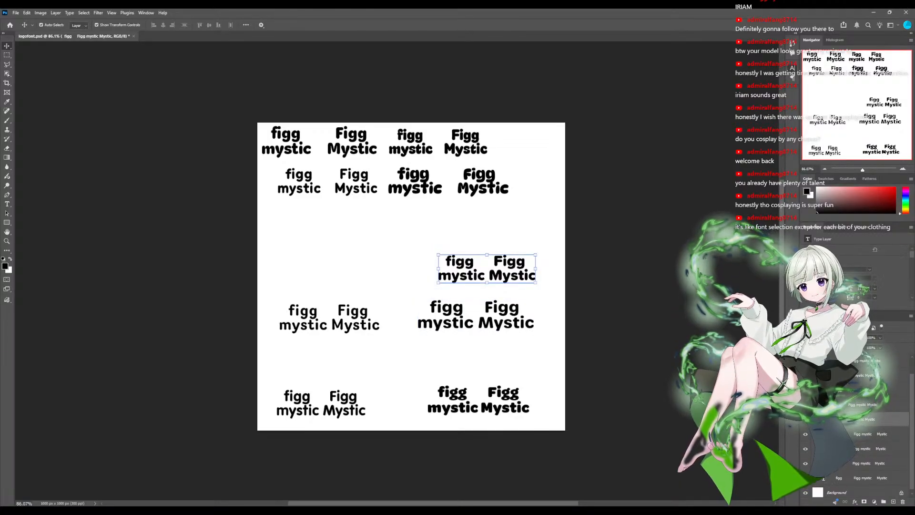
left_click_drag(487, 269, 329, 218)
double_click(329, 217)
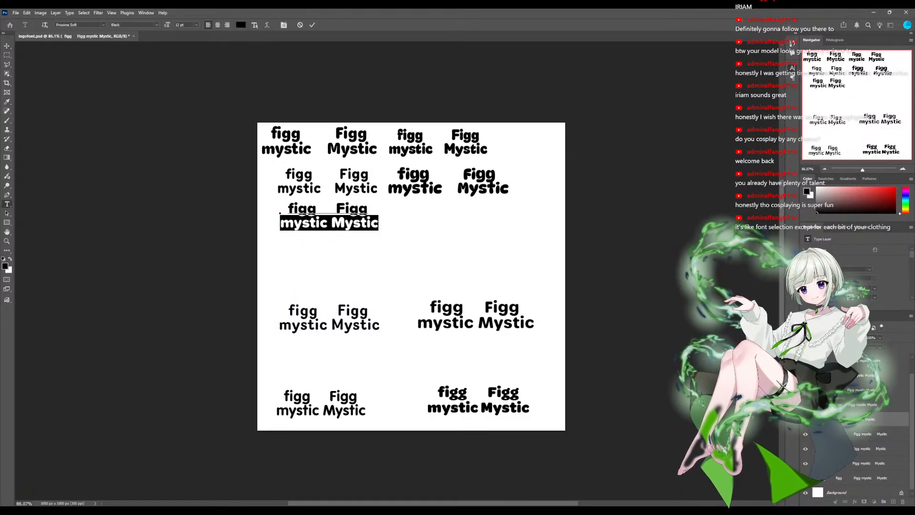
left_click(335, 223)
left_click(335, 209)
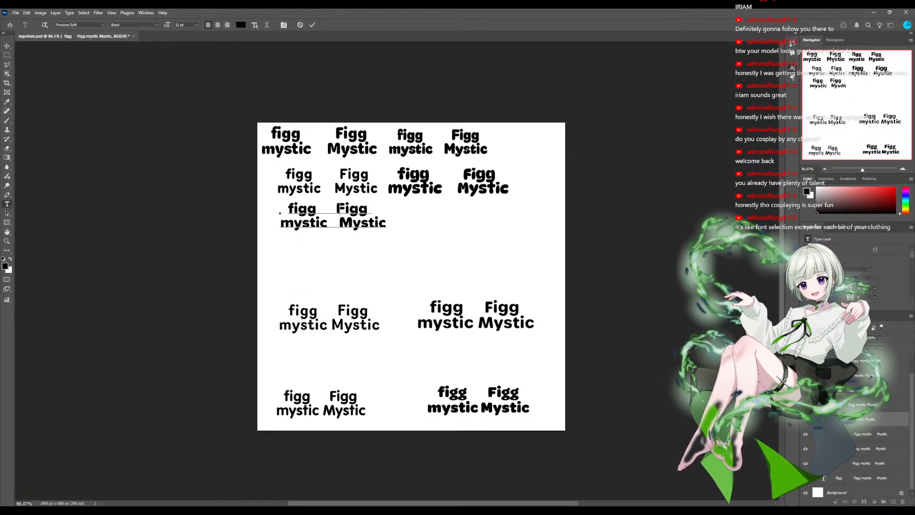
key("Up")
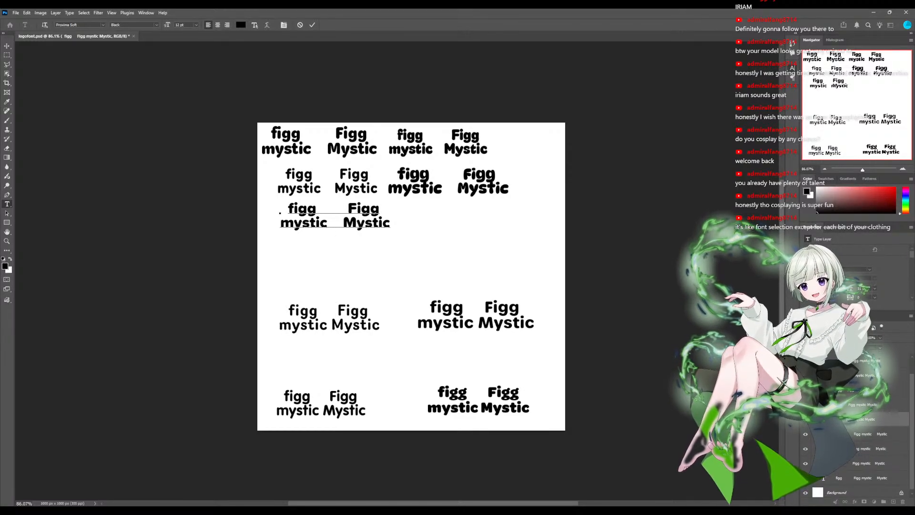
- Move the Router sample beside the Proxima Soft one in the third row and add spaces between its two word pairs
left_click(328, 319)
left_click_drag(329, 318, 456, 216)
double_click(456, 217)
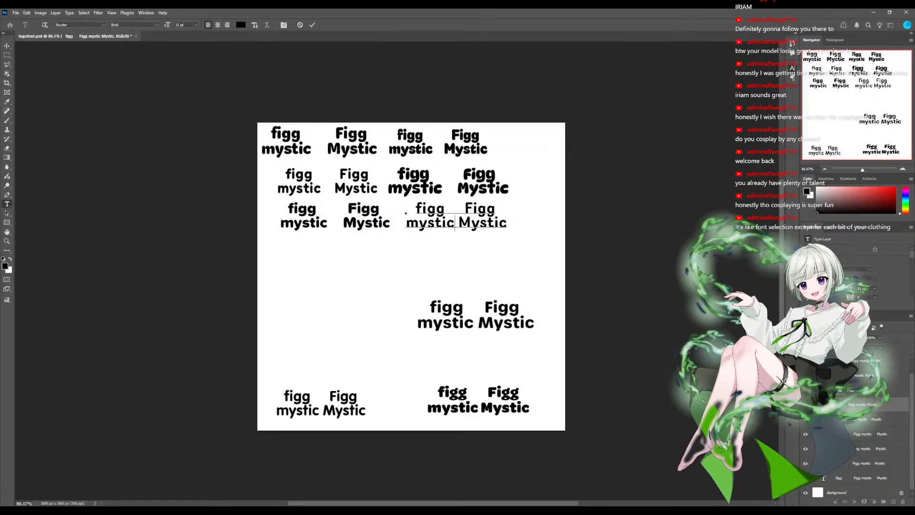
key("Up")
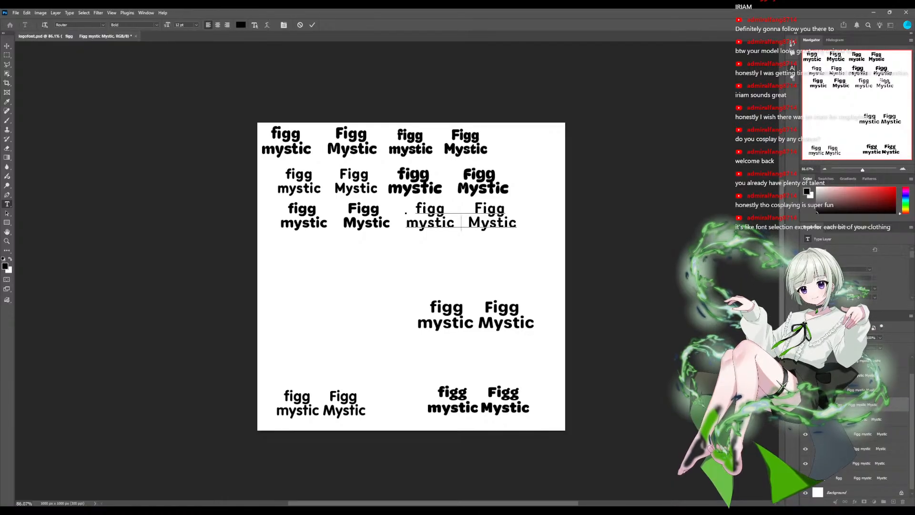
left_click(7, 46)
- Start a fourth row with the Urbane Rounded sample and widen the gap between its lowercase and capitalised words on both lines
left_click(477, 316)
left_click_drag(476, 315, 331, 264)
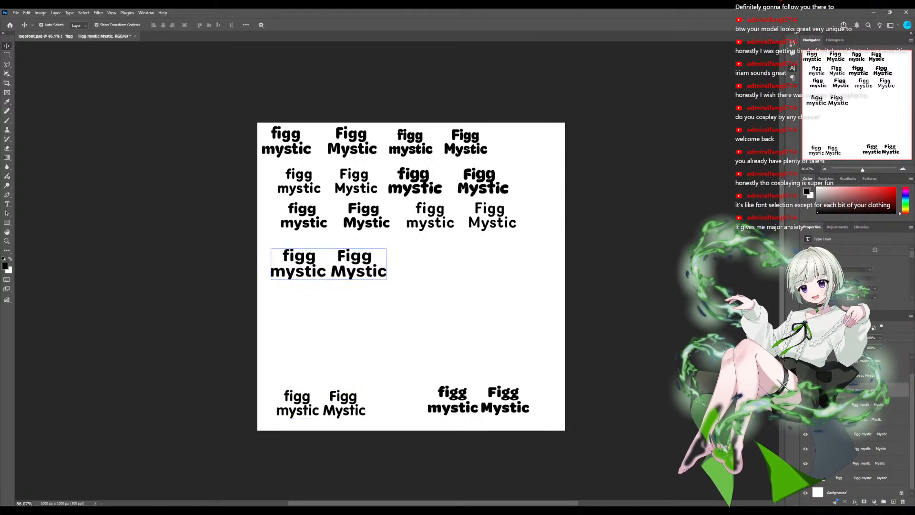
double_click(328, 267)
triple_click(329, 272)
left_click(329, 272)
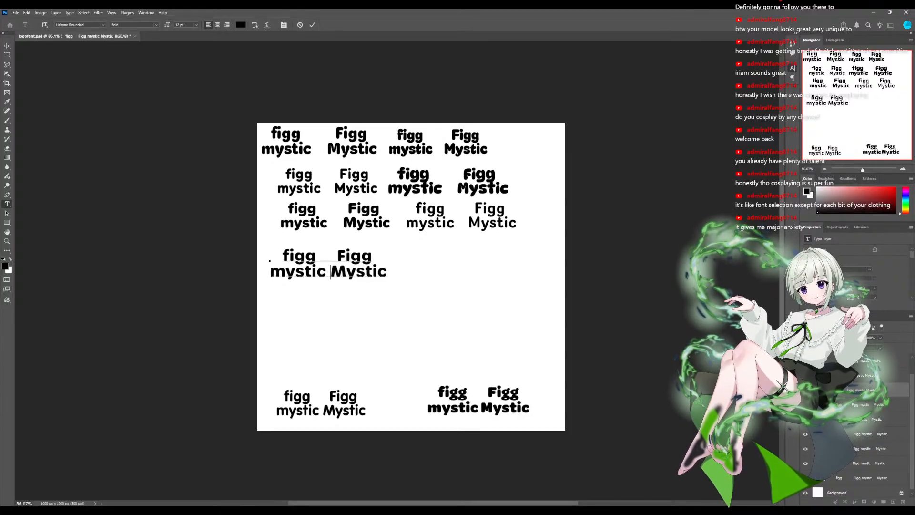
left_click(332, 257)
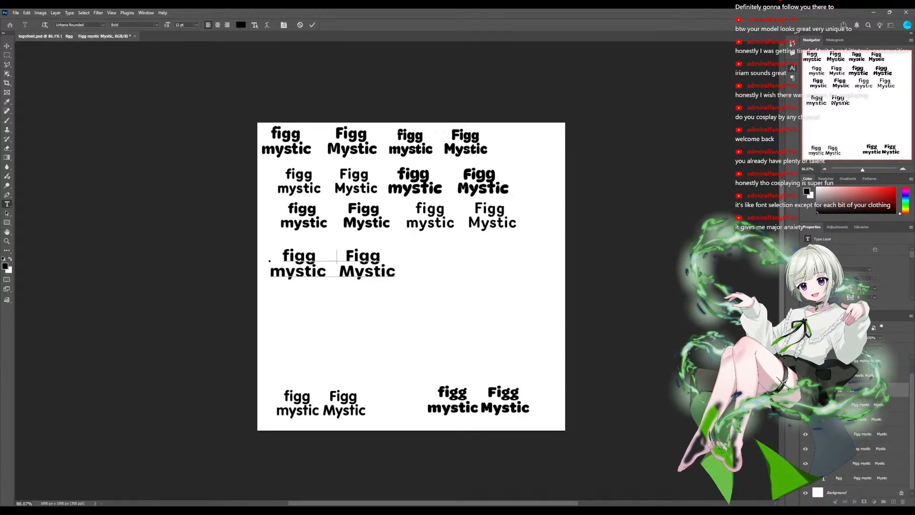
left_click(339, 272)
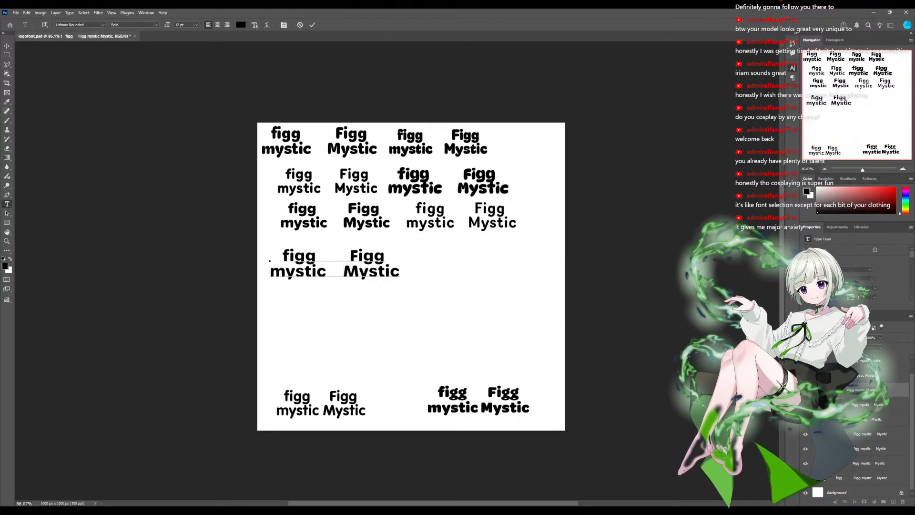
key("ctrl+Return")
- Place the VAG Rundschrift sample second in the fourth row and space its capitalised words away from the lowercase ones
left_click(321, 406)
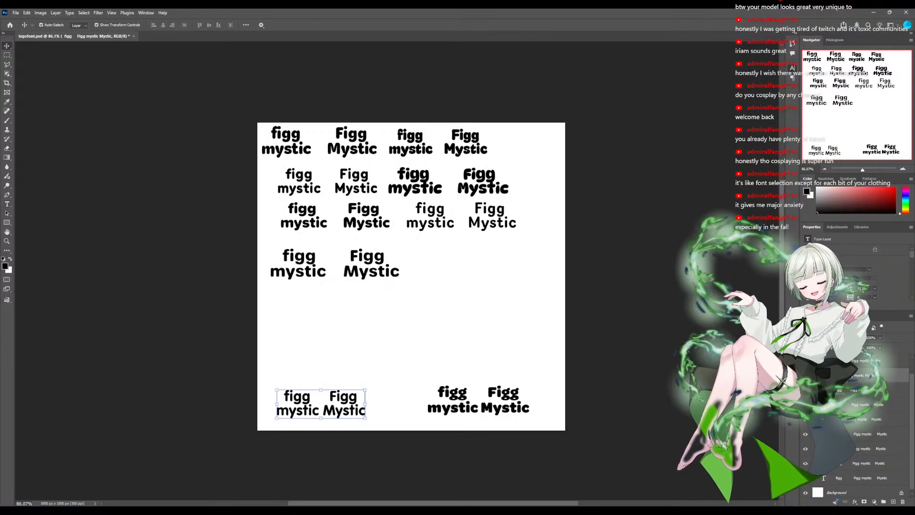
left_click_drag(321, 406, 465, 265)
triple_click(464, 267)
left_click(465, 270)
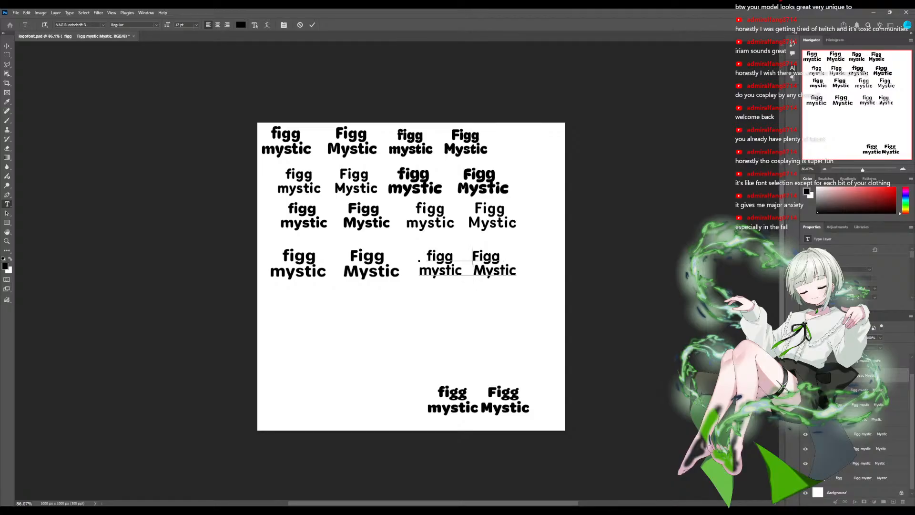
key("Up")
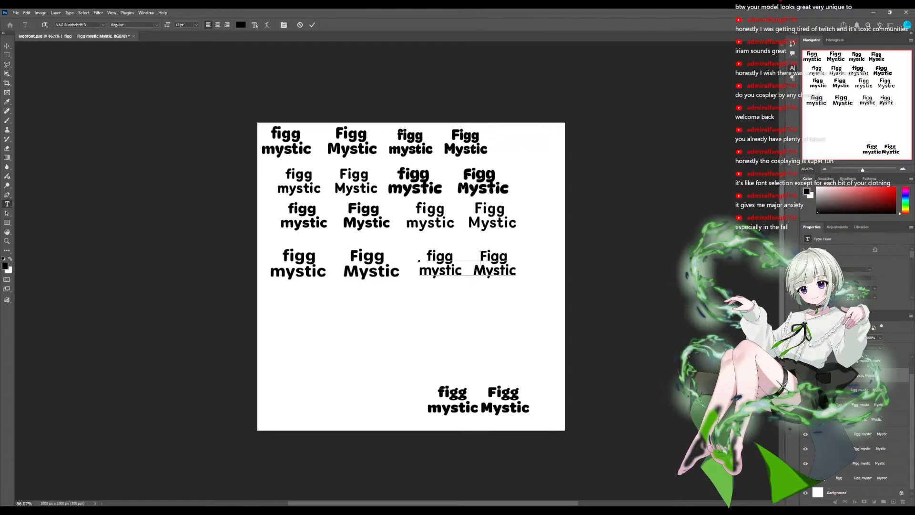
key("Down")
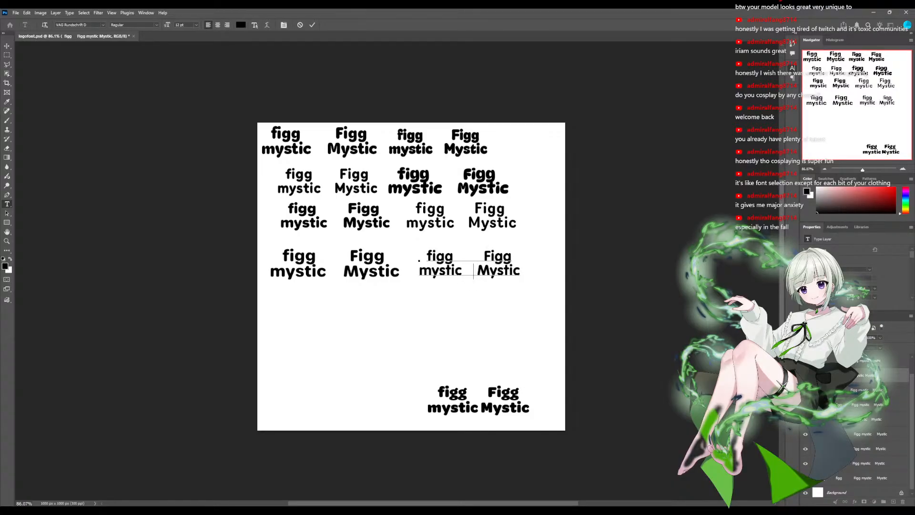
- Move the OmnesArabic sample below the fourth row and widen the gap between its lowercase and capitalised words on both lines
left_click(6, 45)
left_click_drag(503, 401, 364, 375)
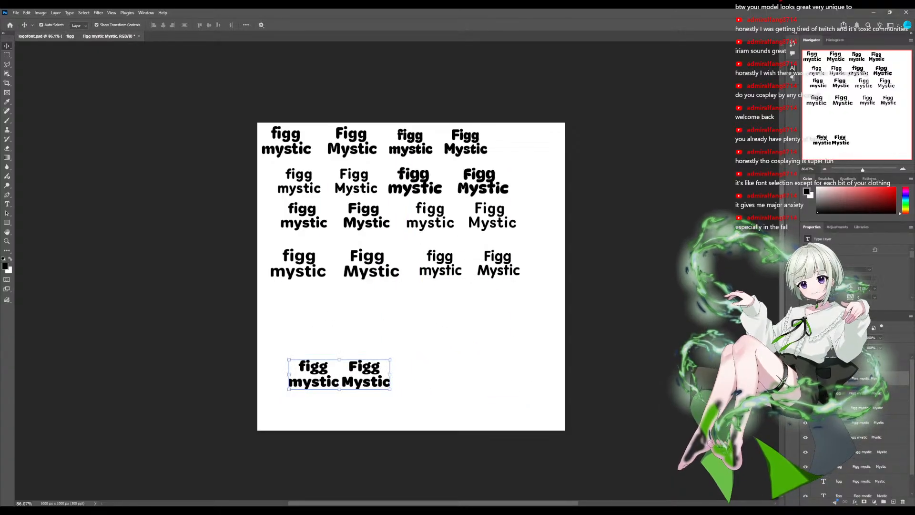
double_click(342, 381)
left_click(343, 381)
key("Up")
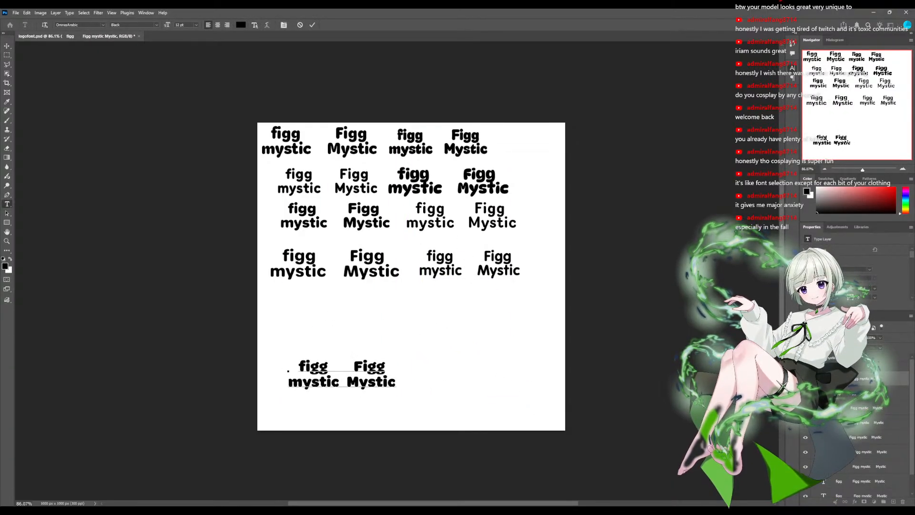
key("Down")
key("Up")
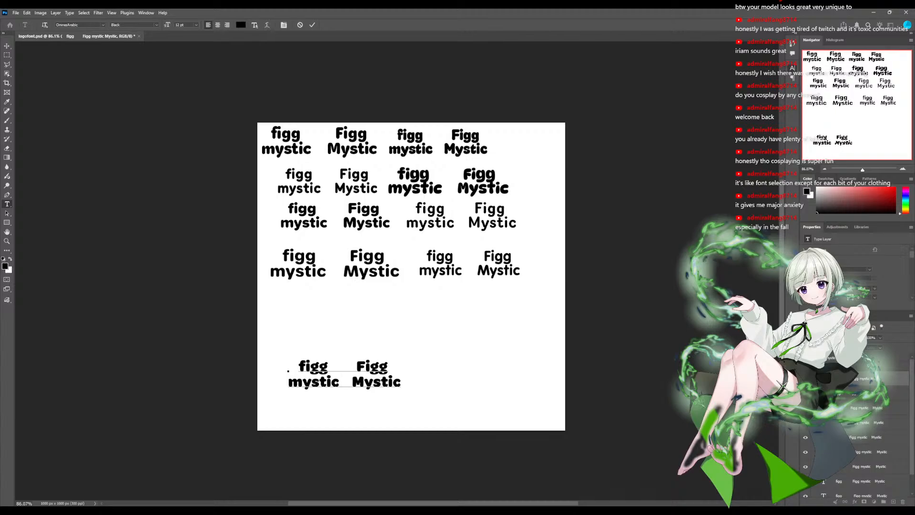
key("Down")
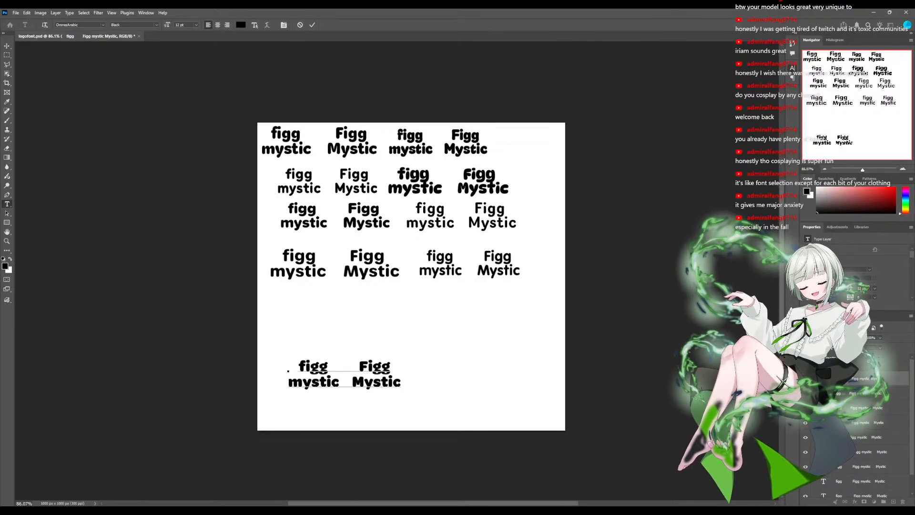
- Shift both first-row samples to the right, leaving a wider gap between the two columns
scroll(858, 429, "down", 2)
left_click(863, 475)
key("v")
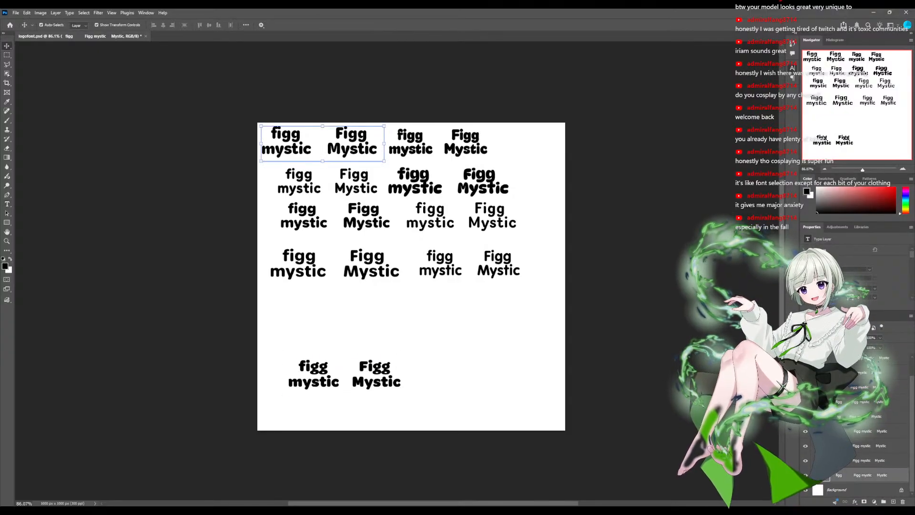
left_click(427, 149)
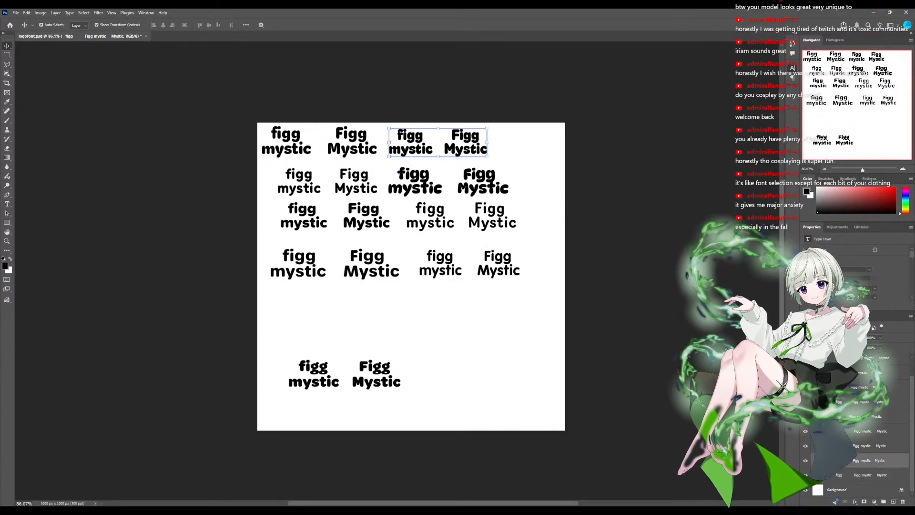
mouse_move(426, 148)
left_mouse_down()
mouse_move(490, 146)
mouse_move(434, 148)
left_mouse_up()
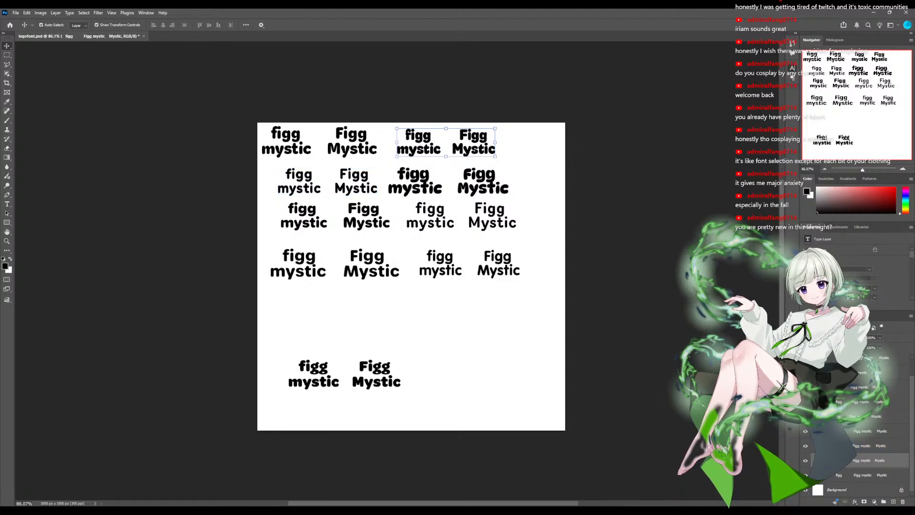
left_click_drag(434, 148, 471, 147)
left_click_drag(352, 149, 380, 150)
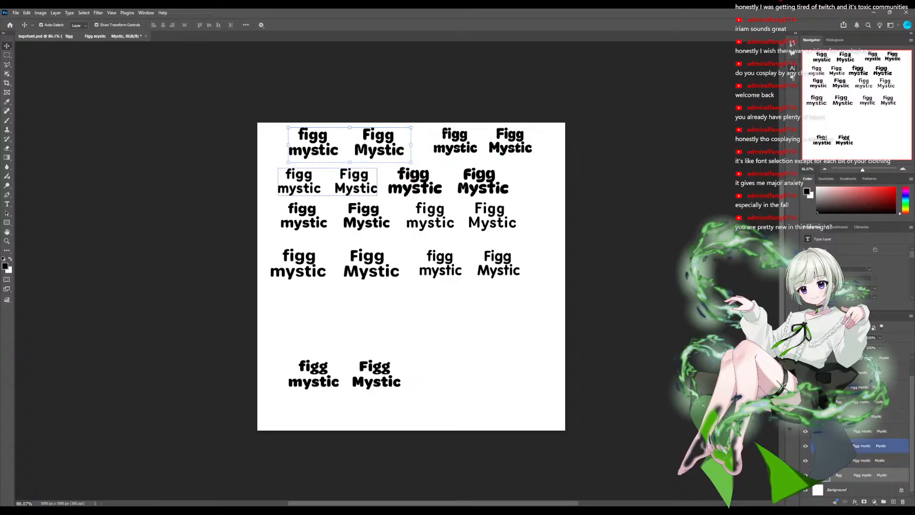
- Shift the second-row samples right and spread the third- and fourth-row samples into the same two columns with more space between rows
left_click(351, 185)
left_click_drag(441, 185, 475, 185)
left_click_drag(350, 185, 363, 186)
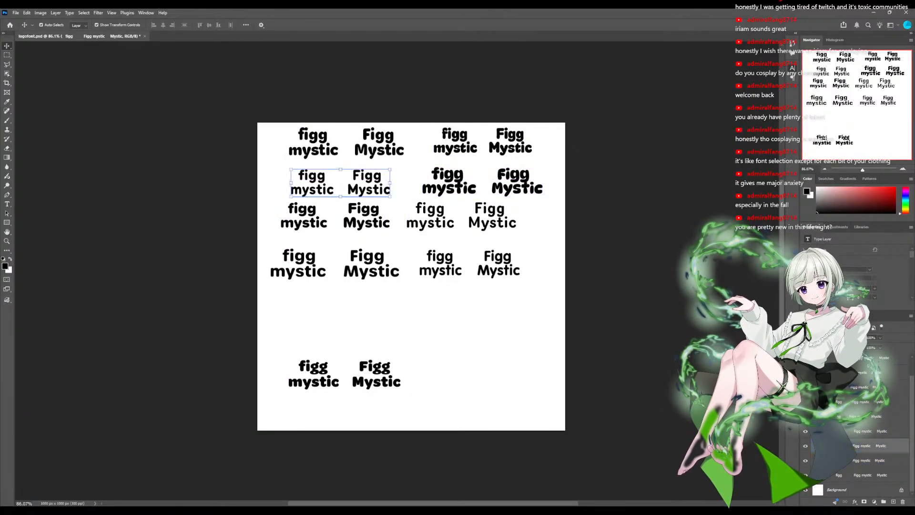
left_click_drag(457, 218, 485, 232)
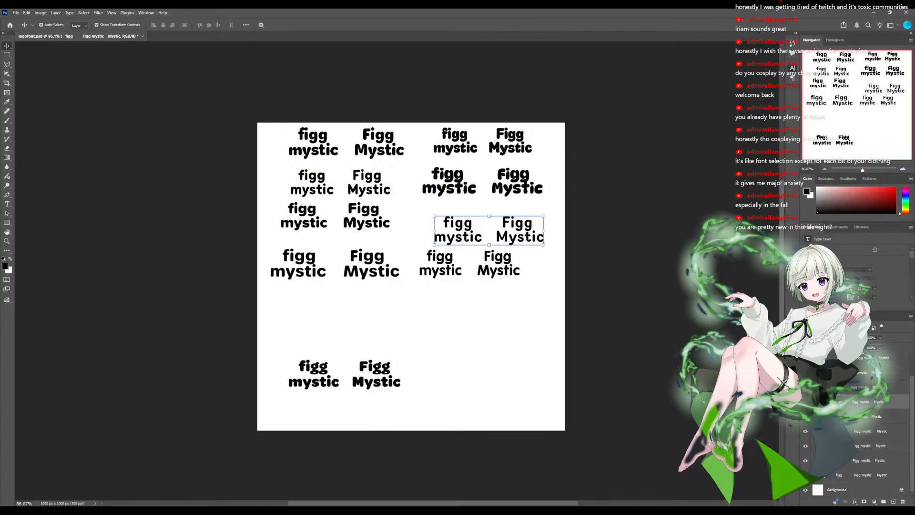
left_click_drag(360, 220, 363, 304)
left_click_drag(469, 268, 490, 288)
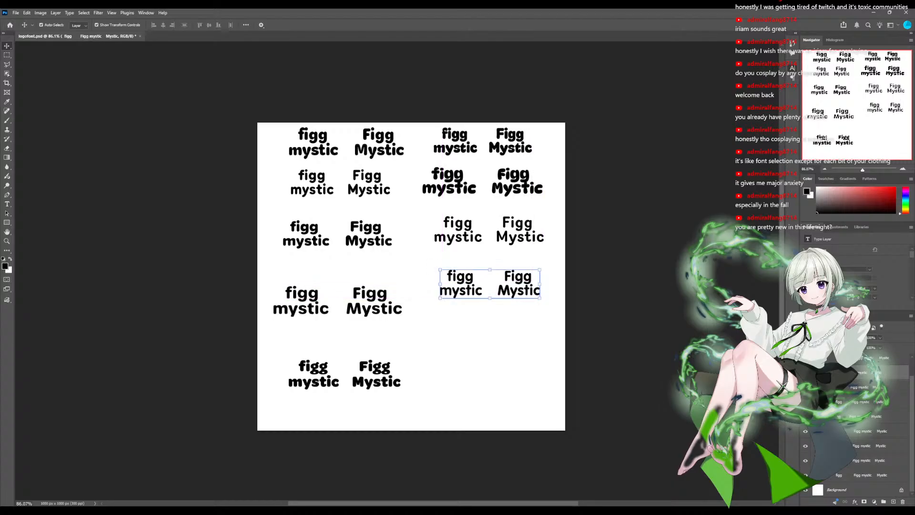
left_click_drag(365, 304, 373, 287)
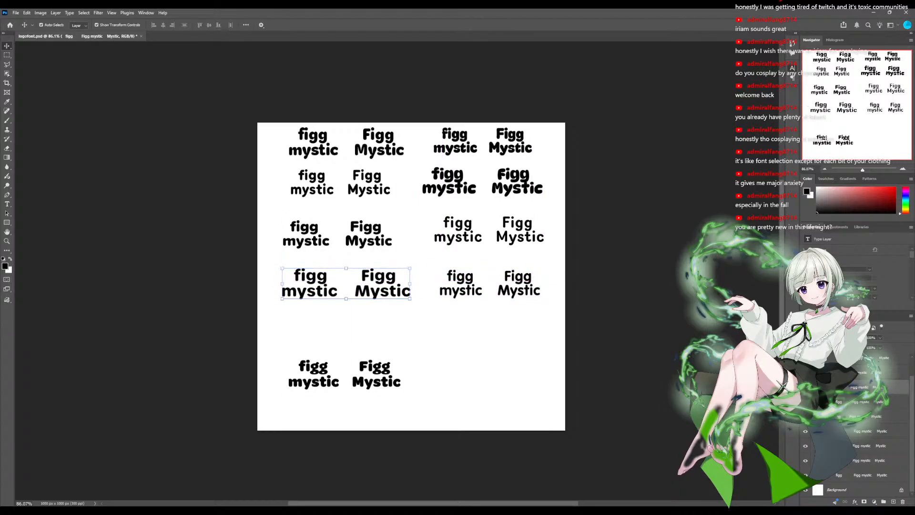
- Centre the OmnesArabic sample at the foot of the canvas and lower both fourth-row samples to just above it
left_click_drag(363, 379, 434, 404)
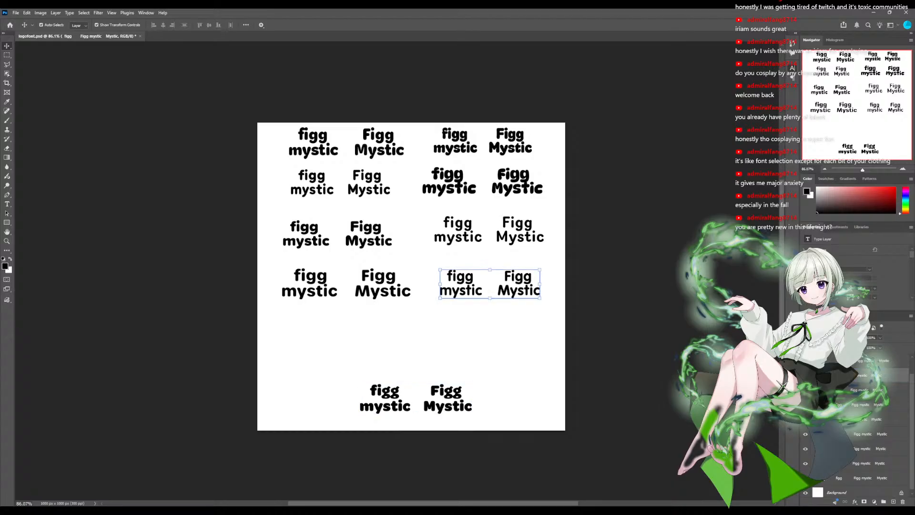
left_click_drag(477, 286, 473, 348)
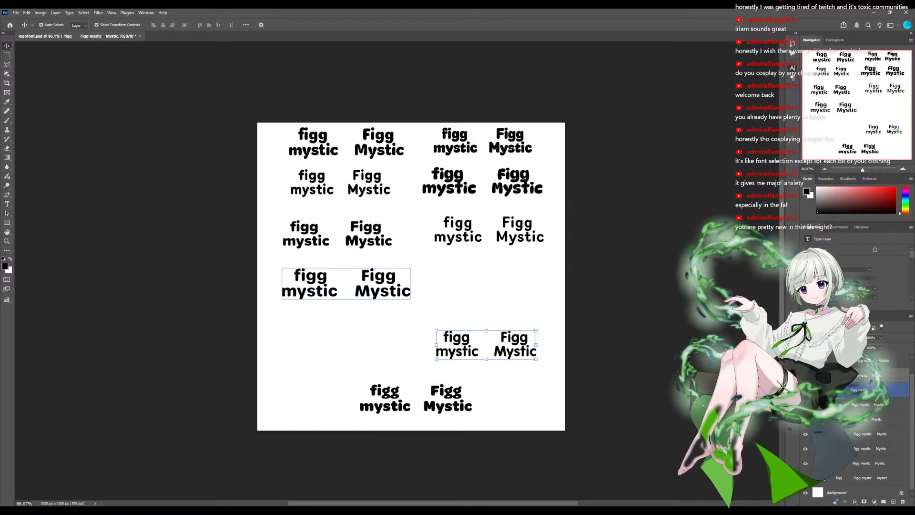
left_click_drag(375, 289, 375, 353)
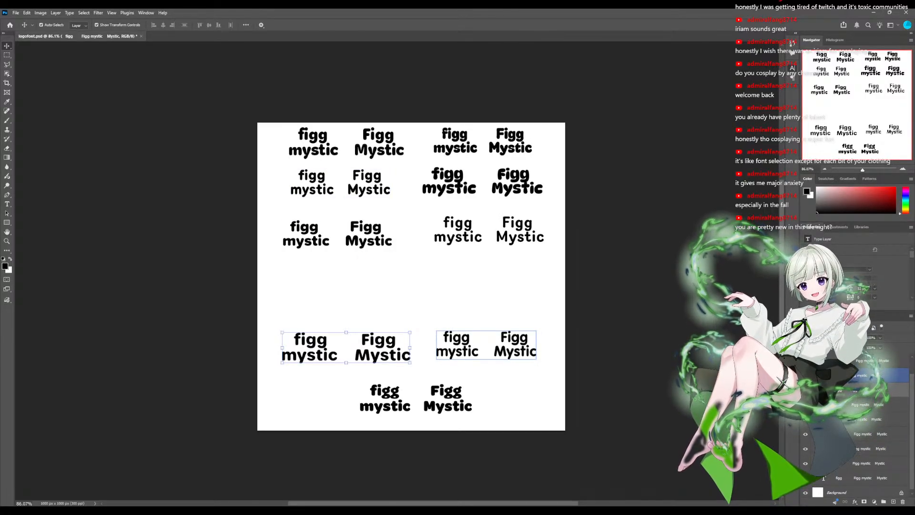
- Lower both third-row samples towards the fourth row and line them up with the two columns
left_click(458, 350)
left_click_drag(462, 235, 456, 289)
left_click_drag(366, 237, 374, 287)
left_click_drag(458, 287, 460, 288)
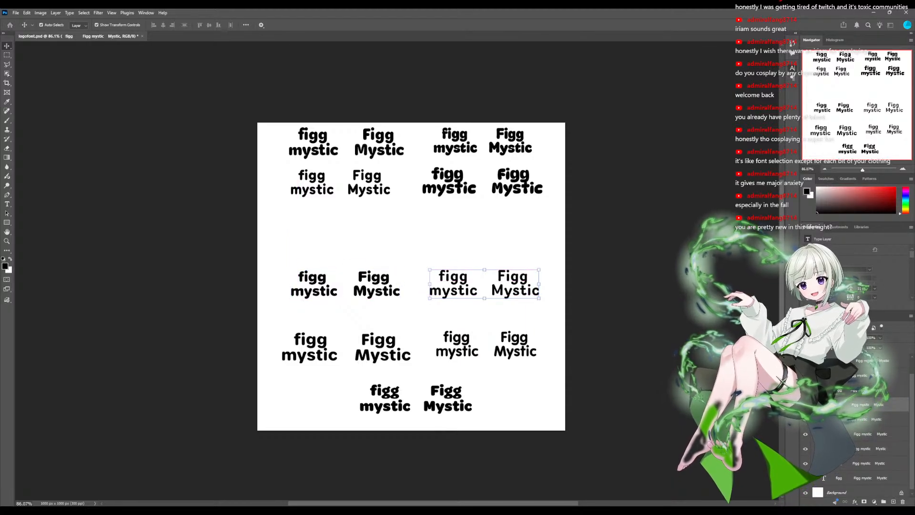
left_click_drag(375, 287, 371, 286)
- Lower the second- and first-row samples so that the upper rows are evenly spaced and aligned in their columns
left_click_drag(455, 188, 455, 228)
left_click_drag(312, 189, 304, 230)
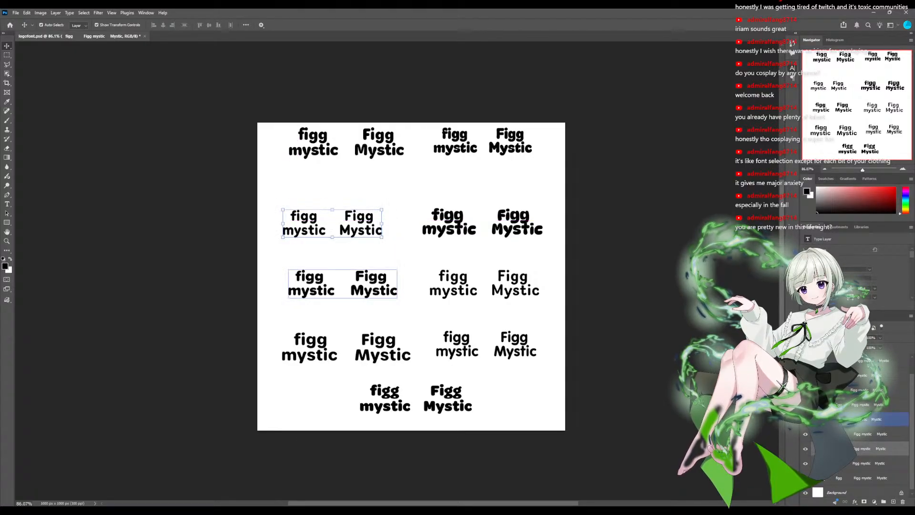
left_click_drag(313, 289, 309, 289)
left_click_drag(458, 146, 453, 167)
left_click_drag(314, 150, 310, 170)
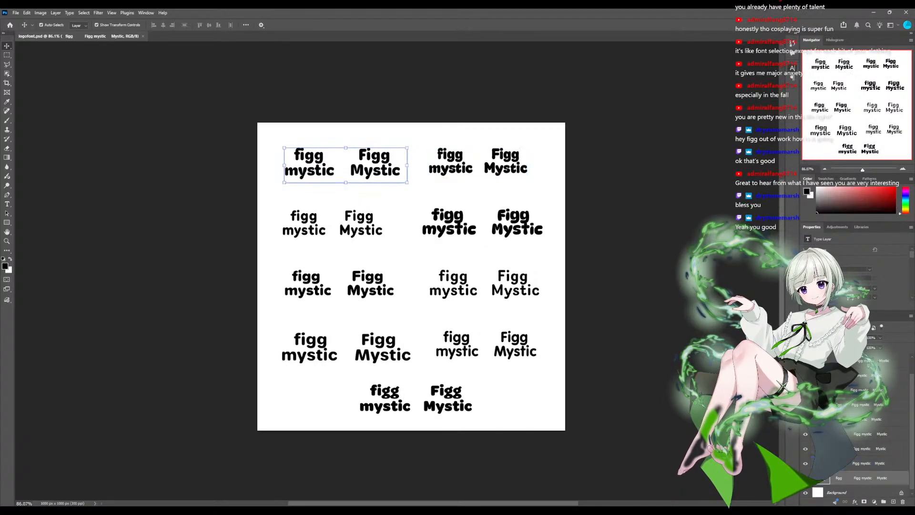
- Collapse the group of text sample layers and add a new empty layer beneath it
scroll(868, 434, "up", 1)
scroll(867, 434, "down", 1)
scroll(868, 420, "up", 1)
left_click(870, 359)
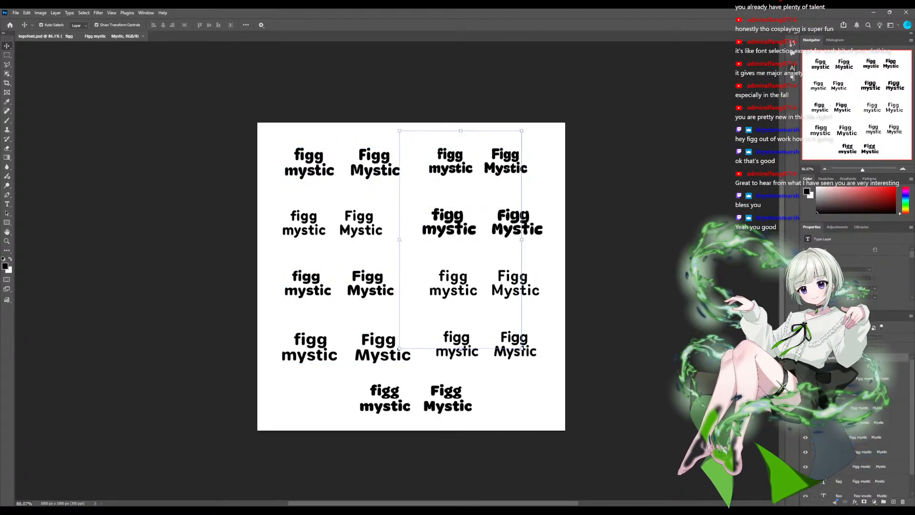
left_click(814, 366)
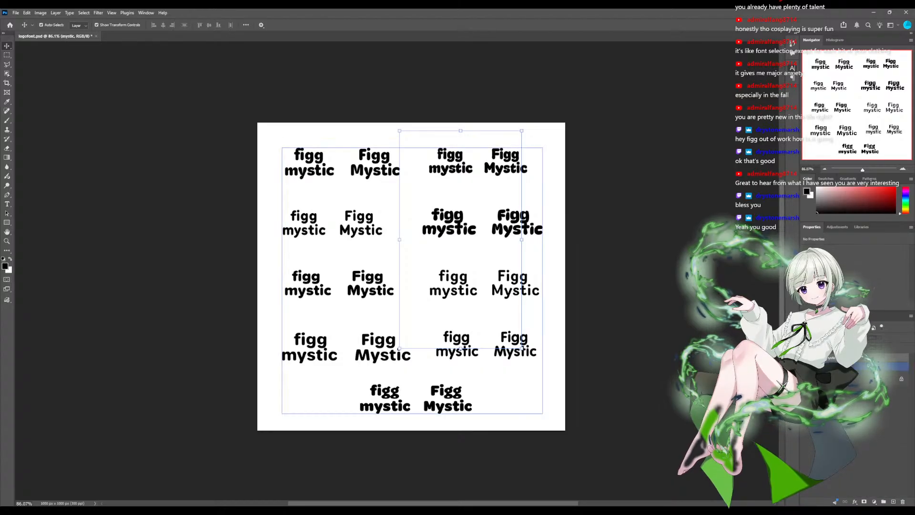
left_click(893, 501)
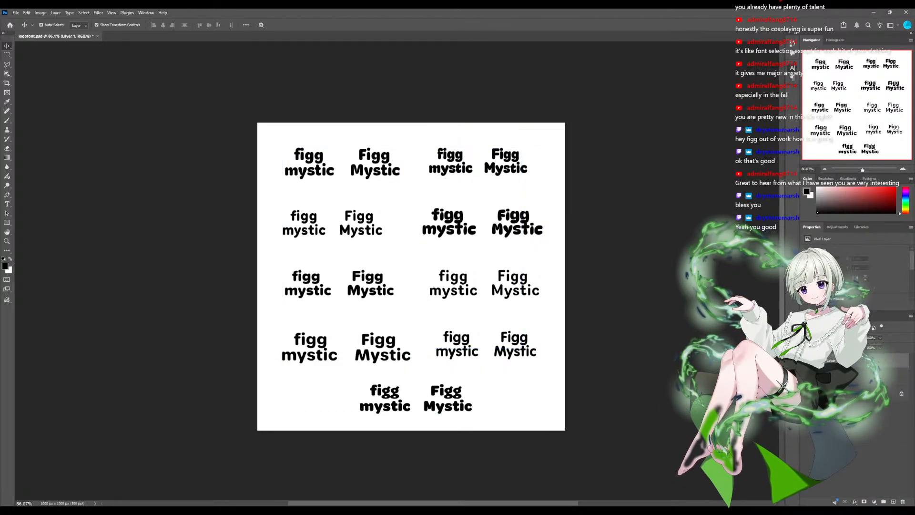
left_click_drag(839, 361, 839, 386)
key("m")
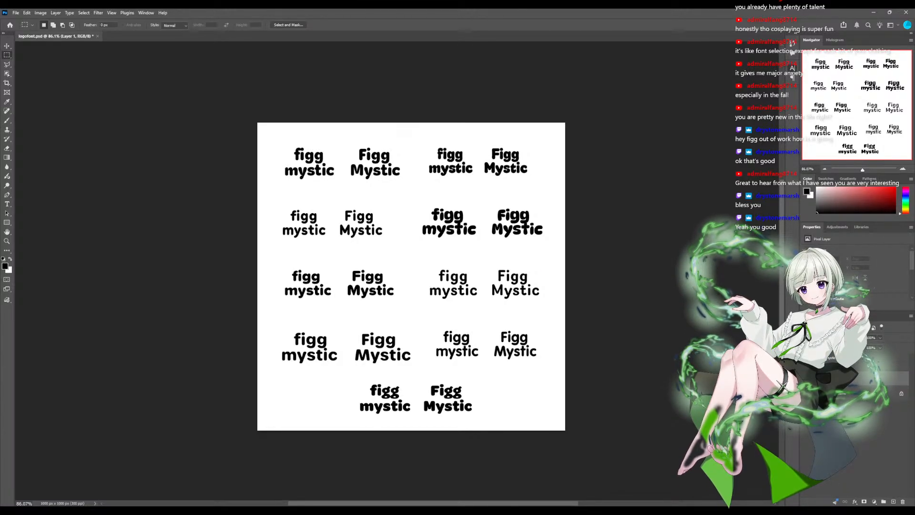
scroll(399, 271, "up", 4)
scroll(399, 270, "down", 1)
scroll(399, 271, "right", 2)
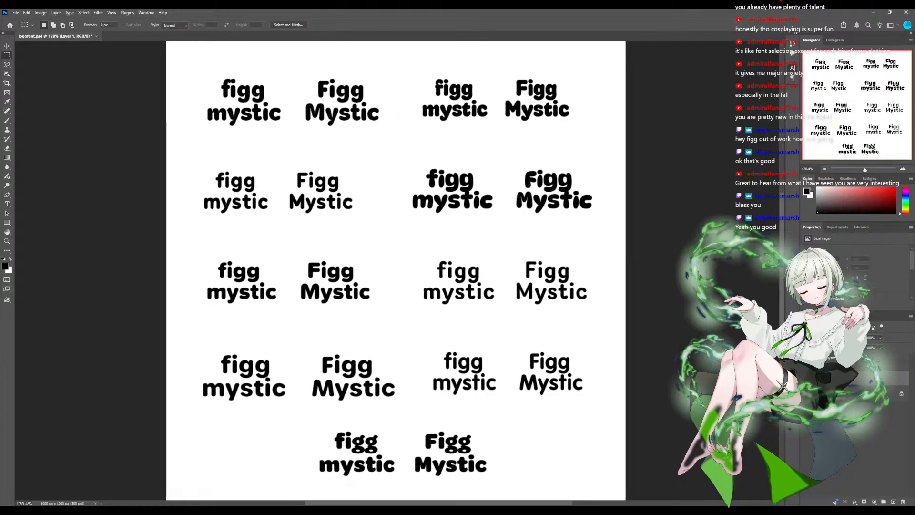
scroll(399, 271, "left", 1)
left_click_drag(213, 74, 304, 129)
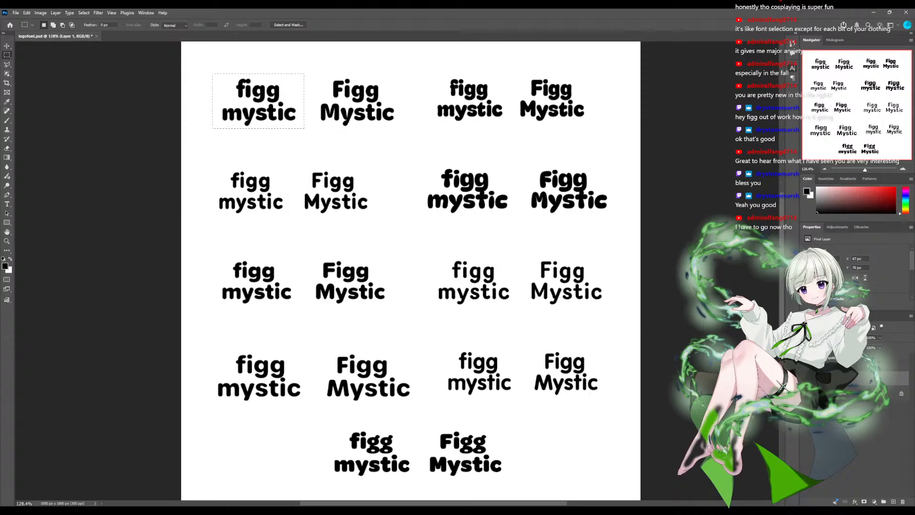
key("ctrl+d")
left_click_drag(212, 74, 303, 128)
- Choose a medium green foreground colour and draw a rectangle about 203 by 123 px behind the first sample's lowercase words
left_click(905, 203)
left_click(832, 189)
left_click_drag(844, 187, 847, 192)
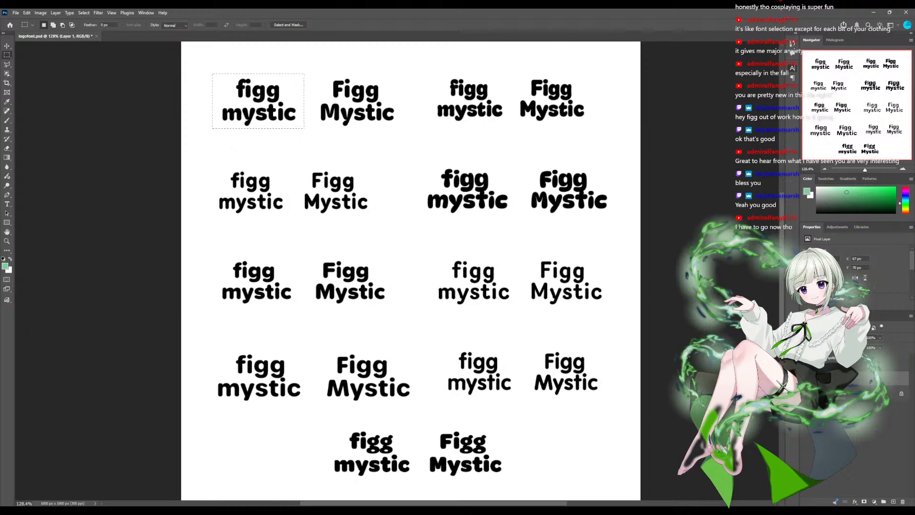
left_click_drag(906, 205, 906, 206)
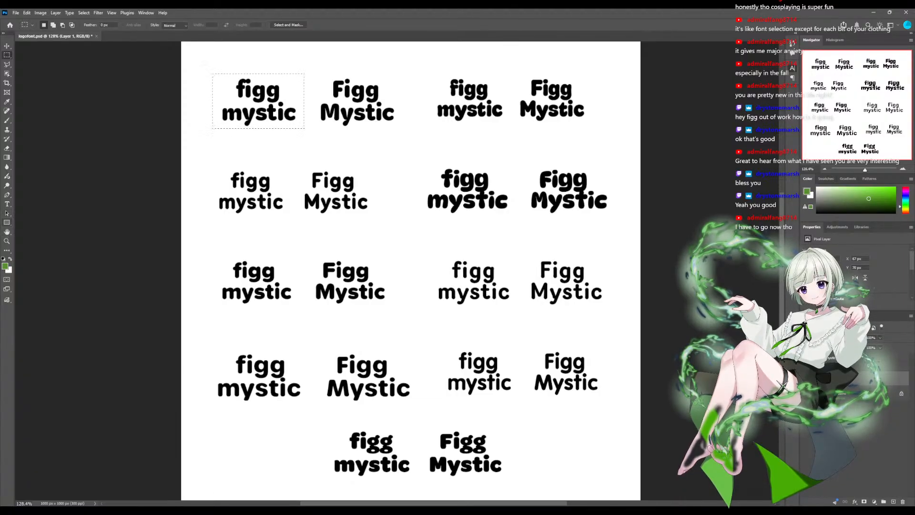
key("u")
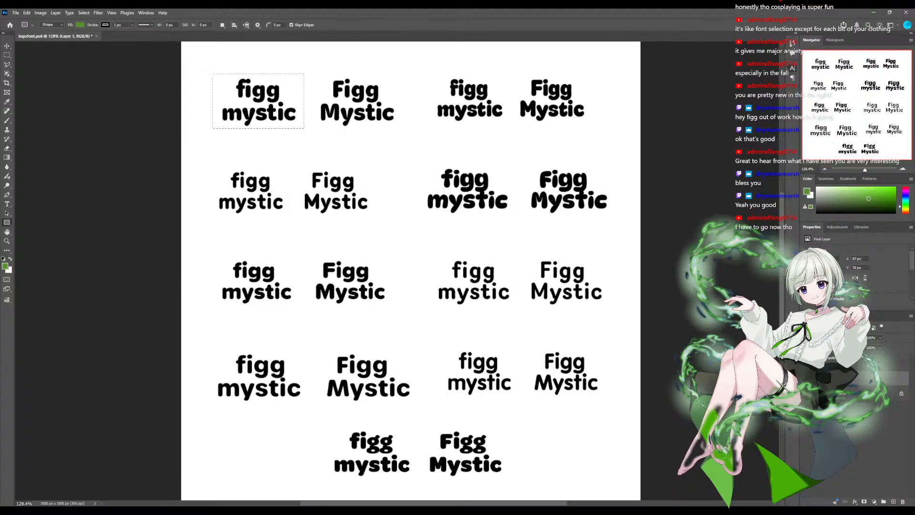
left_click_drag(210, 73, 304, 129)
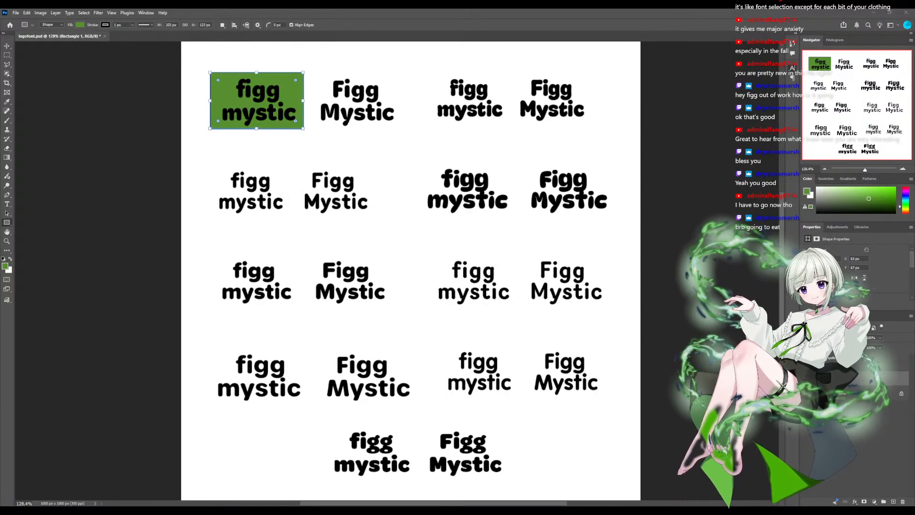
- Clear the selection and tighten the green rectangle's edges around the lowercase words to about 181 by 116 px
key("alt+Tab")
key("ctrl+d")
left_click_drag(210, 100, 217, 100)
left_click_drag(297, 101, 299, 101)
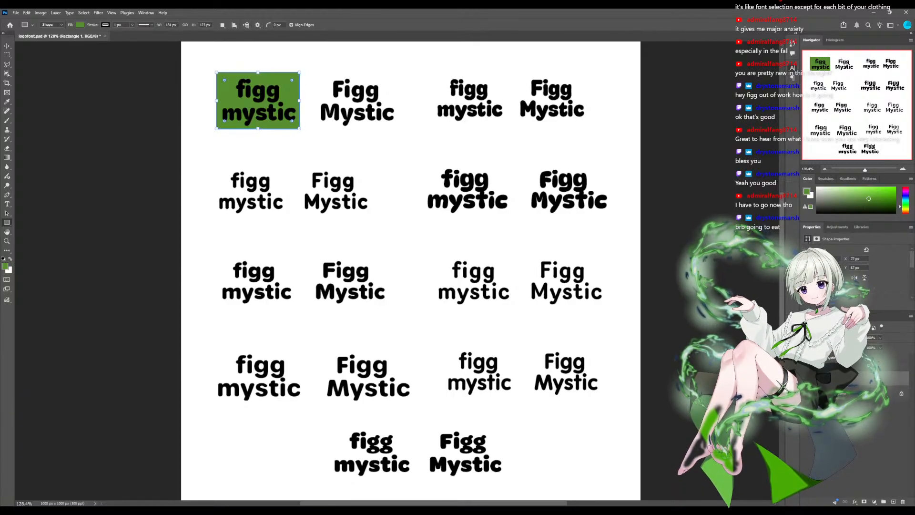
left_click_drag(257, 129, 258, 128)
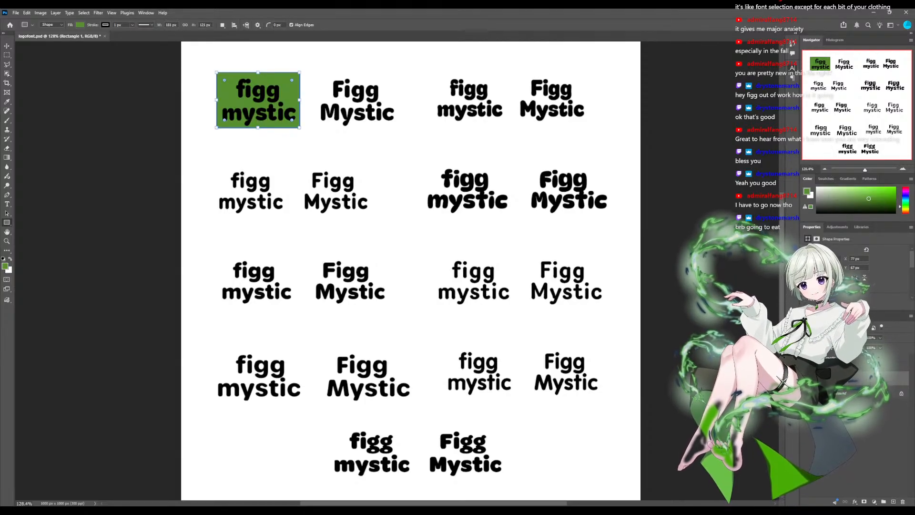
left_click_drag(258, 72, 258, 75)
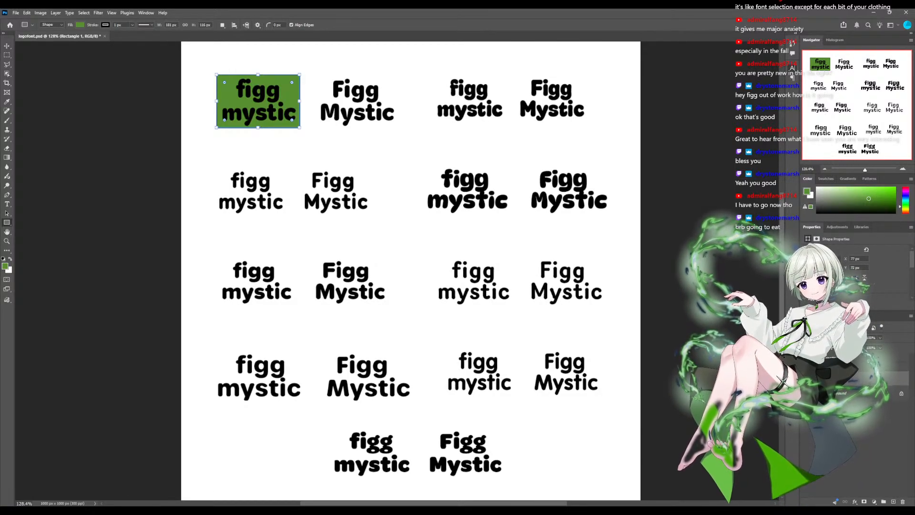
- Place a copy of the green rectangle behind the first sample's capitalised words and delete the stray small rectangle
key("ctrl+v")
left_click_drag(391, 172, 408, 269)
key("v")
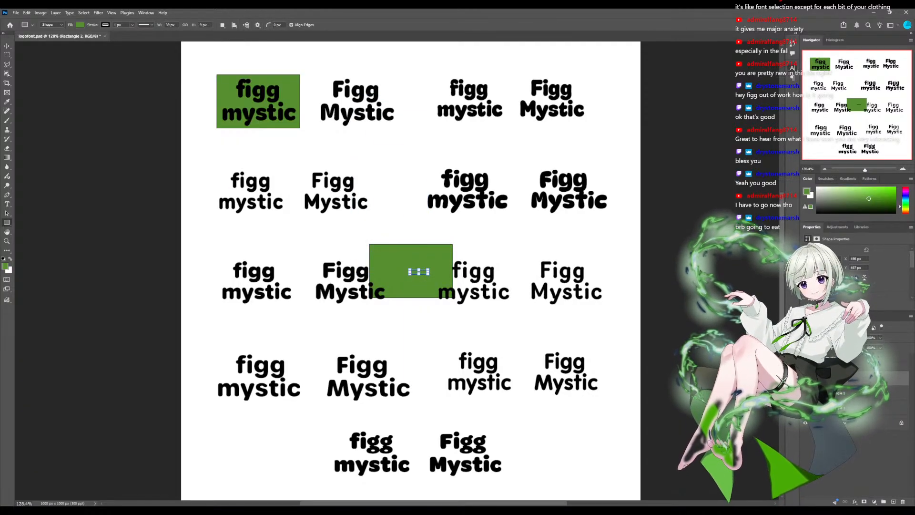
left_click(477, 320)
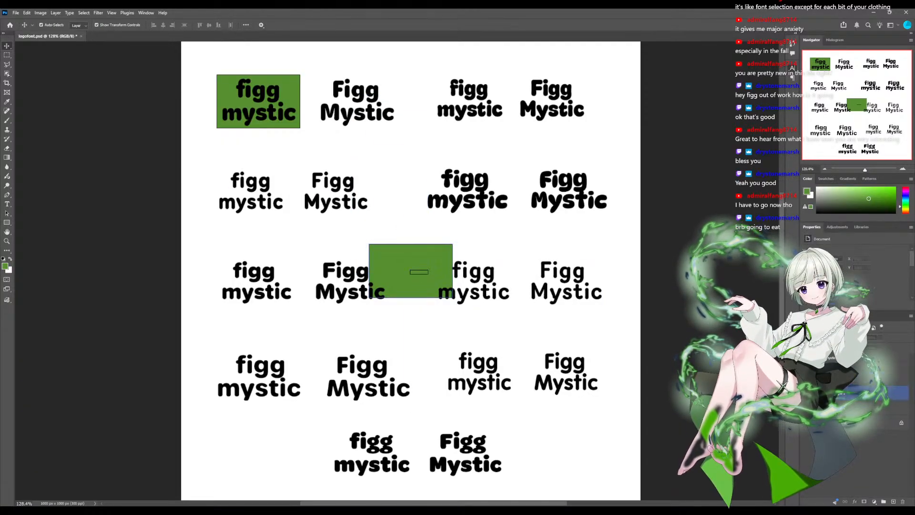
left_click_drag(418, 277, 369, 104)
left_click(419, 272)
key("Delete")
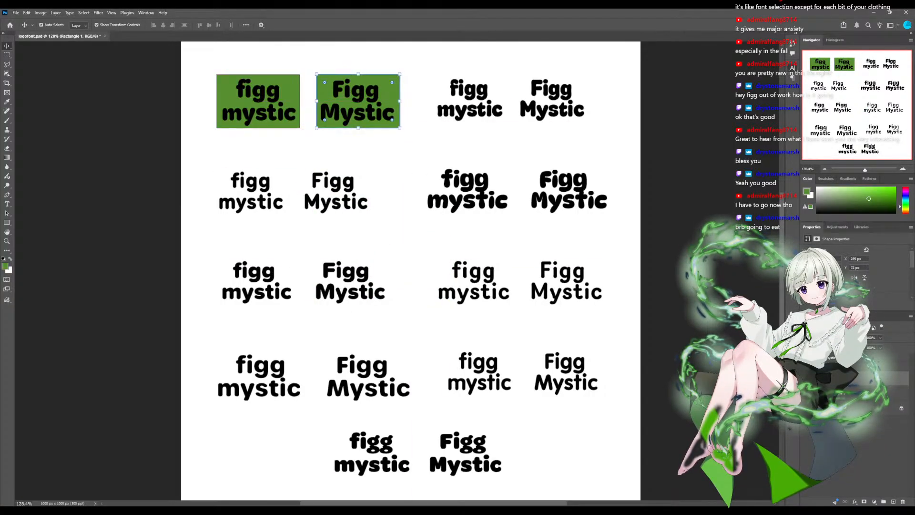
- Place two copies of the green rectangle behind the second sample's lowercase and capitalised words, aligned with the top row
key("ctrl+v")
left_click_drag(411, 271, 469, 102)
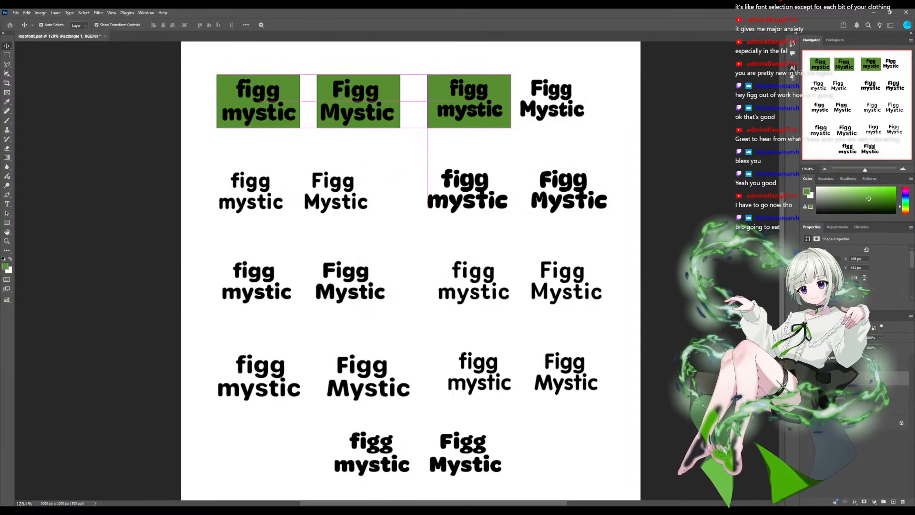
key("ctrl+v")
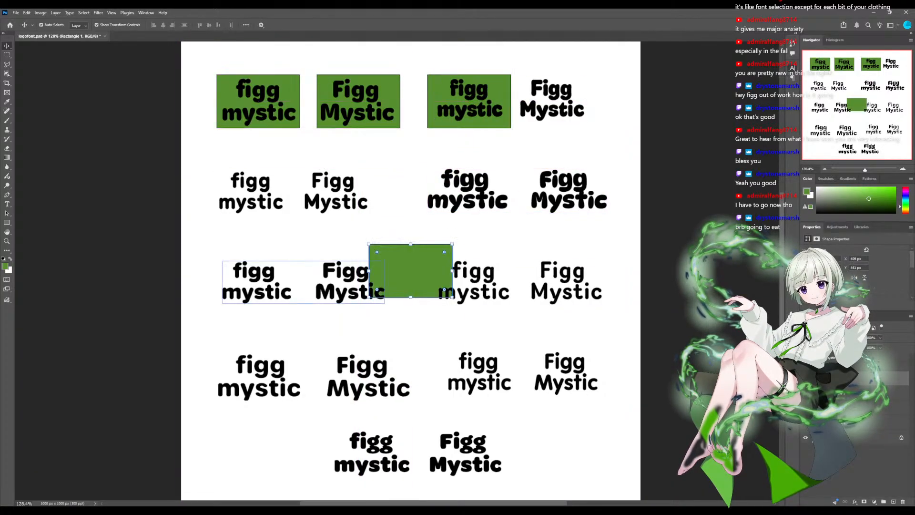
left_click_drag(391, 277, 543, 107)
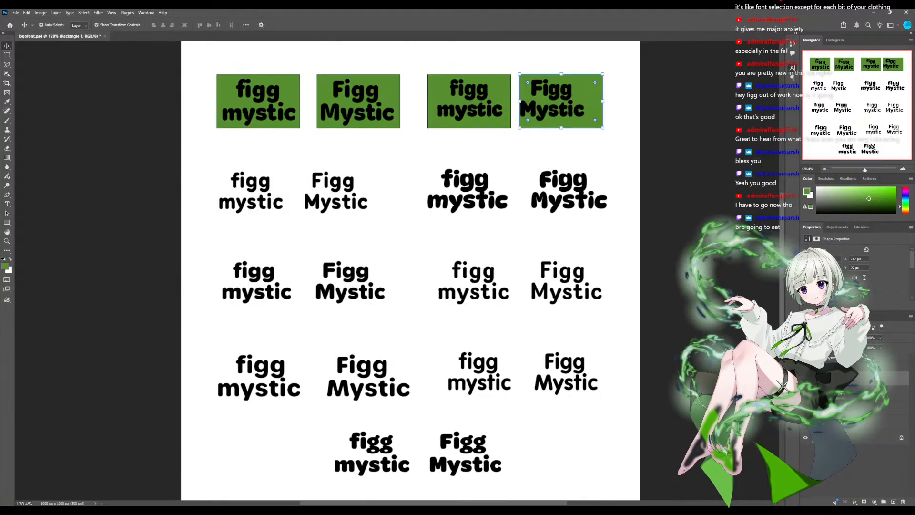
key("m")
mouse_move(180, 78)
left_mouse_down()
mouse_move(521, 82)
mouse_move(641, 136)
left_mouse_up()
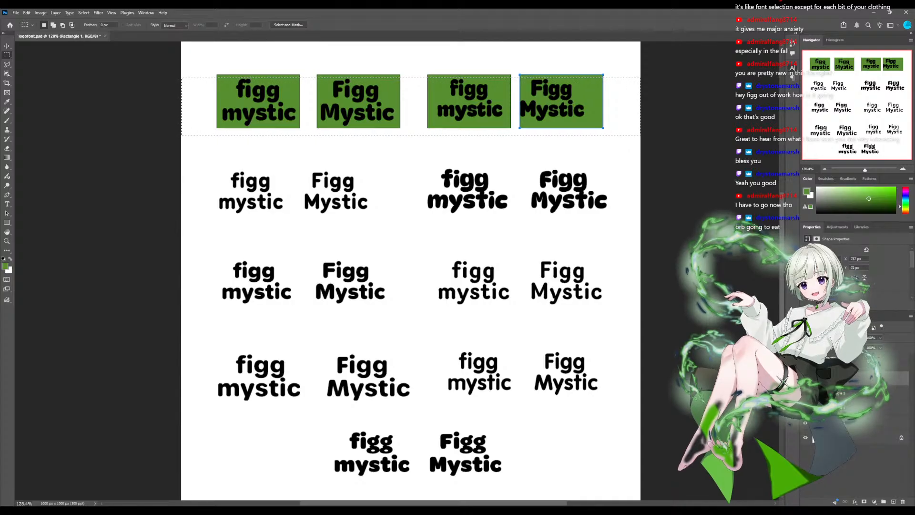
left_click(843, 423, "shift")
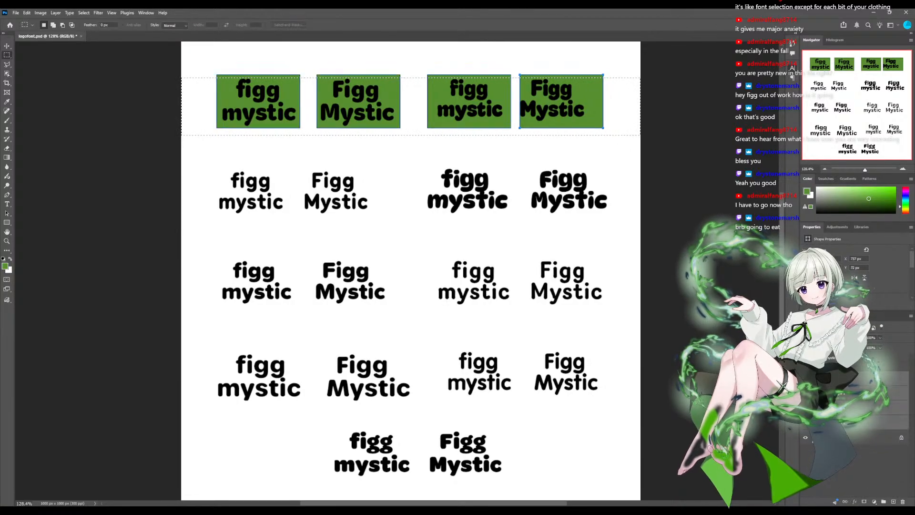
key("ctrl+d")
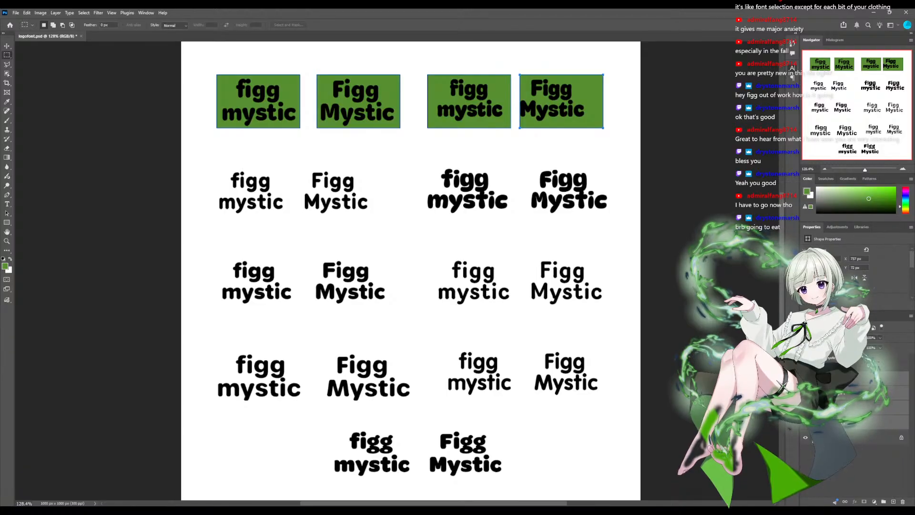
key("ctrl+h")
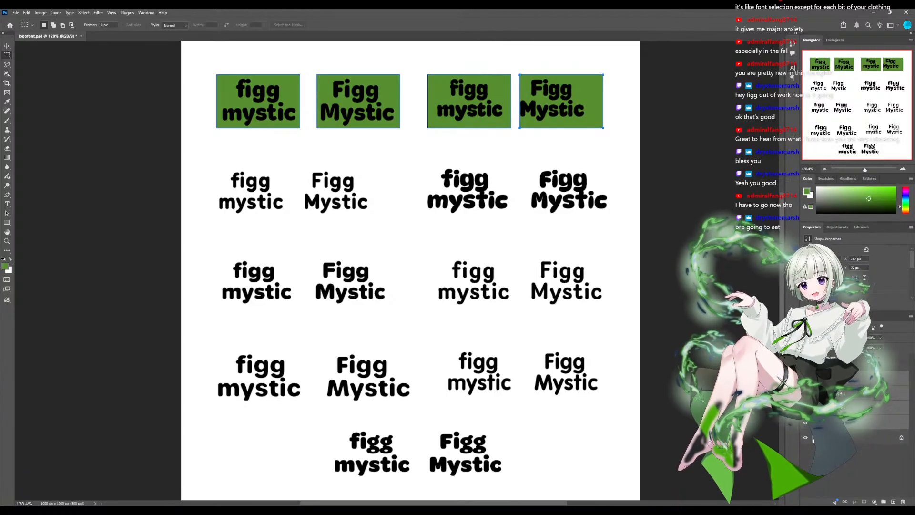
left_click(839, 378)
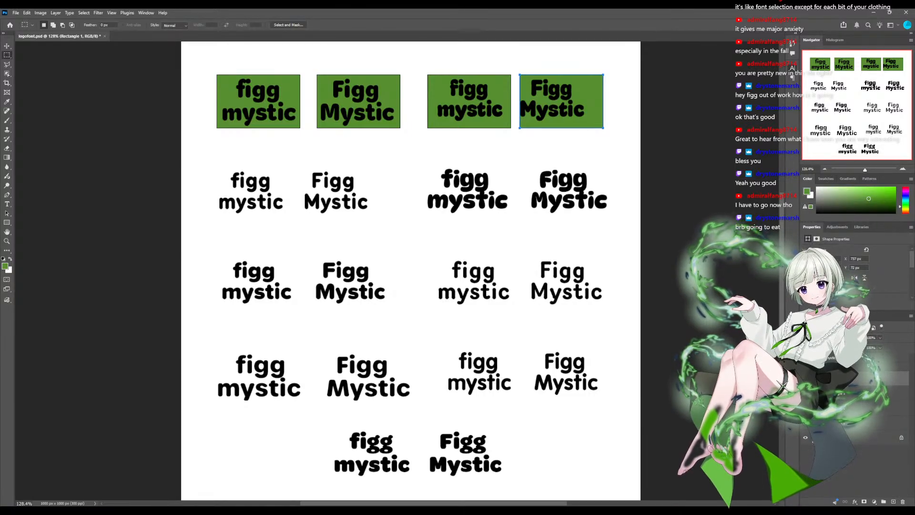
left_click(839, 421, "shift")
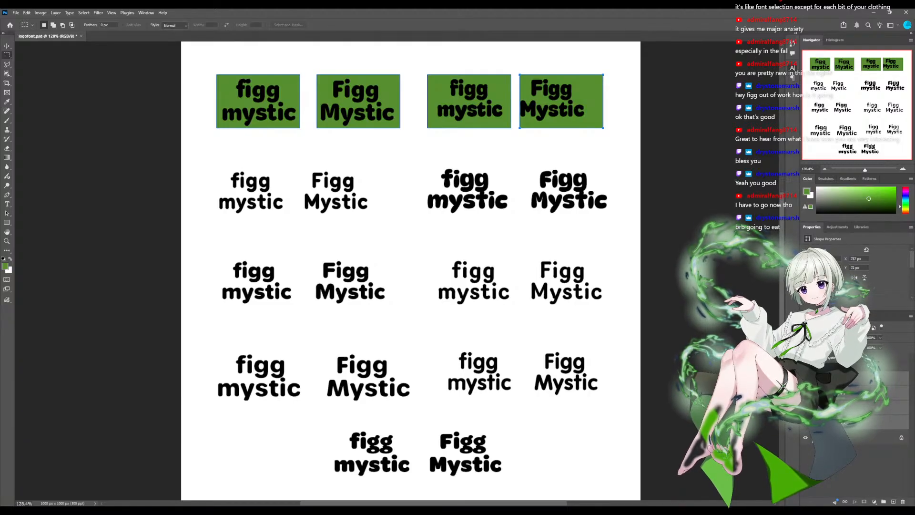
left_click(844, 378)
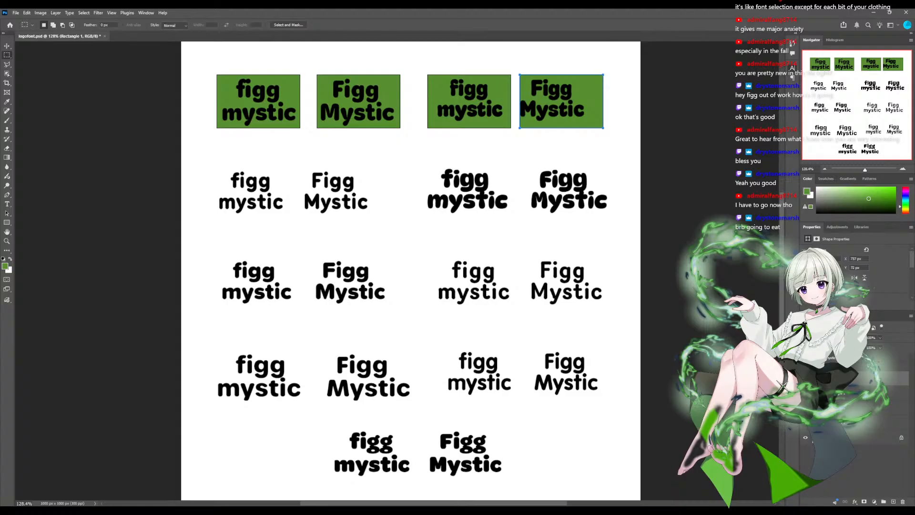
key("ctrl+s")
key("Escape")
left_click_drag(270, 196, 287, 214)
key("ctrl+d")
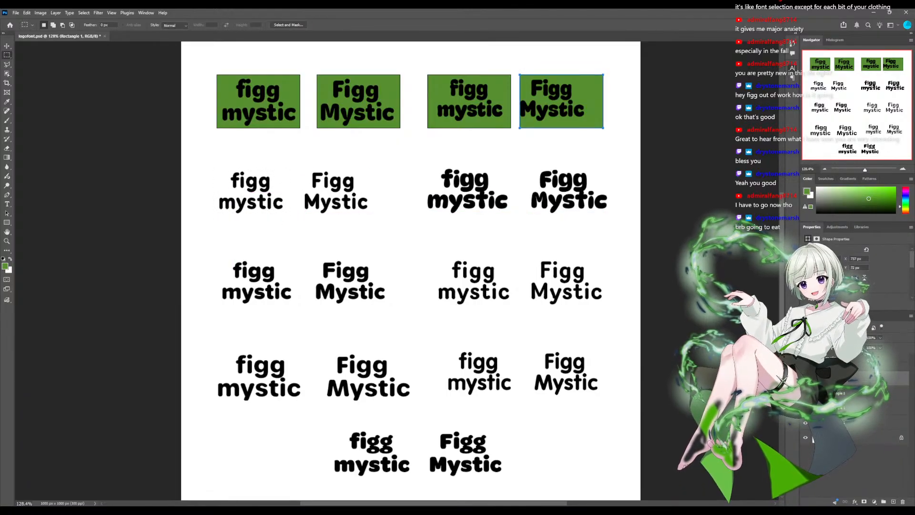
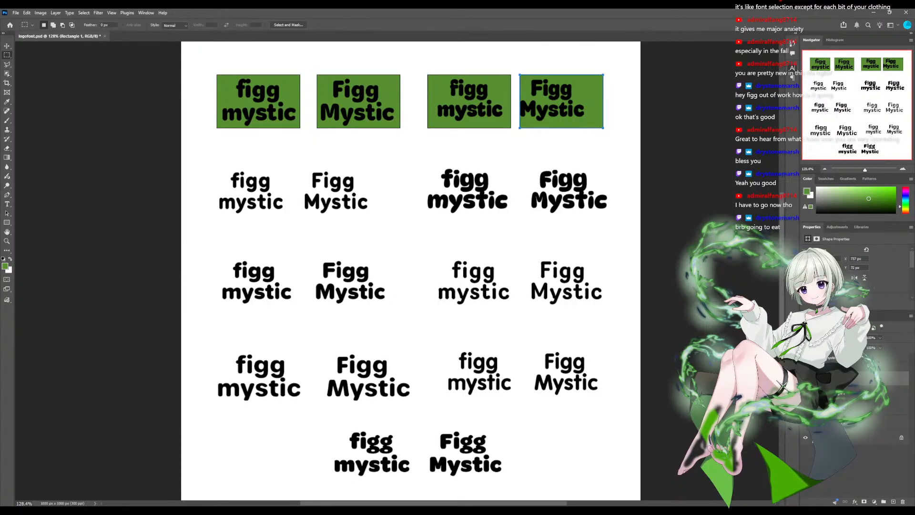
- Select the four green rectangles behind the top row's words and duplicate them
key("v")
left_click(355, 113)
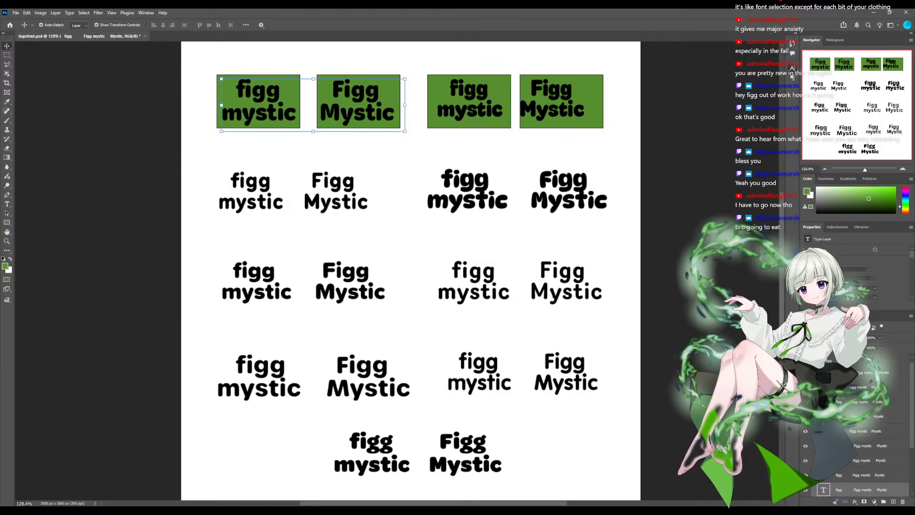
scroll(882, 416, "down", 3)
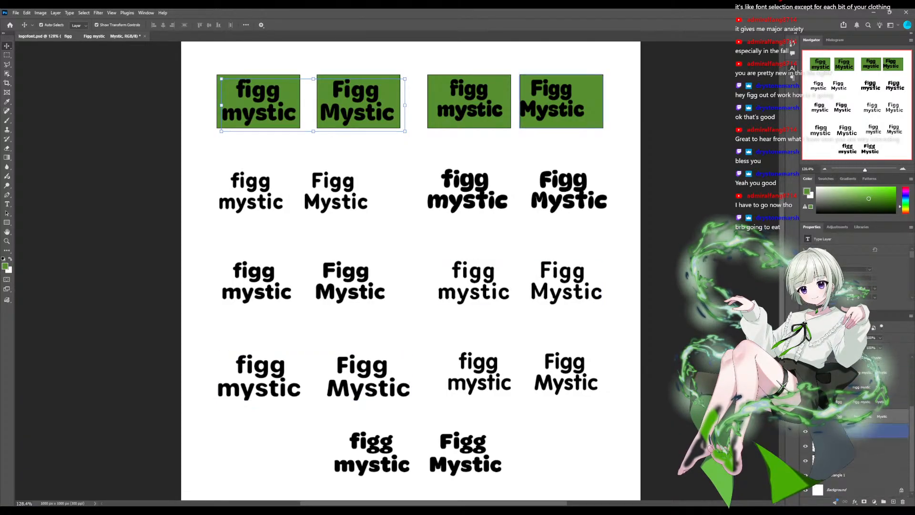
left_click(882, 431)
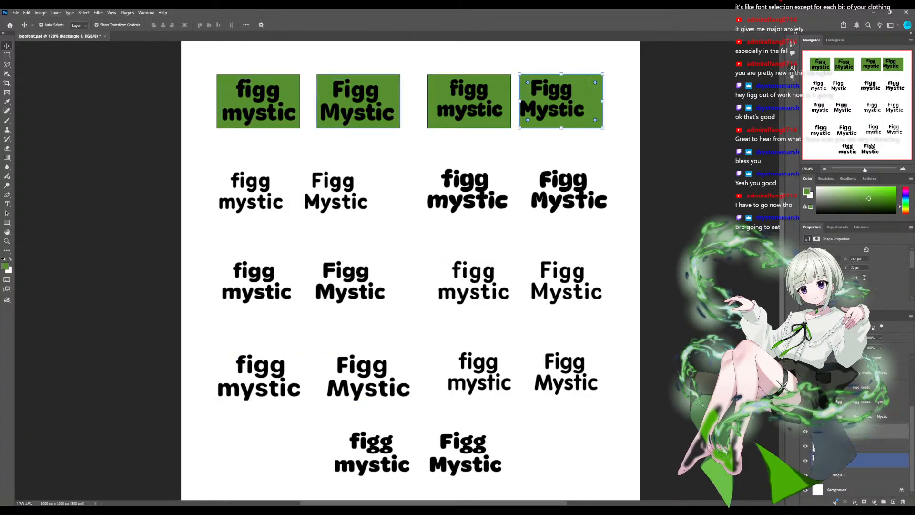
left_click(882, 475, "shift")
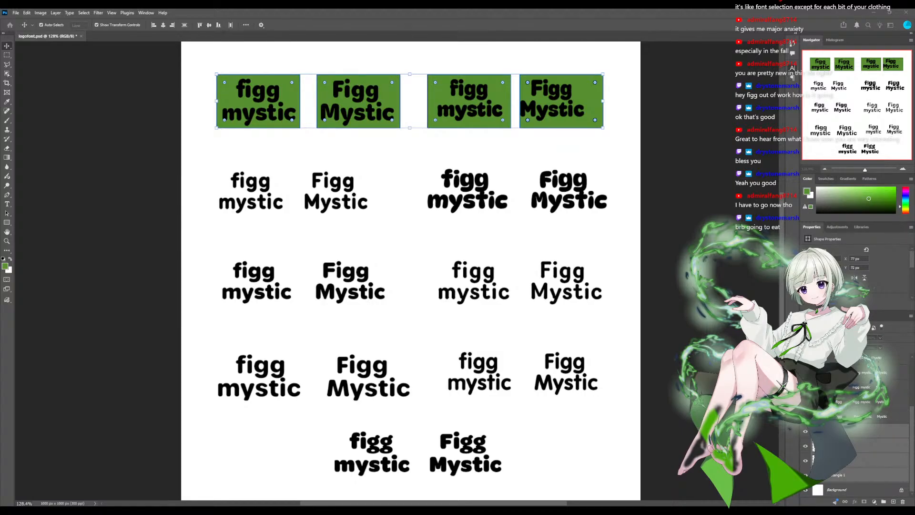
key("ctrl+j")
- Try to move the copied first rectangle down to the second row
scroll(882, 419, "down", 2)
left_click(882, 419)
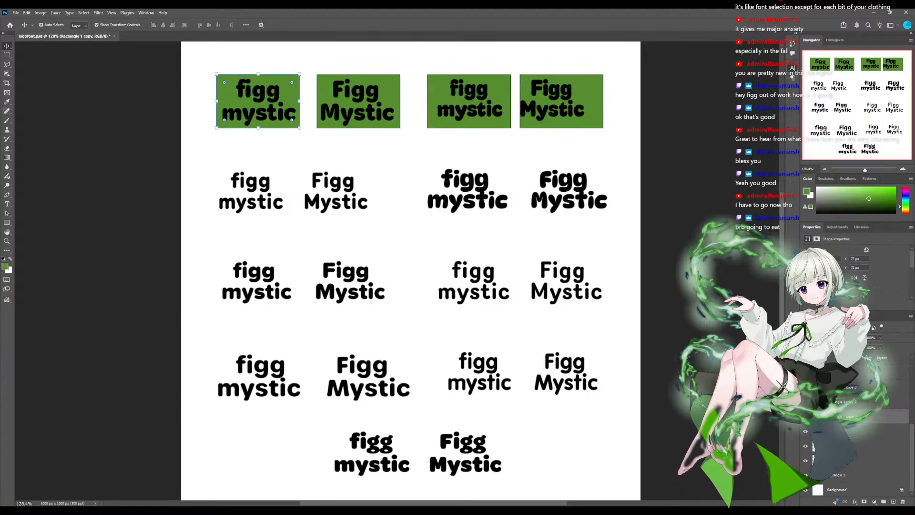
left_click_drag(258, 112, 255, 153)
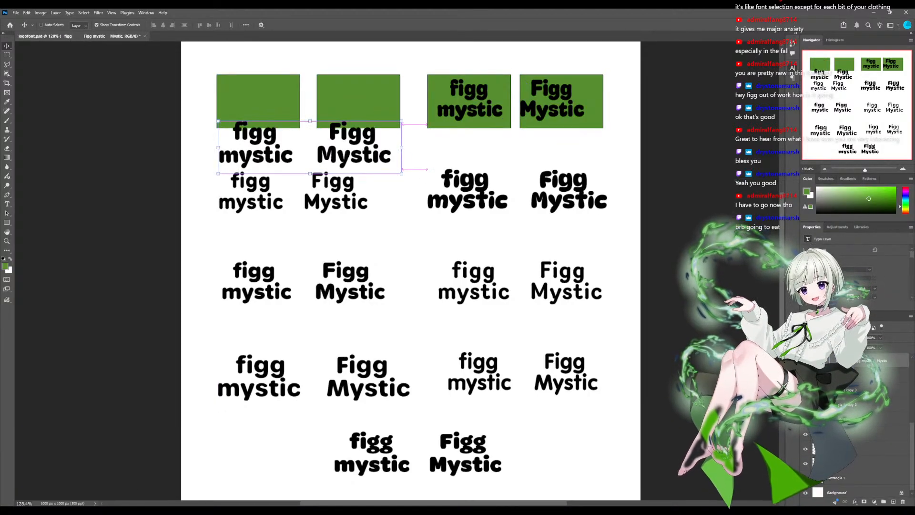
key("ctrl+z")
- Select all the "figg mystic" text layers and lock them
scroll(882, 381, "up", 3)
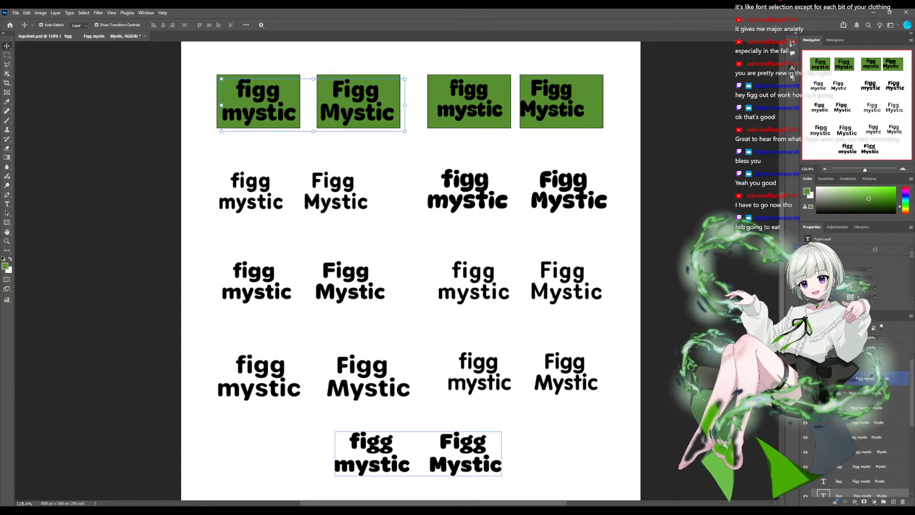
left_click(882, 367)
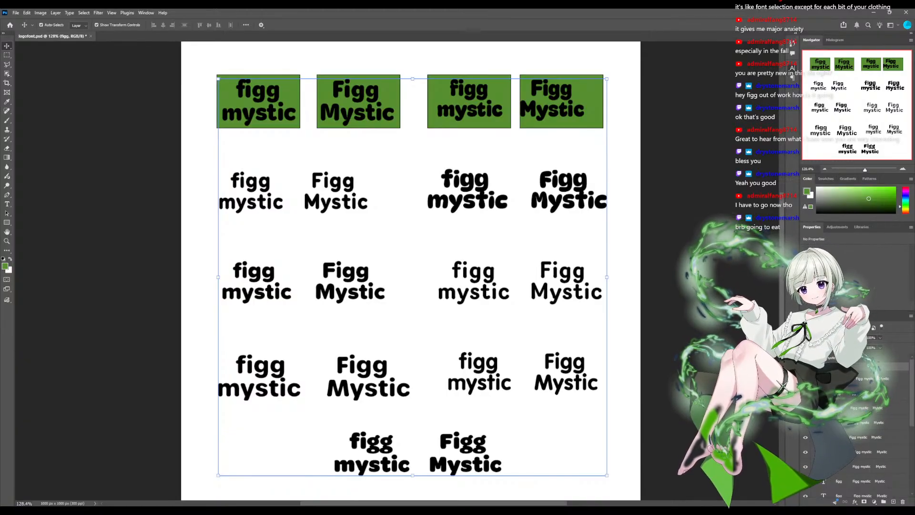
left_click(846, 347)
left_click(882, 378)
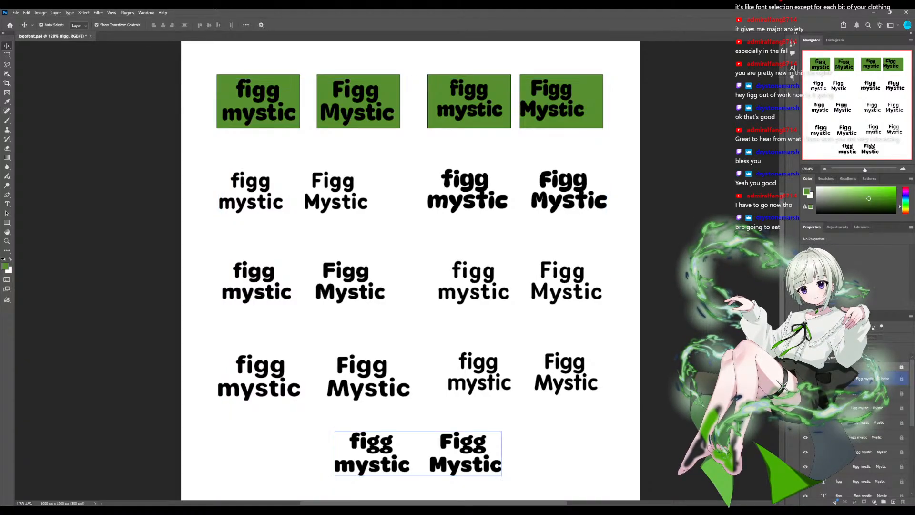
- Move the four copied green rectangles down behind the second row's lowercase and capitalised words
scroll(882, 420, "down", 4)
left_click(877, 465)
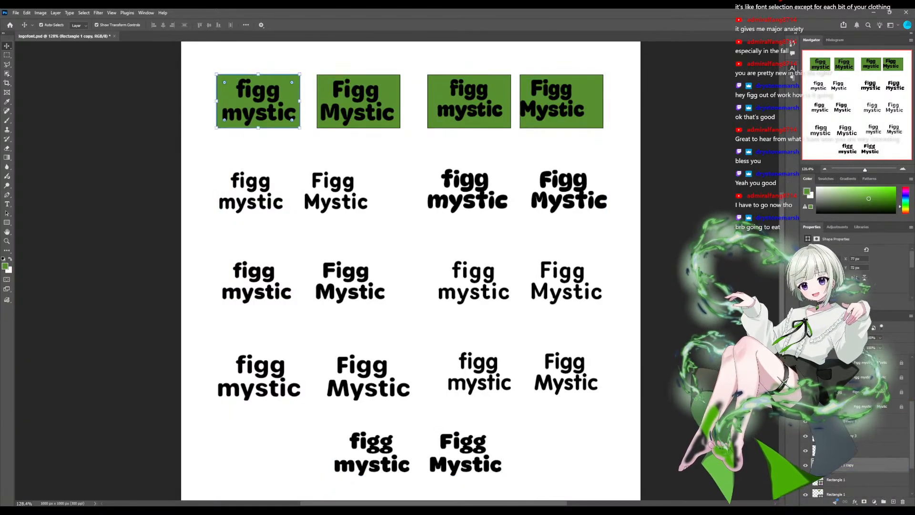
left_click_drag(258, 101, 251, 192)
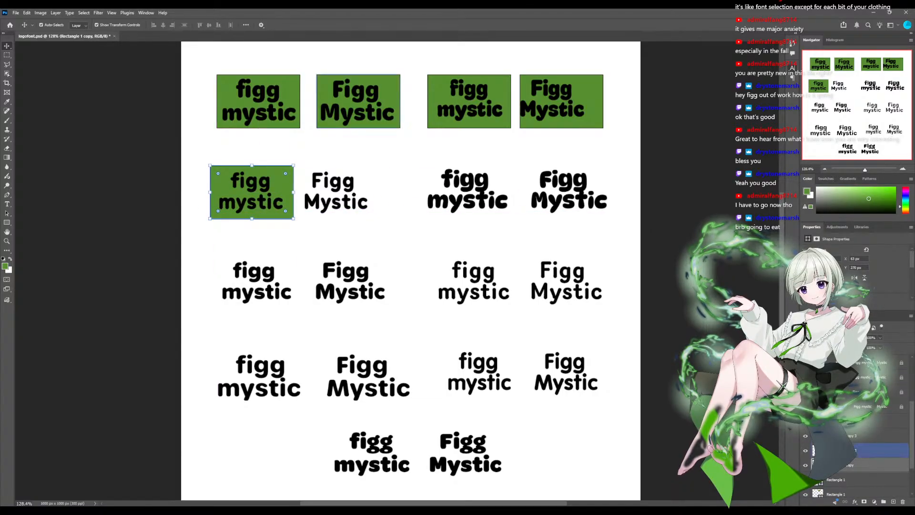
left_click_drag(359, 101, 341, 192)
left_click_drag(469, 101, 466, 191)
left_click_drag(562, 101, 566, 190)
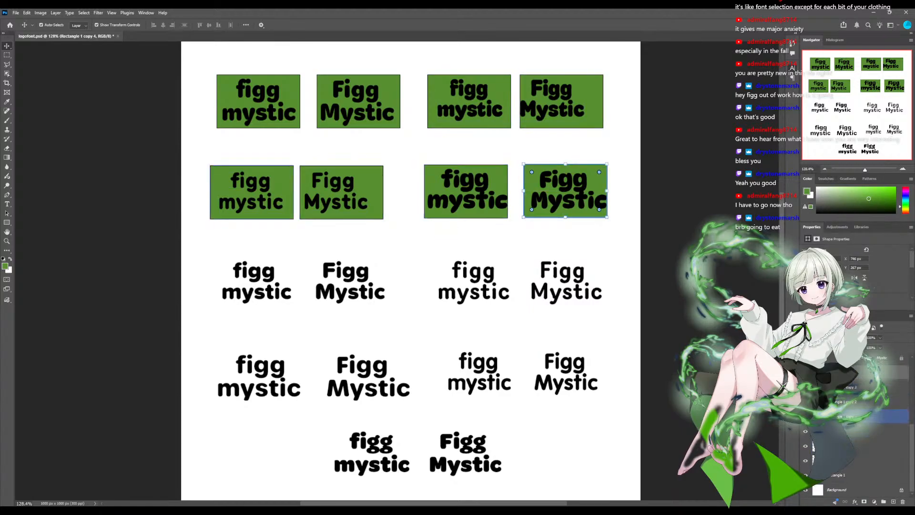
- Duplicate the second row's four green rectangles together and place one set behind the third row and another behind the fourth row
left_click(859, 417, "shift")
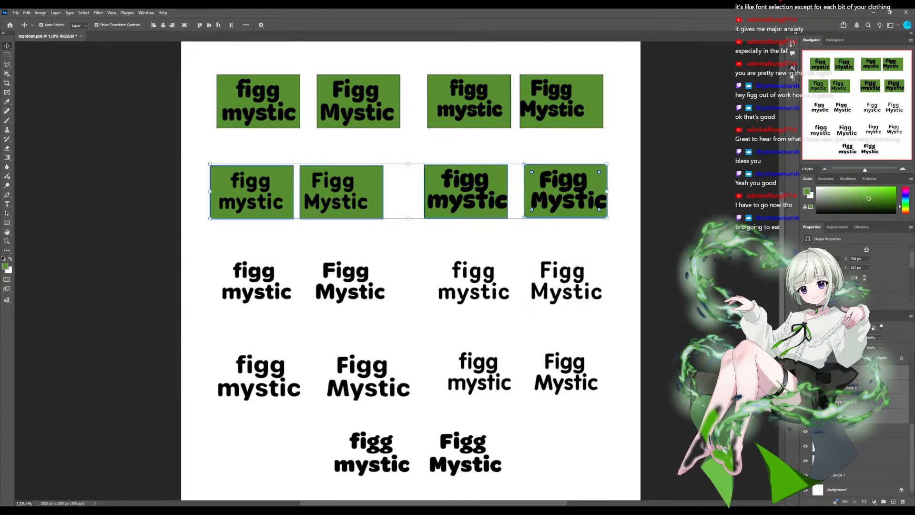
left_click(858, 416)
left_click(858, 388)
left_click(858, 372)
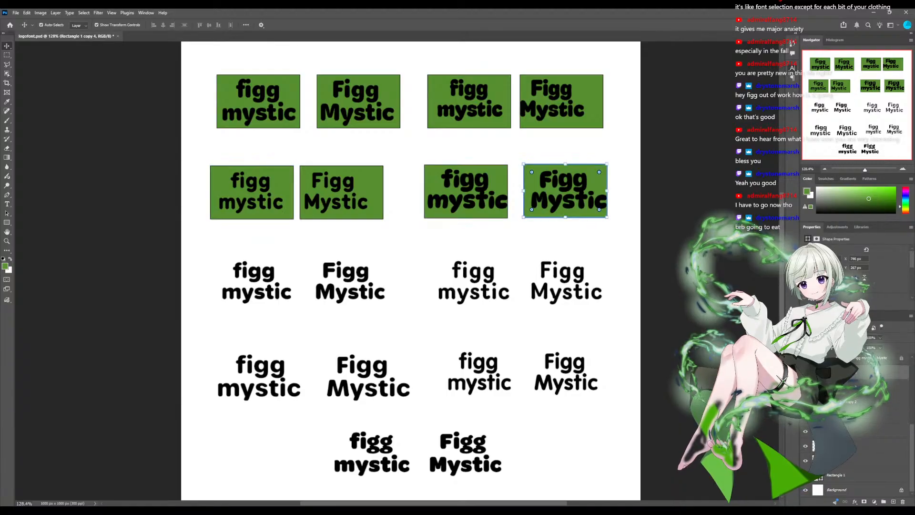
left_click(858, 431, "ctrl")
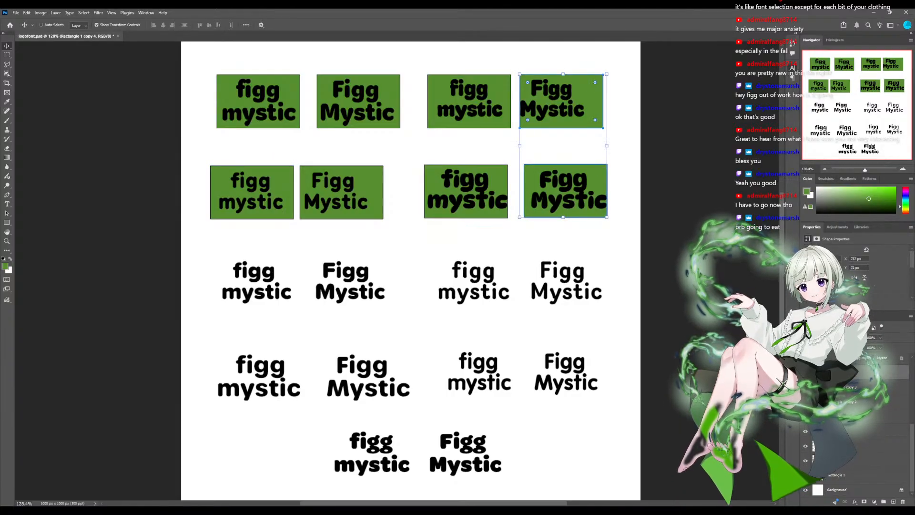
left_click(566, 191)
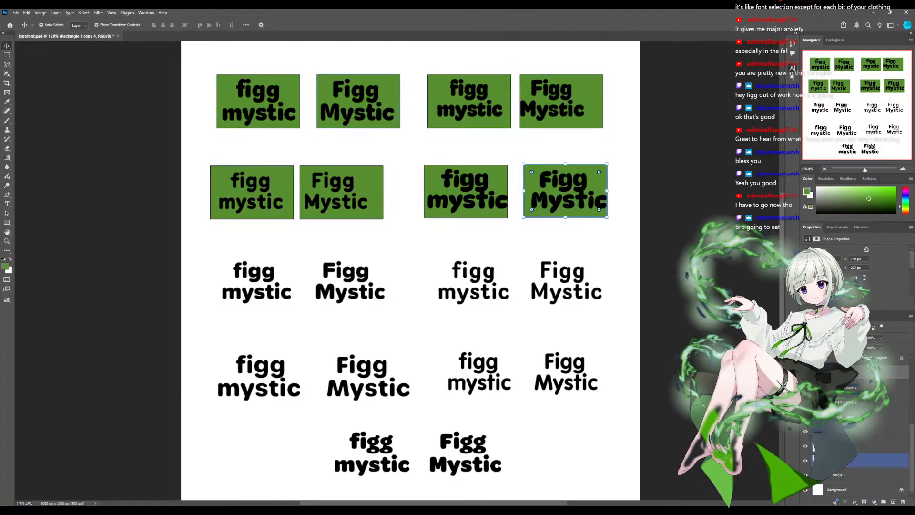
left_click(858, 417, "shift")
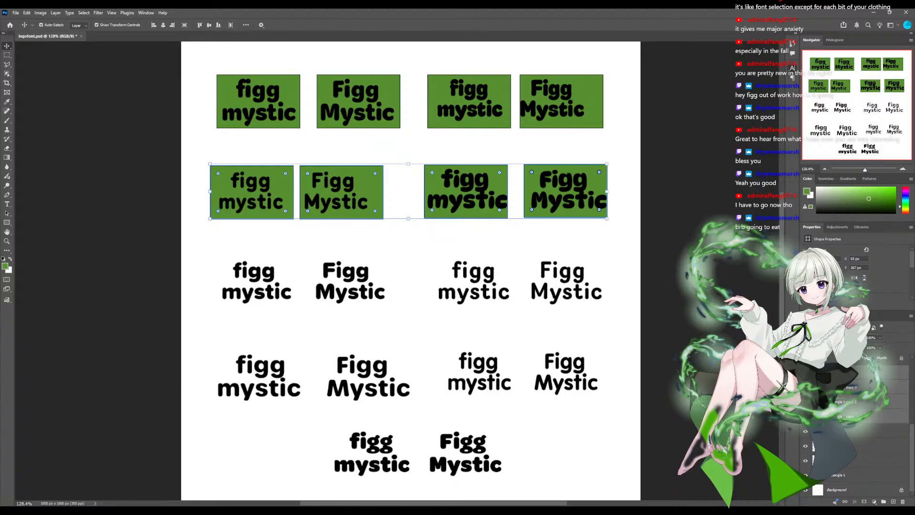
key("ctrl+j")
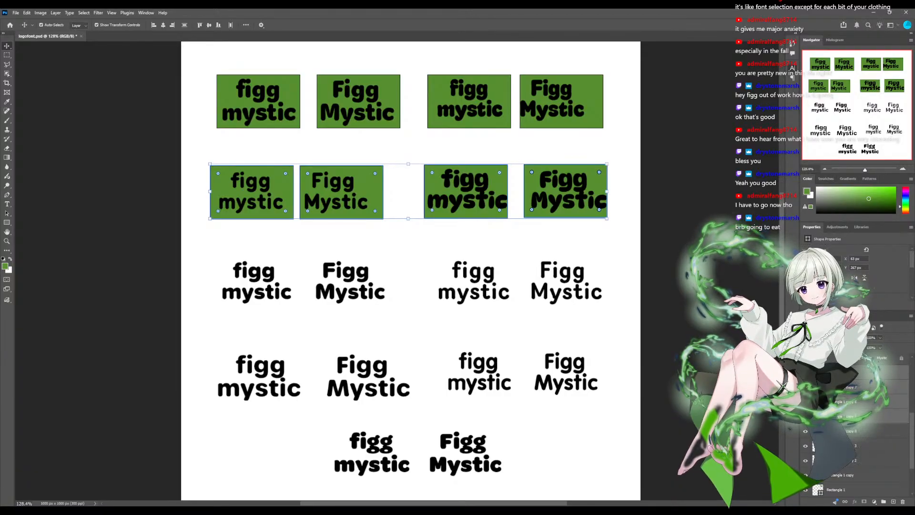
left_click_drag(466, 191, 466, 282)
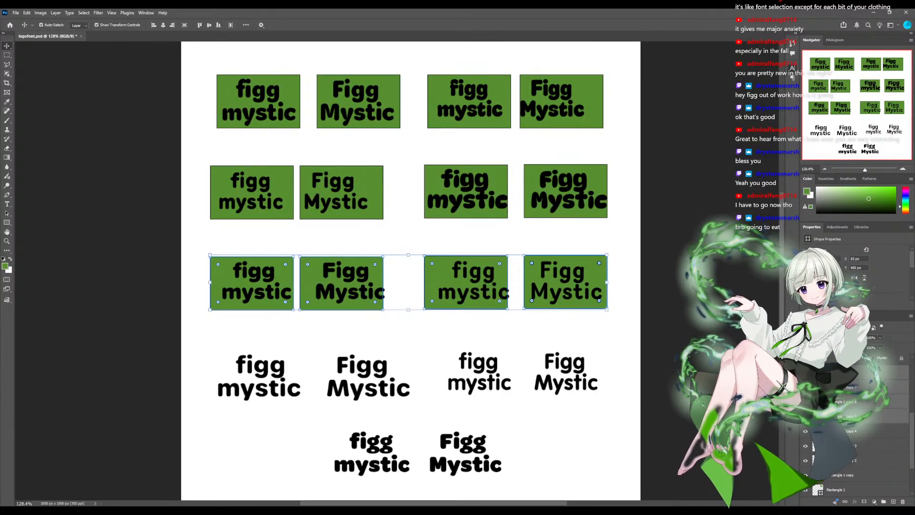
left_click_drag(466, 282, 461, 373)
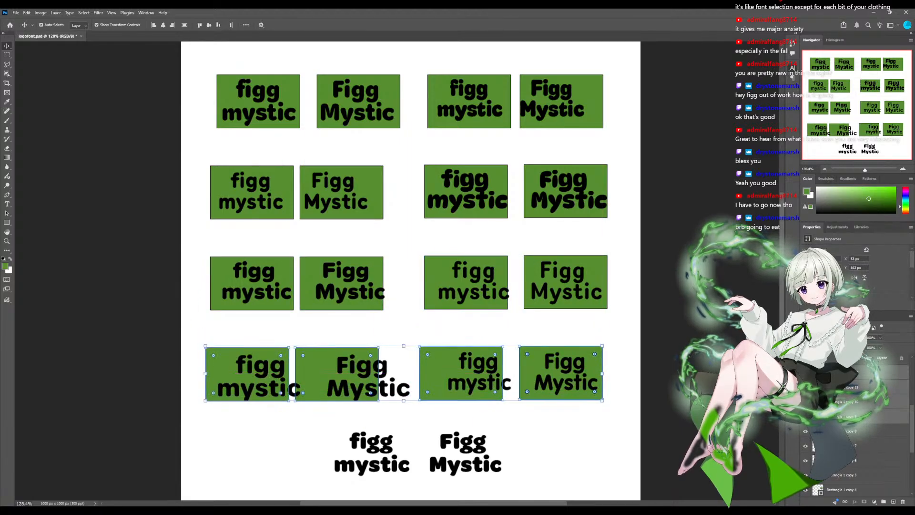
- Copy the two green rectangles of the fourth row's second sample and place them behind the bottom sample's words
scroll(410, 266, "down", 3)
scroll(410, 267, "down", 1)
left_click(566, 236)
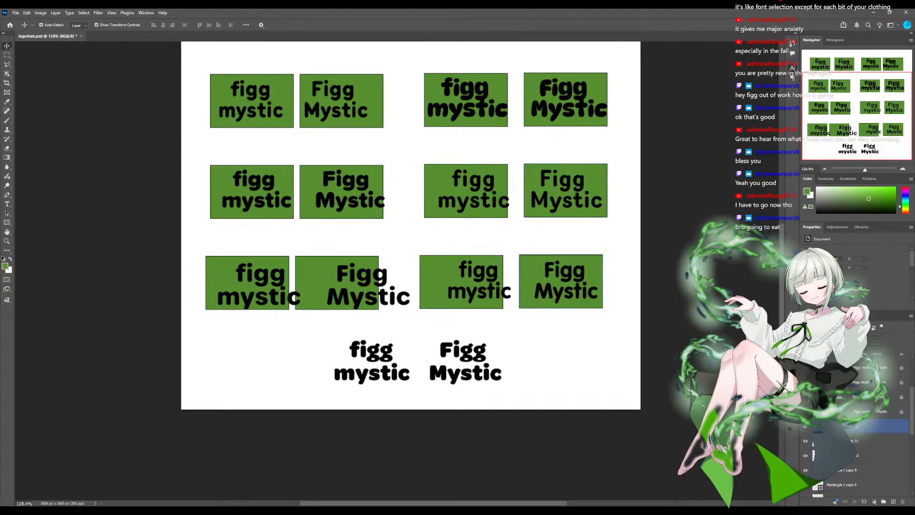
left_click(561, 282)
left_click(462, 282, "shift")
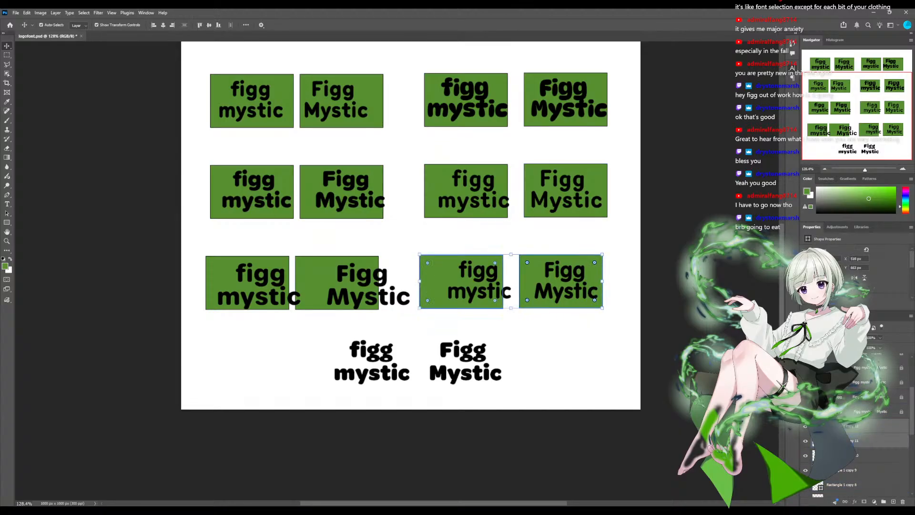
key("ctrl+c")
key("ctrl+v")
left_click_drag(460, 234, 468, 370)
key("ctrl+d")
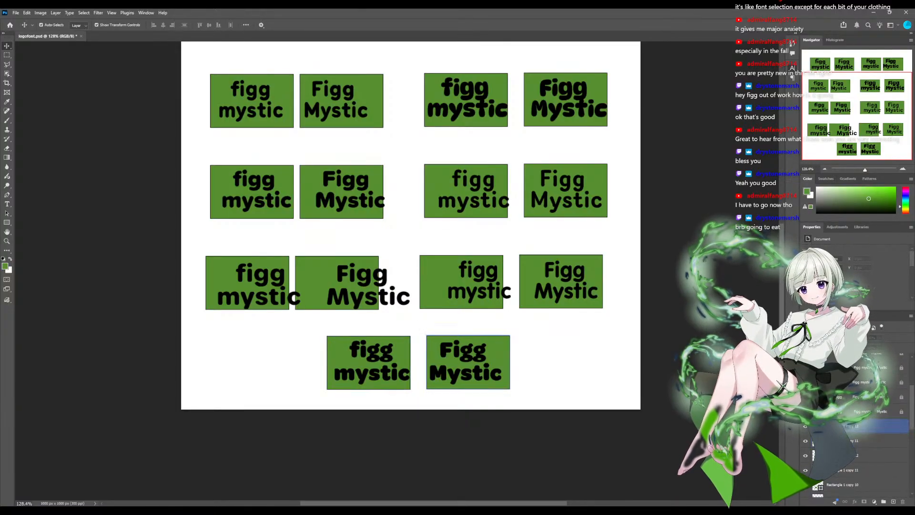
- Group all the green rectangle layers and name the group "boxes"
left_click(469, 363)
scroll(885, 424, "down", 8)
left_click_drag(884, 426, 884, 475)
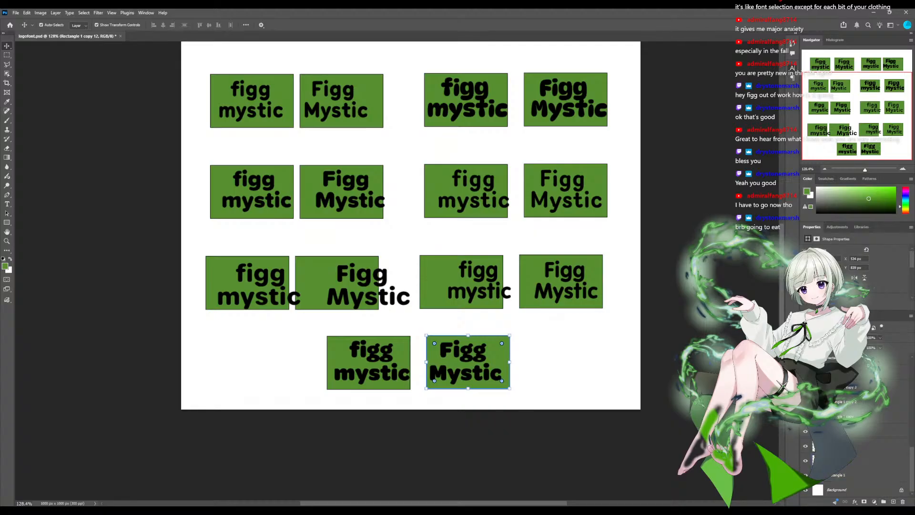
left_click(885, 475, "shift")
key("ctrl+g")
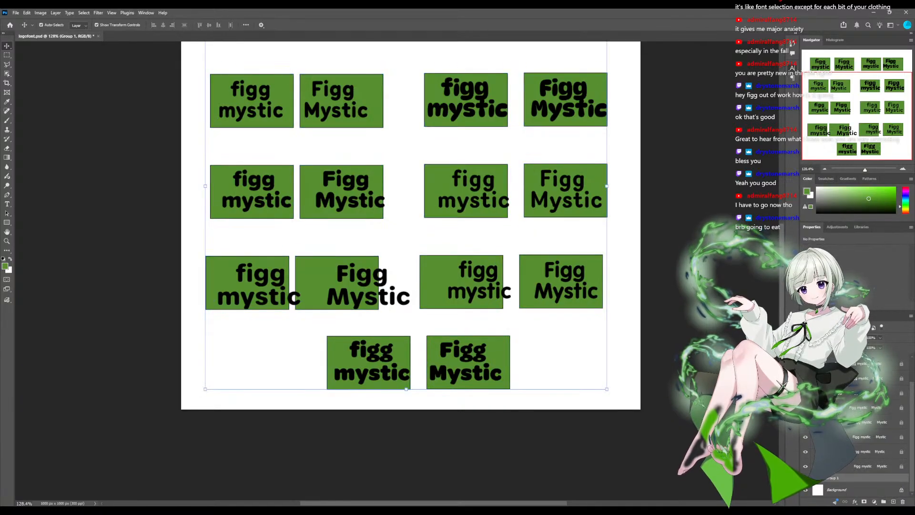
left_click(814, 477)
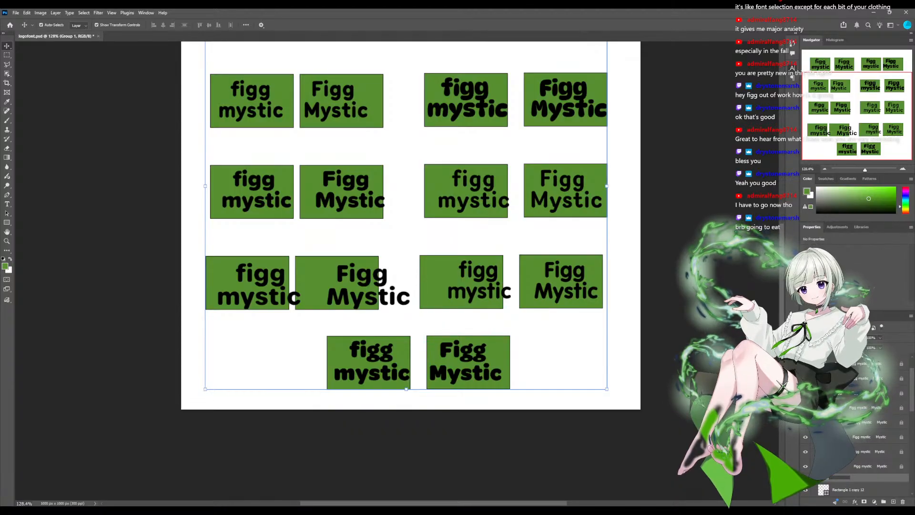
key("Return")
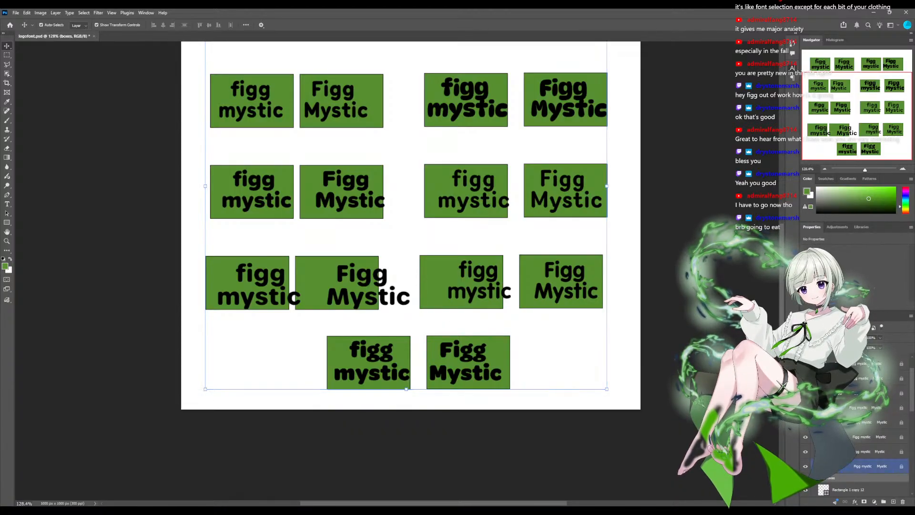
- Shift the green rectangle of the fourth row's first sample so it sits behind the capitalised words
scroll(253, 119, "down", 1)
key("ctrl+0")
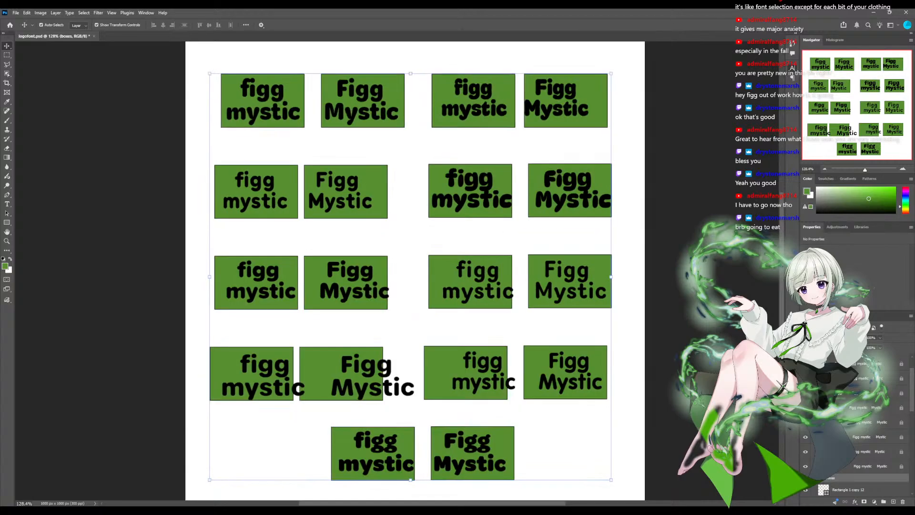
left_click(228, 145)
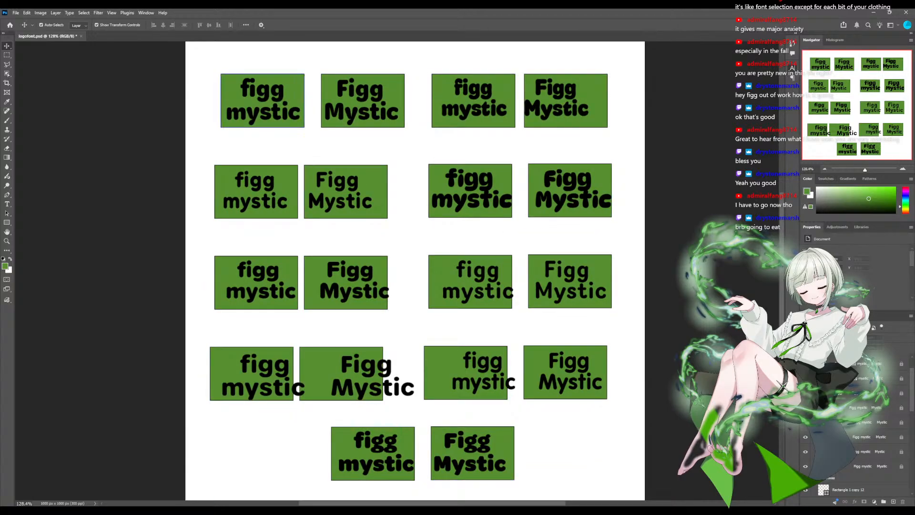
scroll(343, 286, "down", 3)
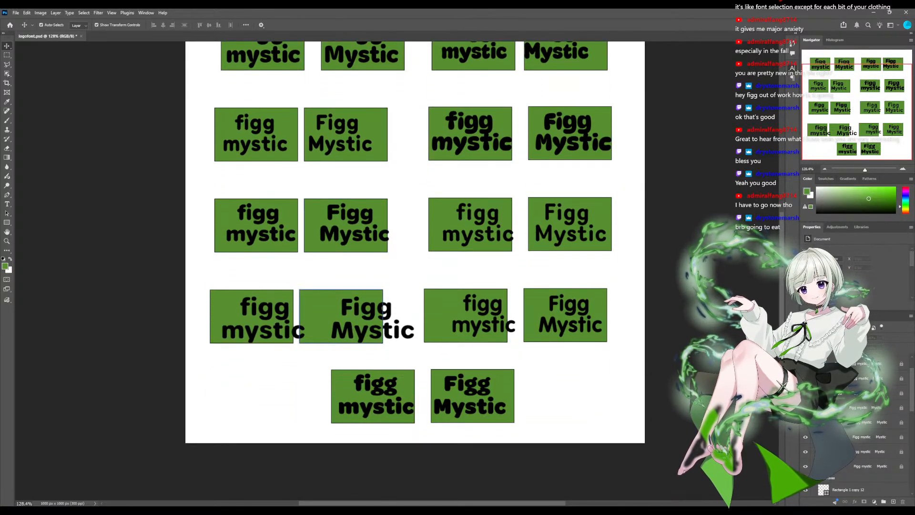
left_click_drag(343, 305, 374, 308)
scroll(395, 286, "down", 1)
scroll(395, 275, "down", 2)
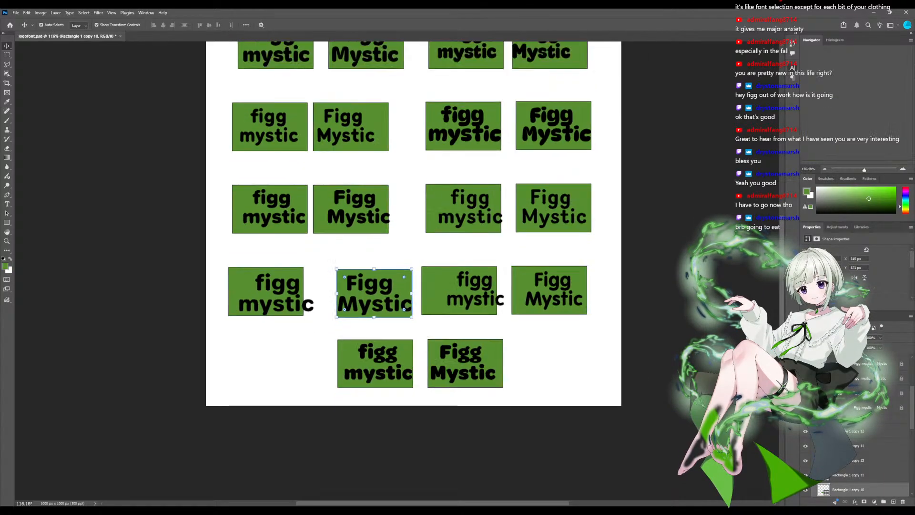
scroll(394, 275, "down", 1)
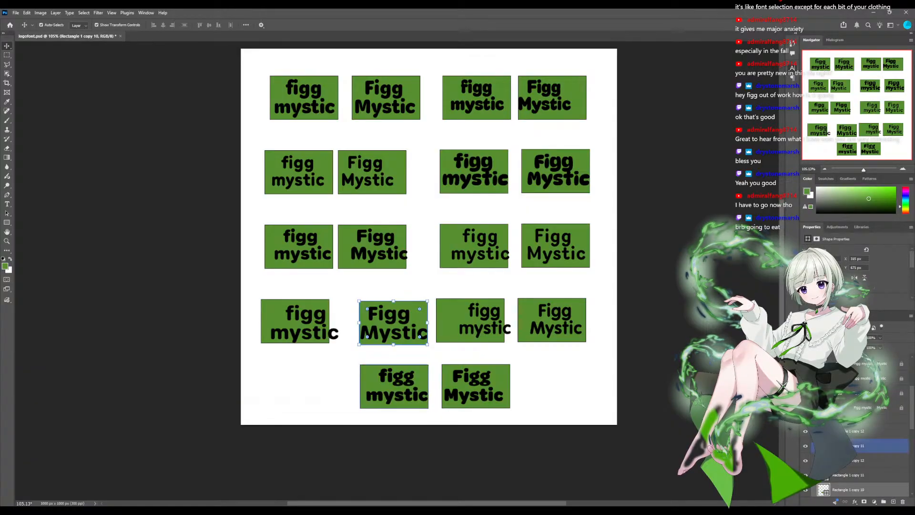
- Nudge the bottom row's two green rectangles to centre them behind the lowercase and capitalised words
left_click_drag(399, 386, 400, 386)
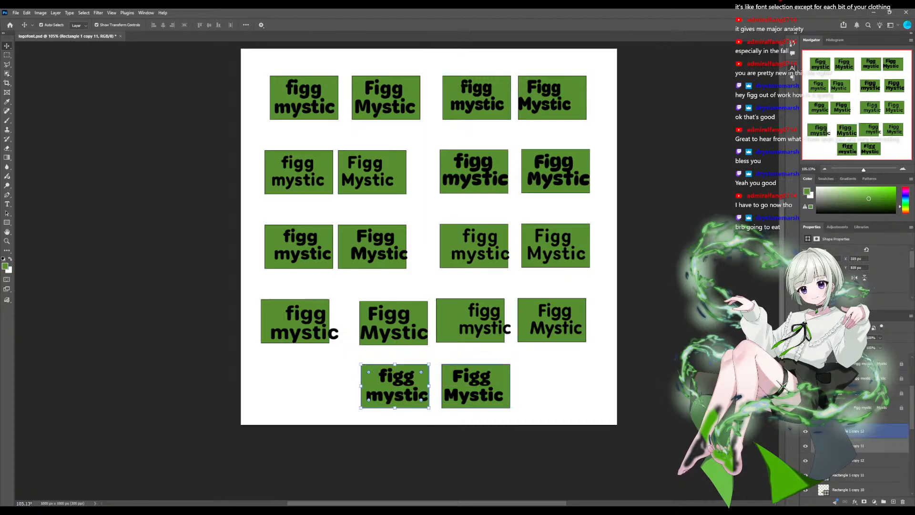
left_click_drag(475, 386, 473, 387)
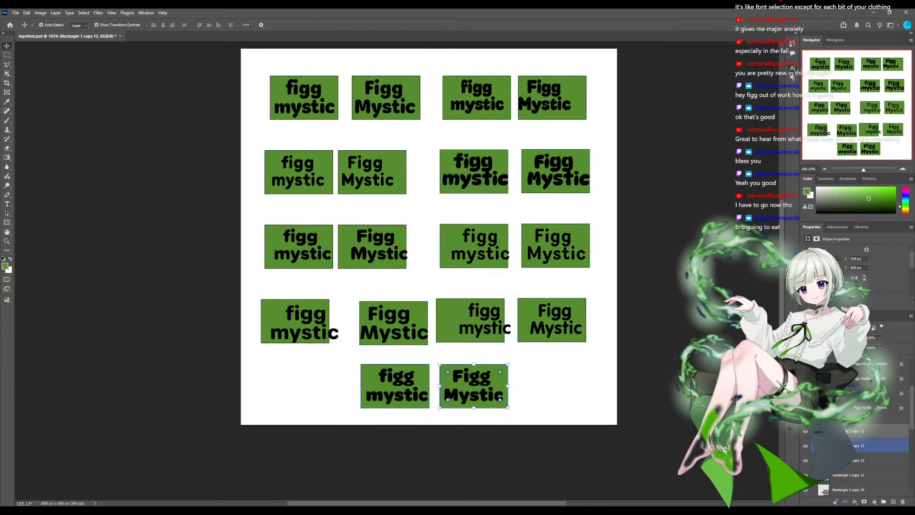
mouse_move(396, 386)
left_mouse_down()
mouse_move(406, 386)
mouse_move(395, 386)
left_mouse_up()
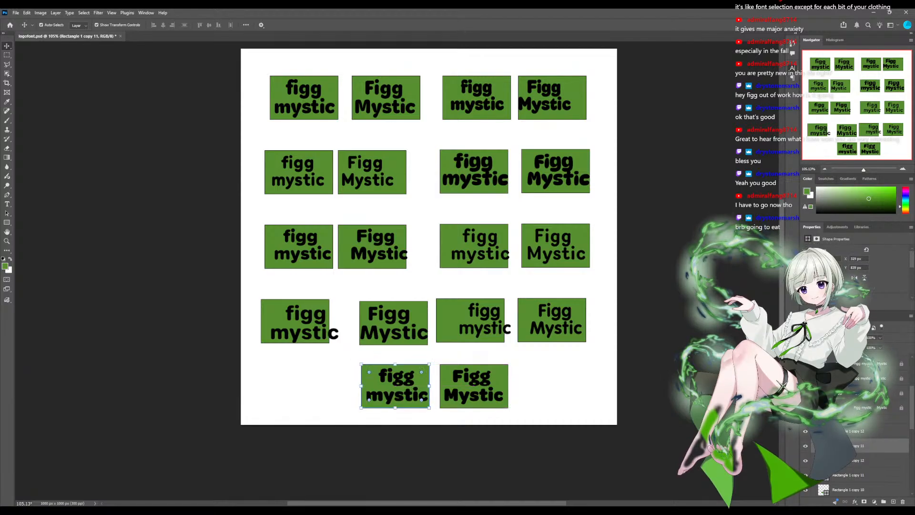
- Move the green rectangle of the fourth row's first sample behind its lowercase words and enlarge it to about 110%
left_click_drag(286, 334, 297, 337)
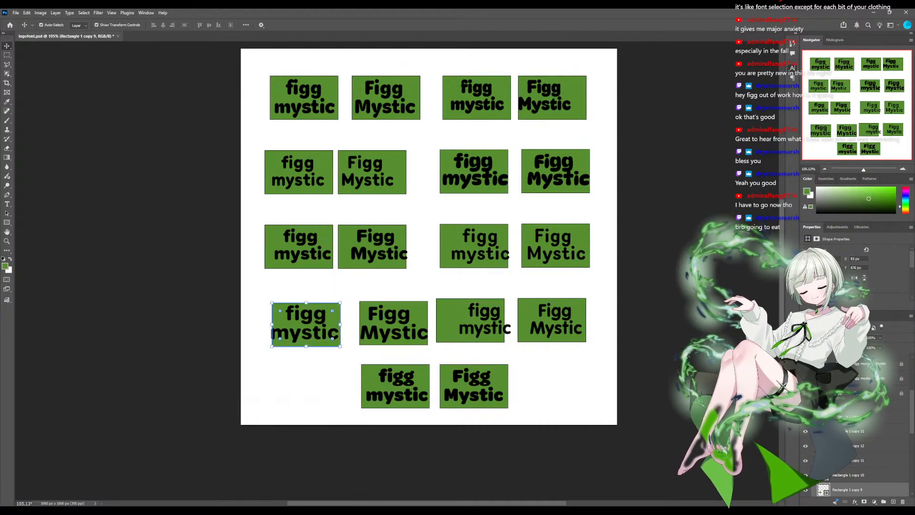
mouse_move(272, 303)
left_mouse_down()
mouse_move(262, 296)
mouse_move(269, 301)
left_mouse_up()
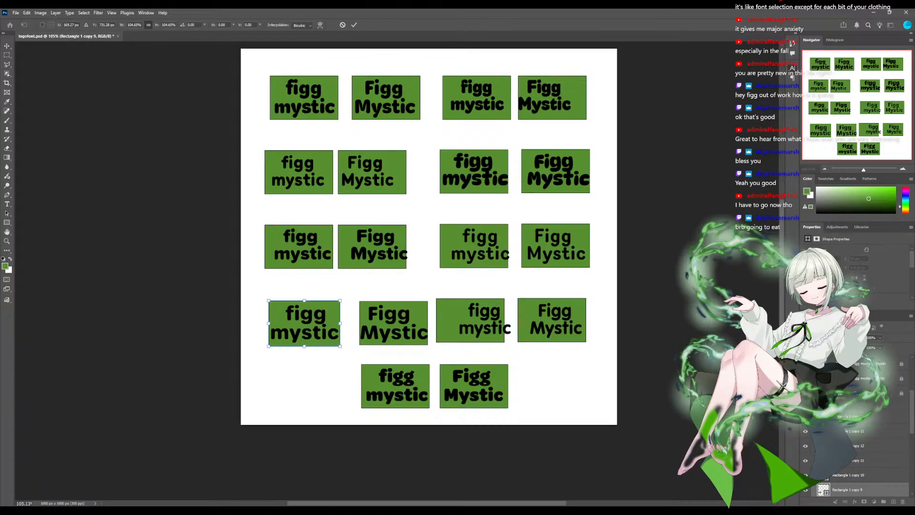
left_click_drag(340, 323, 345, 324)
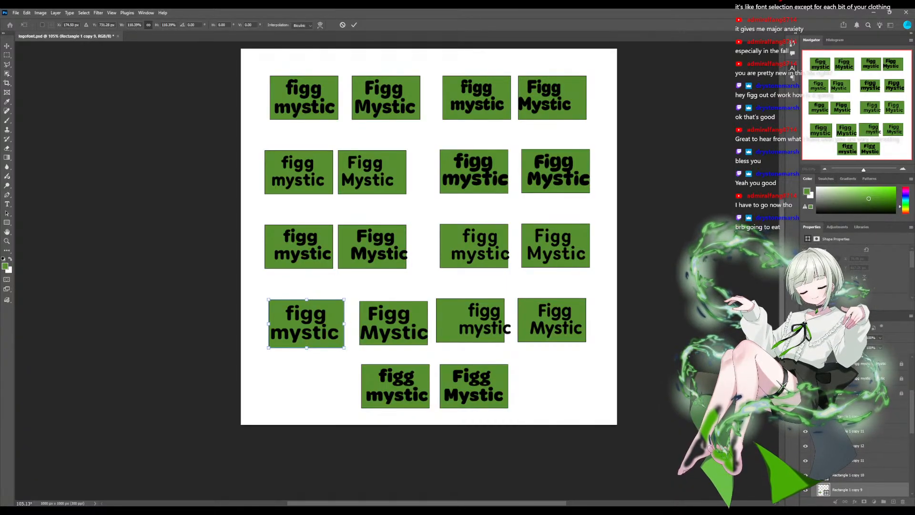
key("Return")
- Enlarge the green rectangle behind the fourth row's first capitalised words to about 108% around its centre
left_click(393, 323)
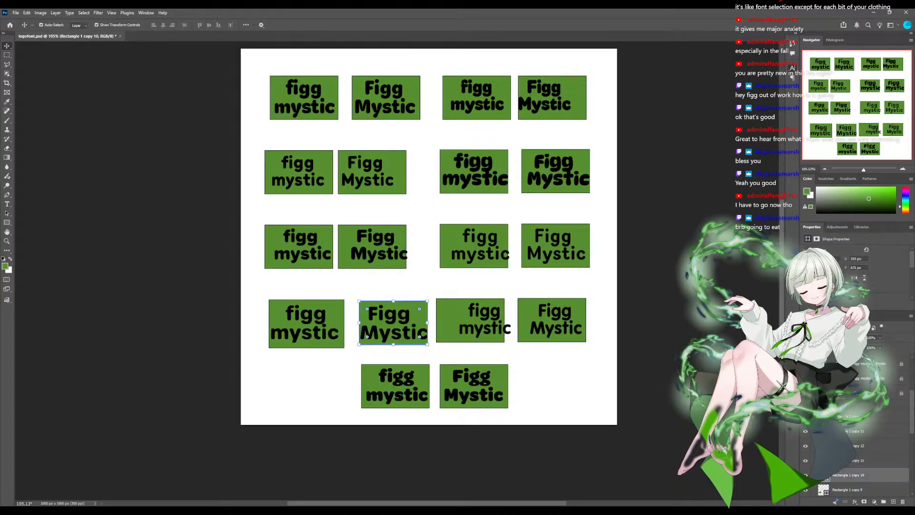
left_click_drag(428, 323, 409, 326)
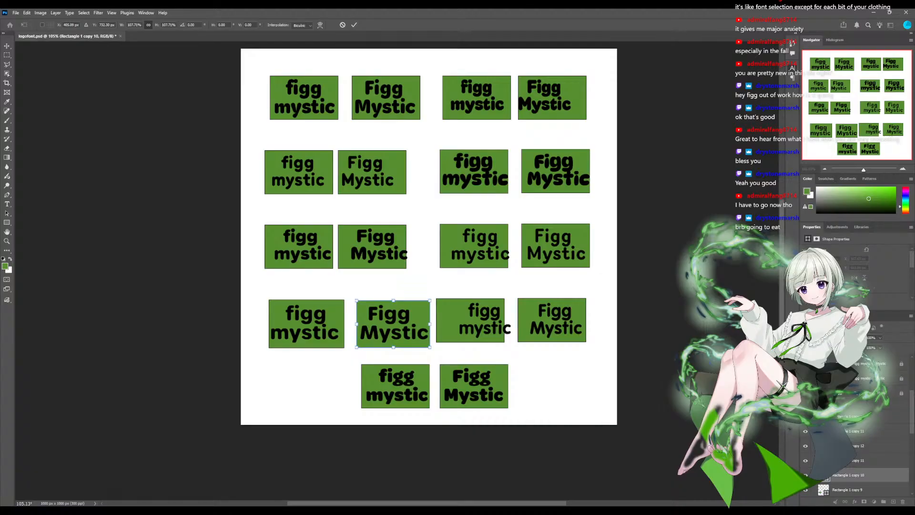
key("Return")
- Shift the two green rectangles of the fourth row's second sample to centre them behind their lowercase and capitalised words
left_click(469, 320)
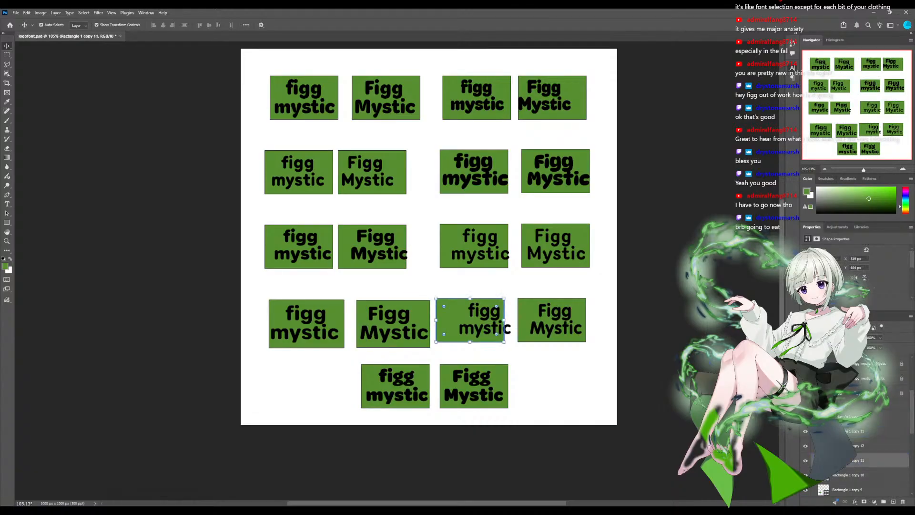
left_click_drag(469, 321, 482, 320)
left_click_drag(552, 319, 555, 320)
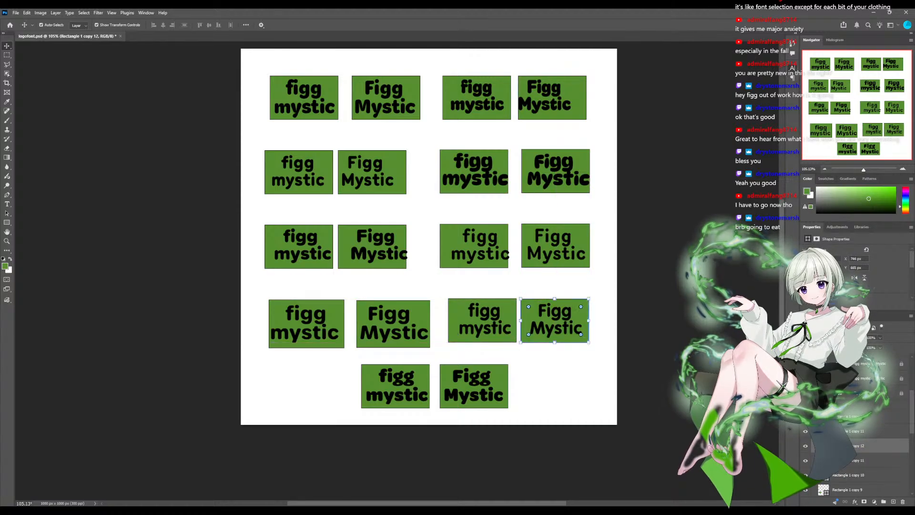
- Shift the third row's green rectangles behind both words of the first sample and the lowercase words of the second to centre them
left_click_drag(475, 246, 483, 247)
left_click_drag(373, 246, 379, 246)
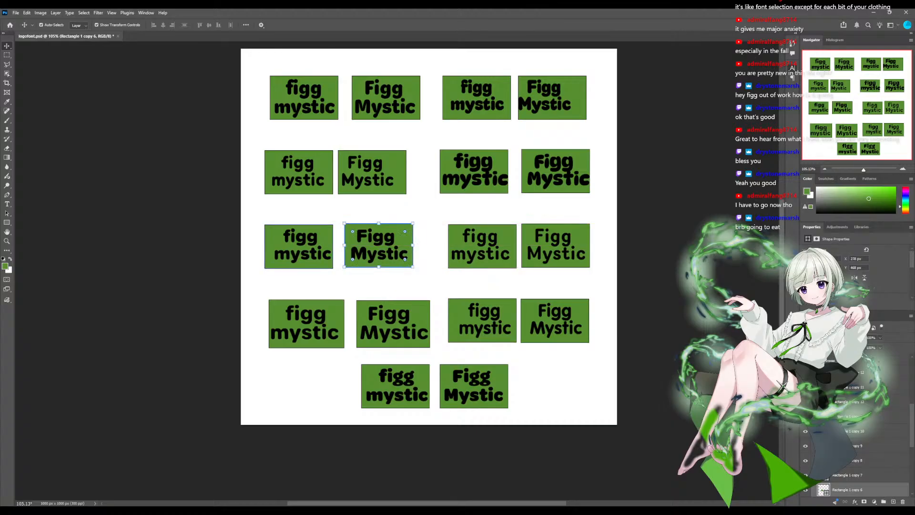
left_click_drag(299, 247, 303, 246)
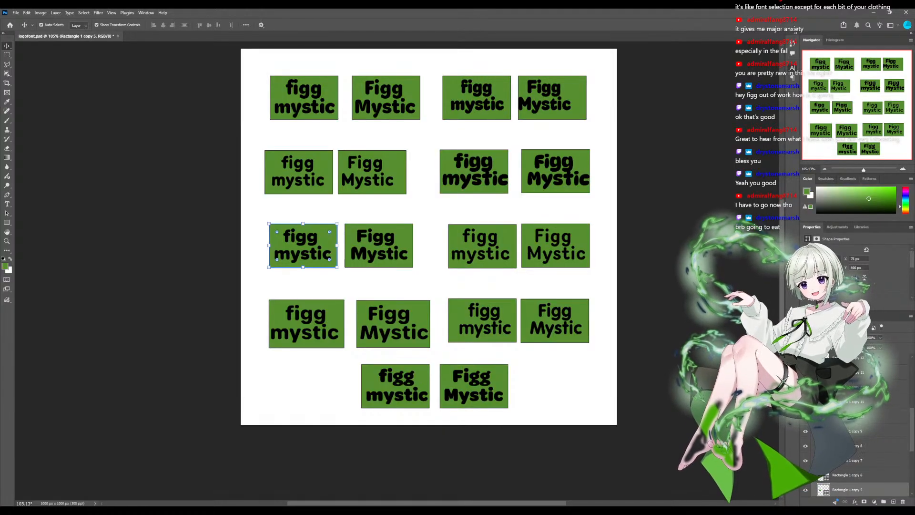
- Enlarge both green rectangles of the second row's second sample to about 106% so they extend past the bold words
left_click_drag(556, 171, 594, 194)
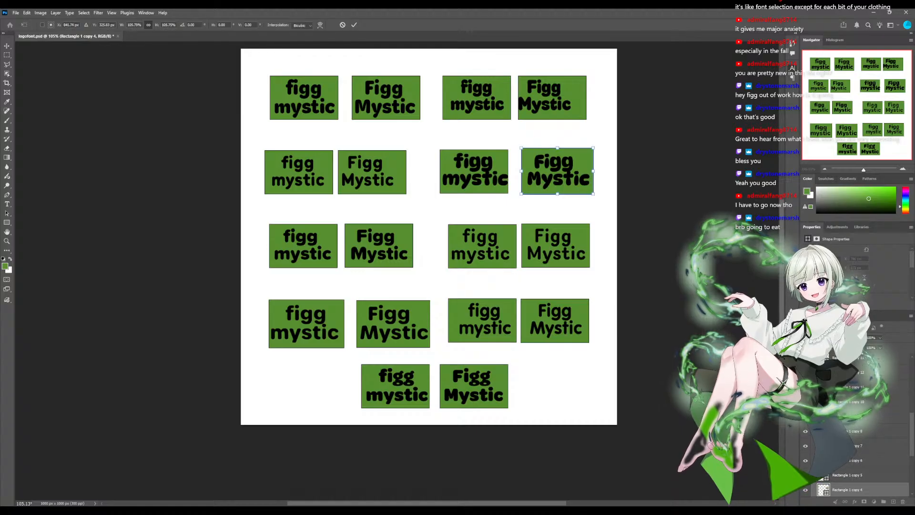
key("Return")
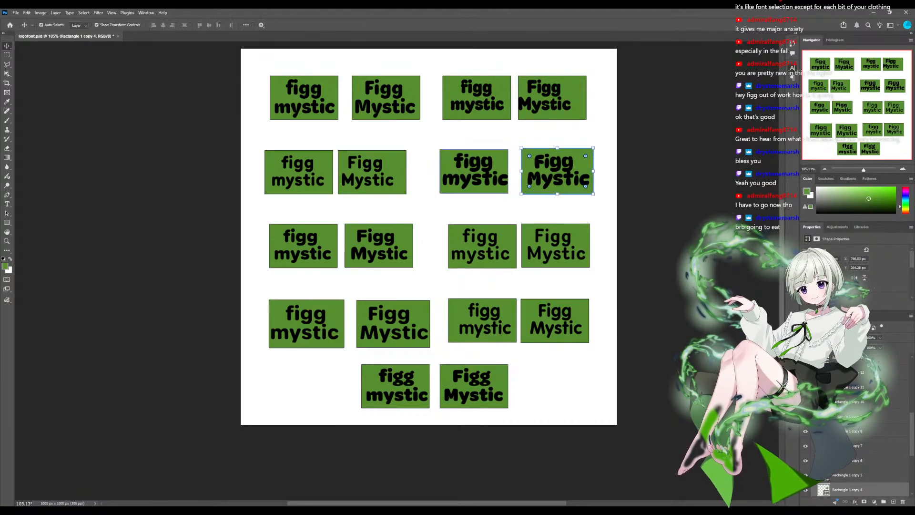
left_click(500, 163)
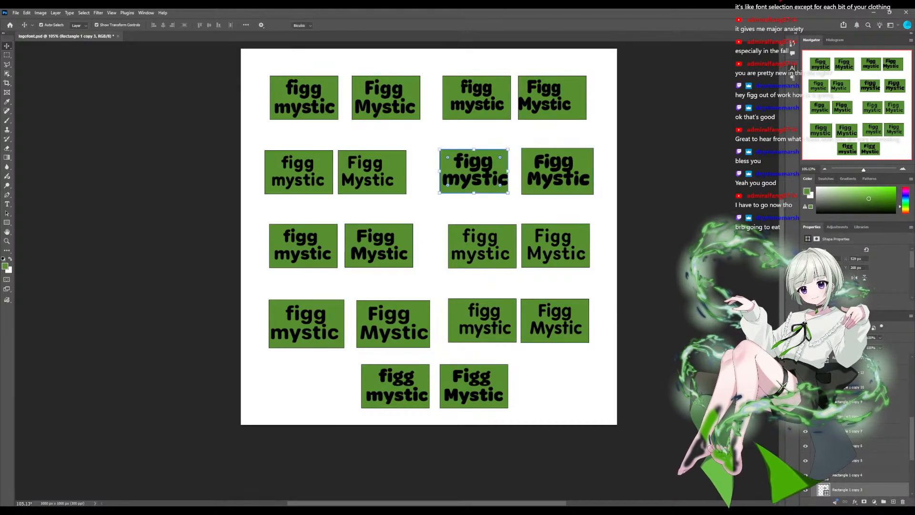
left_click_drag(508, 149, 497, 166)
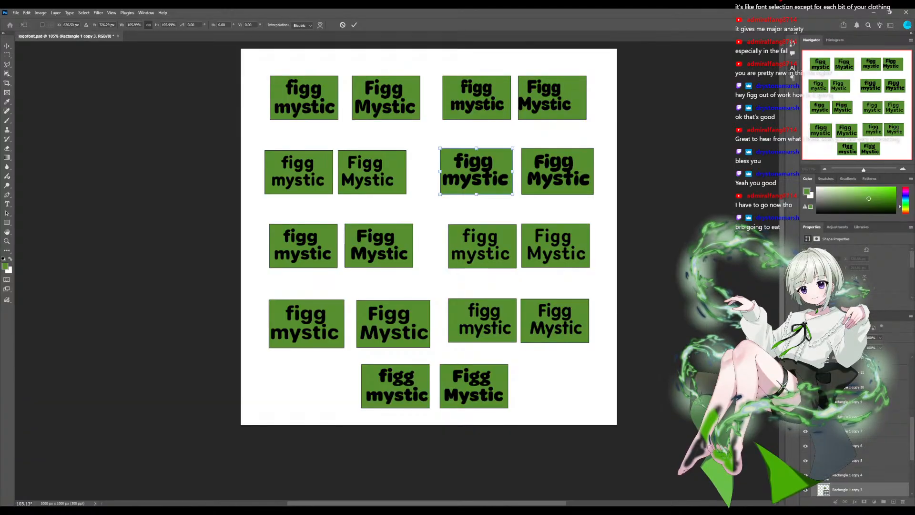
key("Return")
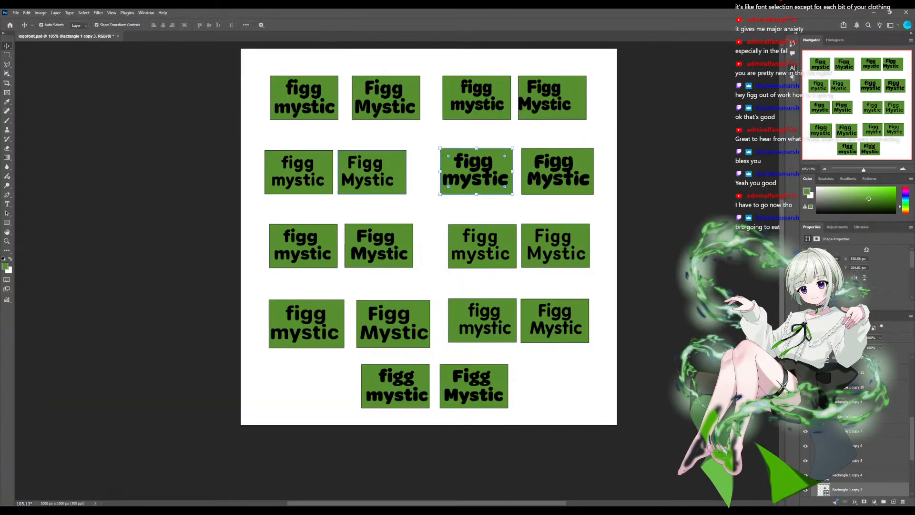
- Nudge the green rectangle behind the second row's first capitalised words left to X 252 px, and deselect it
left_click(399, 167)
key("Left")
key("Left")
key("Left")
key("Left")
key("Left")
key("Left")
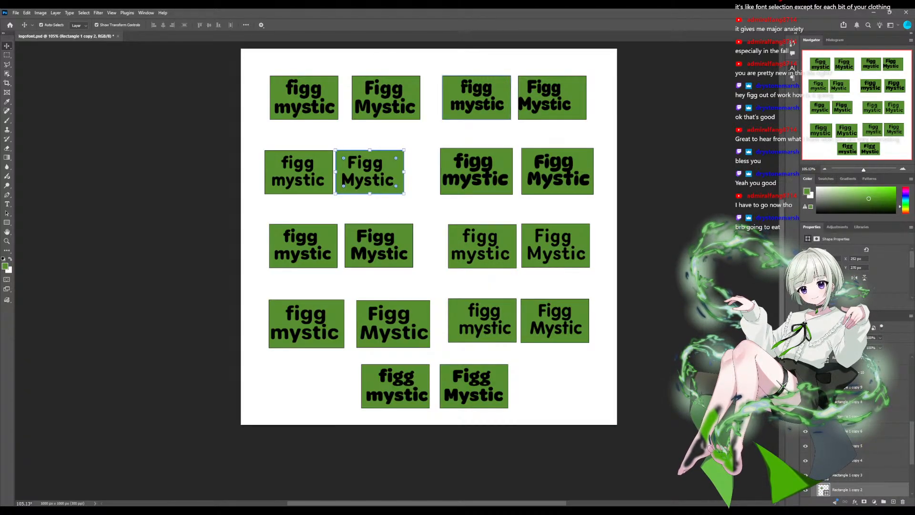
scroll(429, 286, "up", 2)
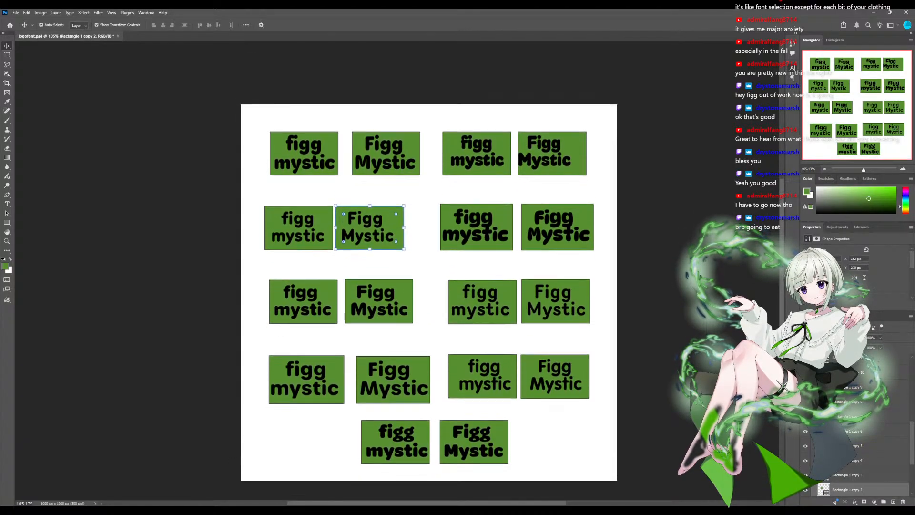
left_click(191, 238)
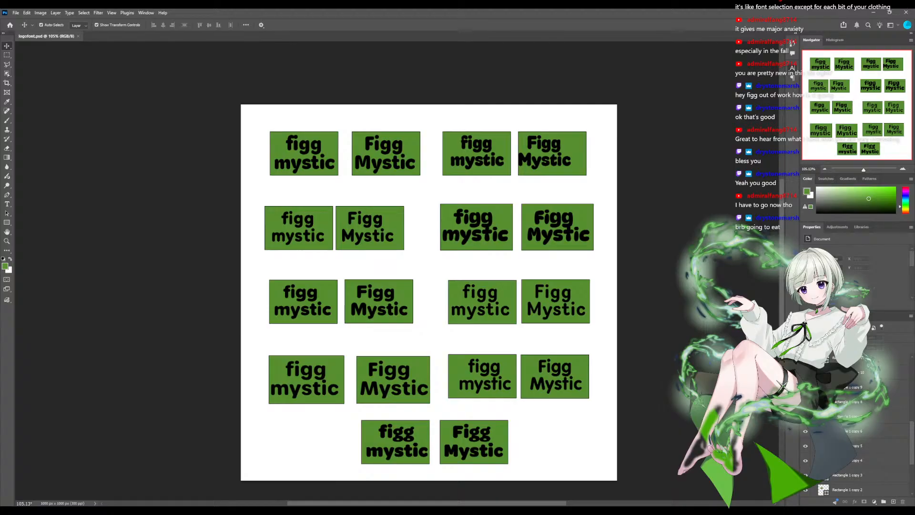
left_click(556, 301)
left_click(482, 302)
left_click(299, 228)
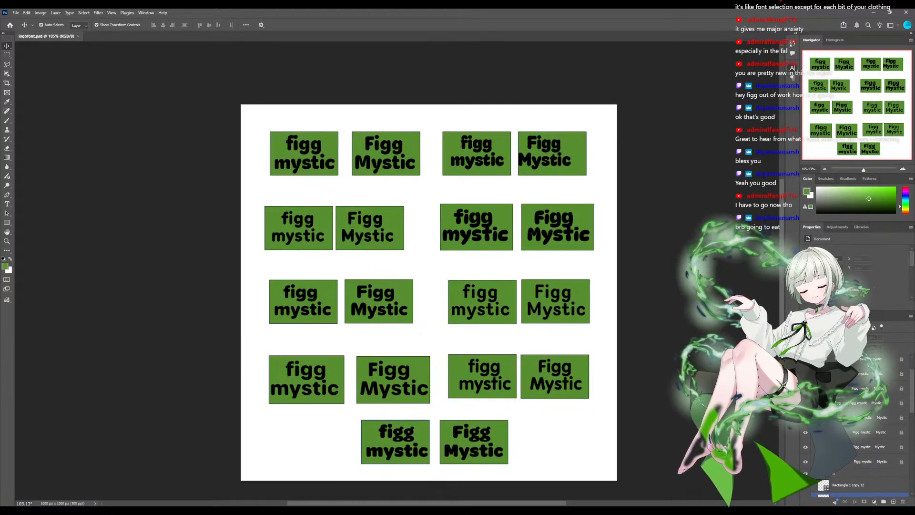
left_click(873, 473)
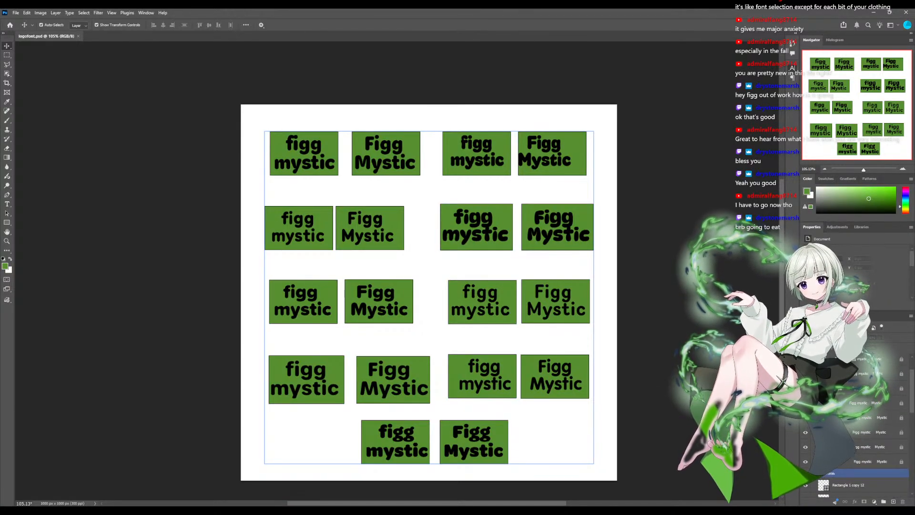
left_click(872, 473, "ctrl")
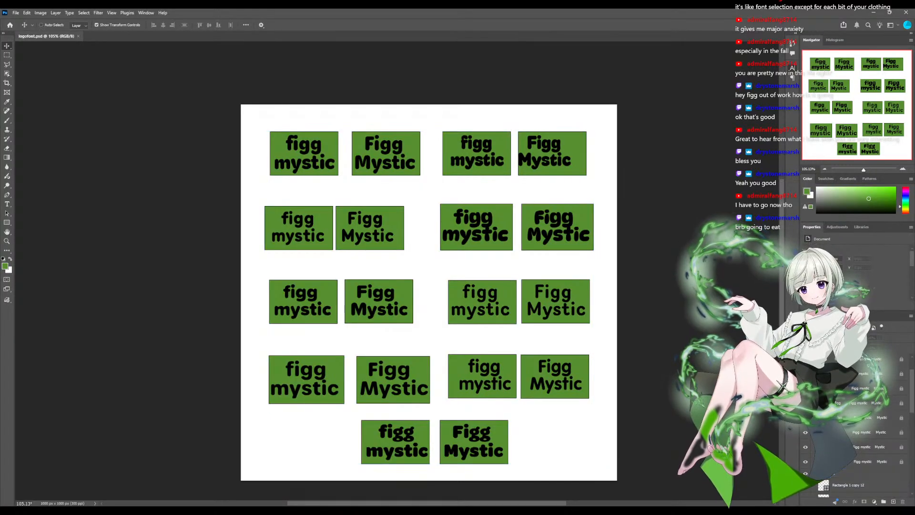
key("ctrl+z")
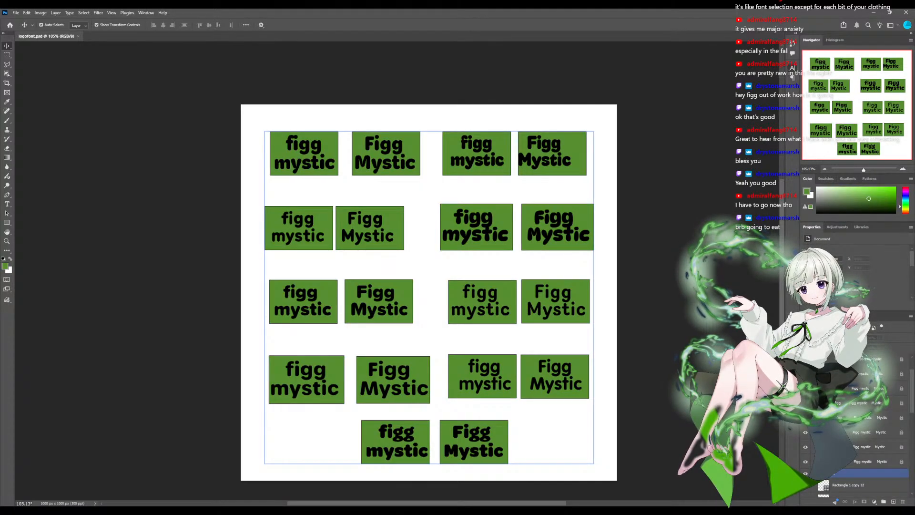
key("ctrl+z")
key("ctrl+z")
key("ctrl+z")
key("ctrl+z")
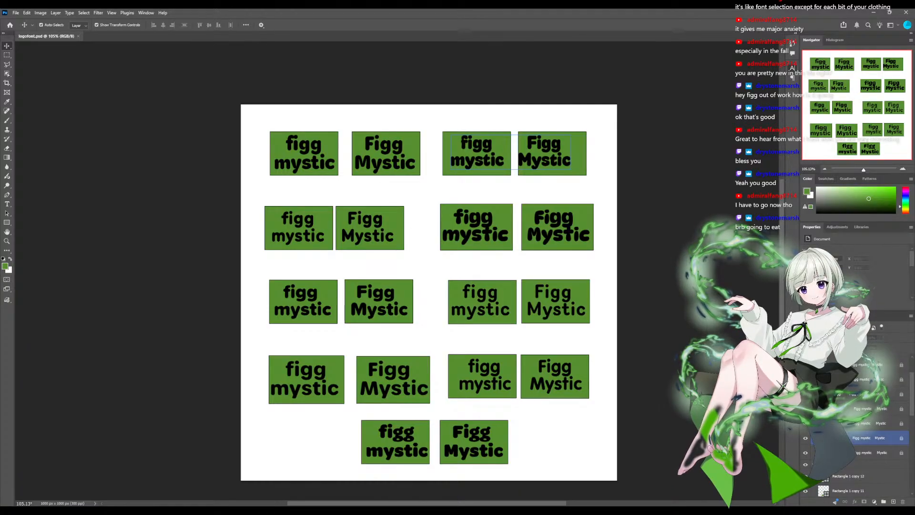
key("ctrl+z")
key("ctrl+z")
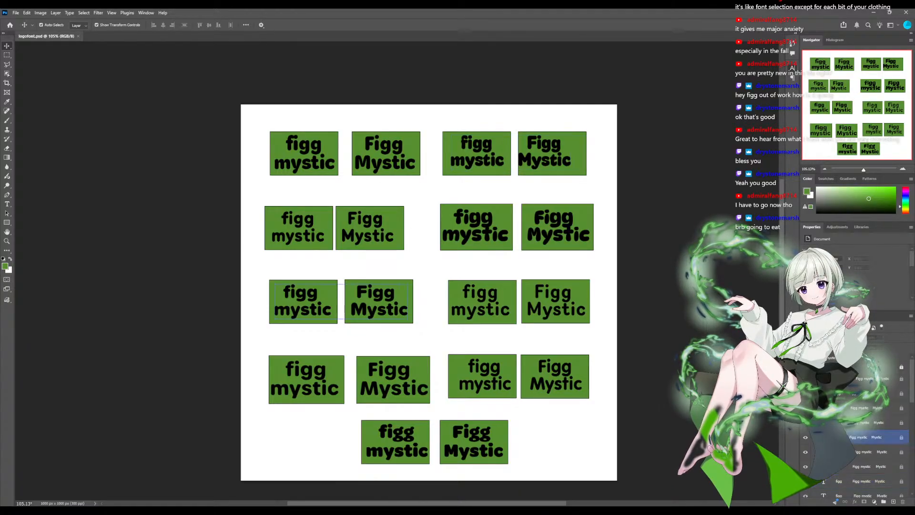
key("ctrl+z")
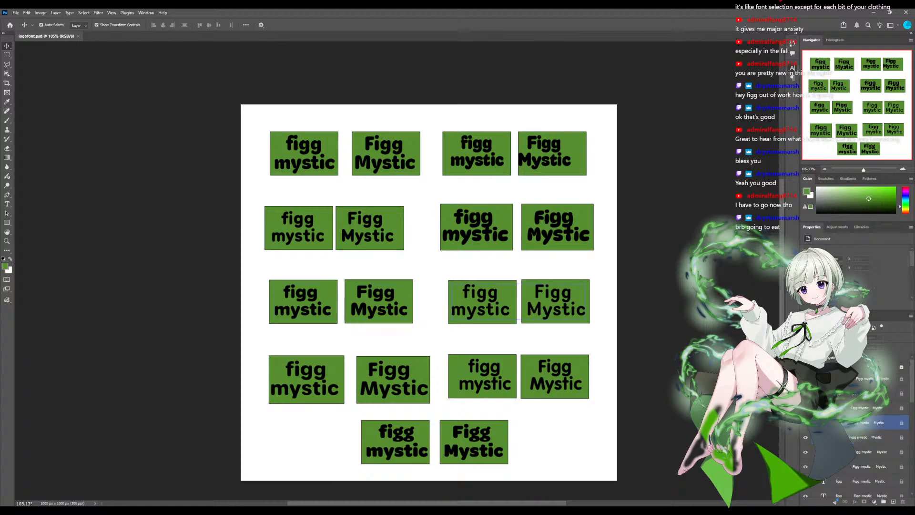
left_click(555, 376)
left_click(393, 379)
left_click(307, 380)
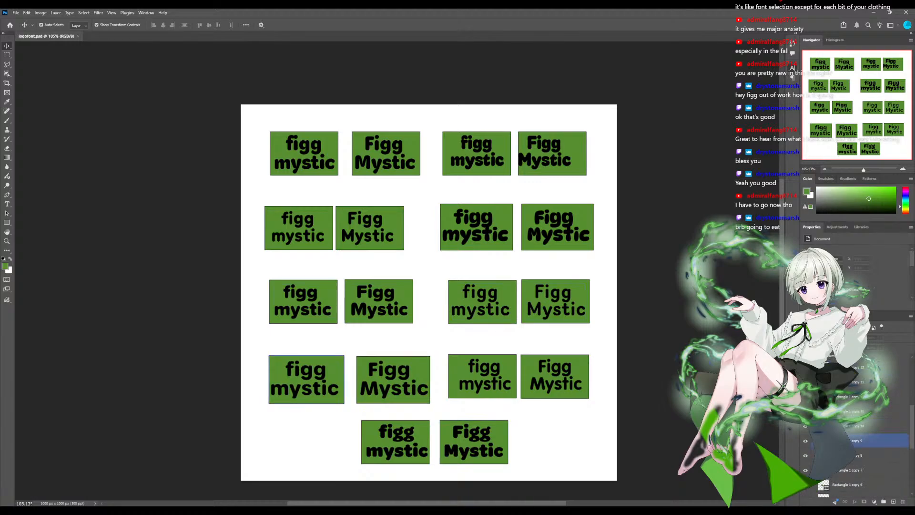
left_click(393, 380)
key("ctrl+z")
key("ctrl+z")
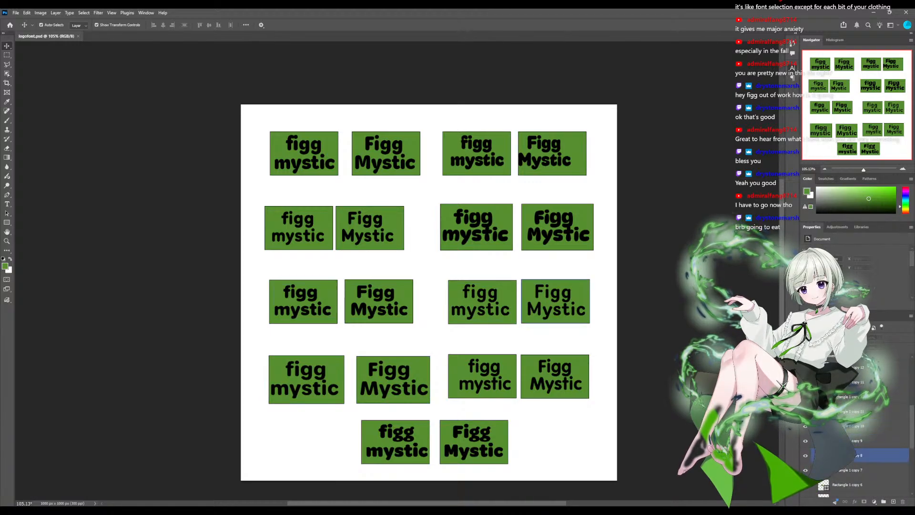
left_click(326, 291)
left_click(323, 219)
left_click(501, 144)
left_click(329, 144)
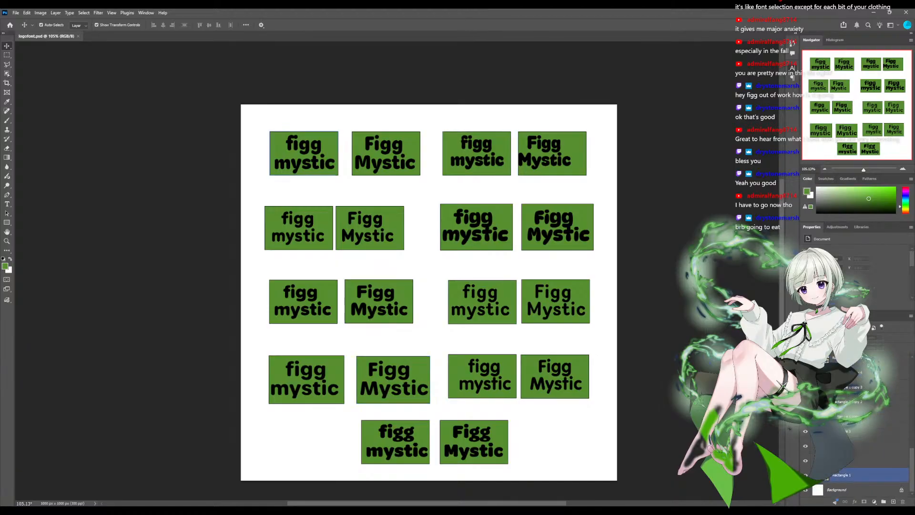
left_click(411, 144)
left_click(397, 216)
left_click(424, 265)
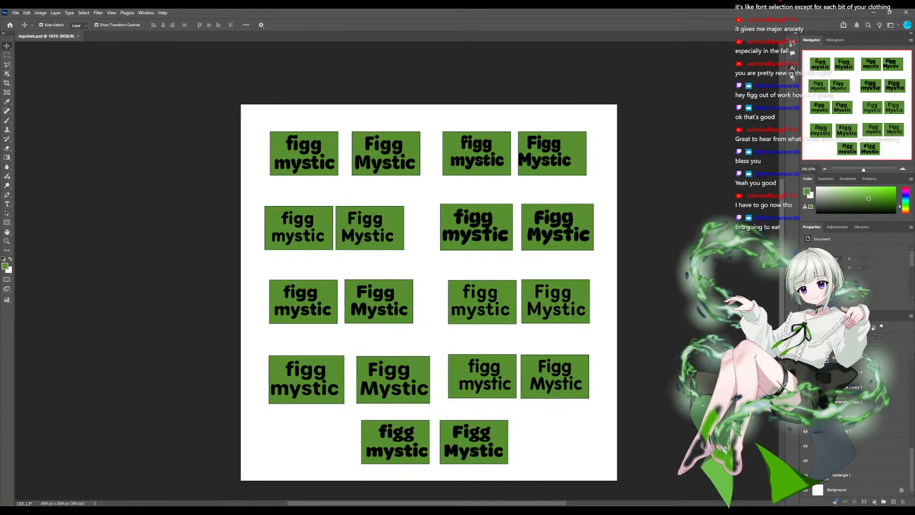
left_click(324, 218)
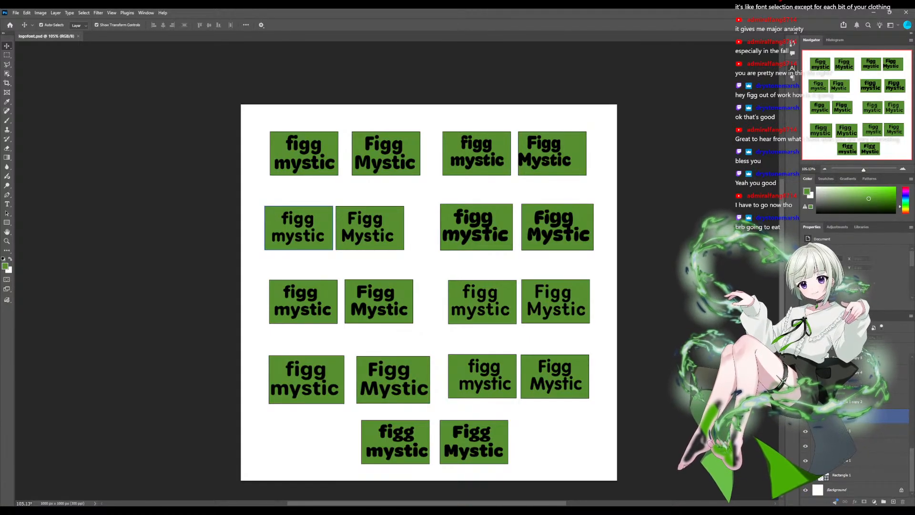
left_click(578, 145)
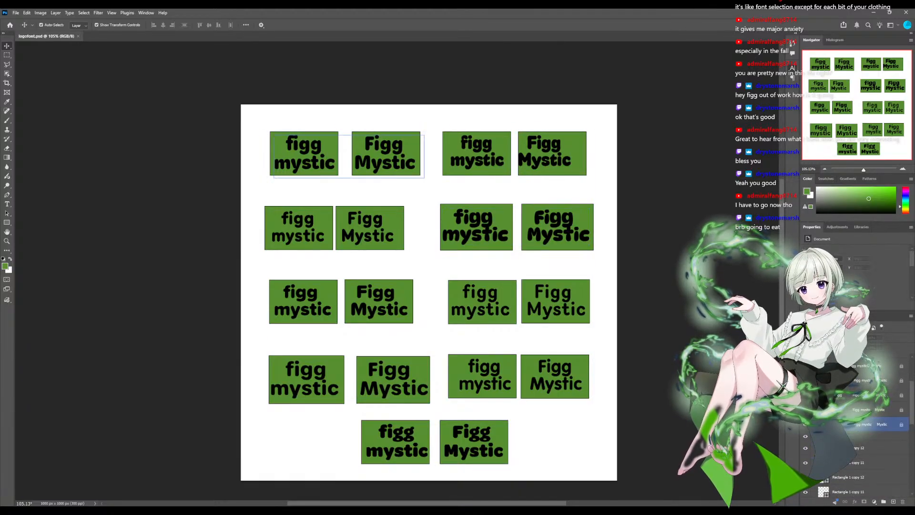
- Unlock the "figg" text group and select the text layer of the top row's first sample
left_click(882, 424)
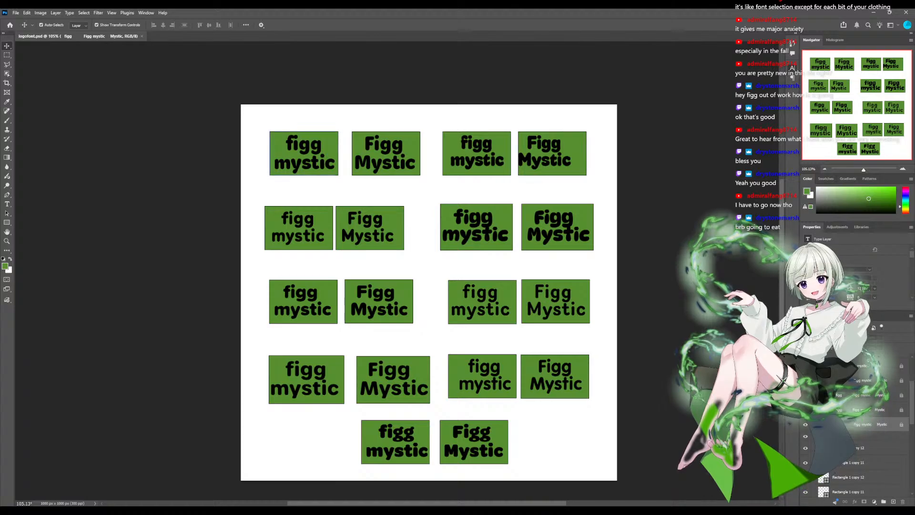
left_click(305, 388)
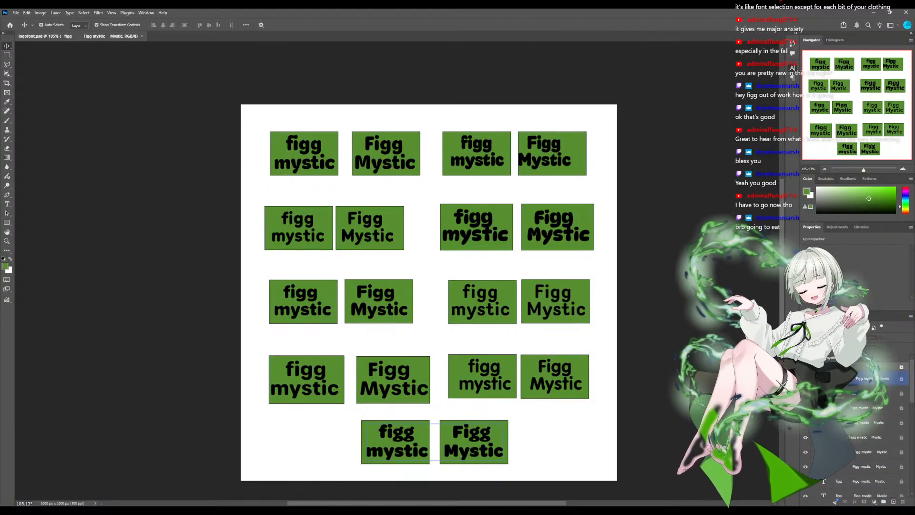
left_click(886, 367)
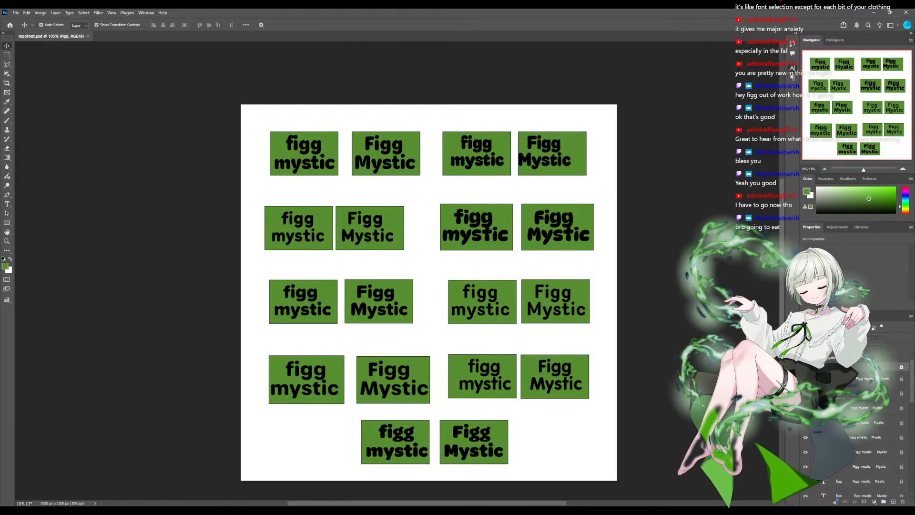
left_click(901, 367)
scroll(887, 415, "down", 3)
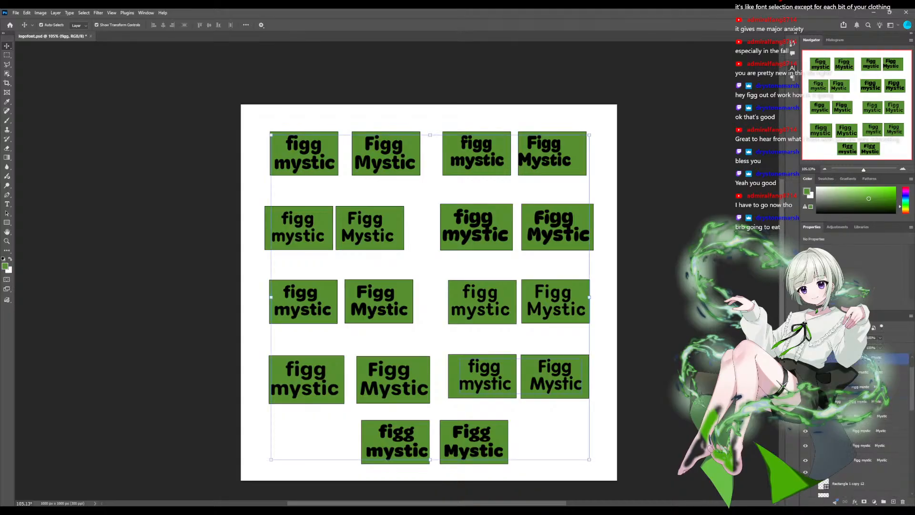
left_click(886, 416)
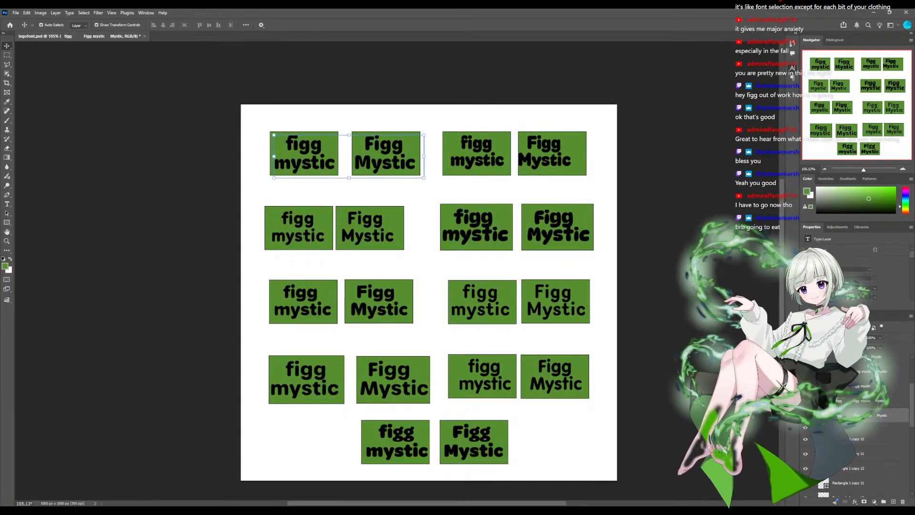
- Look through the sample text layers and green rectangle layers, checking the bottom row's sample and the top row's first sample
scroll(887, 415, "up", 1)
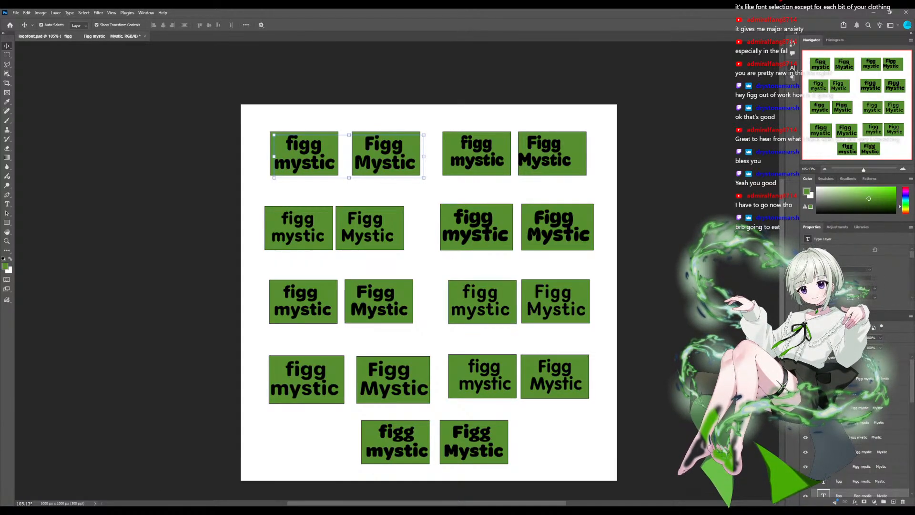
scroll(887, 420, "down", 7)
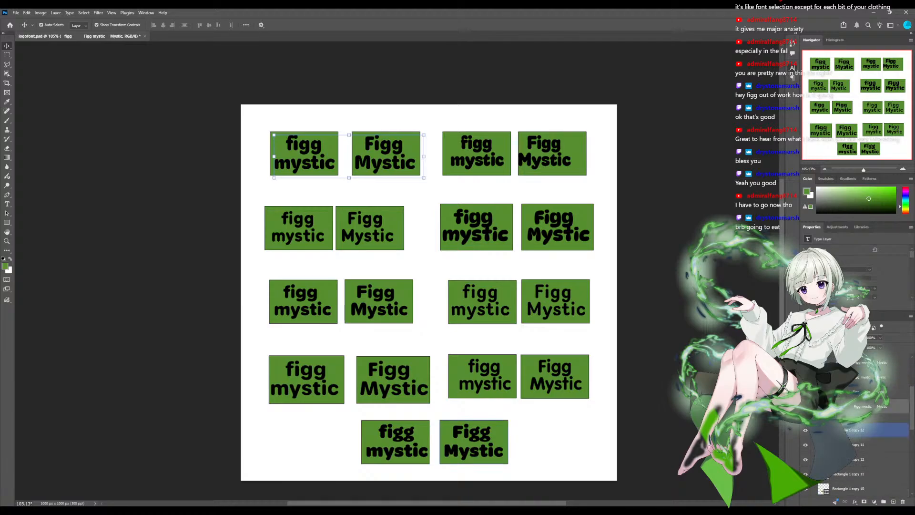
scroll(886, 424, "down", 4)
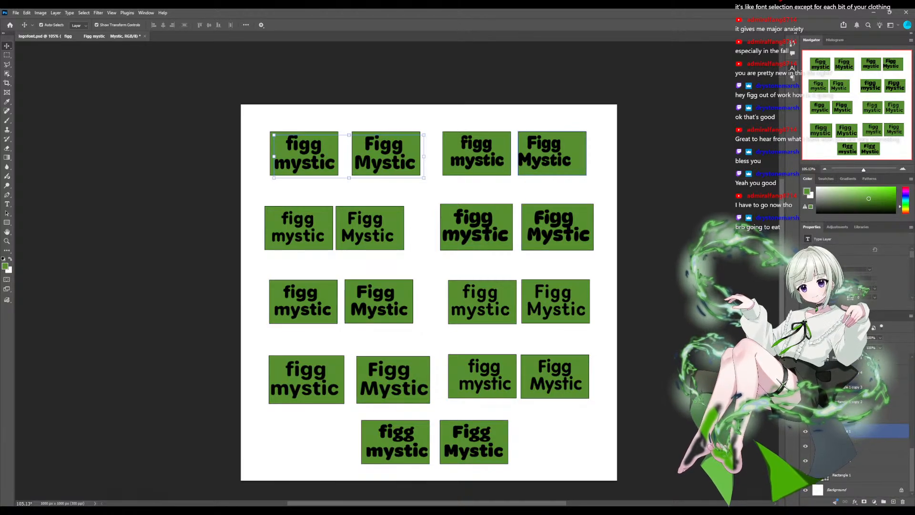
scroll(887, 425, "up", 5)
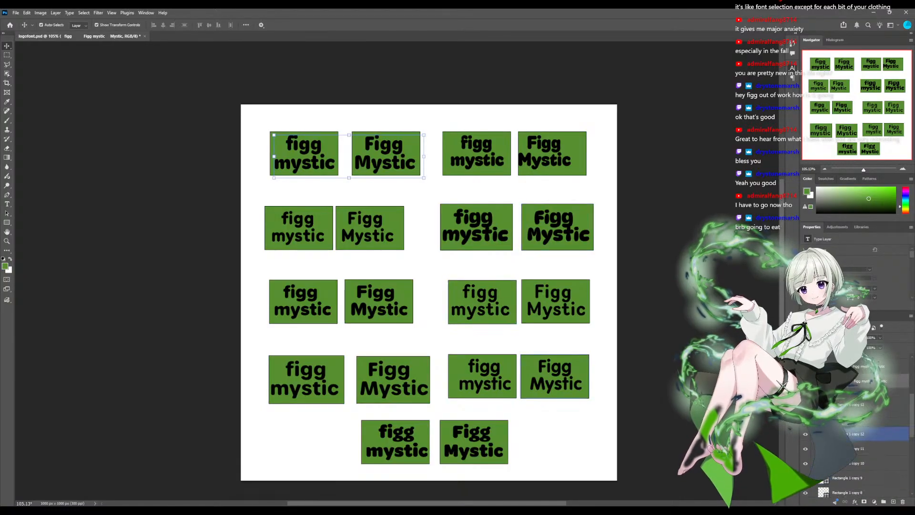
scroll(887, 424, "up", 3)
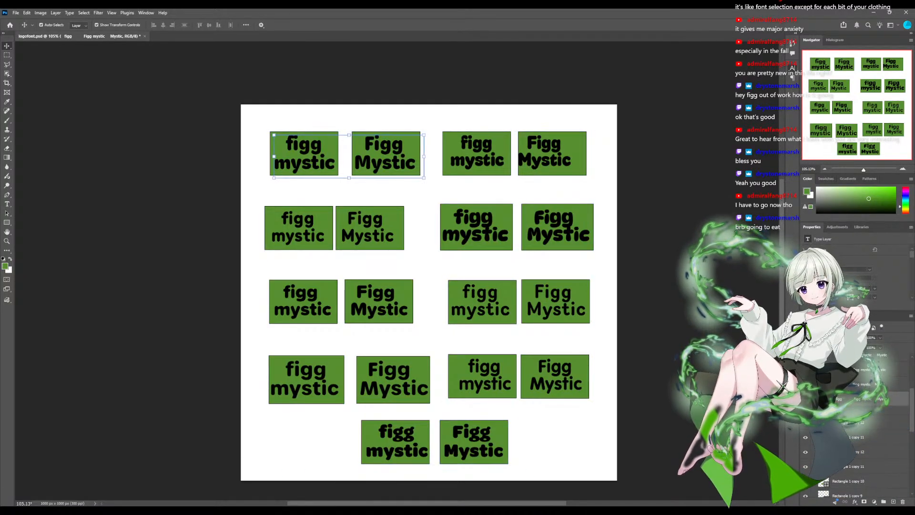
scroll(887, 425, "up", 3)
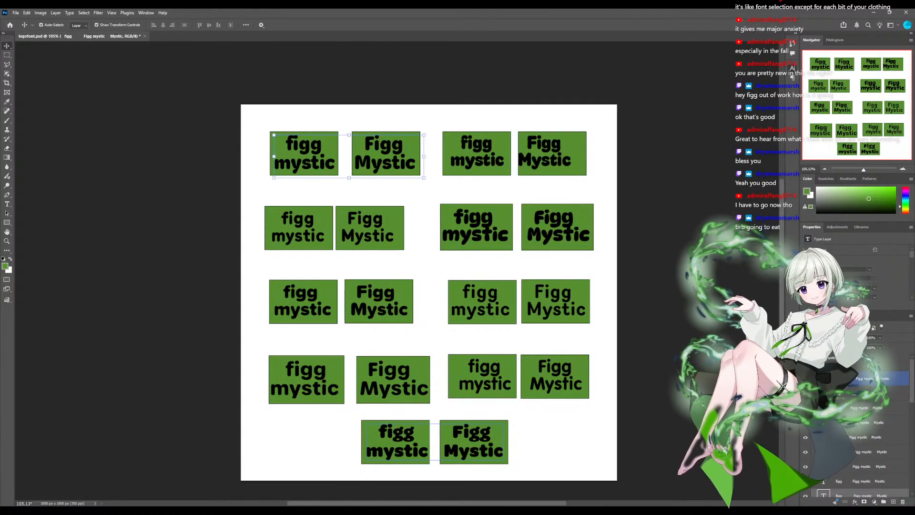
left_click(873, 379)
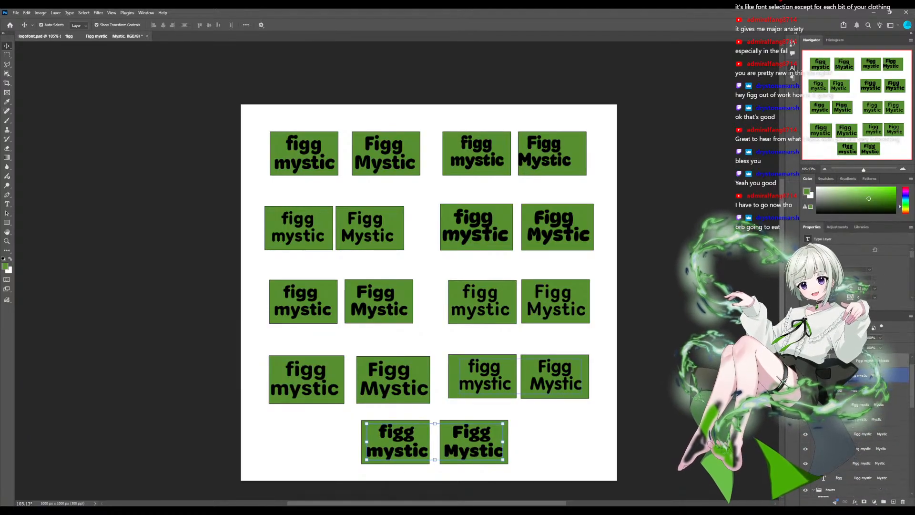
scroll(858, 424, "down", 1)
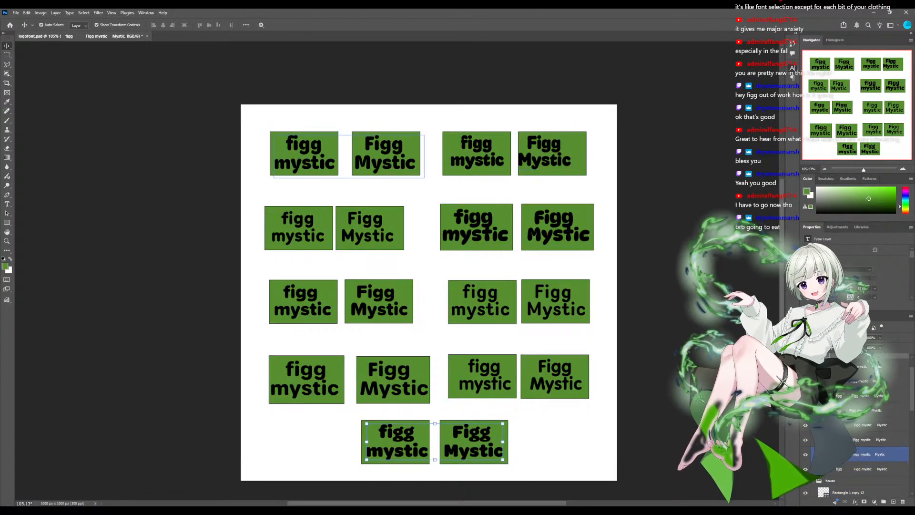
scroll(858, 453, "down", 1)
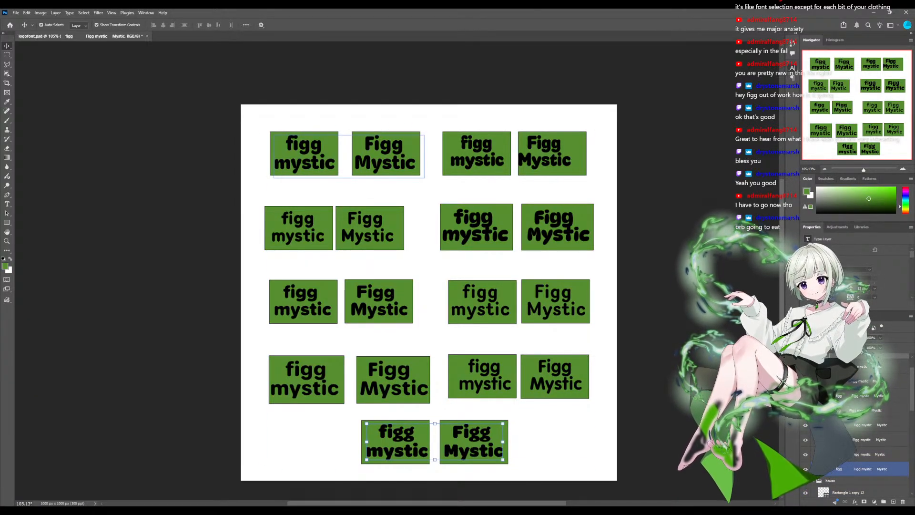
left_click(871, 469)
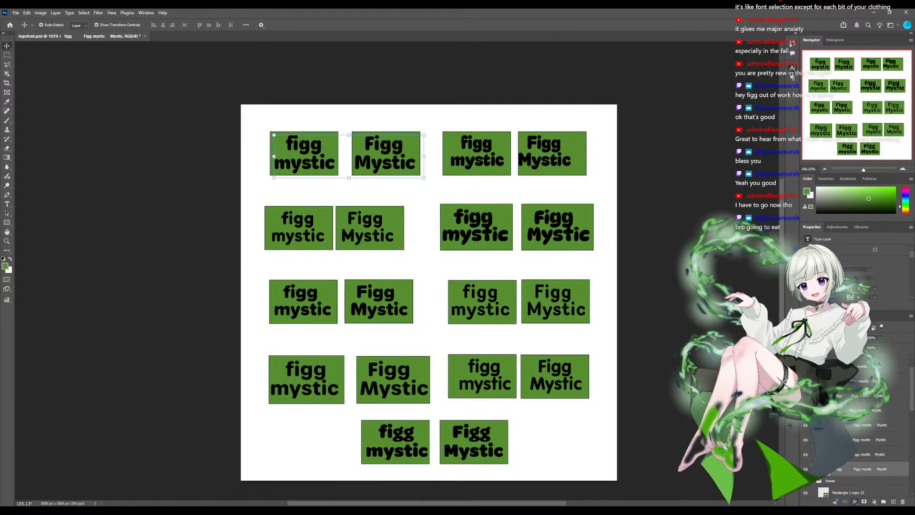
scroll(870, 424, "up", 2)
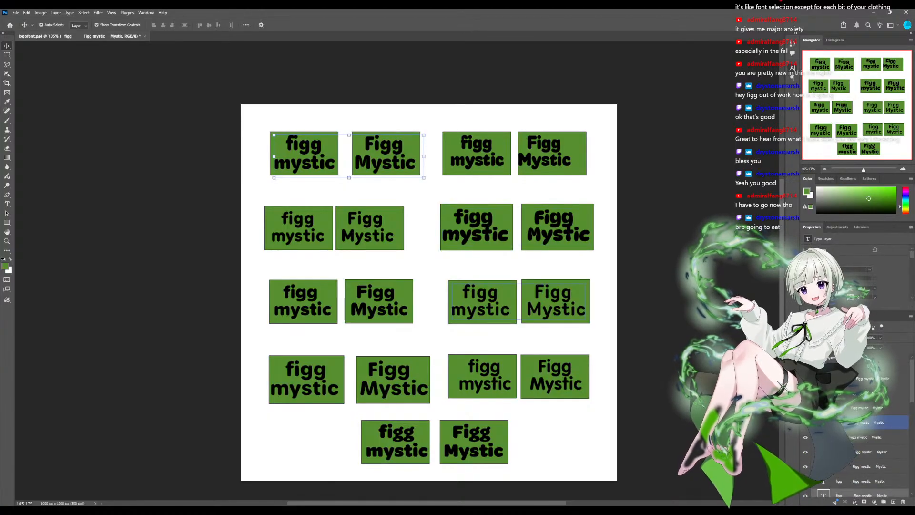
left_click(870, 379, "shift")
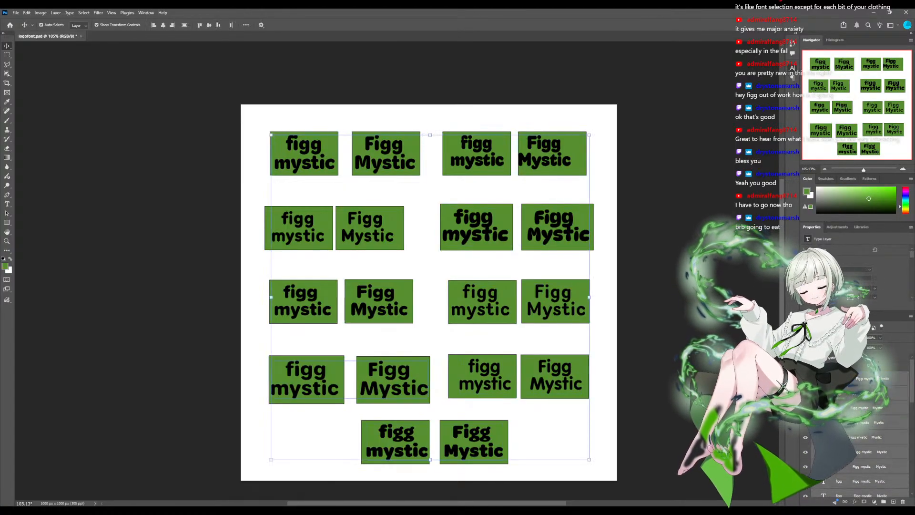
scroll(877, 491, "down", 7)
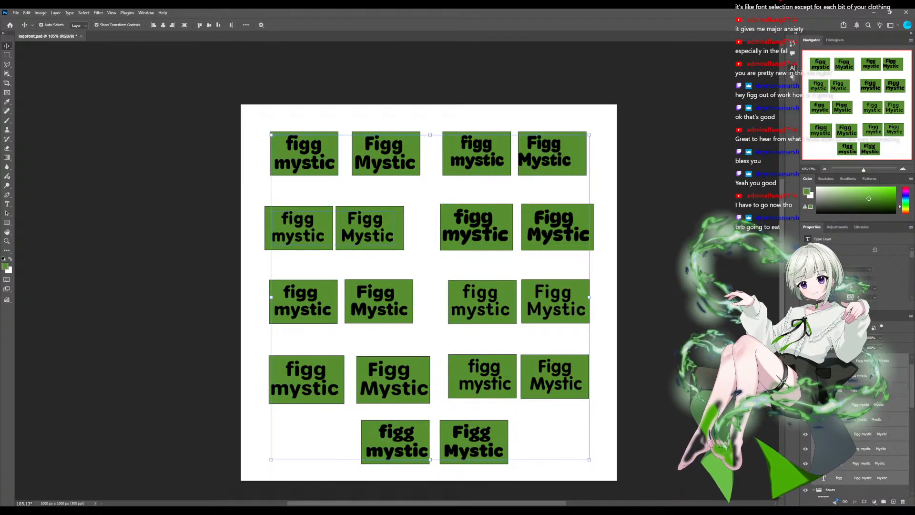
scroll(877, 491, "up", 5)
left_click(863, 478)
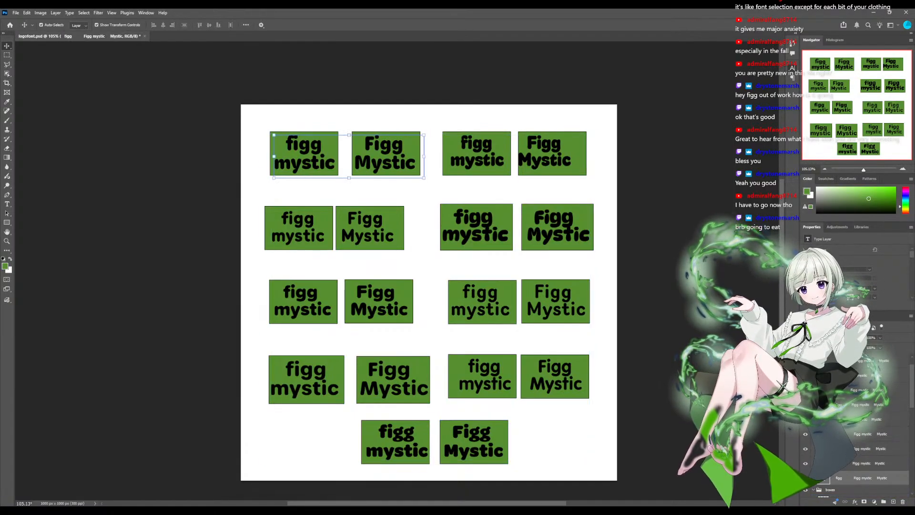
- Add a thick white Stroke layer effect around the text of the top row's first sample
scroll(863, 477, "up", 1)
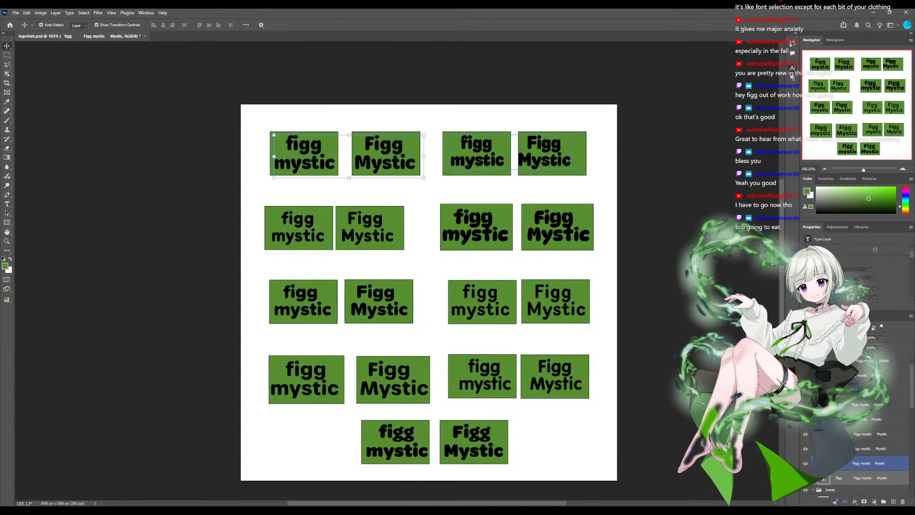
scroll(856, 429, "down", 3)
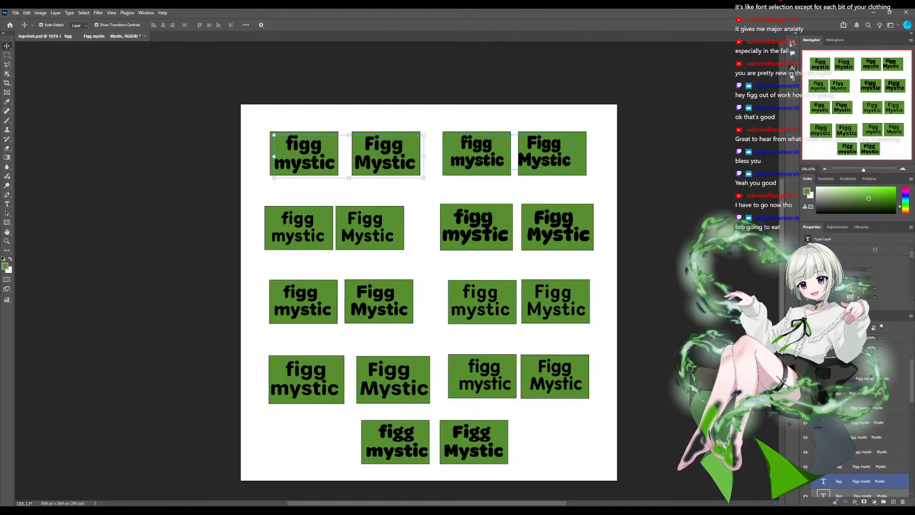
scroll(856, 469, "down", 1)
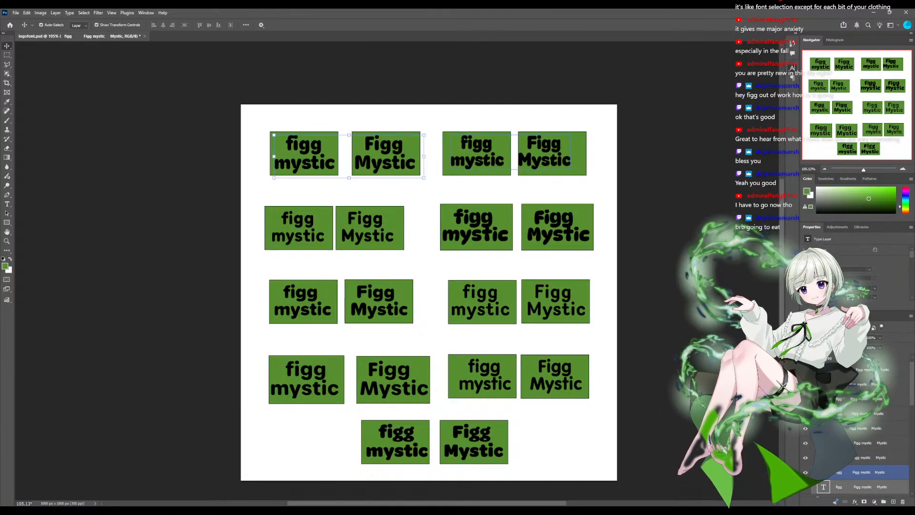
scroll(856, 469, "down", 1)
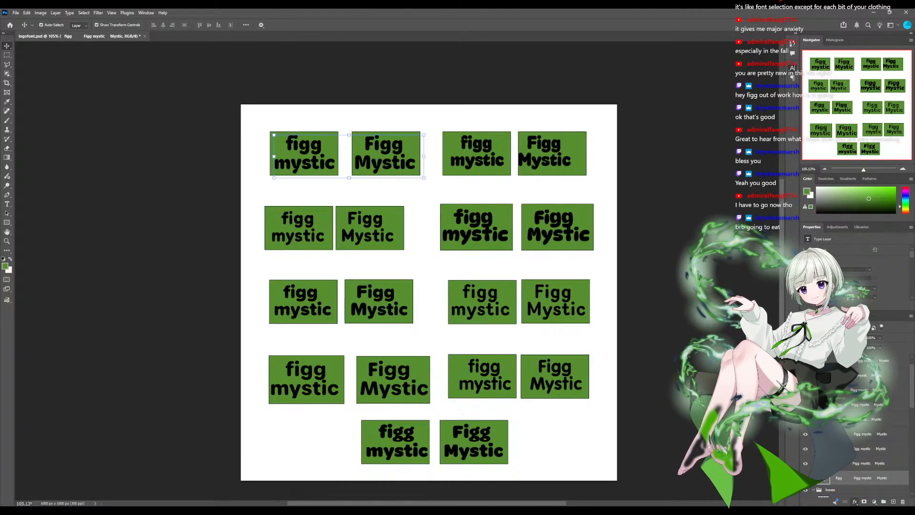
left_click(871, 432)
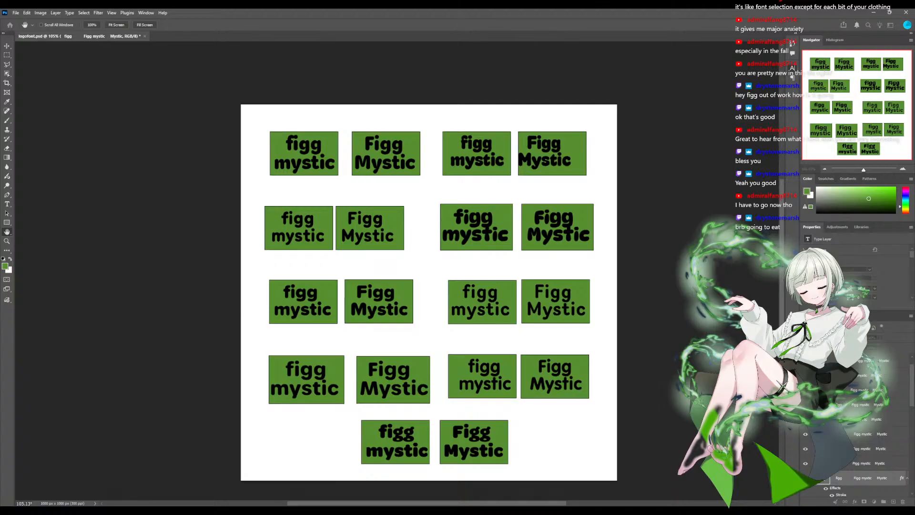
key("i")
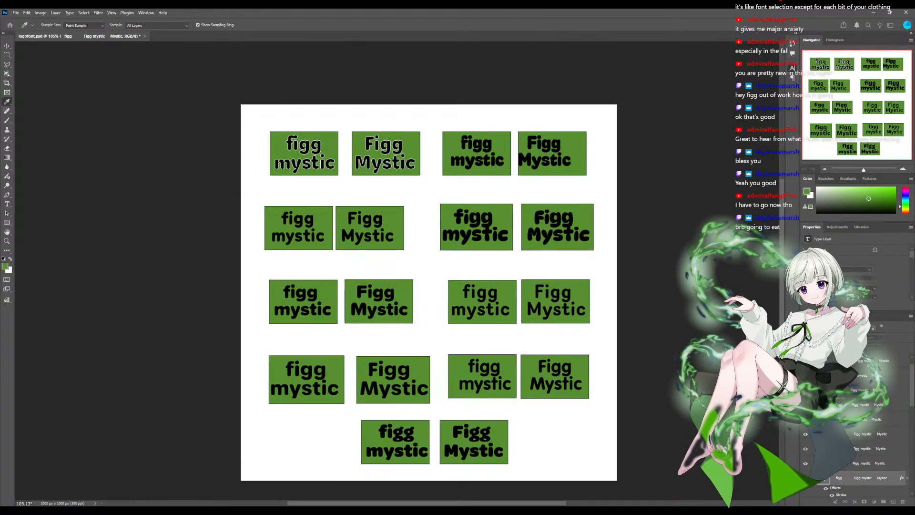
key("h")
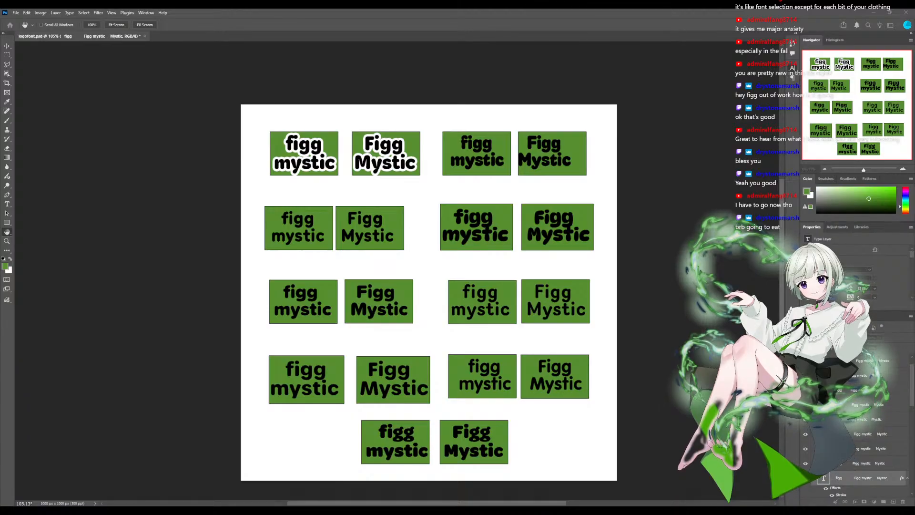
key("v")
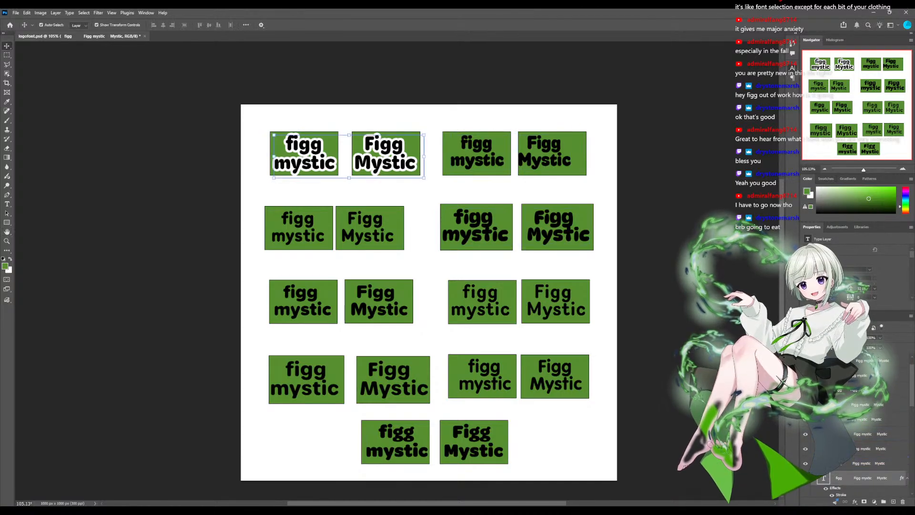
- Apply the same white Stroke effect to the text of the top row's second sample and the second row's first sample
left_click(477, 157)
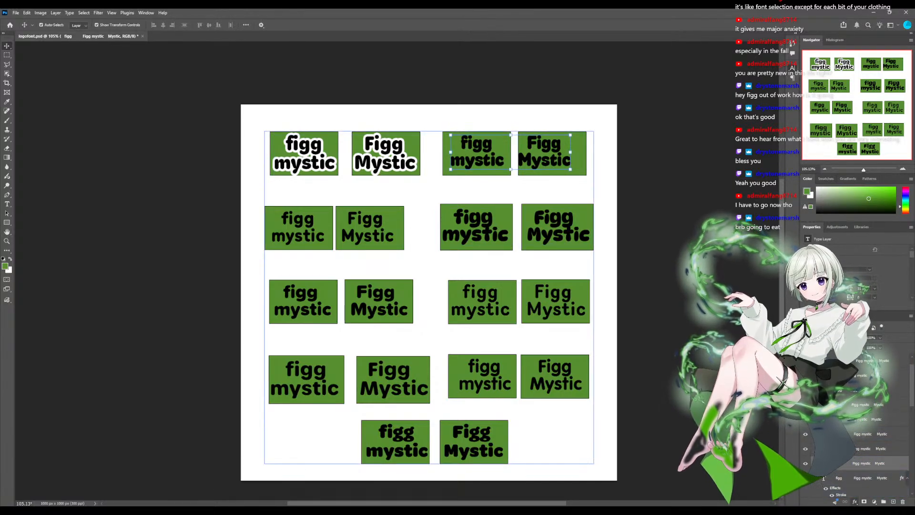
left_click(872, 408)
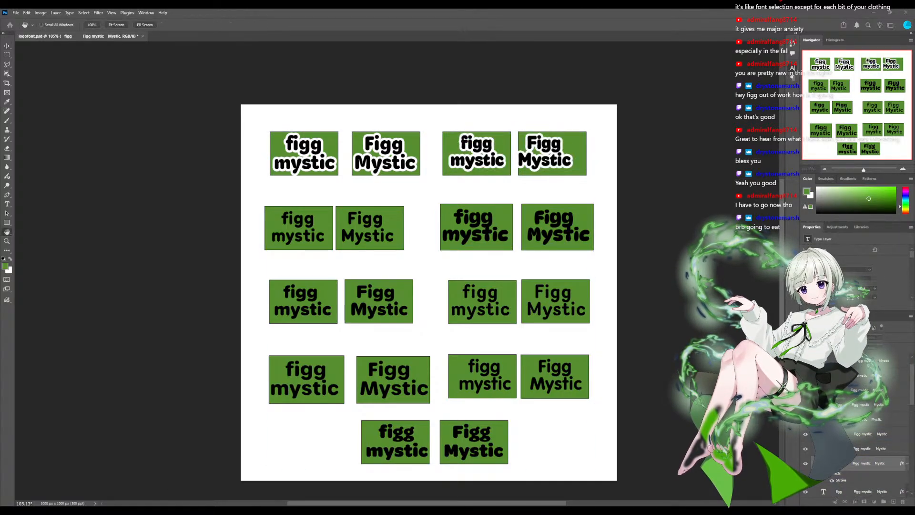
key("Return")
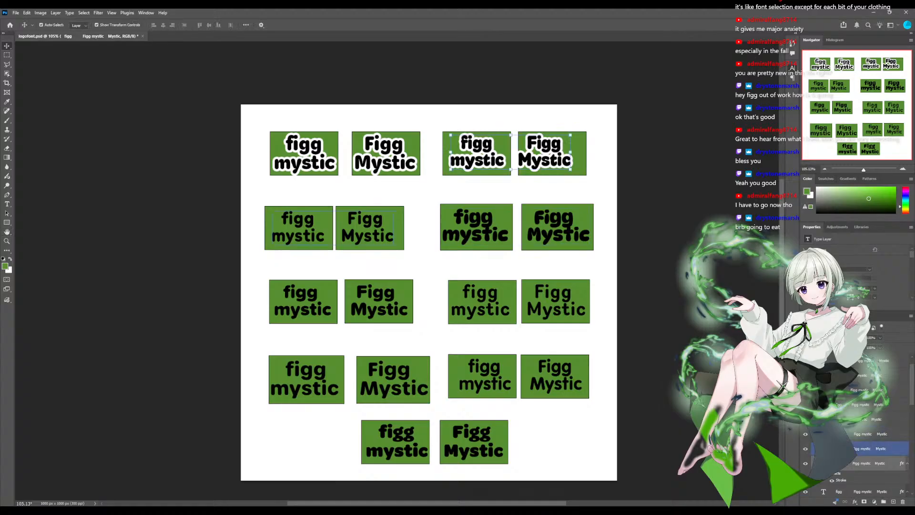
left_click(873, 449)
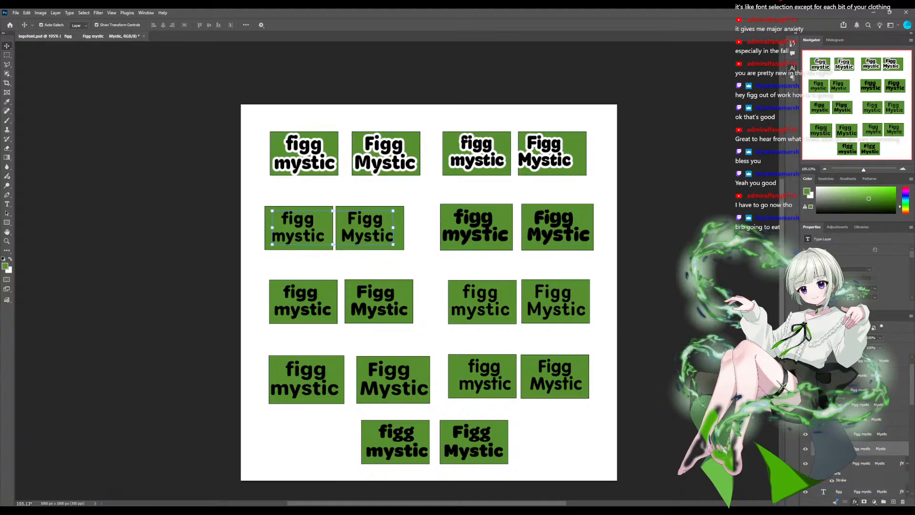
left_click(869, 426)
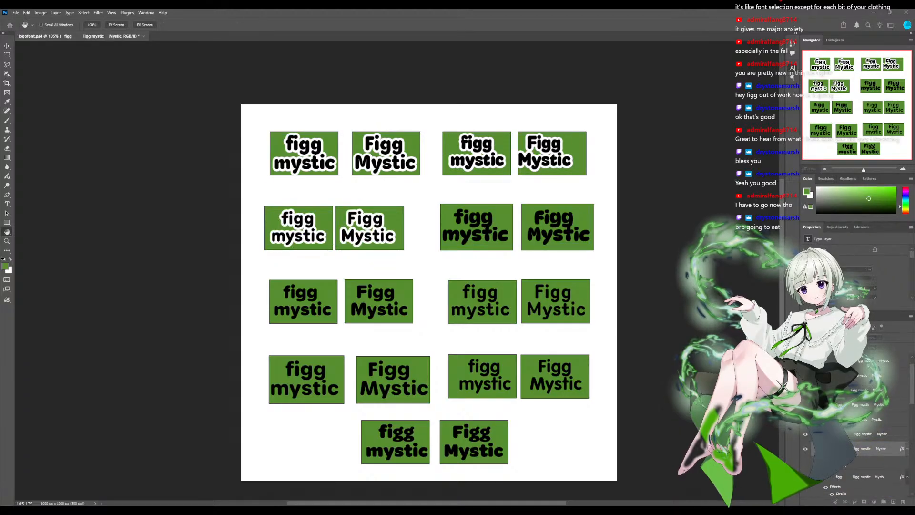
key("Return")
- Apply the same white Stroke effect to the text of the second row's second sample and the third row's first sample
left_click(870, 433)
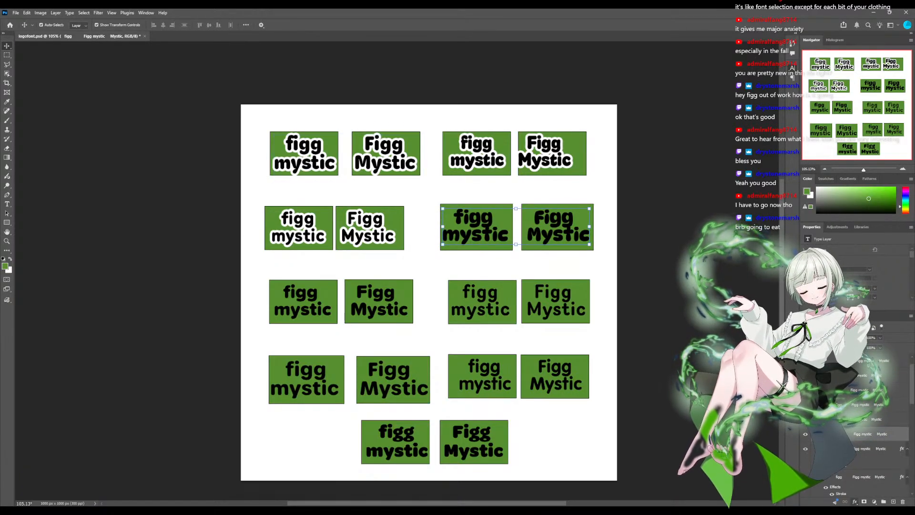
left_click(869, 426)
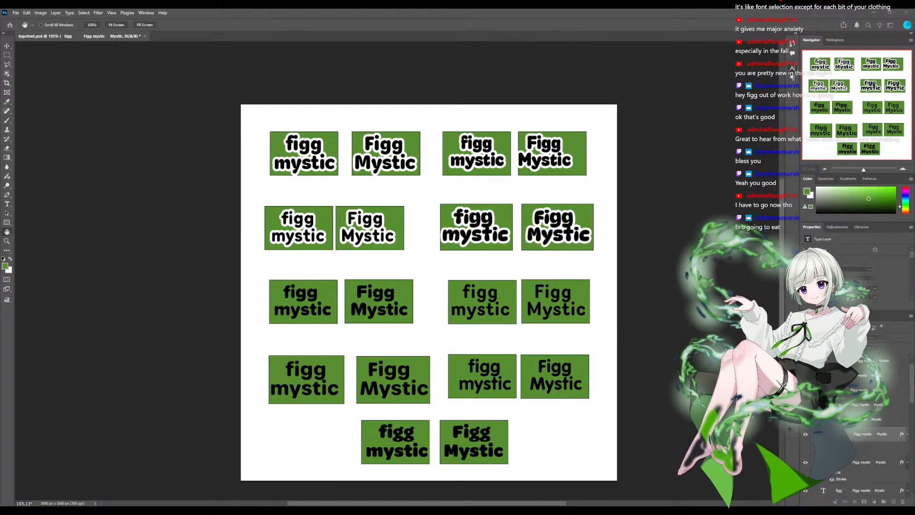
key("Return")
left_click(870, 490)
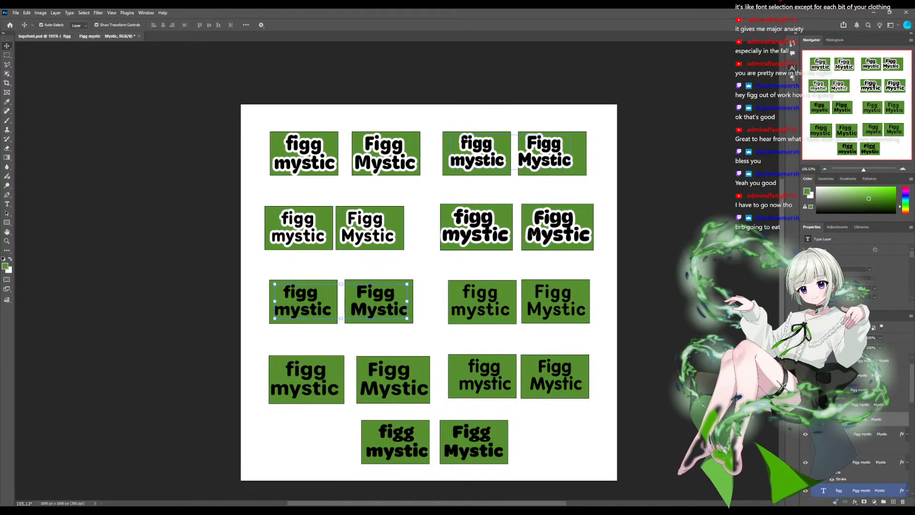
left_click(855, 501)
left_click(868, 425)
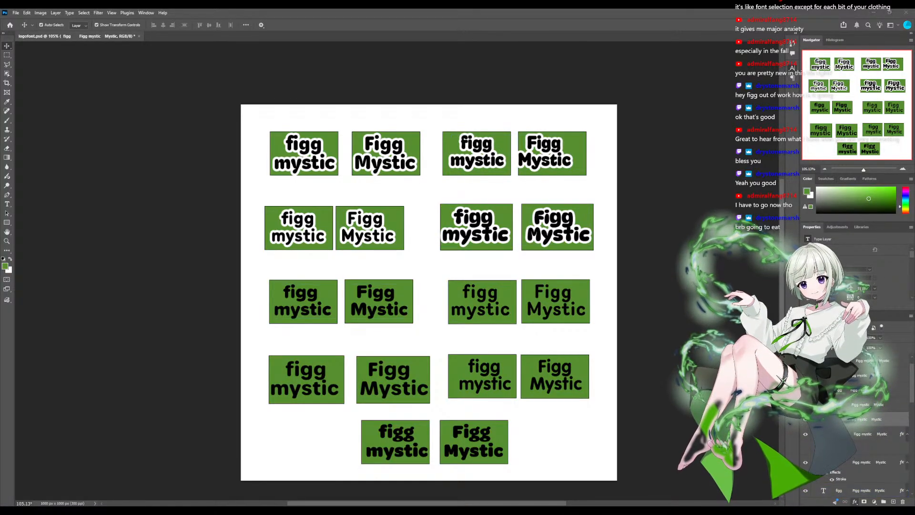
key("Return")
- Apply the same white Stroke effect to the text of the third row's second sample
left_click(870, 404)
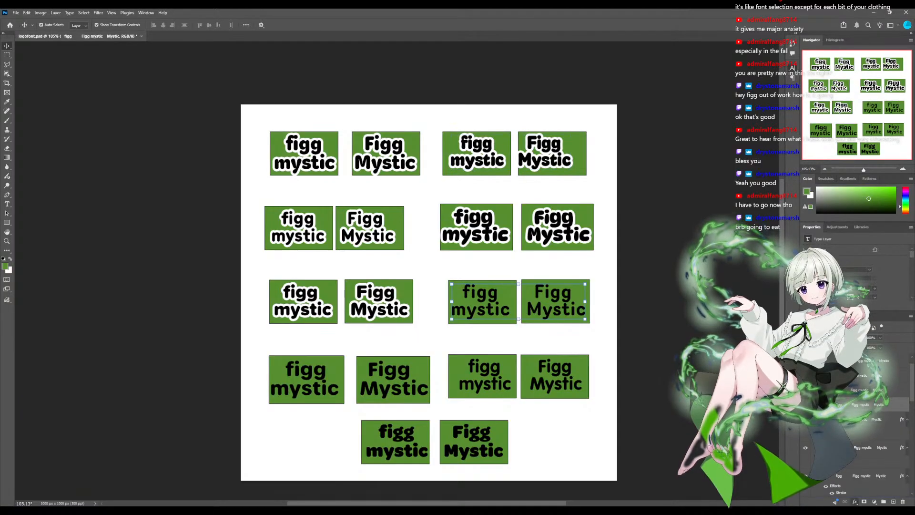
left_click(869, 426)
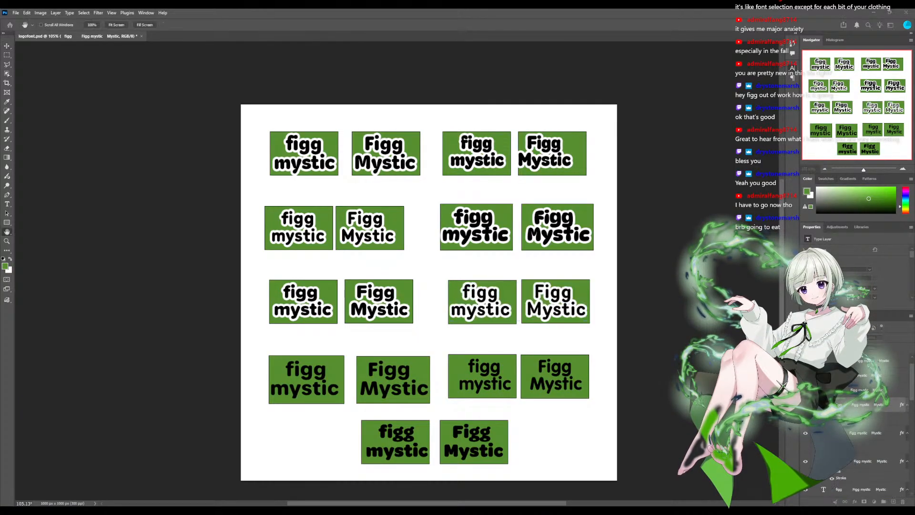
key("Return")
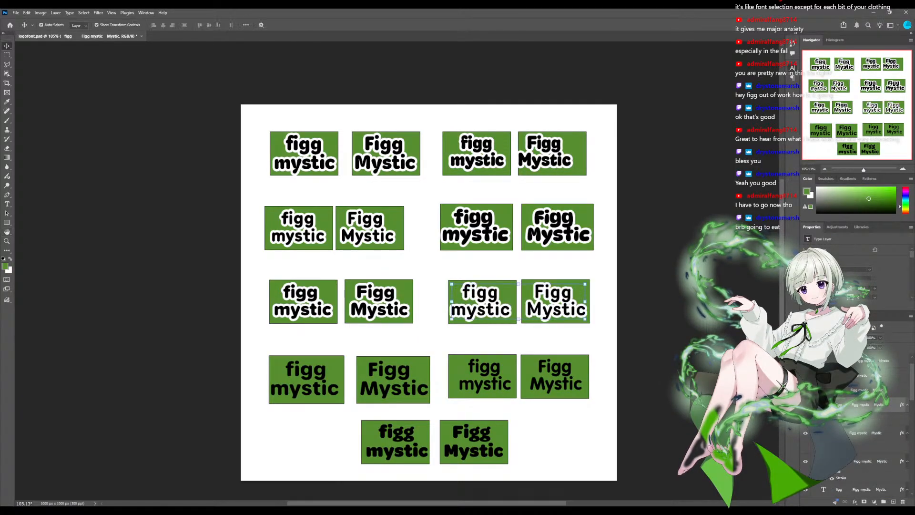
scroll(887, 377, "up", 1)
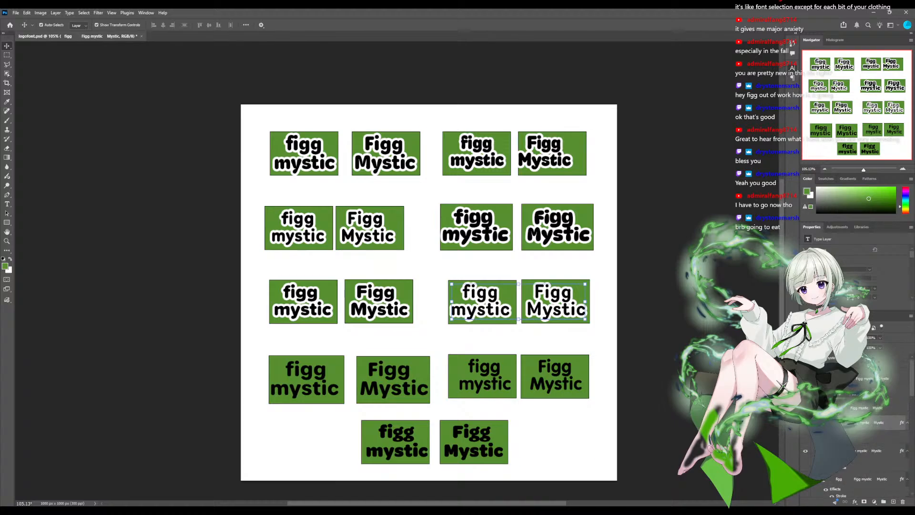
- Apply the same white Stroke effect to the text of the fourth row's first and second samples
left_click(873, 408)
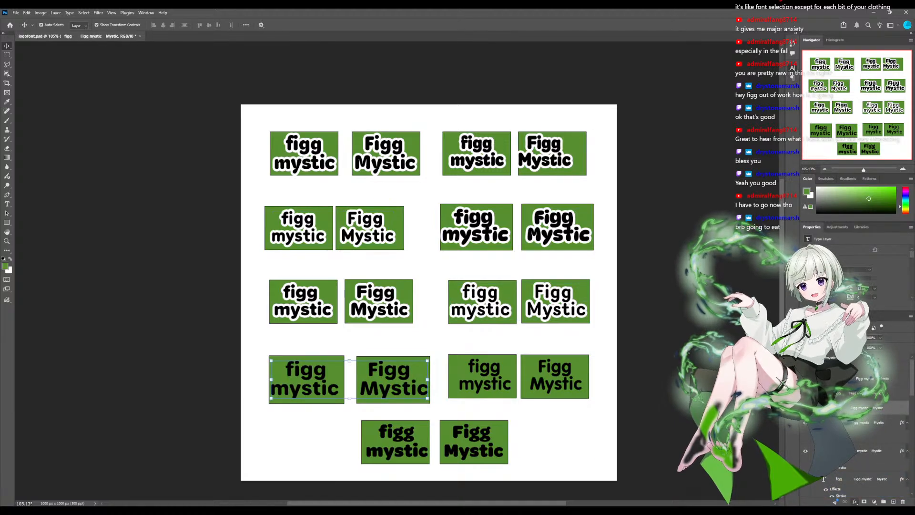
left_click(872, 493)
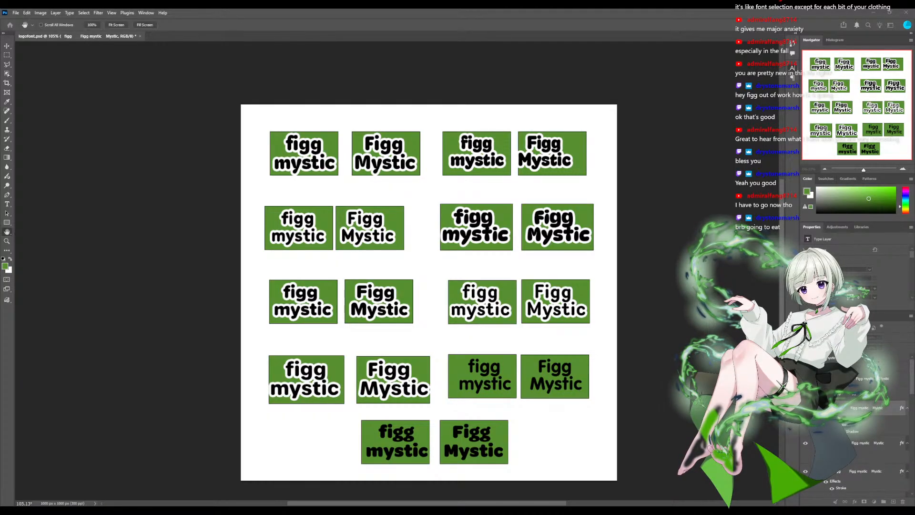
key("Return")
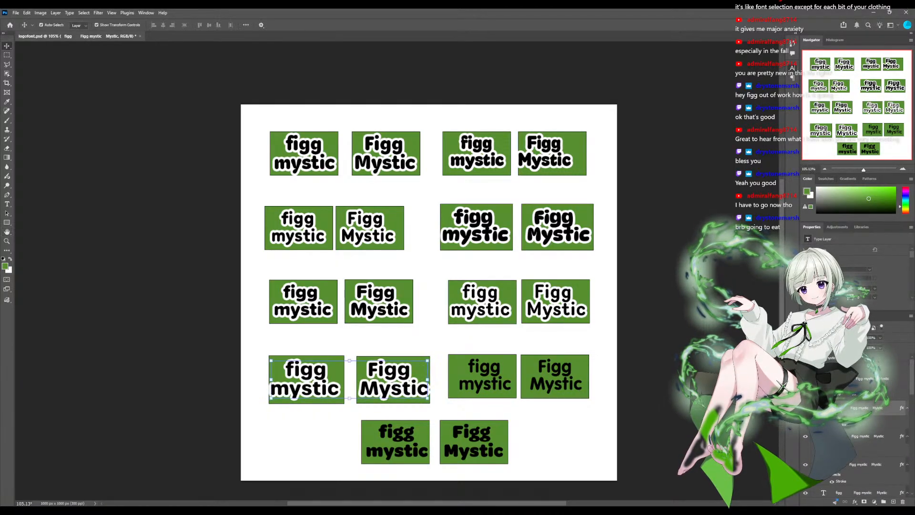
left_click(876, 393)
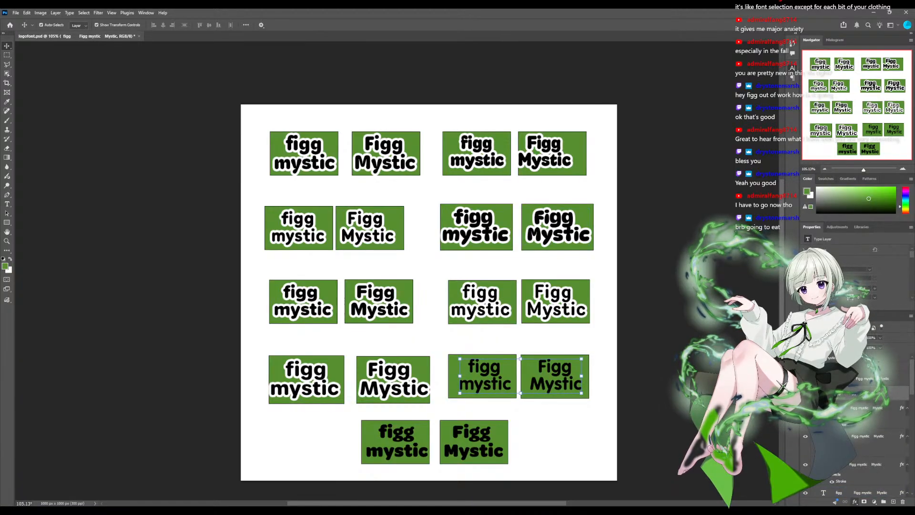
left_click(871, 431)
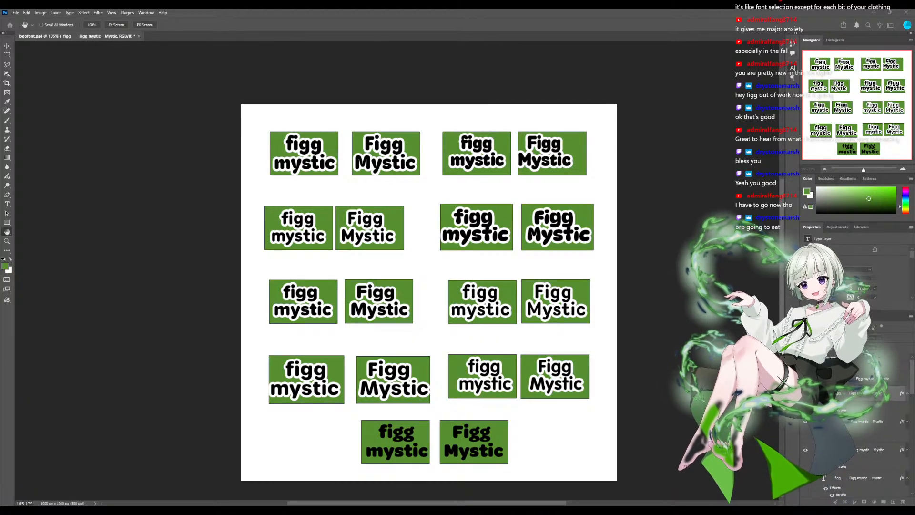
key("Return")
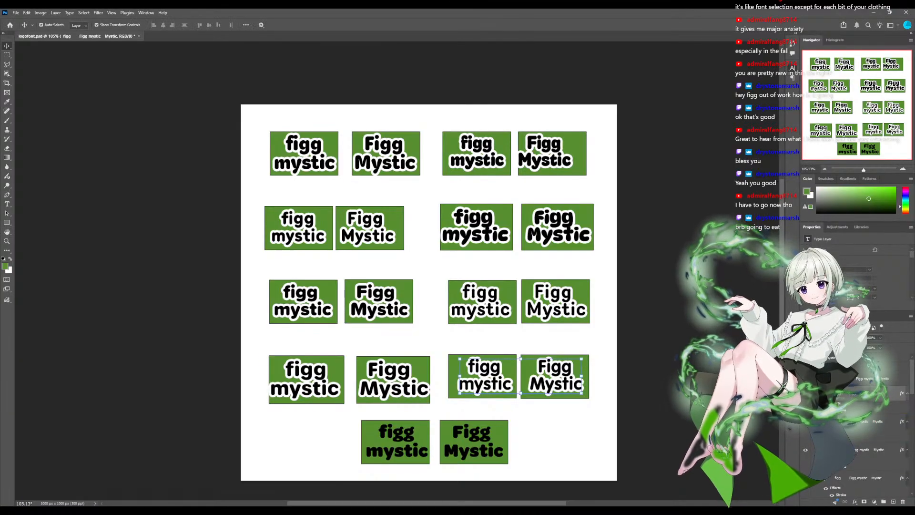
- Apply the same white Stroke effect to the text of the bottom row's sample
left_click(873, 378)
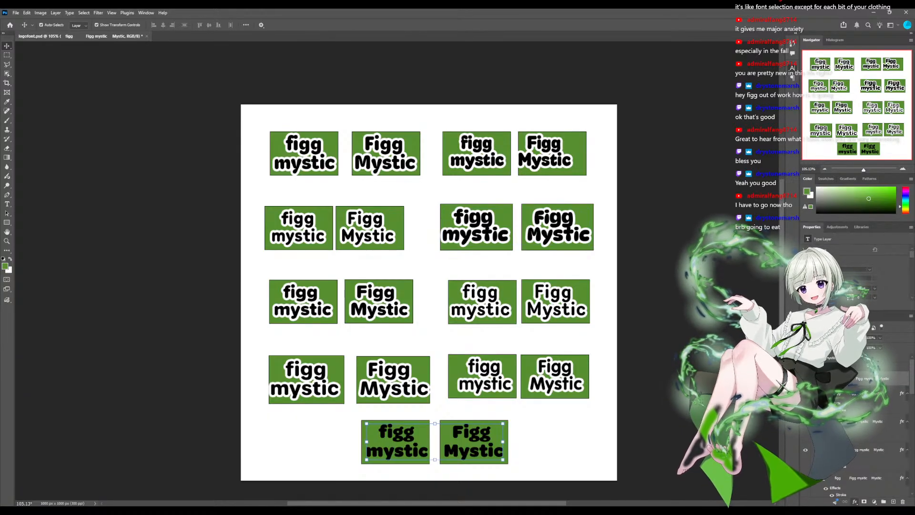
key("h")
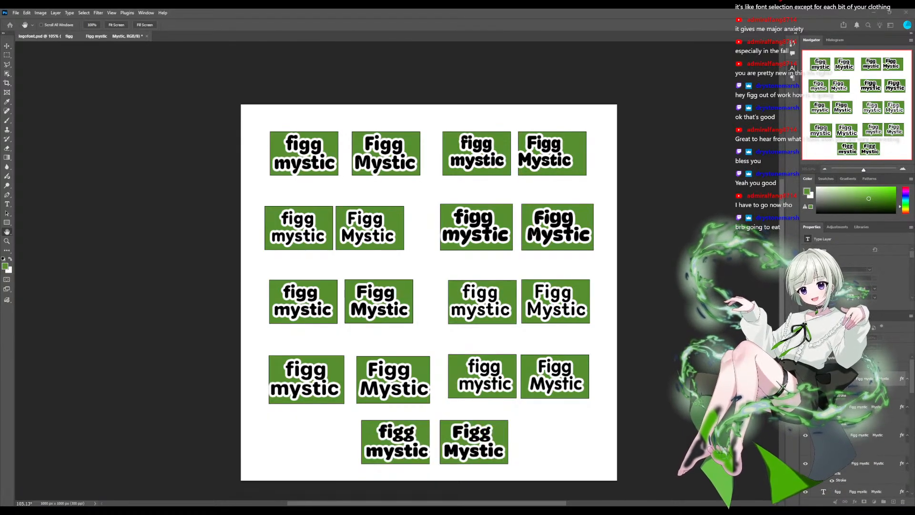
key("v")
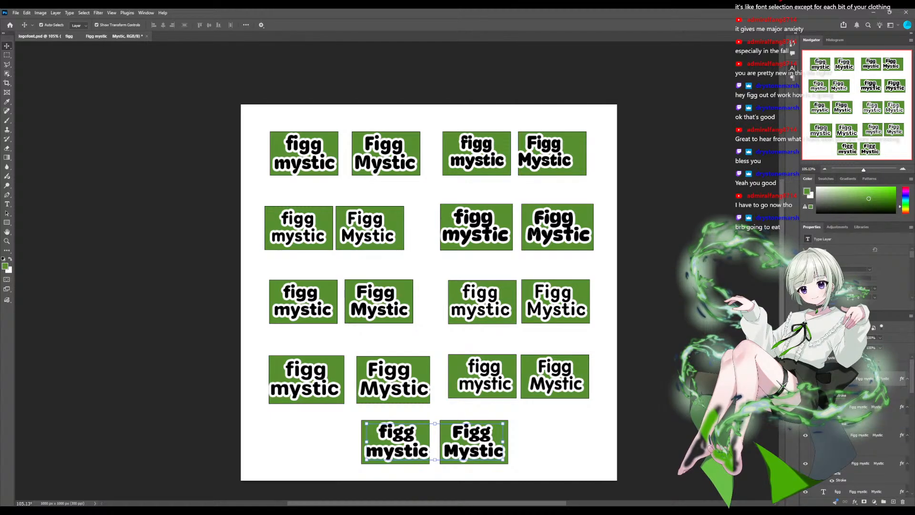
- Scale up the green rectangle behind the top row's first "figg mystic" to about 107%, keeping it centred behind the text
key("ctrl+alt+a")
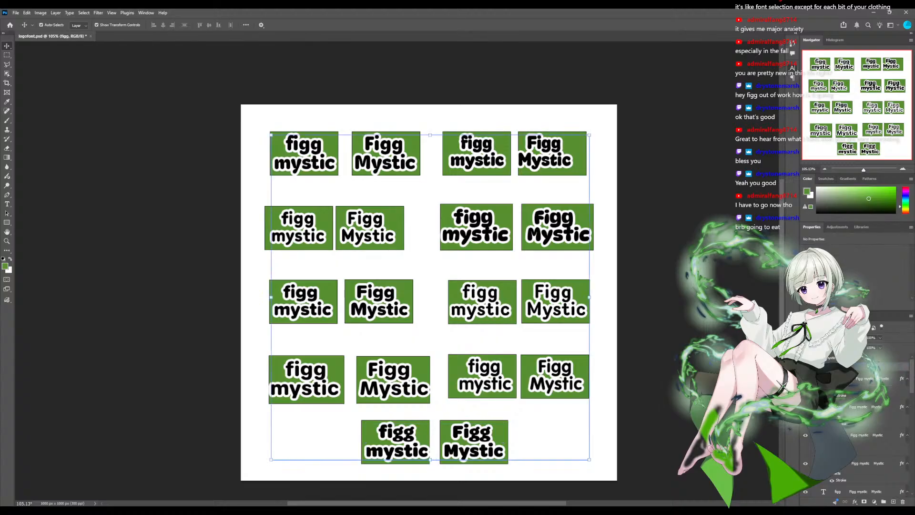
scroll(858, 461, "down", 5)
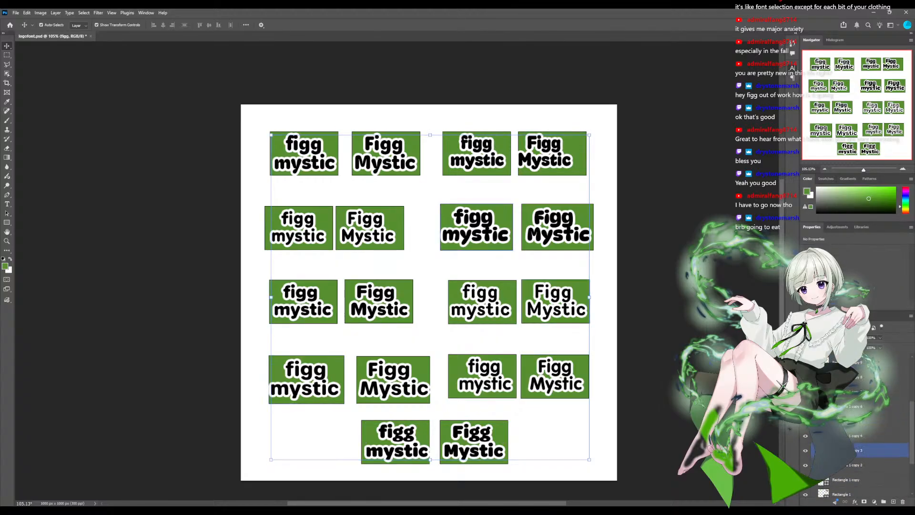
scroll(858, 453, "down", 3)
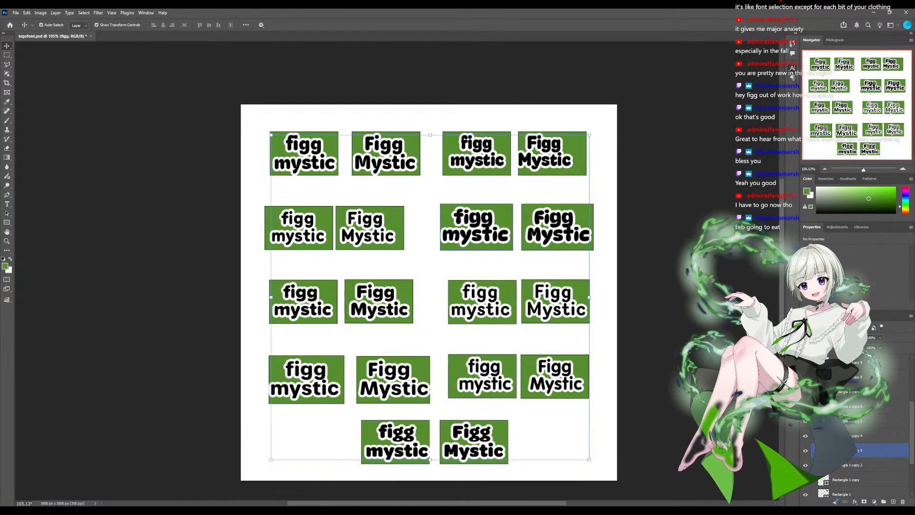
scroll(858, 472, "down", 2)
left_click(858, 475)
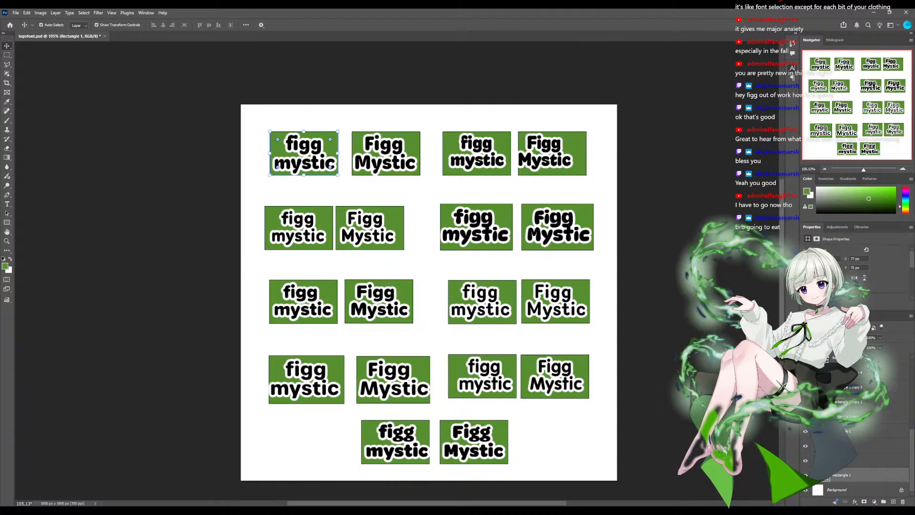
scroll(858, 453, "up", 3)
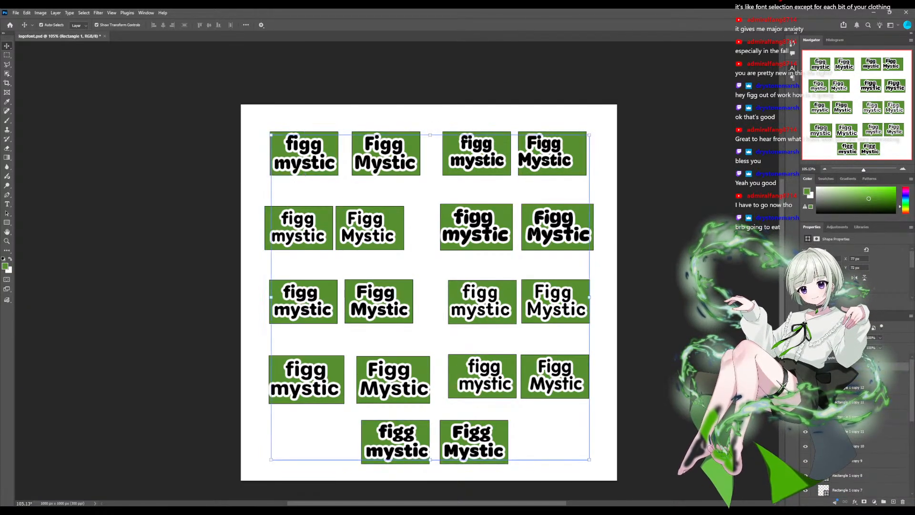
left_click(858, 366)
scroll(858, 453, "down", 3)
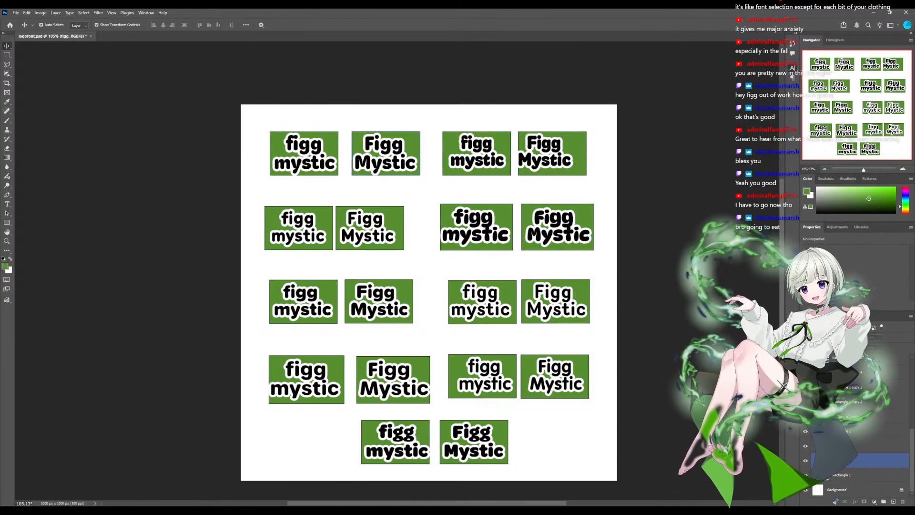
left_click(859, 475)
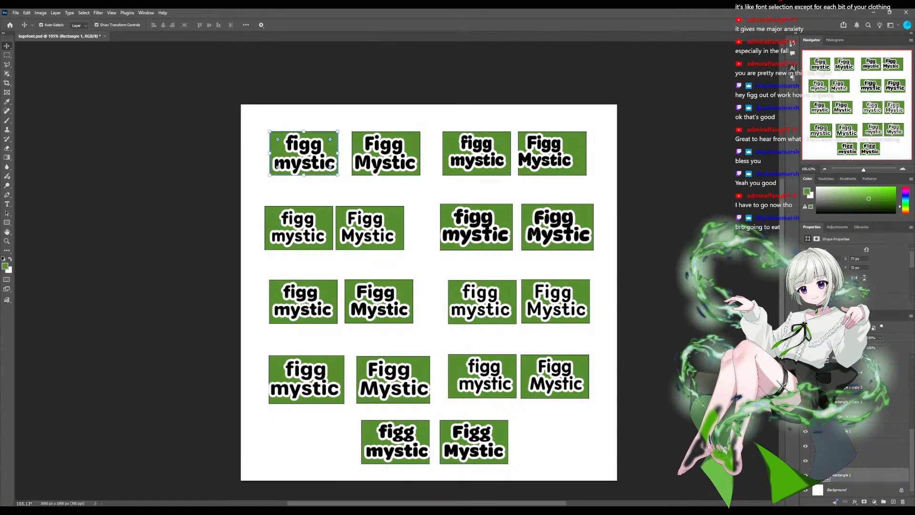
left_click_drag(305, 176, 304, 157)
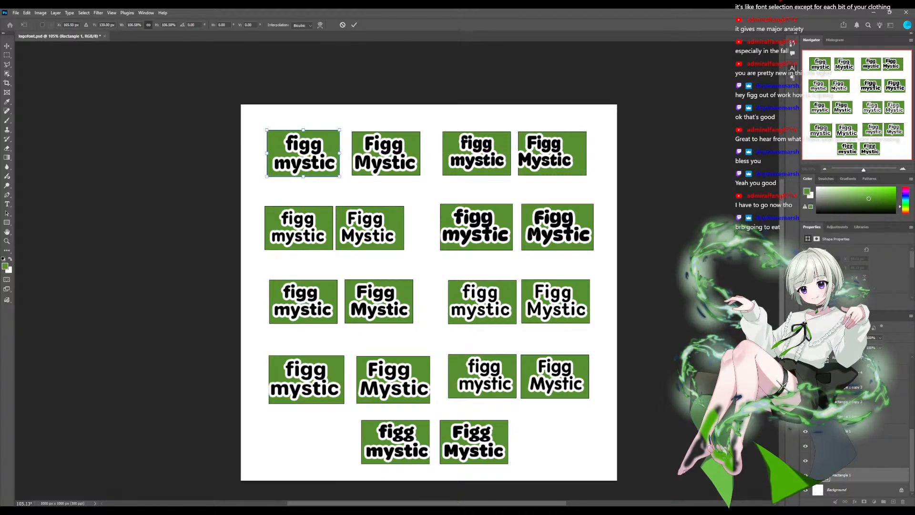
key("Return")
- Scale up the green rectangle behind the top row's first "Figg Mystic" to about 107%
left_click(386, 155)
left_click_drag(386, 175, 386, 154)
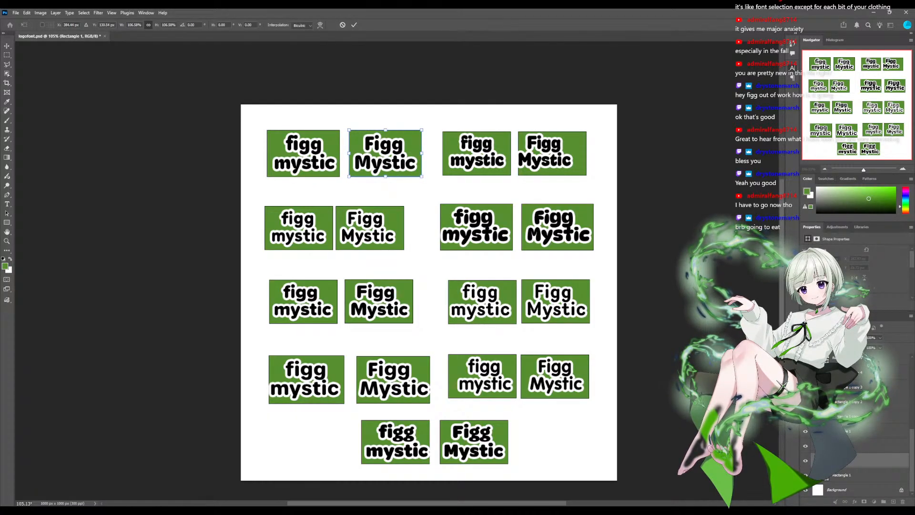
key("Return")
- Recentre the green rectangles behind the top row's second sample and shift the one behind the second row's first "Figg Mystic" slightly right
left_click(477, 153)
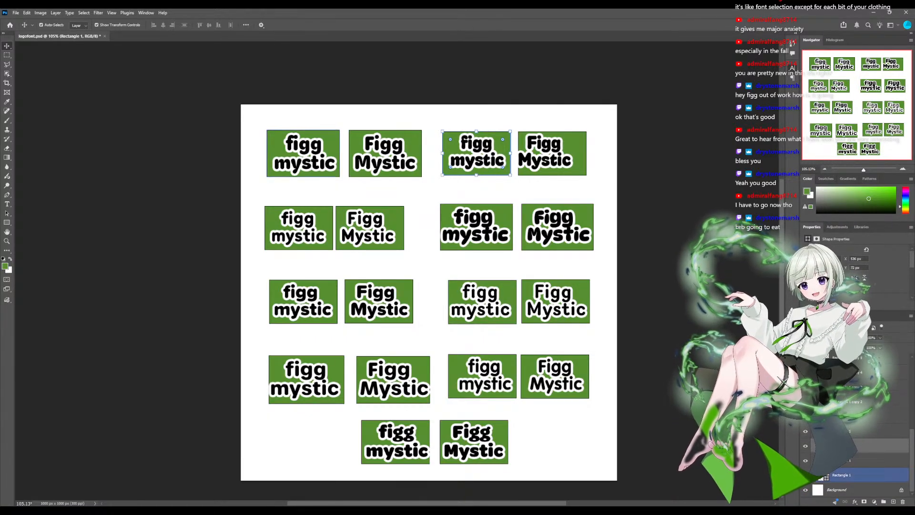
left_click_drag(476, 153, 477, 152)
left_click_drag(578, 153, 572, 152)
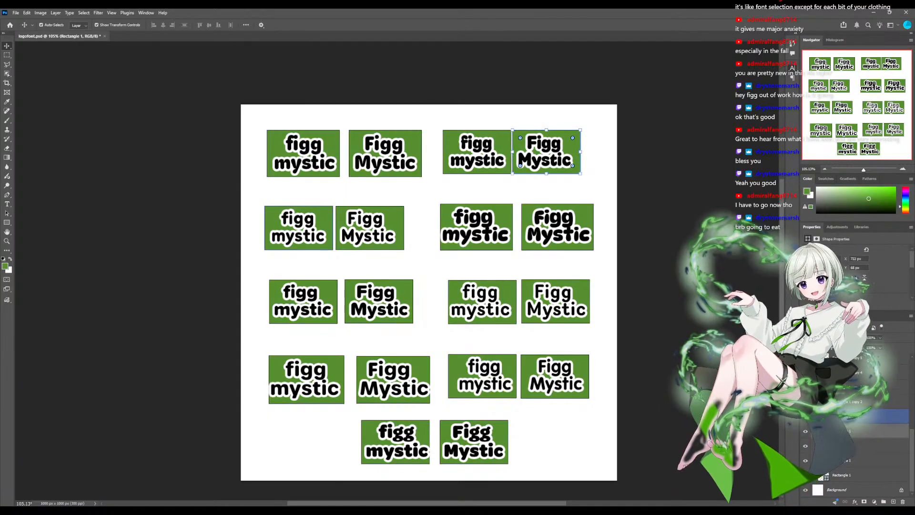
left_click(324, 218)
left_click_drag(370, 228, 378, 228)
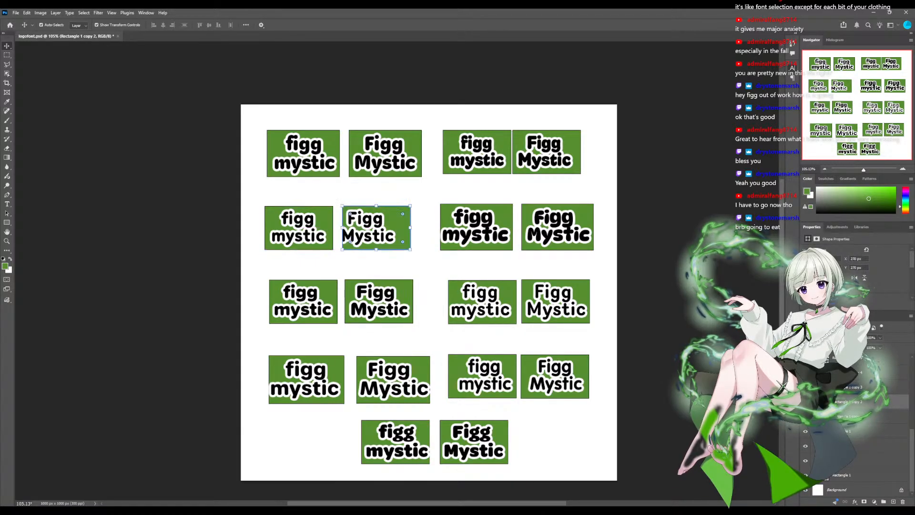
- Scale up the two green rectangles of the second row's second sample, to about 107% for "figg mystic" and 104% for "Figg Mystic"
left_click(447, 216)
left_click_drag(441, 227, 476, 227)
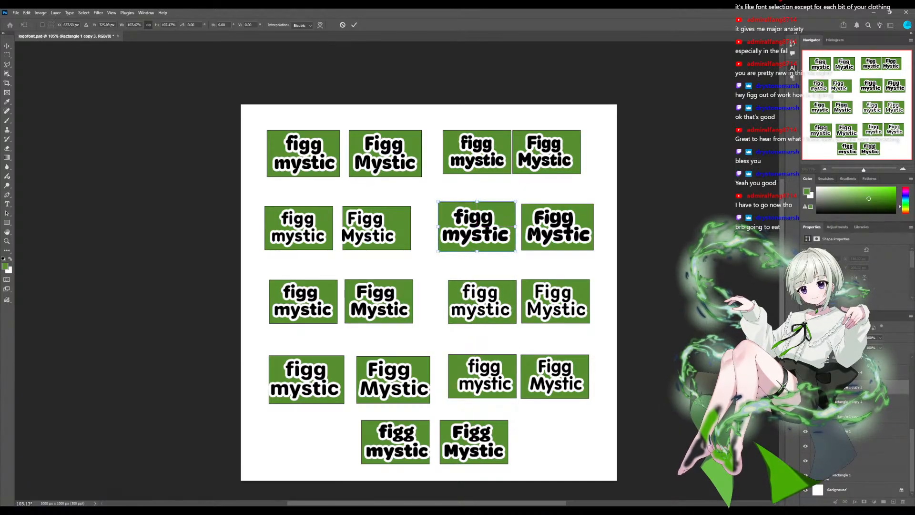
key("Return")
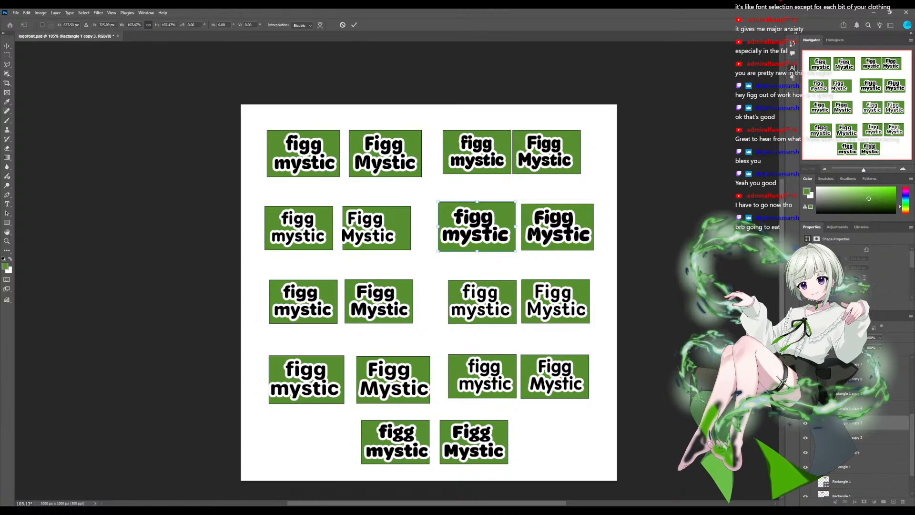
left_click(583, 216)
key("ctrl+t")
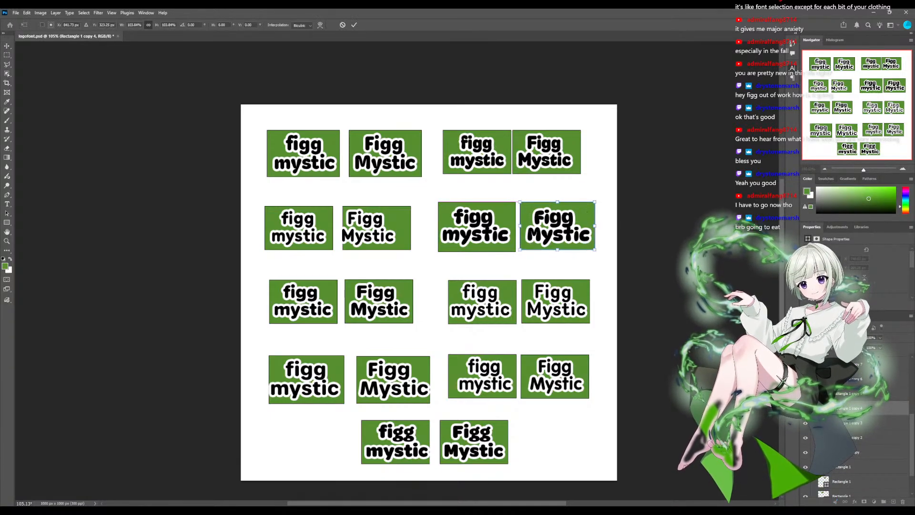
left_click_drag(558, 226, 558, 227)
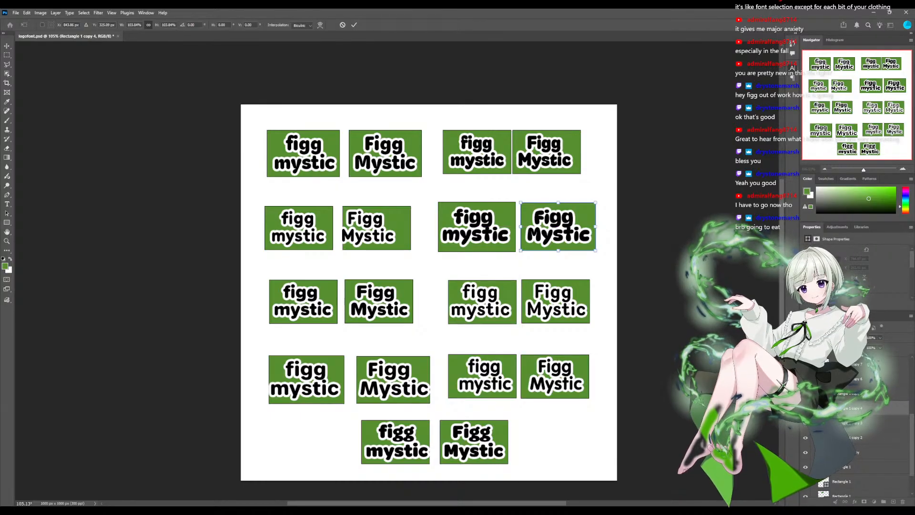
key("Return")
- Scale up the green rectangle behind the third row's second "figg mystic" to about 110% and centre it behind the text
left_click(303, 302)
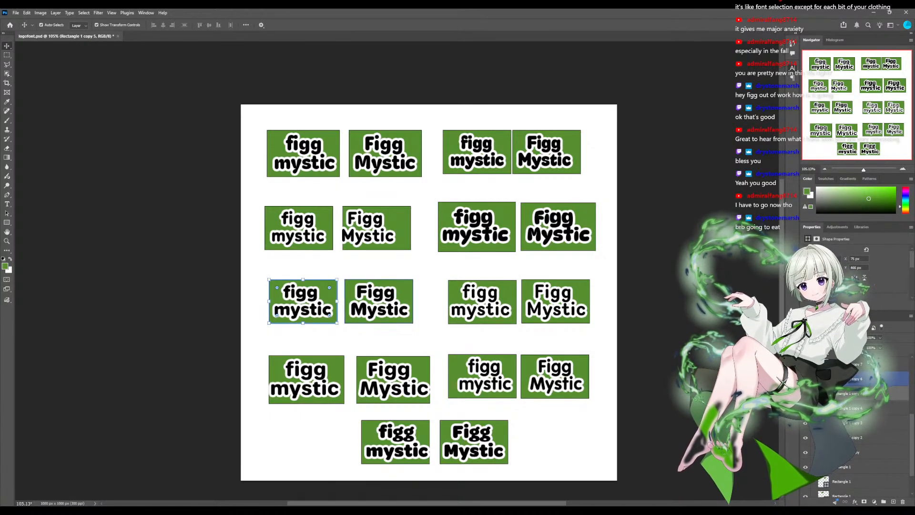
left_click(479, 302)
left_click_drag(482, 280, 480, 302)
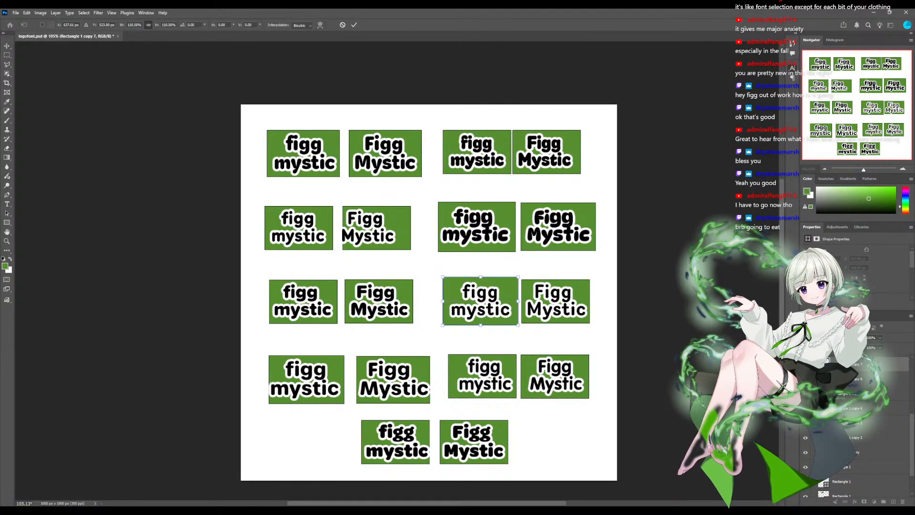
left_click(556, 301)
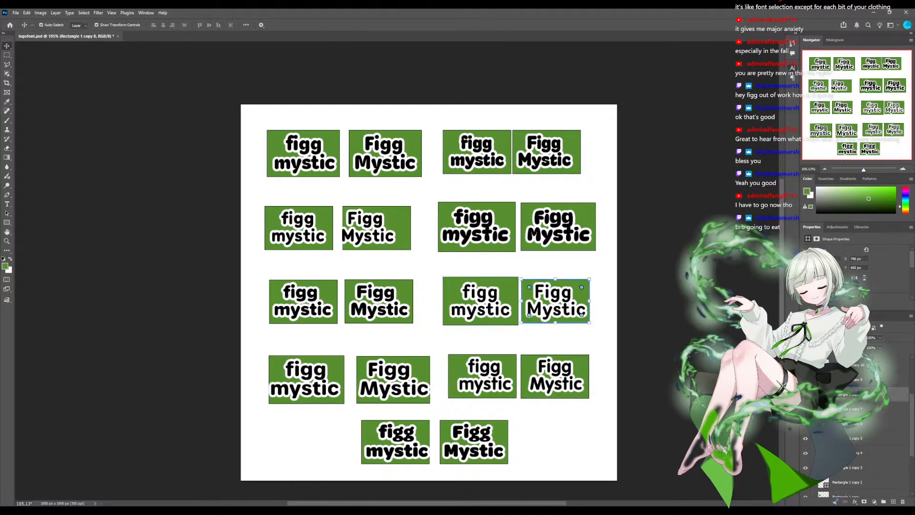
key("ctrl+t")
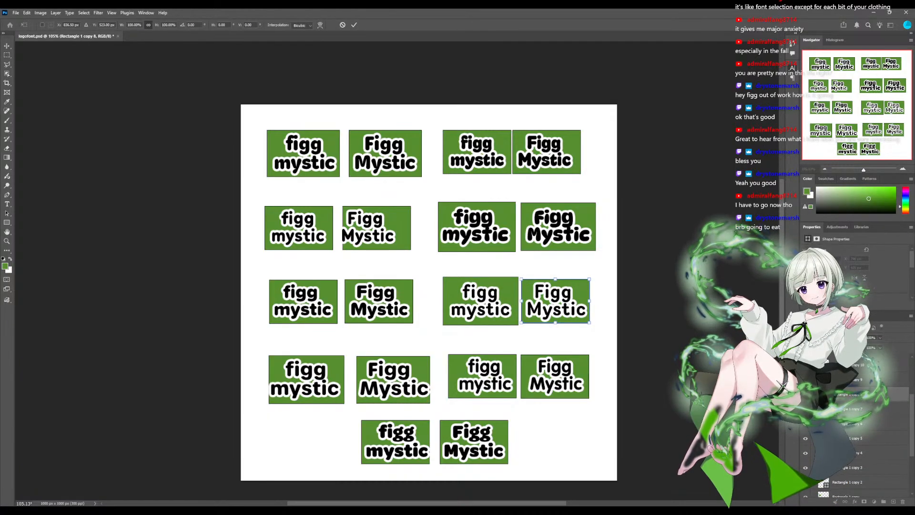
key("Return")
- Scale up the two green rectangles of the fourth row's first sample slightly so they extend past the outlined text
left_click(306, 380)
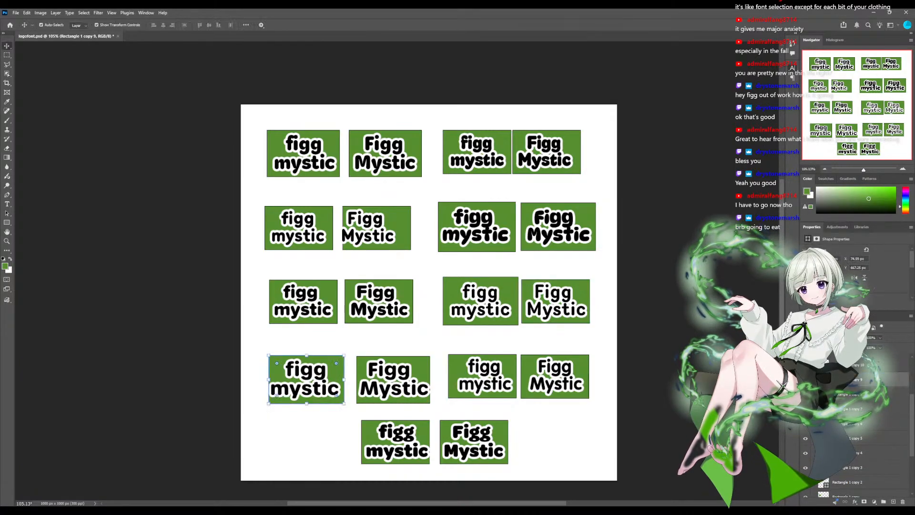
left_click_drag(306, 355, 306, 379)
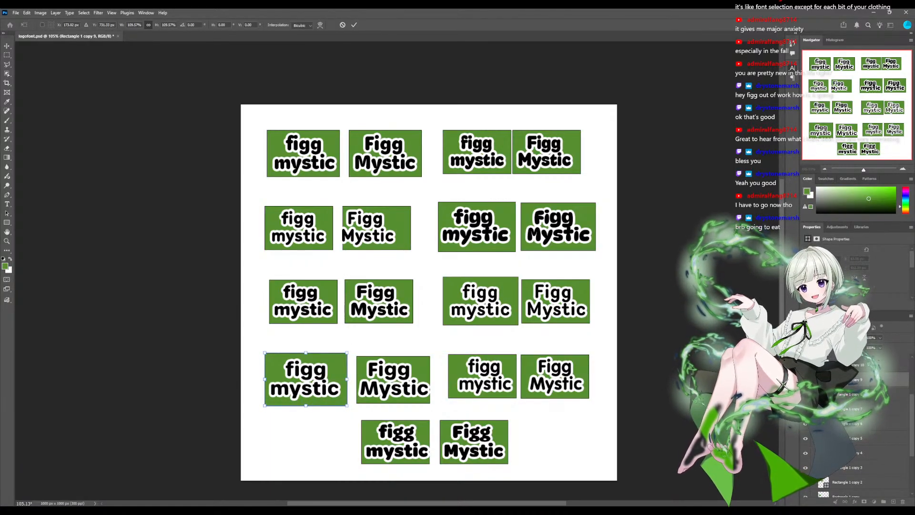
key("Return")
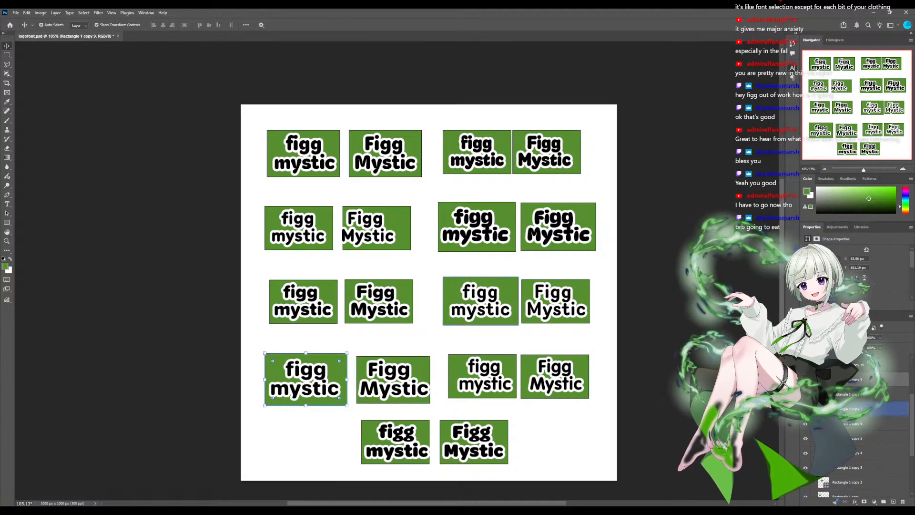
scroll(856, 382, "up", 1)
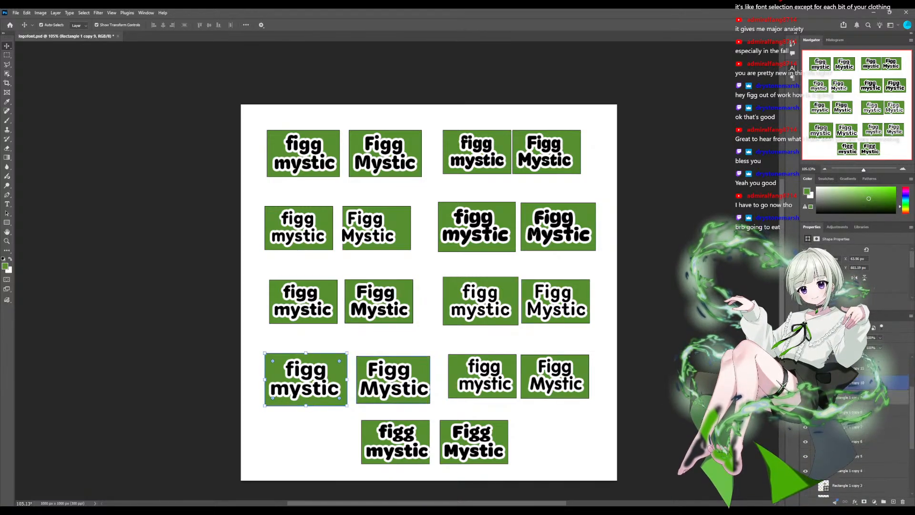
left_click(856, 382)
left_click_drag(393, 356, 394, 355)
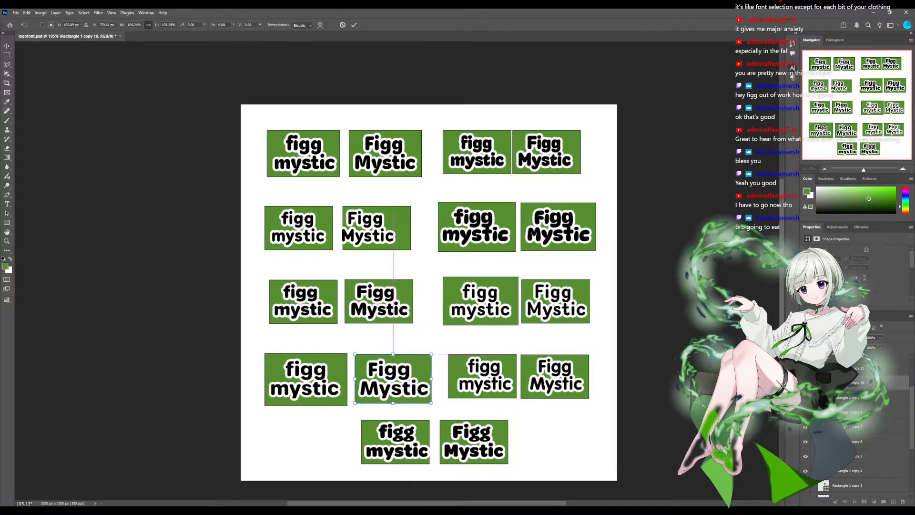
left_click(510, 389)
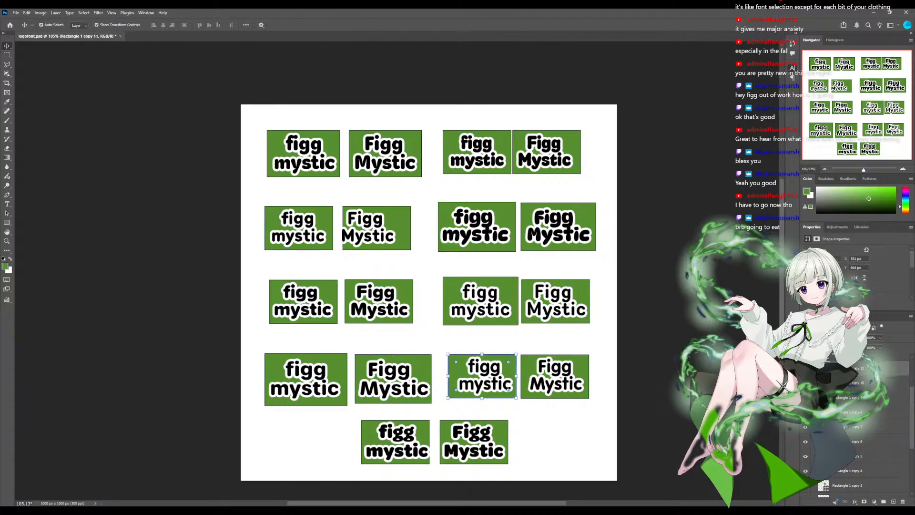
- Shift the green rectangle behind the fourth row's second "figg mystic" right, and enlarge the "Figg Mystic" one to about 103%, moving it slightly right
left_click_drag(509, 388, 512, 388)
left_click(578, 371)
key("ctrl+t")
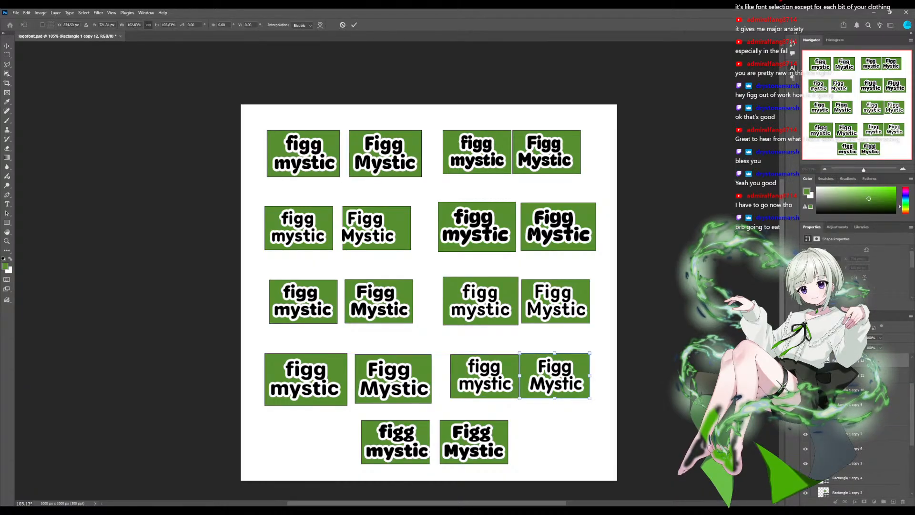
left_click_drag(555, 375, 556, 376)
- Scale up and recentre the bottom row's green rectangles, to about 109% behind "figg mystic" and 111% behind "Figg Mystic"
left_click(396, 442)
left_click(395, 441)
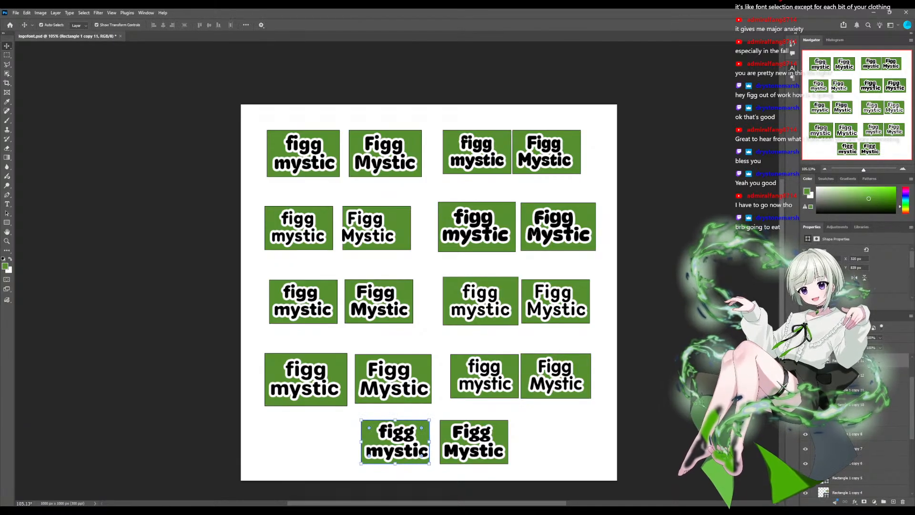
left_click_drag(430, 463, 432, 464)
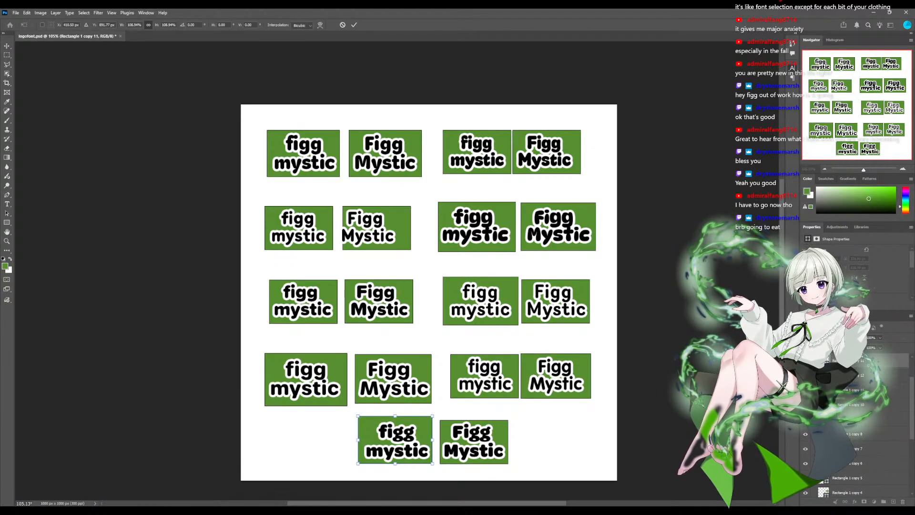
left_click_drag(396, 439, 397, 441)
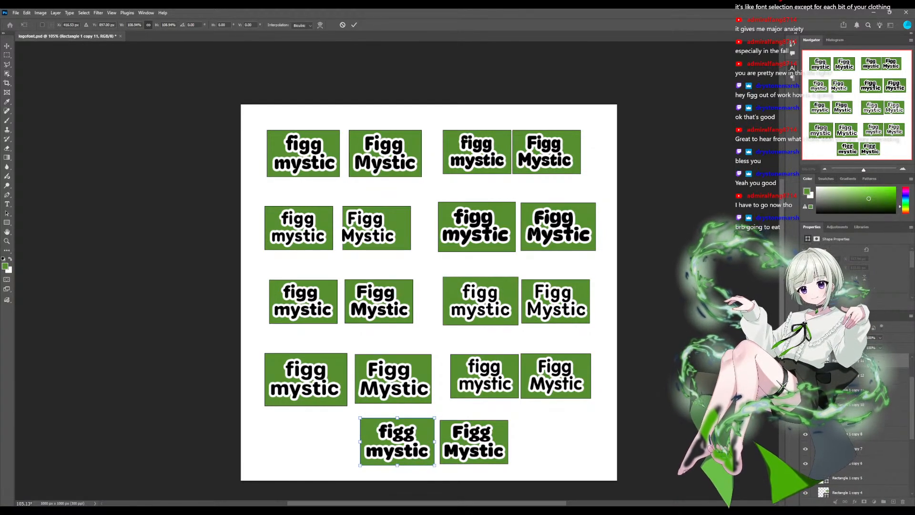
key("Return")
left_click(474, 442)
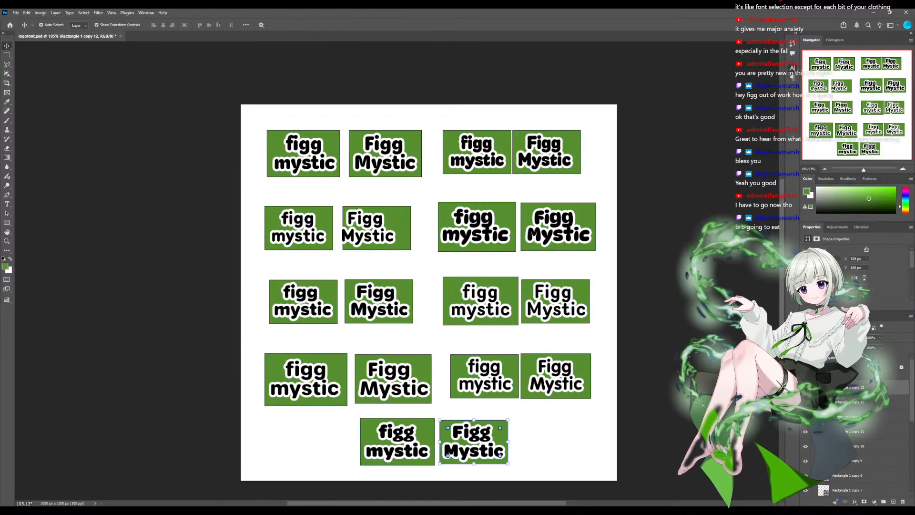
left_click_drag(474, 420, 474, 442)
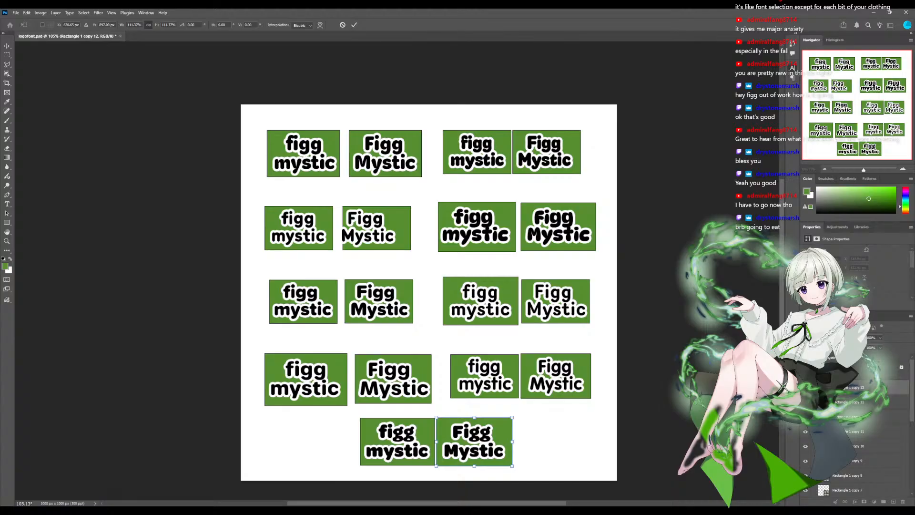
key("Return")
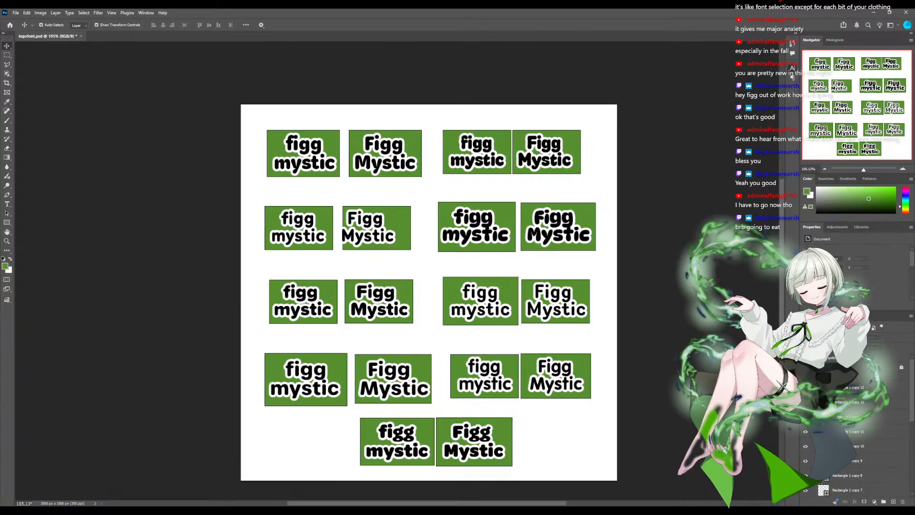
- Unlock the figg text group and add spacing before "Figg" in the third row's first sample to centre it on its rectangle
left_click(848, 416)
left_click(849, 367)
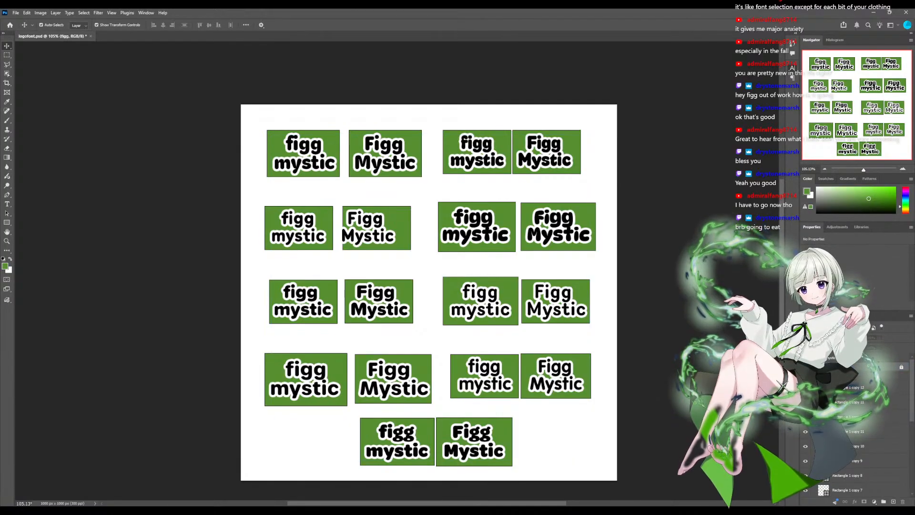
left_click(901, 367)
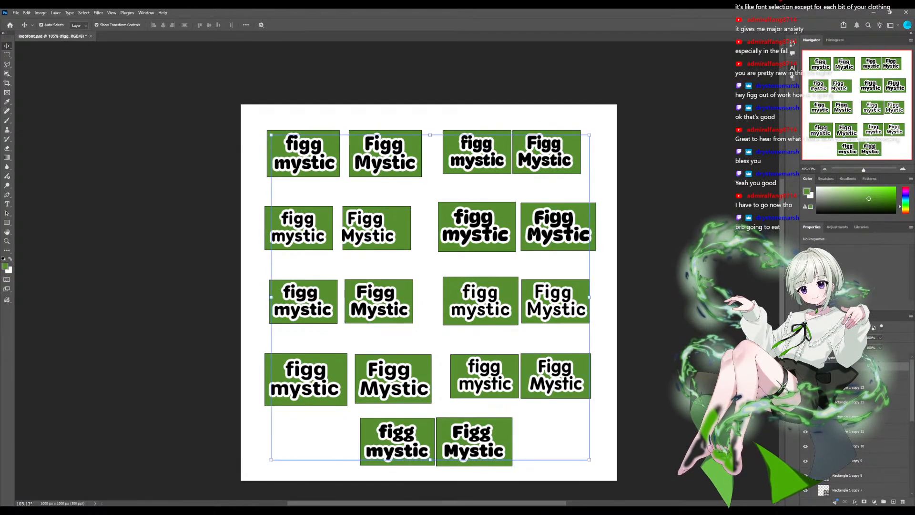
left_click(814, 366)
scroll(858, 420, "down", 3)
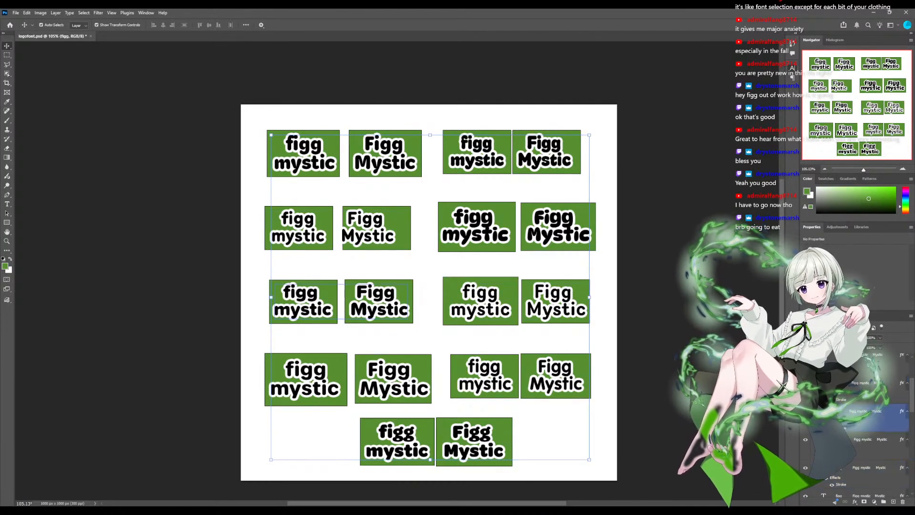
double_click(823, 411)
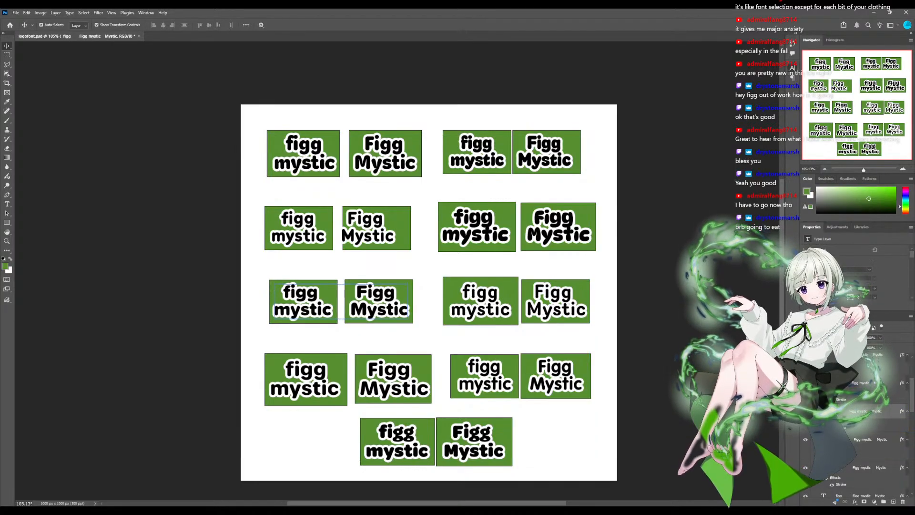
left_click(357, 295)
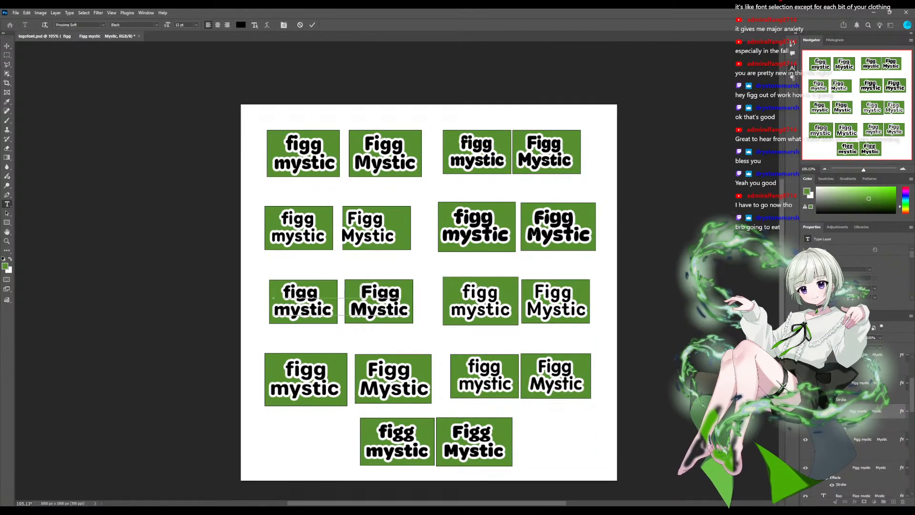
- Add spacing before both lines of the second row's first "Figg Mystic" to centre it on its rectangle, and save the document
double_click(823, 468)
left_click(342, 236)
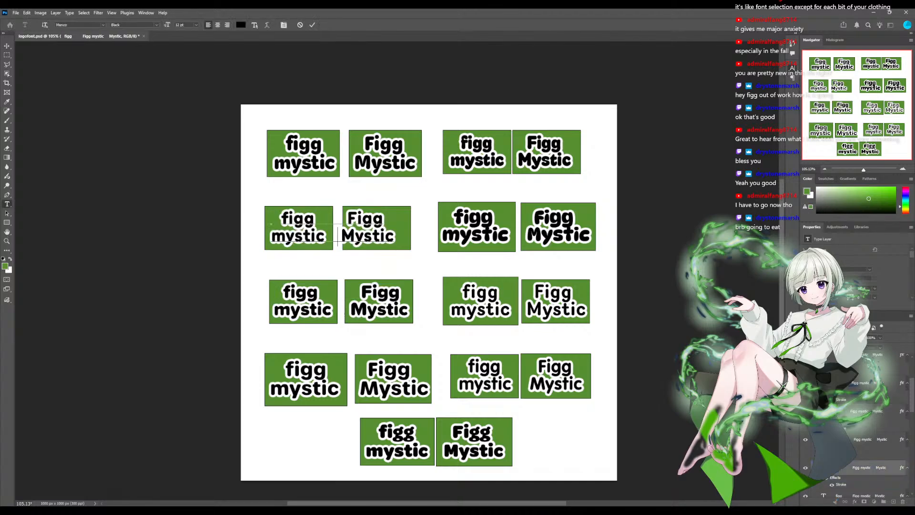
left_click(344, 219)
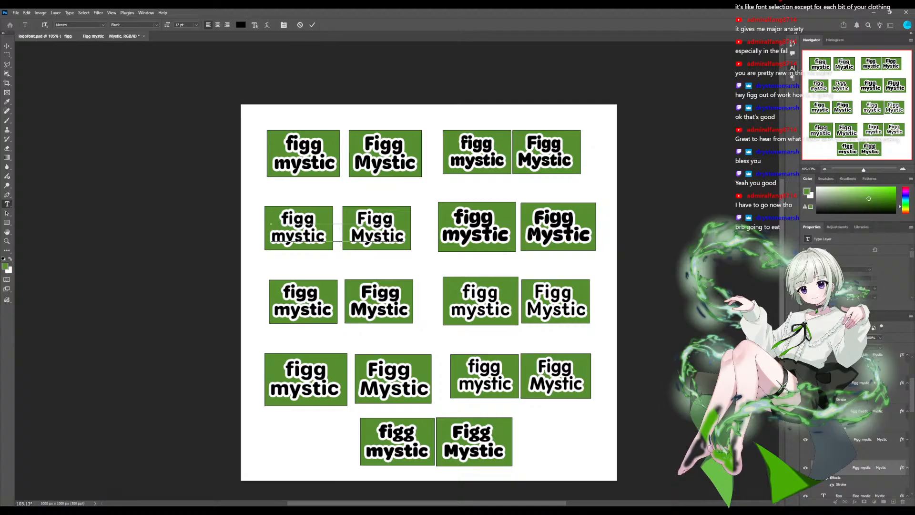
left_click(7, 46)
left_click(871, 439)
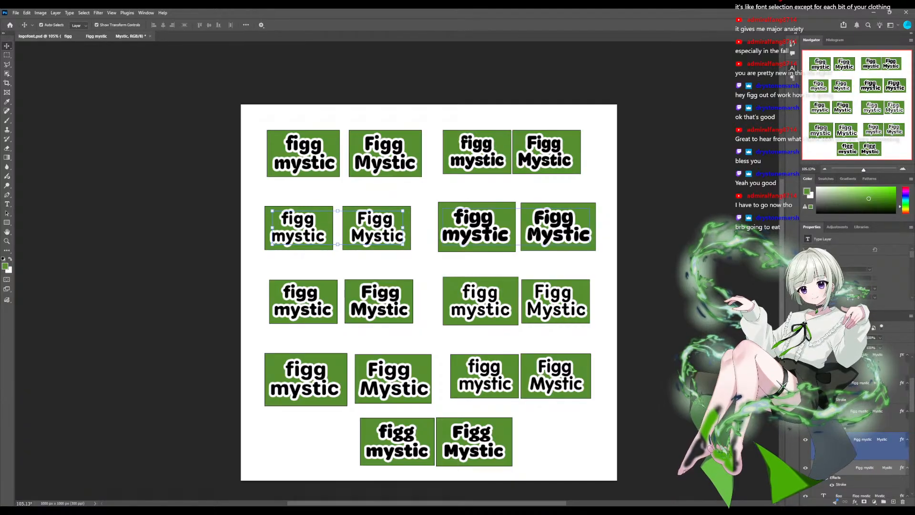
key("ctrl+s")
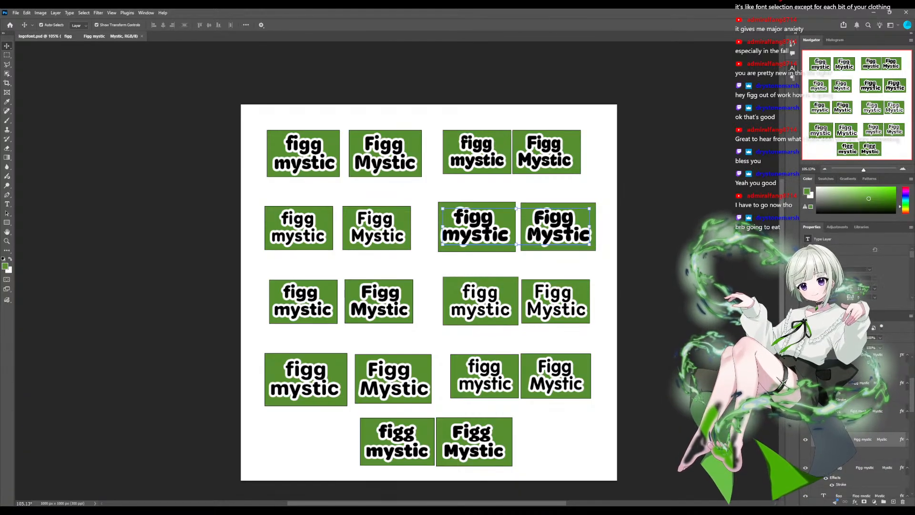
- Collapse the figg text group and lock it again
scroll(872, 410, "up", 3)
left_click(871, 407)
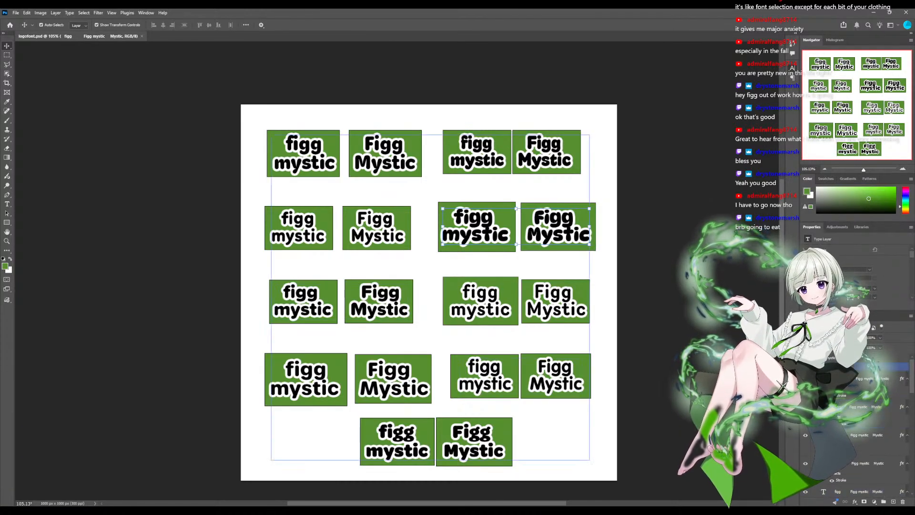
left_click(849, 366)
left_click(814, 366)
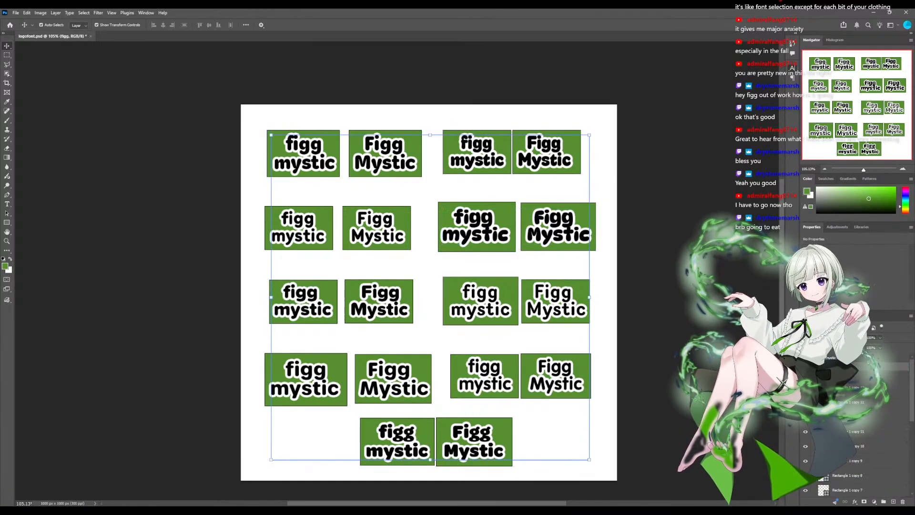
left_click(846, 348)
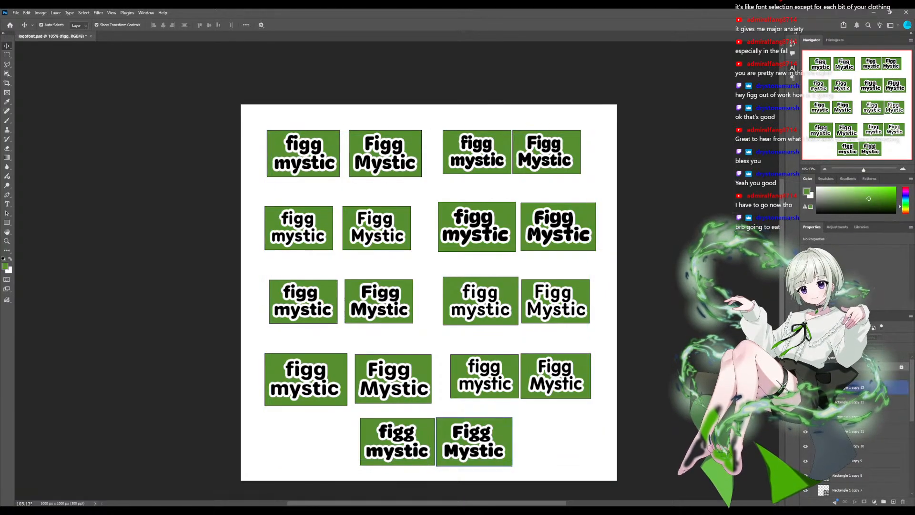
scroll(868, 387, "down", 3)
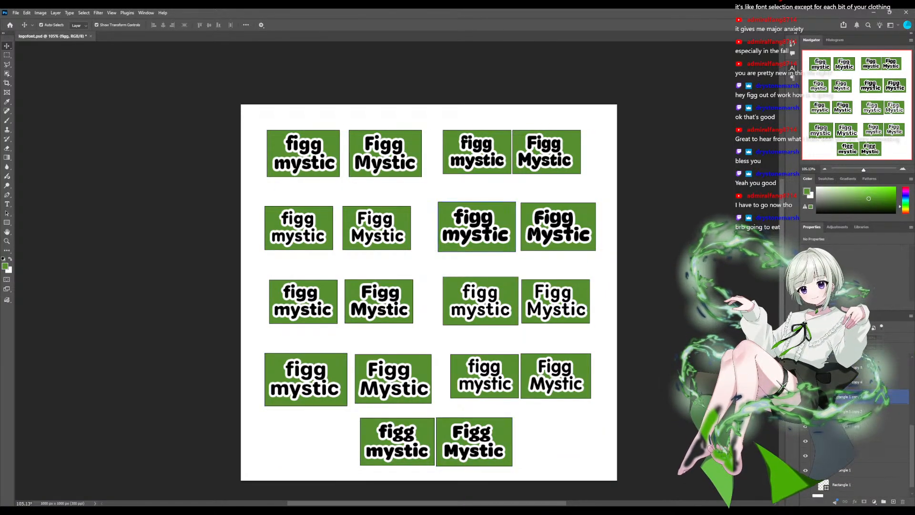
scroll(868, 453, "up", 2)
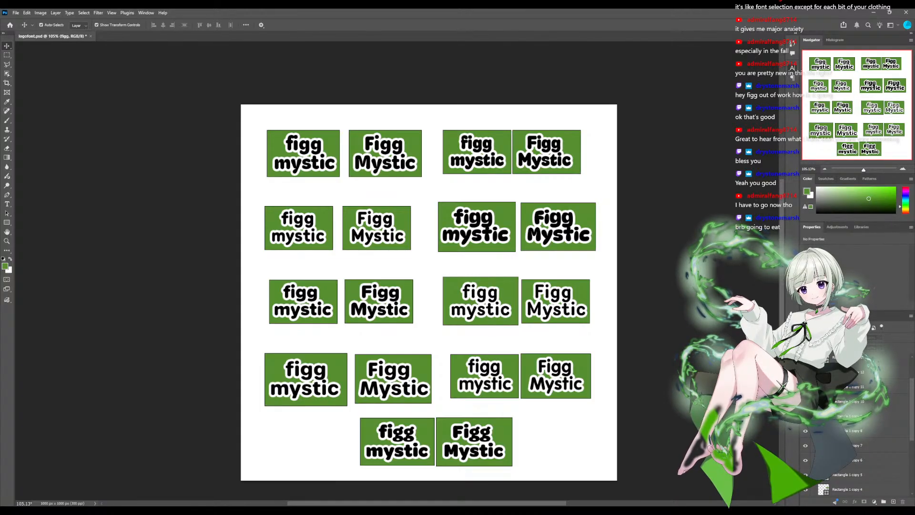
scroll(397, 271, "down", 8)
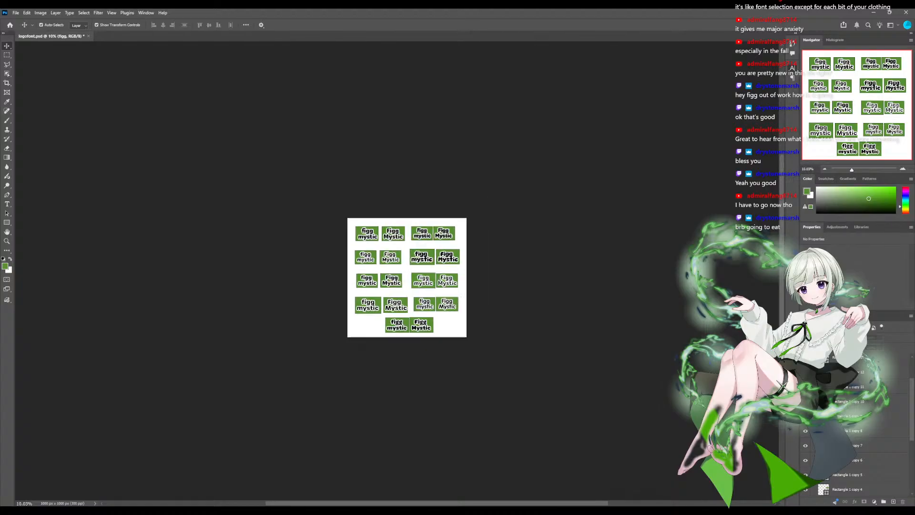
scroll(397, 272, "down", 7)
scroll(397, 272, "up", 14)
scroll(398, 271, "down", 5)
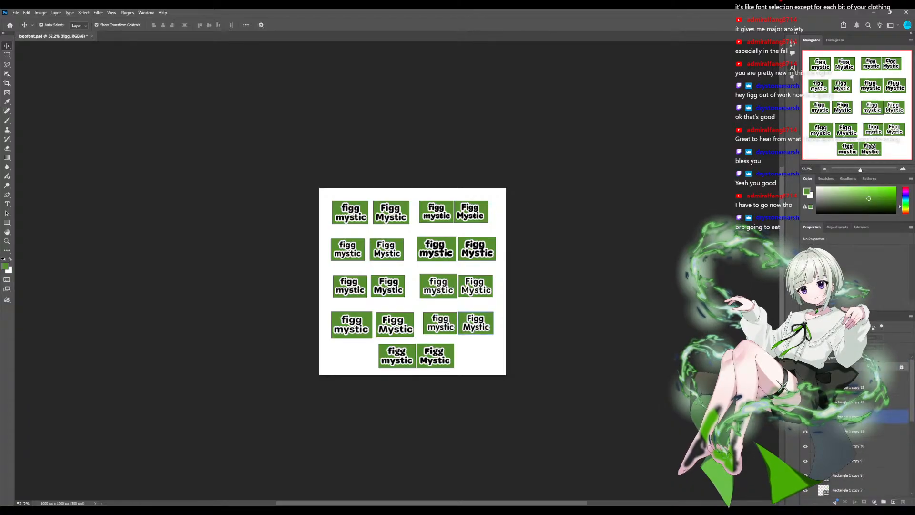
- Create a new layer group directly above "mystic" in the layer stack
left_click(435, 361)
left_click(439, 290)
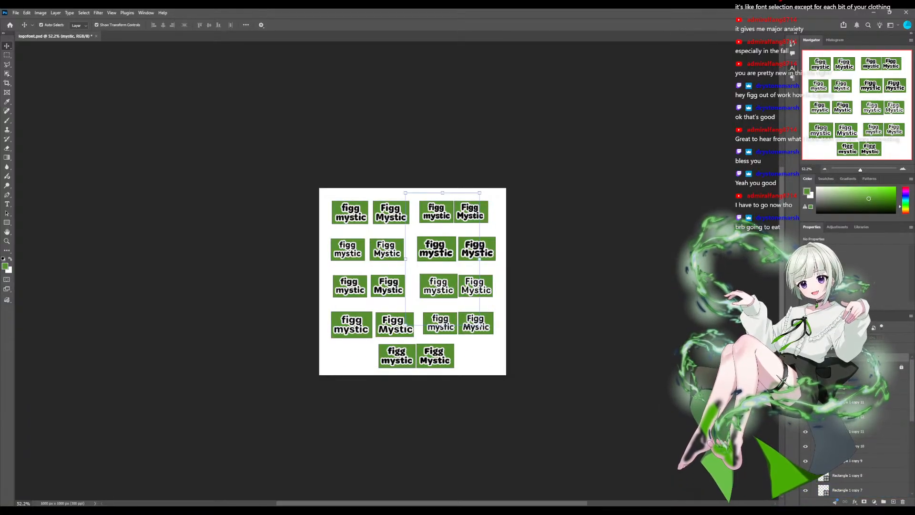
left_click(884, 501)
scroll(397, 275, "up", 1)
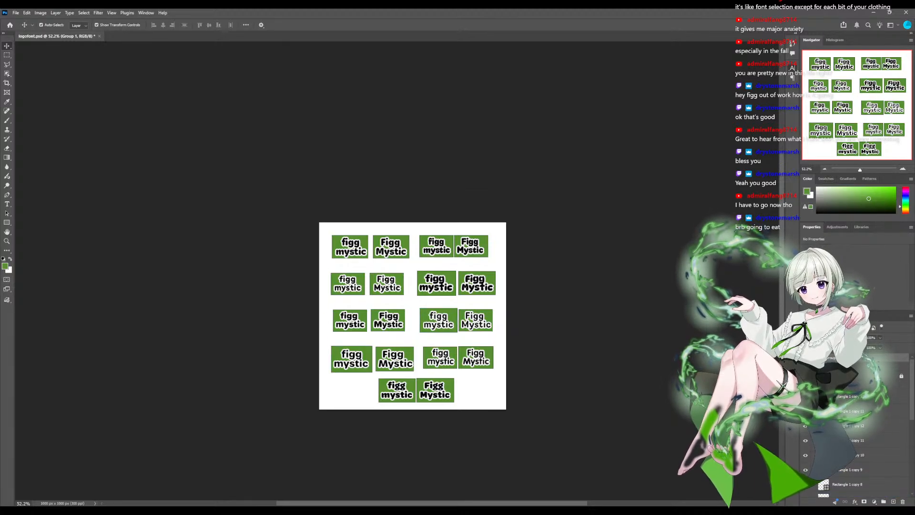
scroll(397, 275, "up", 5)
scroll(397, 275, "down", 5)
scroll(414, 275, "up", 5)
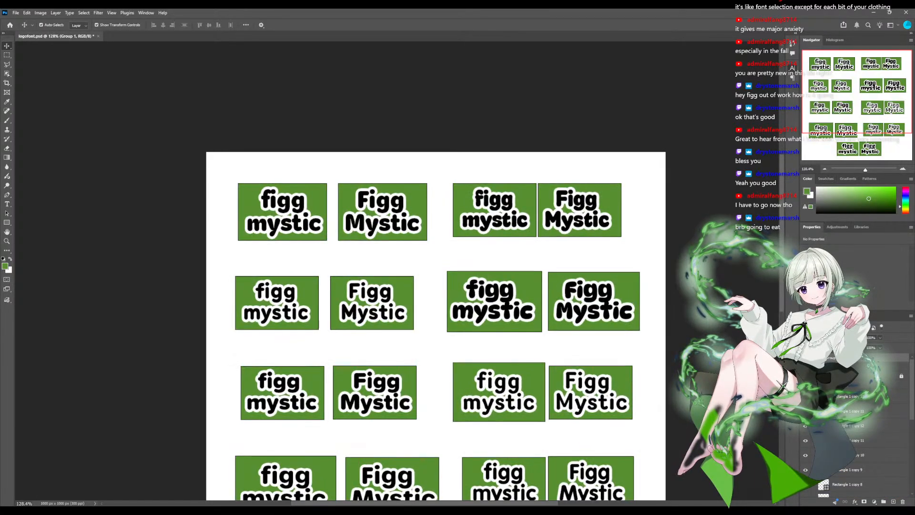
- Collapse and lock the group holding the green rectangles, and make the new empty group active
left_click(848, 384)
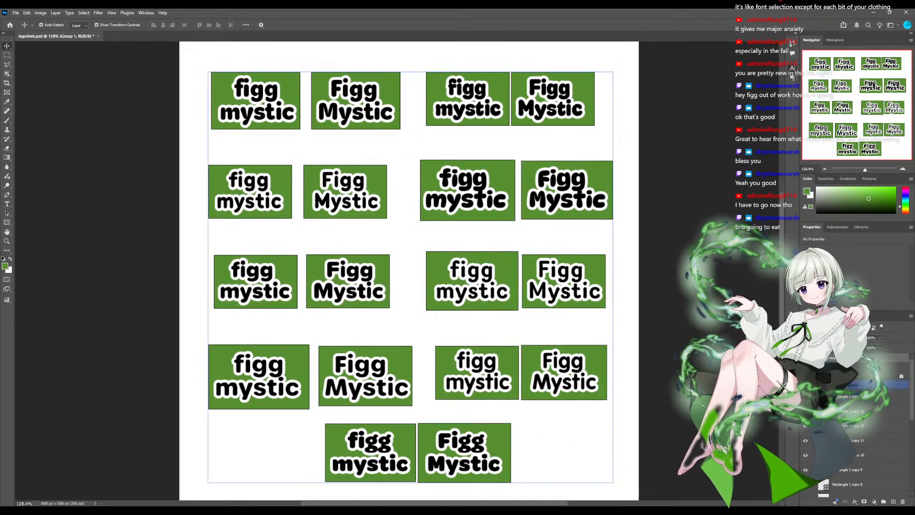
left_click(815, 385)
left_click(848, 384)
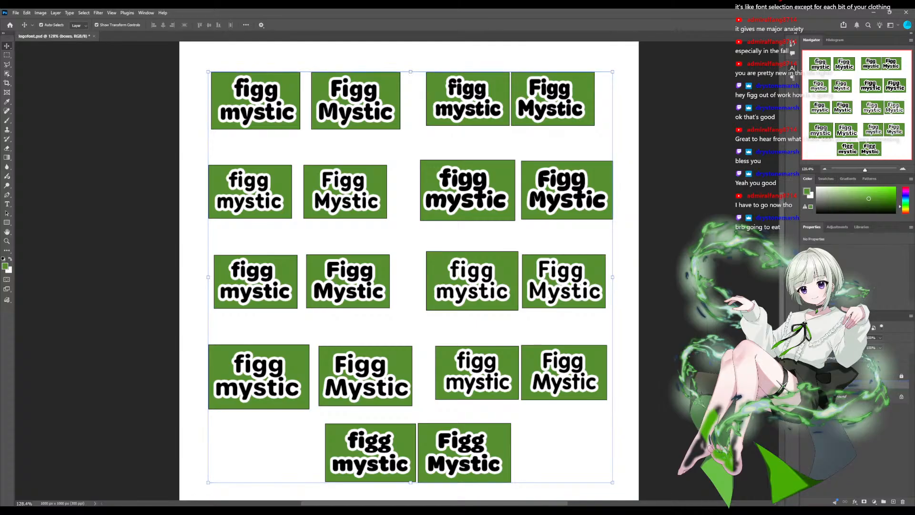
left_click(847, 347)
left_click(849, 357)
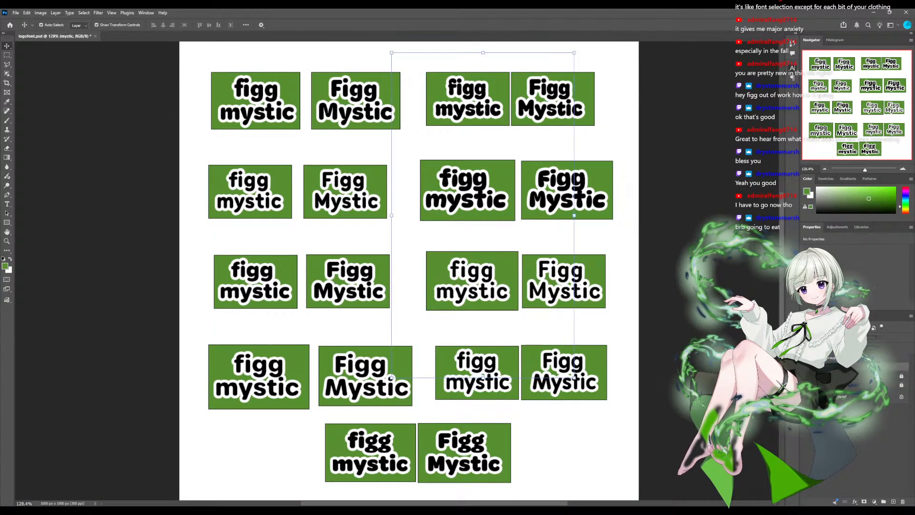
left_click(847, 348)
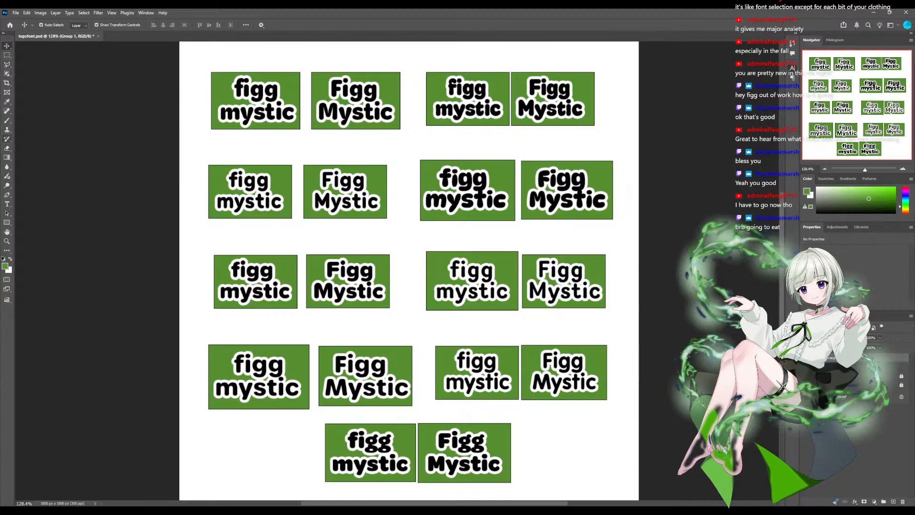
key("b")
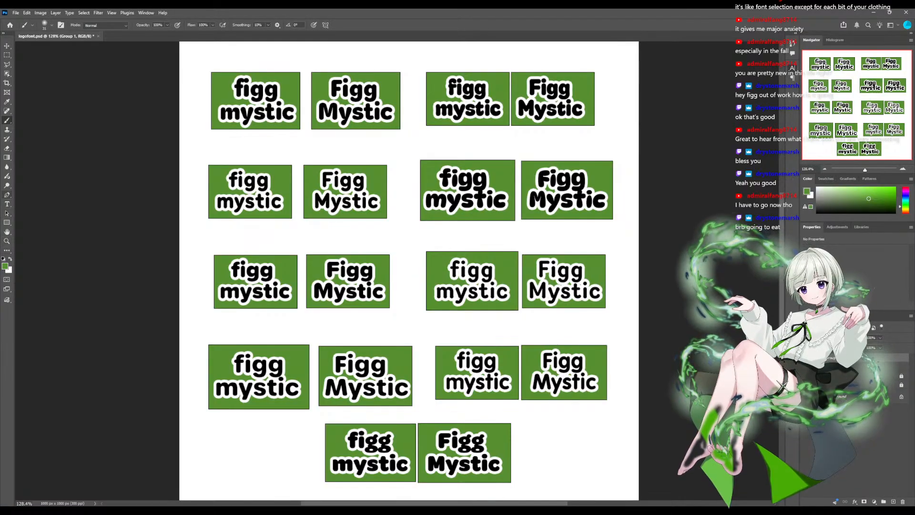
key("p")
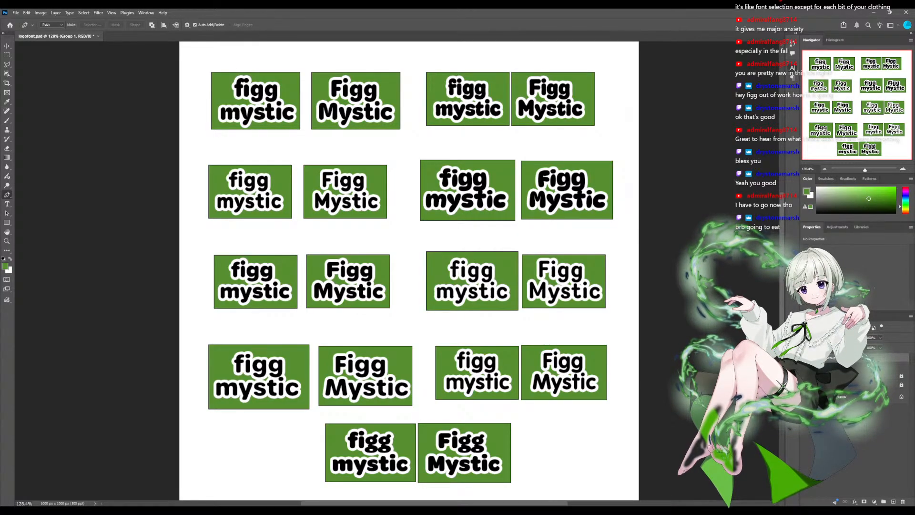
key("g")
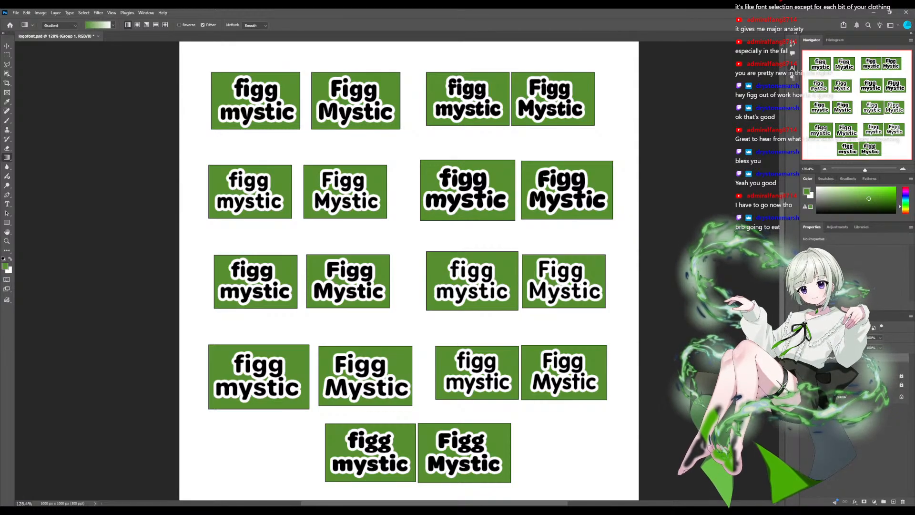
key("shift+g")
left_click(7, 167)
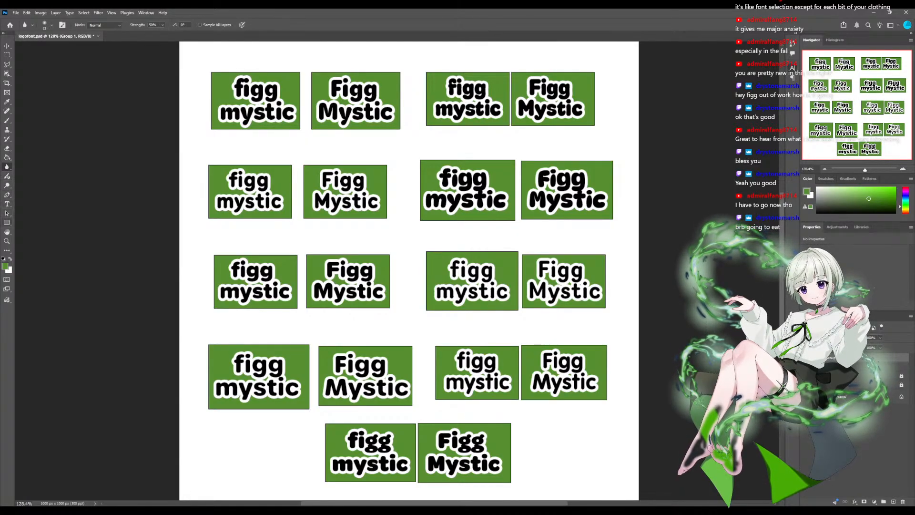
key("h")
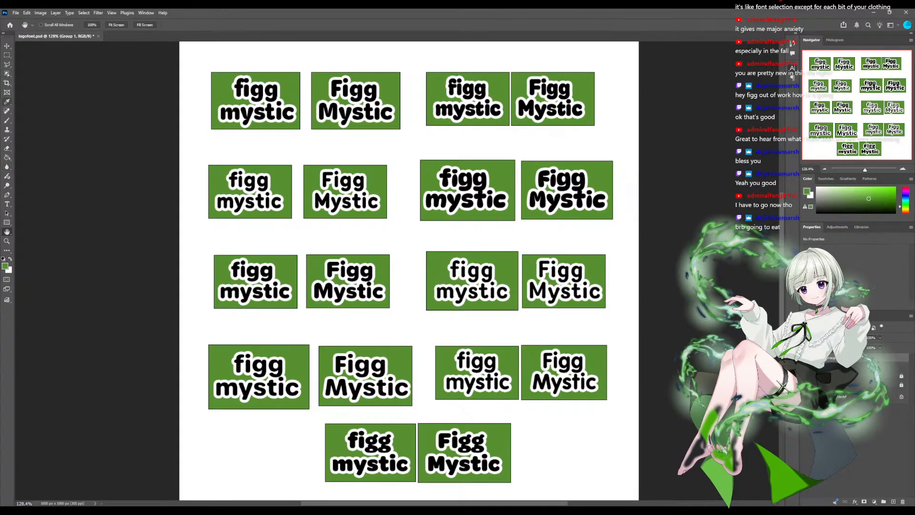
- Create a new empty pixel layer for markings and choose the Brush tool
key("b")
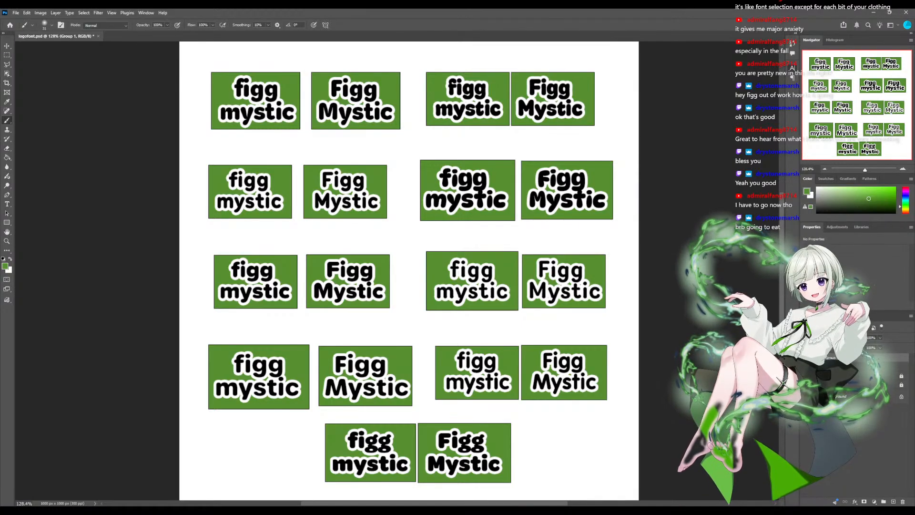
key("ctrl+z")
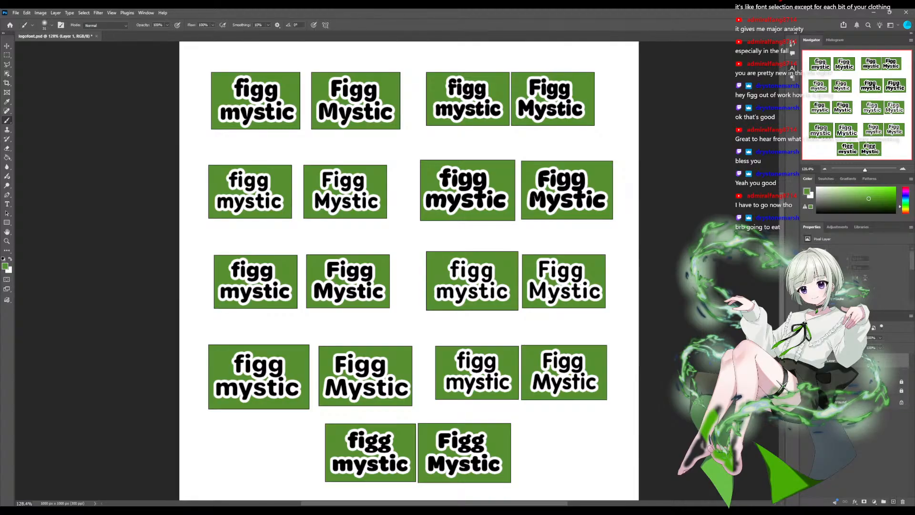
left_click(893, 502)
scroll(409, 270, "up", 2)
scroll(409, 271, "down", 2)
scroll(409, 270, "up", 1)
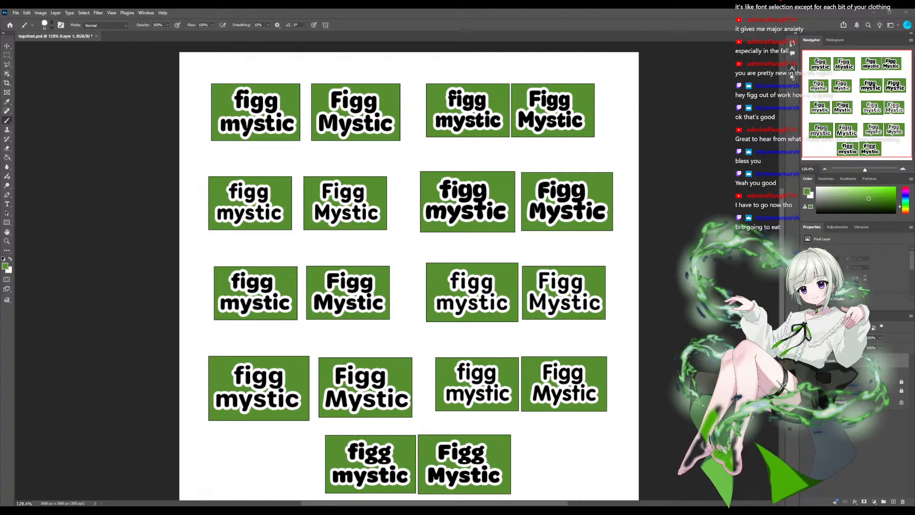
- Reduce the brush size and set the foreground colour to bright red
key("bracketleft")
key("bracketleft")
key("bracketleft")
key("bracketleft")
key("bracketleft")
left_click(906, 187)
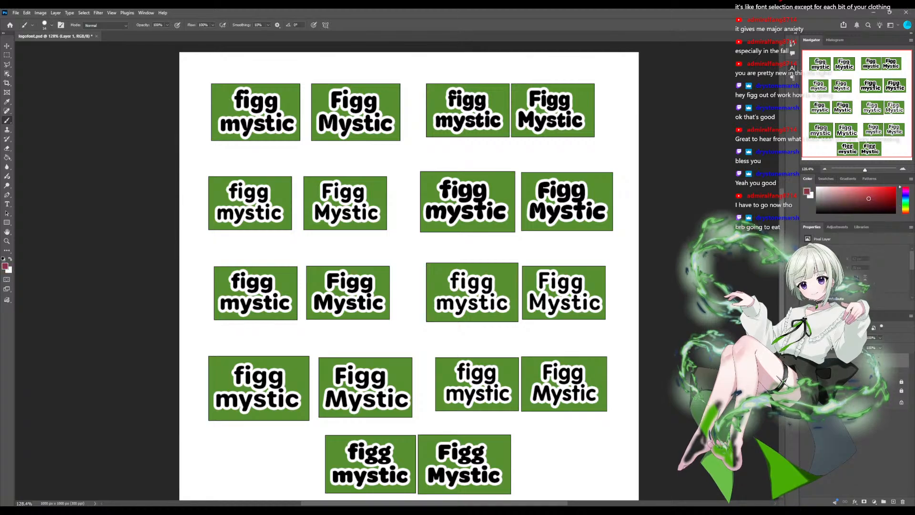
left_click(895, 187)
- Cross out the third row's right-hand "figg mystic" / "Figg Mystic" pair with one diagonal red brush stroke
left_click_drag(410, 267, 465, 256)
left_click_drag(491, 339, 660, 422)
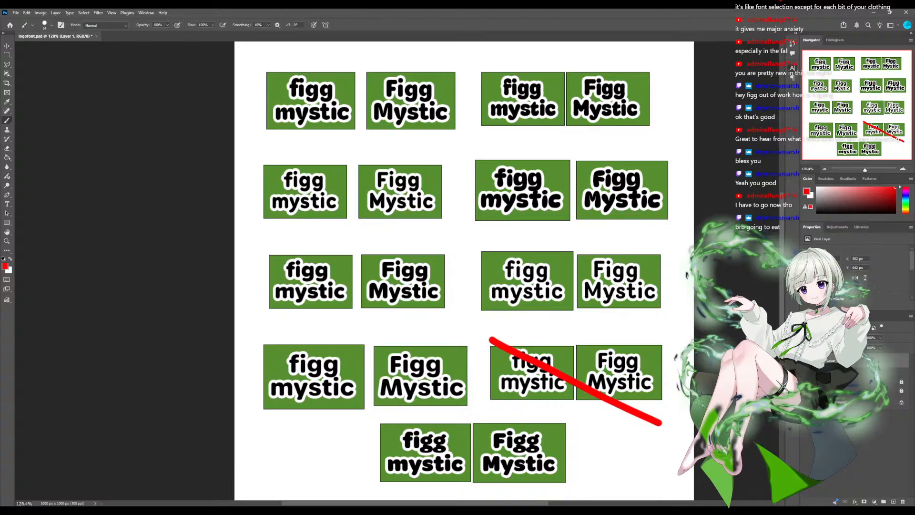
key("ctrl+z")
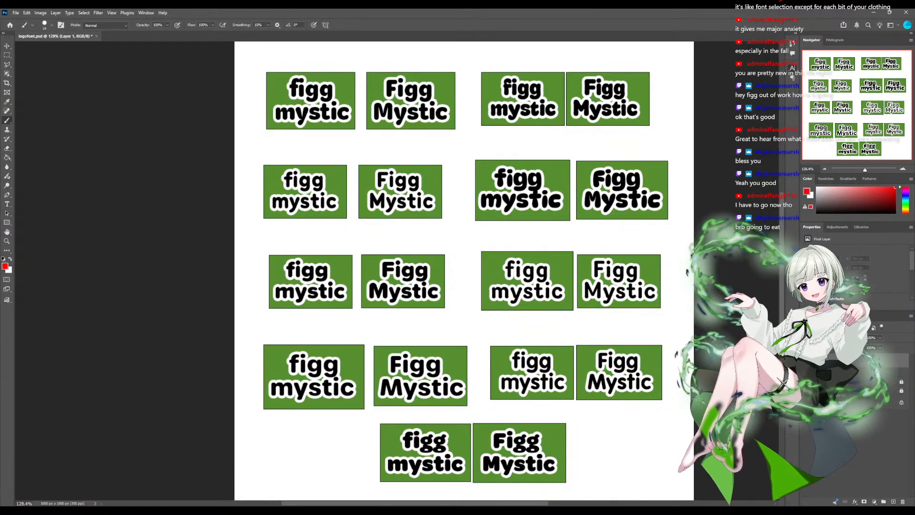
mouse_move(494, 237)
left_mouse_down()
mouse_move(589, 272)
mouse_move(657, 312)
left_mouse_up()
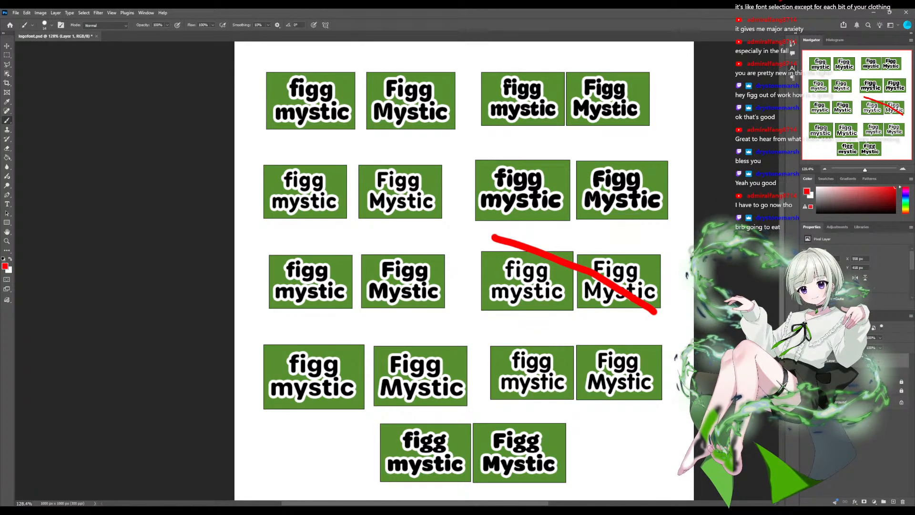
- Try circling the first row's left pair and the second row's right pair in red, undoing each circle
left_click_drag(524, 286, 522, 287)
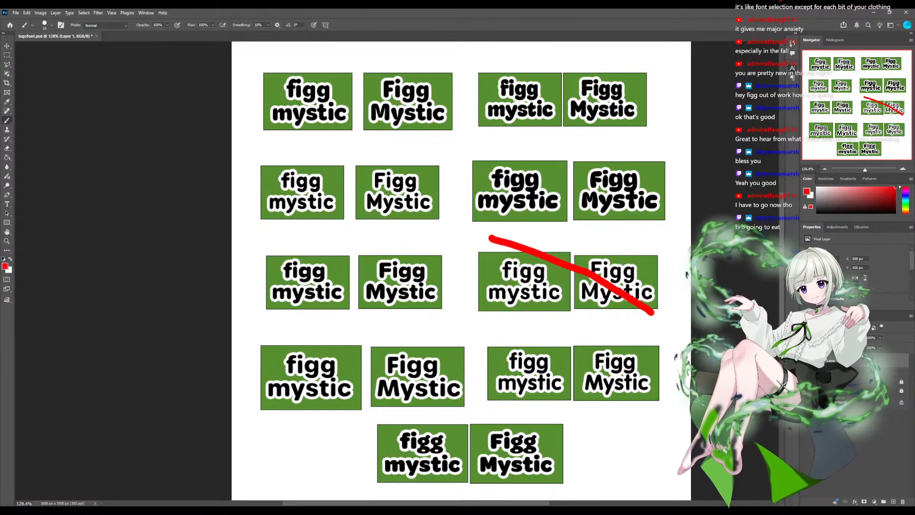
key("ctrl+minus")
scroll(398, 269, "up", 1)
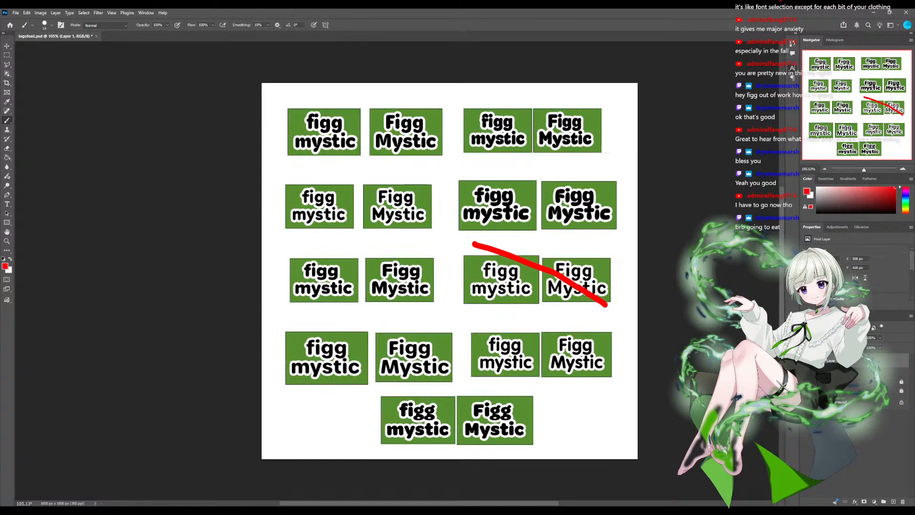
mouse_move(286, 99)
left_mouse_down()
mouse_move(445, 108)
mouse_move(448, 147)
mouse_move(375, 165)
mouse_move(291, 160)
mouse_move(279, 114)
mouse_move(277, 138)
mouse_move(283, 104)
mouse_move(446, 109)
mouse_move(445, 172)
mouse_move(326, 174)
mouse_move(274, 152)
mouse_move(276, 112)
mouse_move(474, 122)
left_mouse_up()
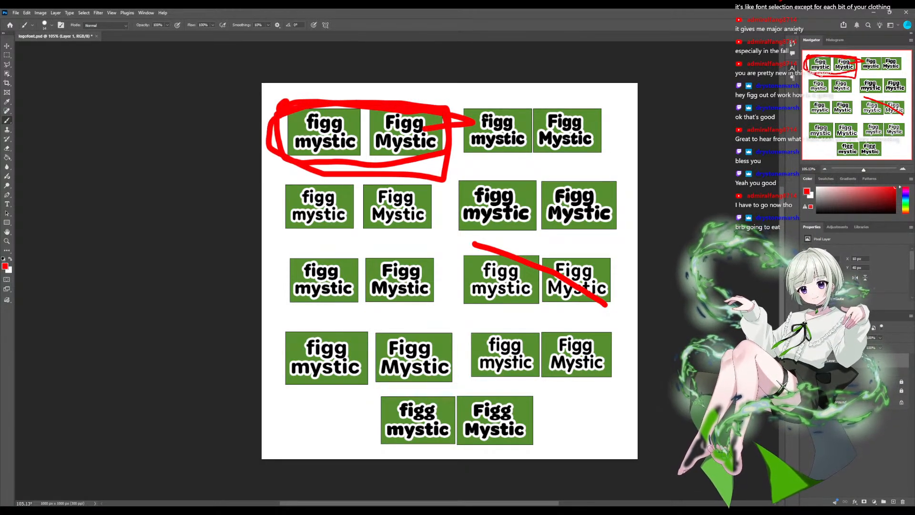
key("ctrl+z")
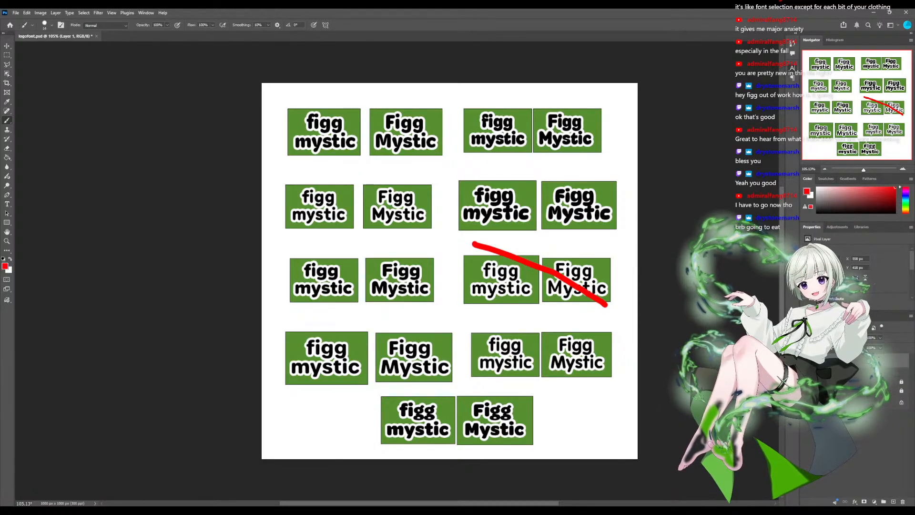
mouse_move(498, 177)
left_mouse_down()
mouse_move(444, 199)
mouse_move(475, 243)
mouse_move(612, 232)
mouse_move(634, 186)
mouse_move(513, 168)
mouse_move(482, 174)
left_mouse_up()
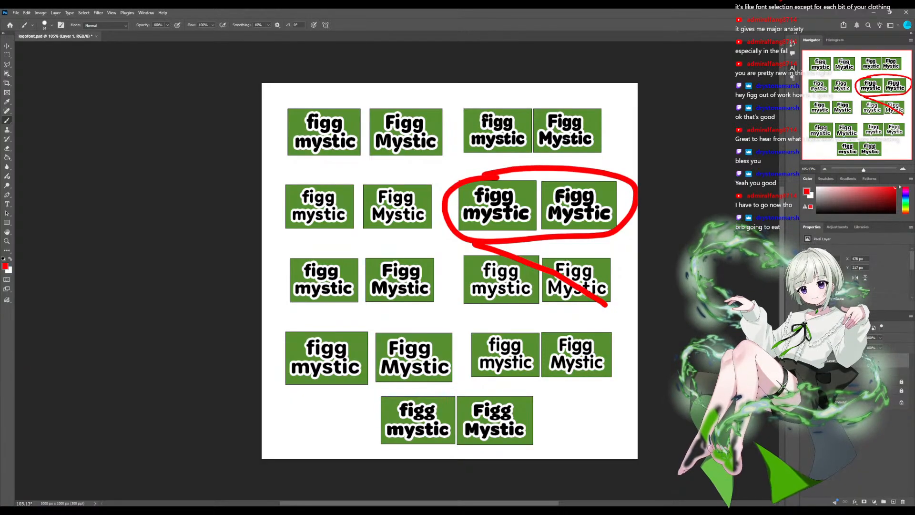
key("ctrl+z")
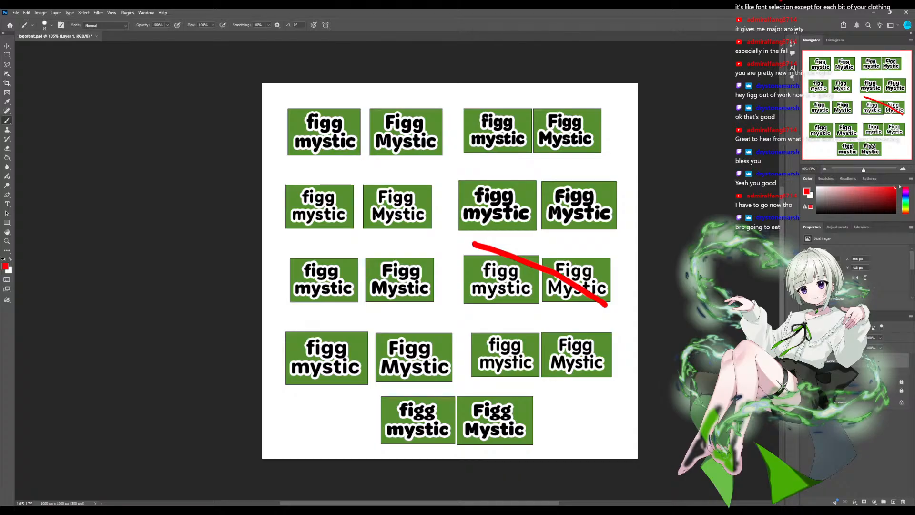
- Mark all four first-row samples and the second row's right pair with a red dot above each rectangle
left_click(327, 105)
left_click(405, 104)
left_click(499, 176)
left_click(576, 175)
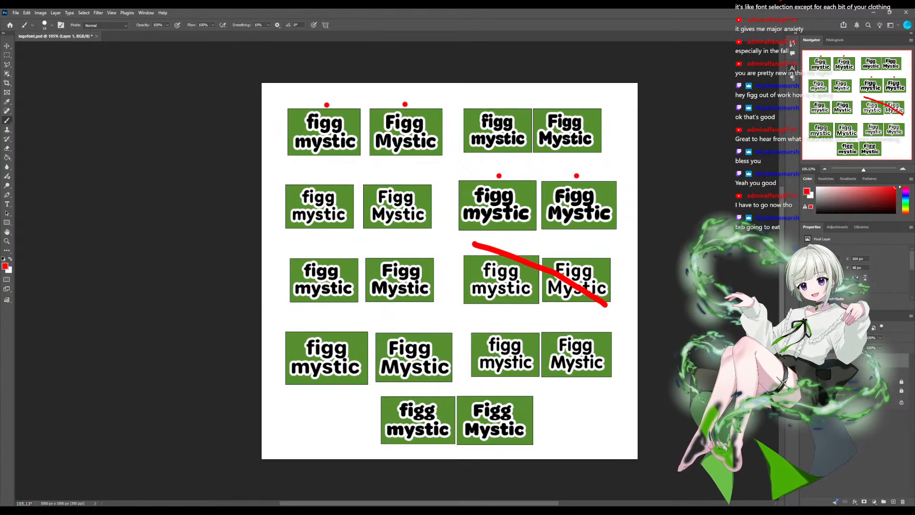
left_click(497, 102)
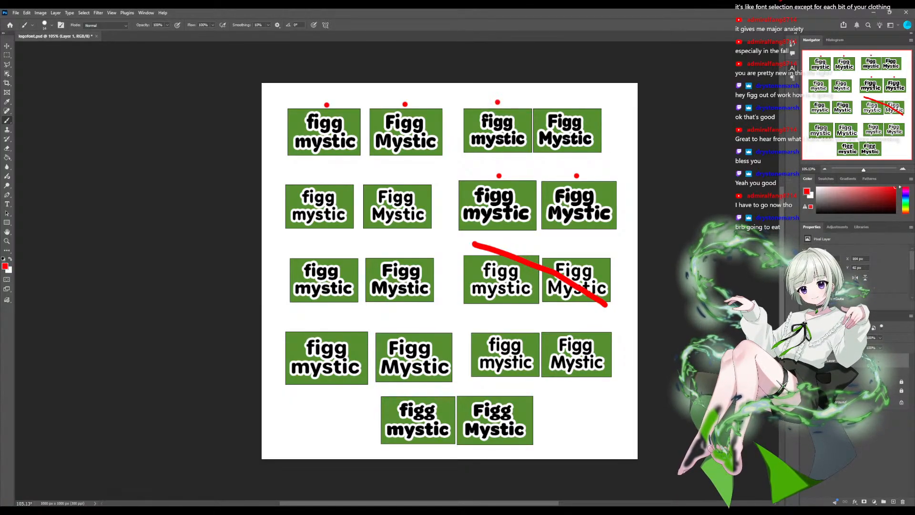
left_click(566, 103)
- Cross out both fourth-row pairs and the second row's left pair with diagonal red brush strokes
left_click_drag(487, 328, 609, 370)
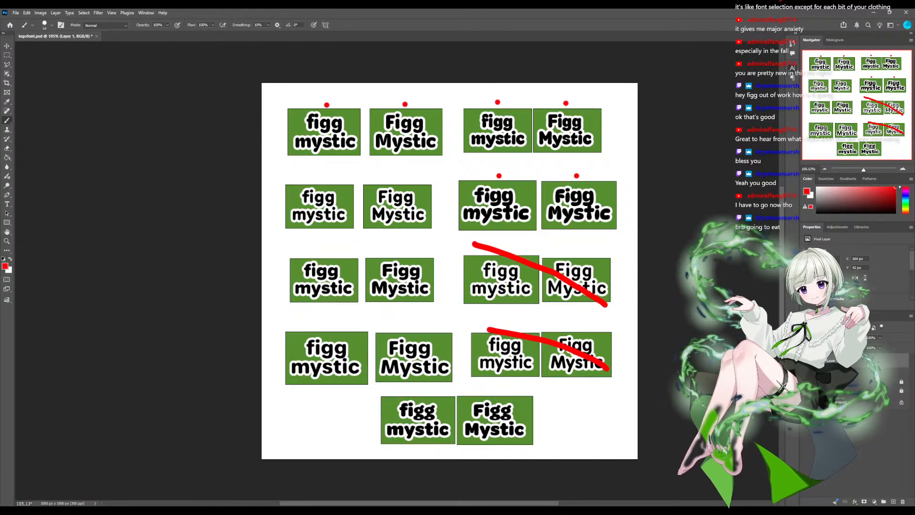
left_click_drag(288, 180, 405, 234)
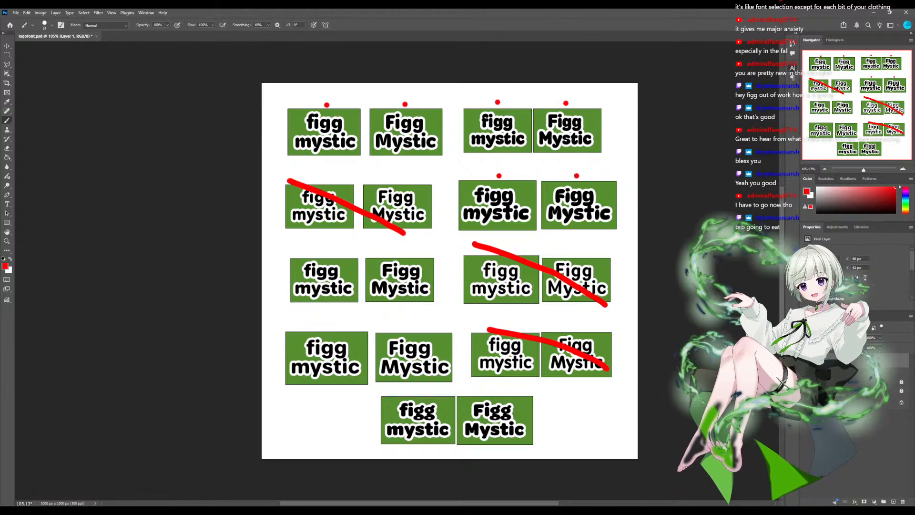
left_click_drag(278, 335, 459, 369)
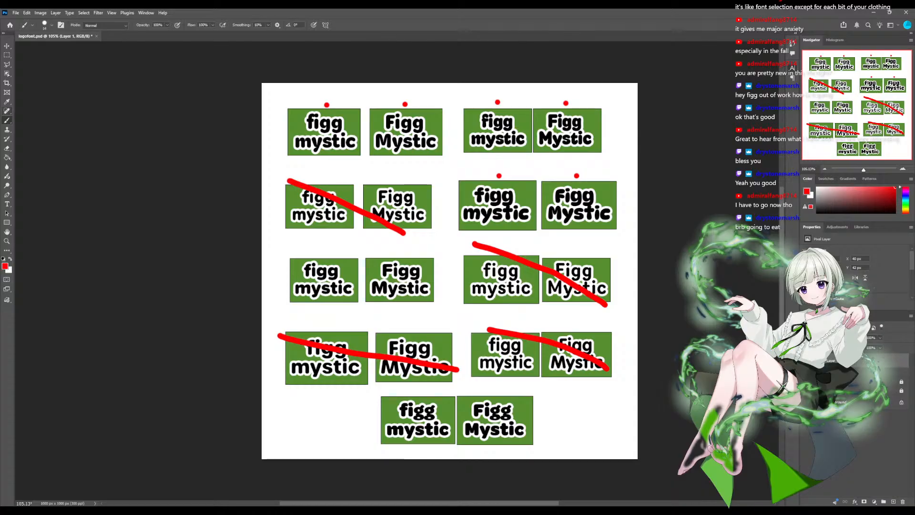
- Erase and restore the red dots above the first row's left pair, and save the document
key("e")
left_click_drag(328, 99, 326, 103)
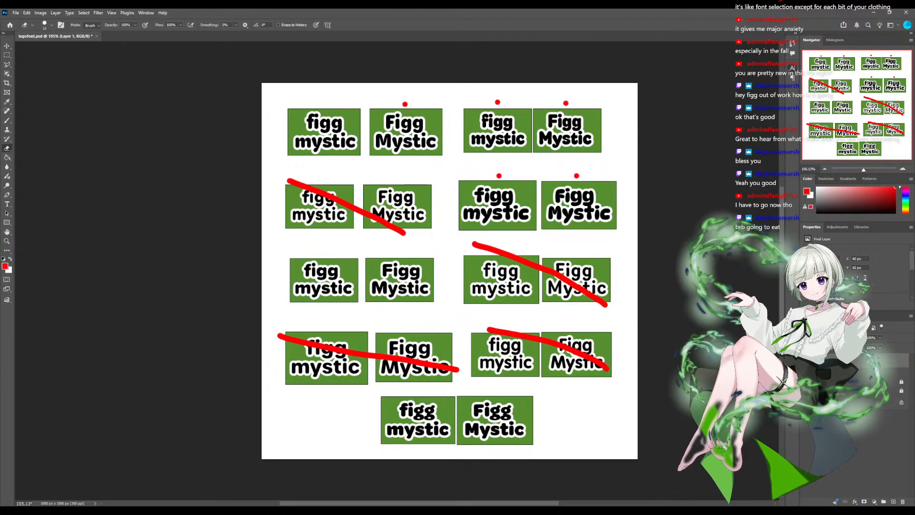
left_click_drag(404, 103, 406, 105)
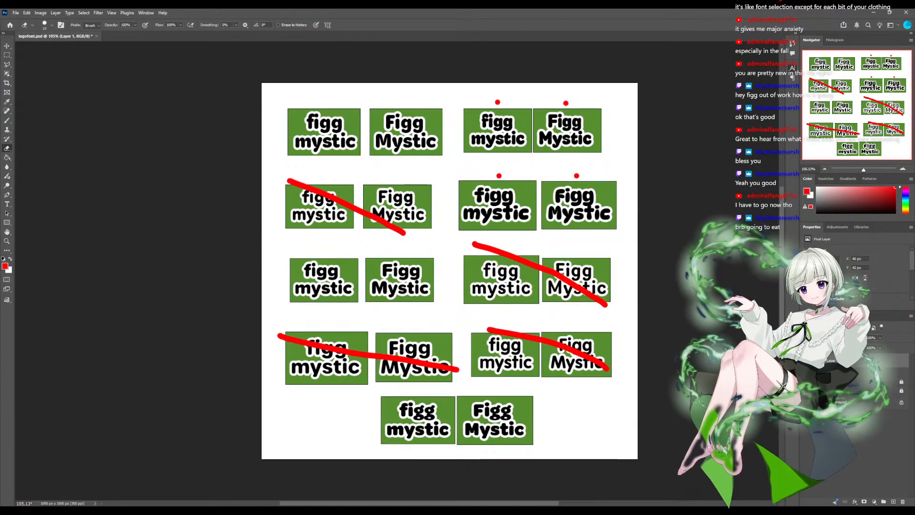
left_click(327, 105)
left_click(405, 104)
key("ctrl+s")
- Cross out the bottom row's "figg mystic" in red and put a red dot below its "Figg Mystic"
key("b")
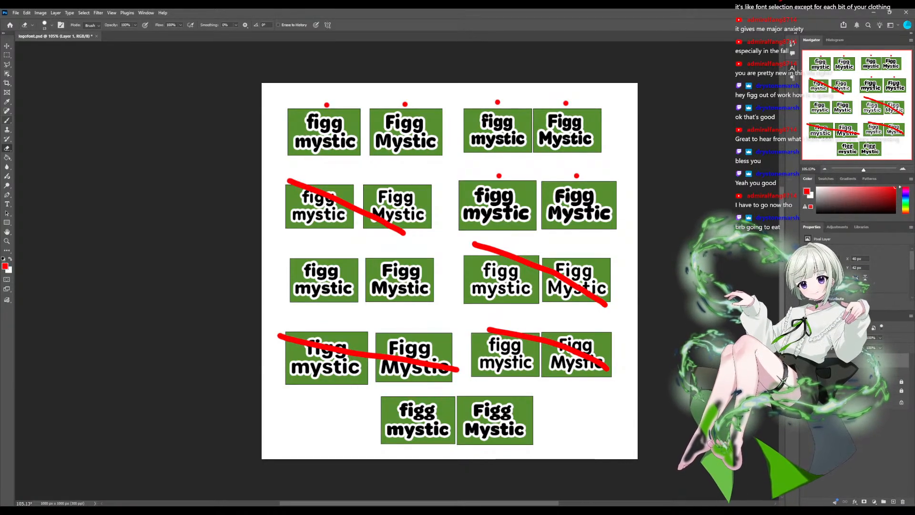
left_click_drag(371, 399, 452, 450)
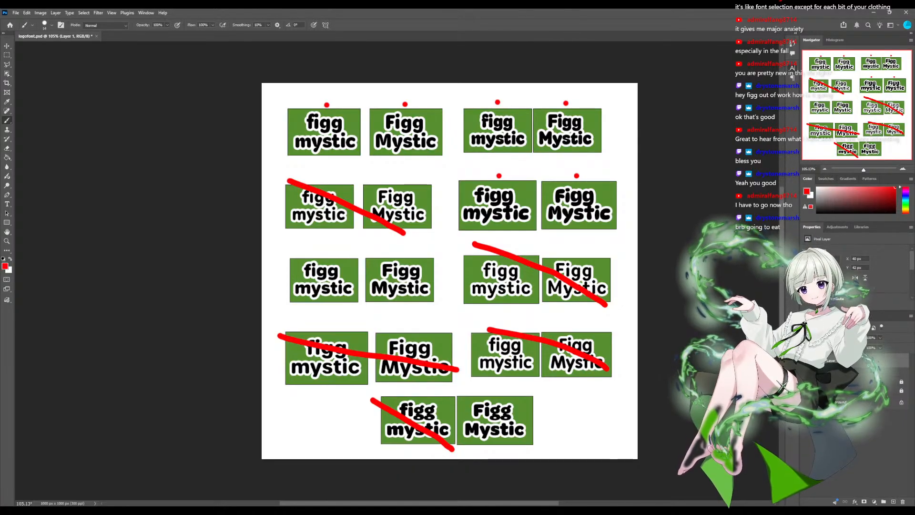
left_click(493, 450)
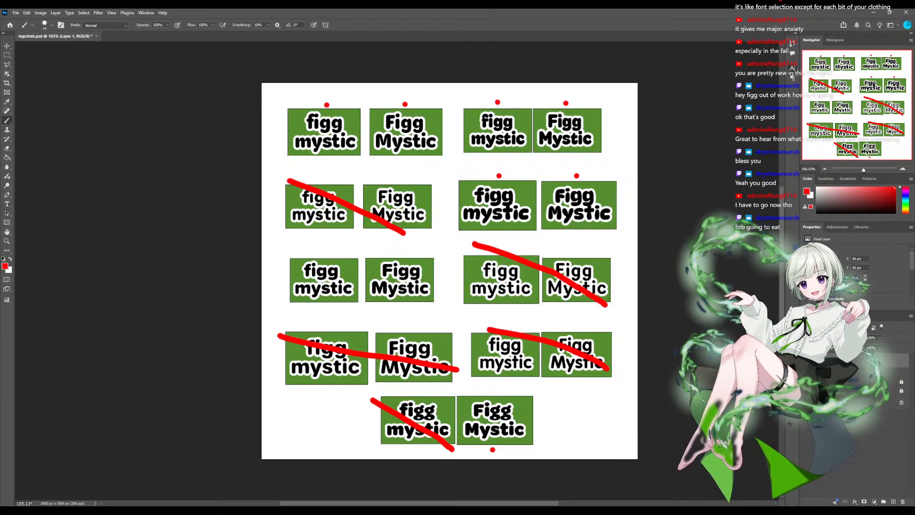
- Circle the "y" in the first "Figg Mystic" and the "f" in the first row's second "figg mystic", undoing each circle
mouse_move(394, 139)
left_mouse_down()
mouse_move(384, 151)
mouse_move(405, 146)
mouse_move(386, 145)
mouse_move(394, 160)
mouse_move(399, 145)
left_mouse_up()
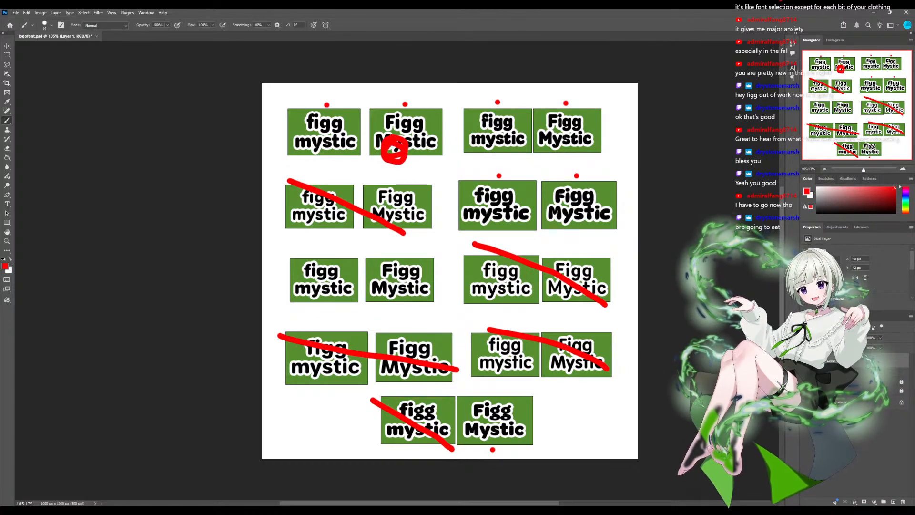
key("ctrl+z")
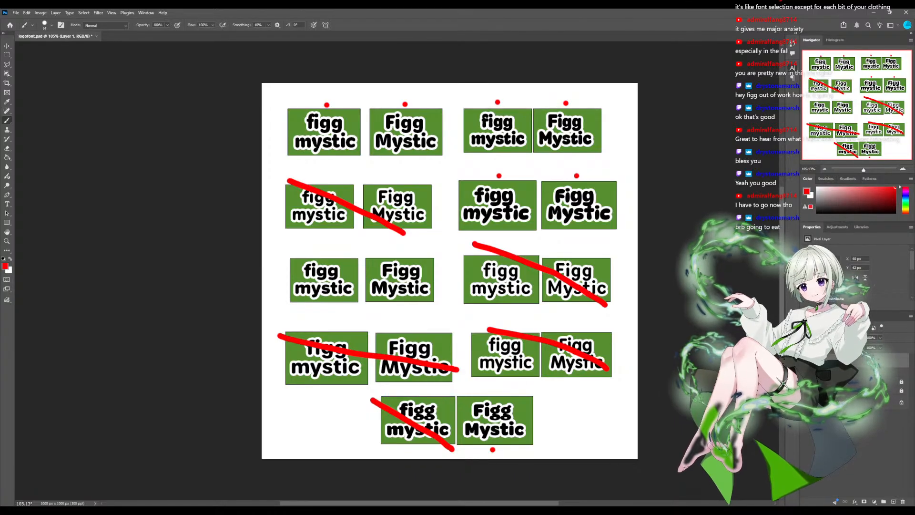
mouse_move(478, 105)
left_mouse_down()
mouse_move(465, 127)
mouse_move(491, 132)
mouse_move(498, 118)
mouse_move(486, 109)
left_mouse_up()
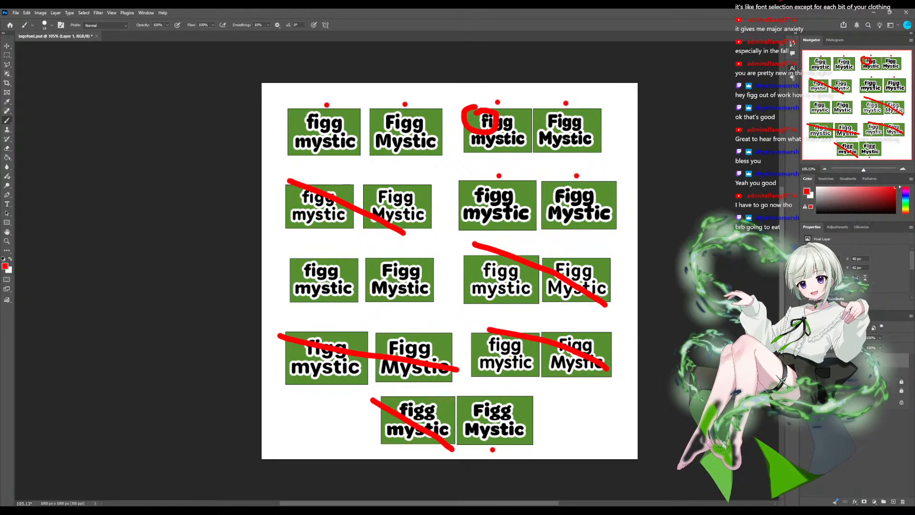
key("ctrl+z")
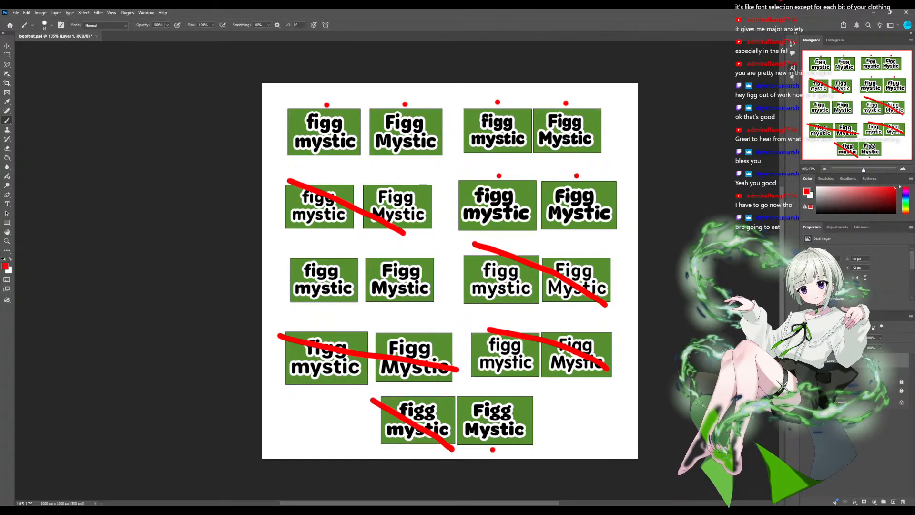
- Outline the bottom row's "Figg Mystic" and circle the "gg" in the second row's last sample, undoing these red marks
mouse_move(516, 390)
left_mouse_down()
mouse_move(457, 402)
mouse_move(457, 457)
mouse_move(529, 452)
mouse_move(529, 399)
left_mouse_up()
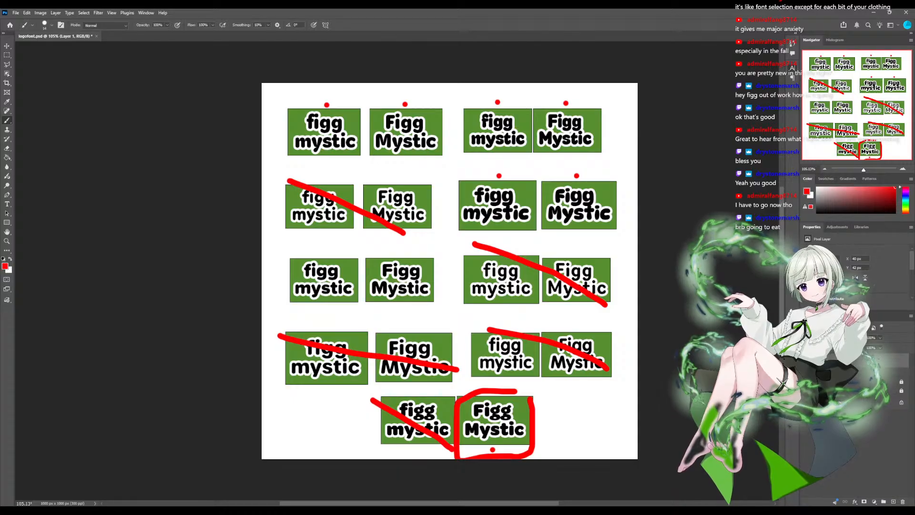
mouse_move(468, 421)
left_mouse_down()
mouse_move(493, 410)
mouse_move(539, 416)
mouse_move(475, 407)
left_mouse_up()
key("ctrl+z")
key("ctrl+z")
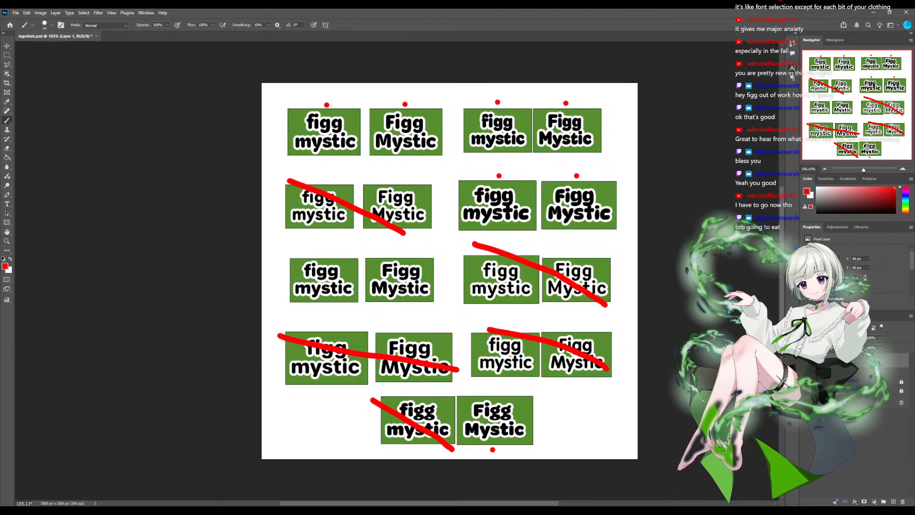
mouse_move(590, 203)
left_mouse_down()
mouse_move(581, 212)
mouse_move(601, 211)
left_mouse_up()
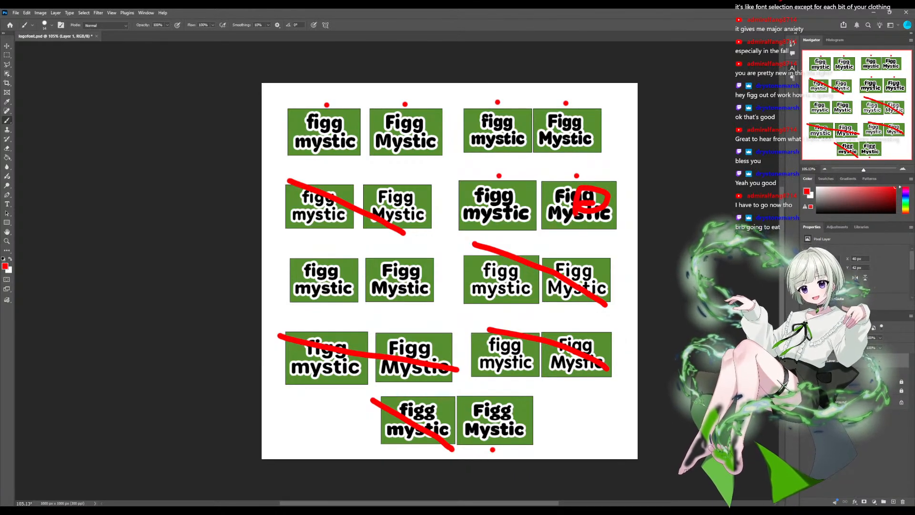
key("ctrl+z")
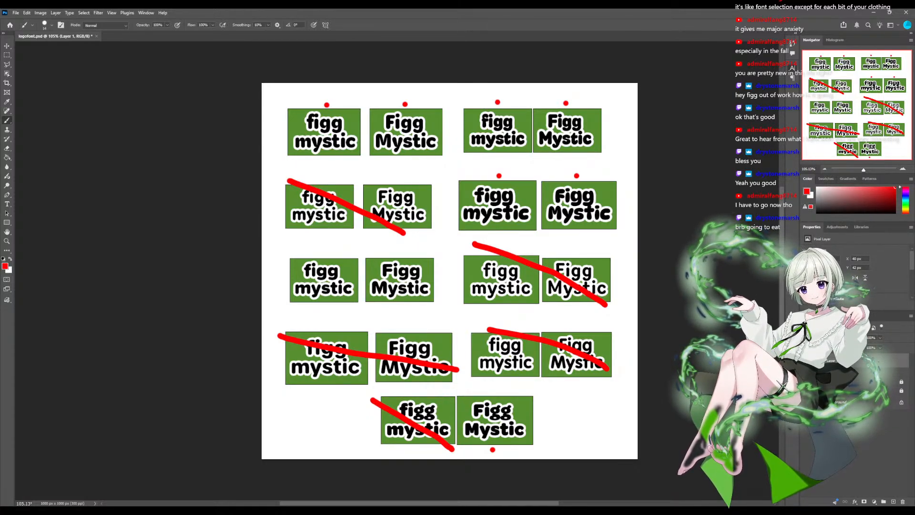
- Circle the dotted samples in the upper rows, the third row's left pair and the bottom "Figg Mystic", undoing every circle
mouse_move(305, 98)
left_mouse_down()
mouse_move(264, 156)
mouse_move(378, 162)
mouse_move(436, 188)
mouse_move(468, 242)
mouse_move(582, 237)
mouse_move(608, 156)
mouse_move(550, 99)
mouse_move(297, 99)
left_mouse_up()
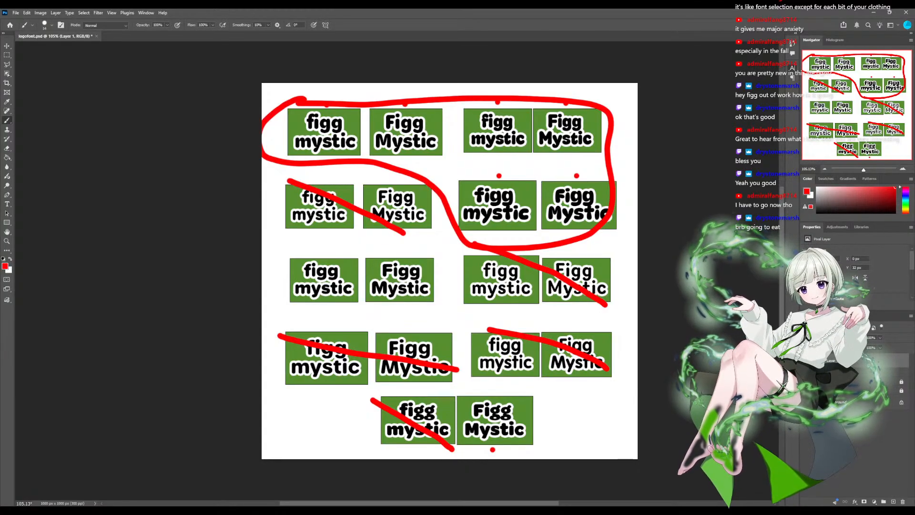
key("ctrl+z")
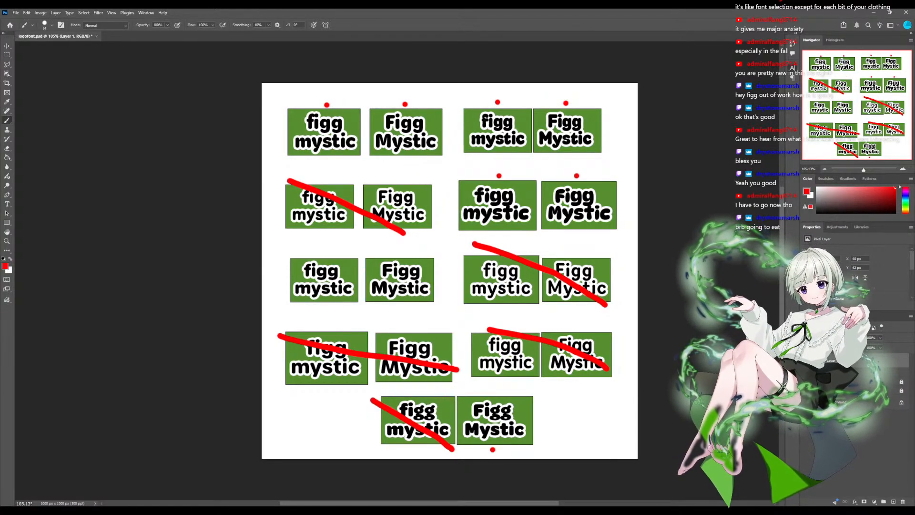
mouse_move(428, 254)
left_mouse_down()
mouse_move(376, 318)
mouse_move(432, 261)
left_mouse_up()
mouse_move(464, 393)
left_mouse_down()
mouse_move(544, 415)
mouse_move(444, 384)
left_mouse_up()
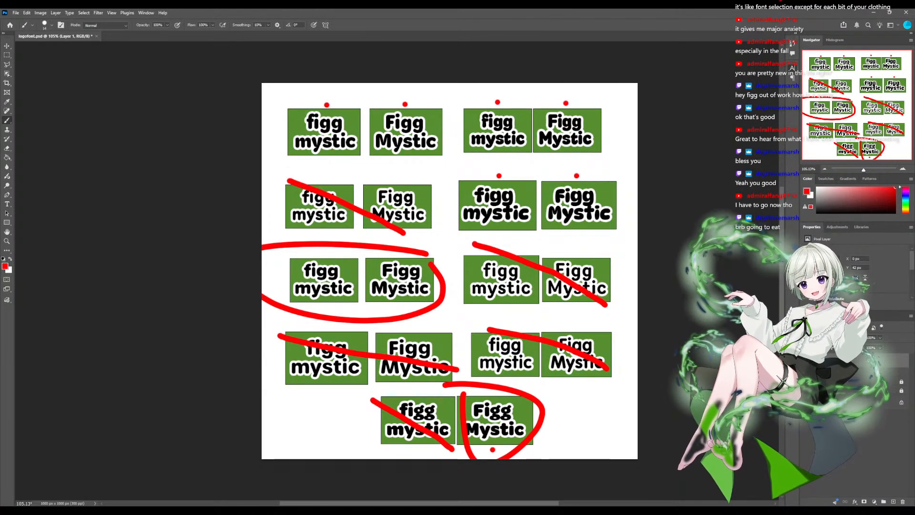
key("ctrl+z")
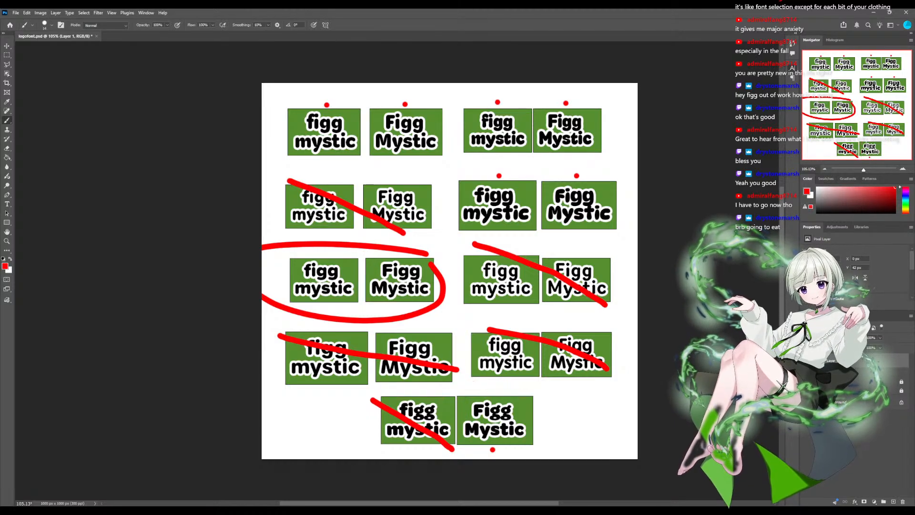
key("ctrl+z")
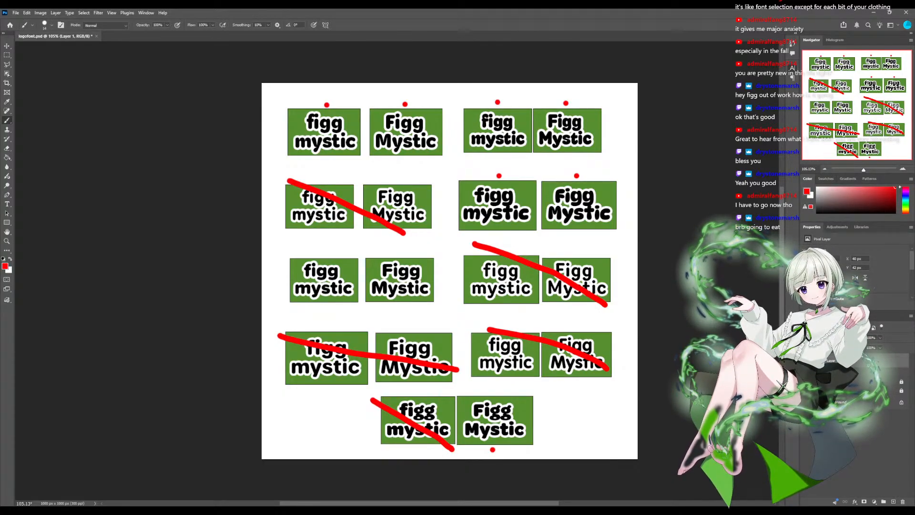
- Circle the top of the "fi" in the first row's first "figg mystic" in red and undo the circle
mouse_move(306, 106)
left_mouse_down()
mouse_move(318, 119)
mouse_move(328, 108)
mouse_move(303, 104)
mouse_move(306, 124)
left_mouse_up()
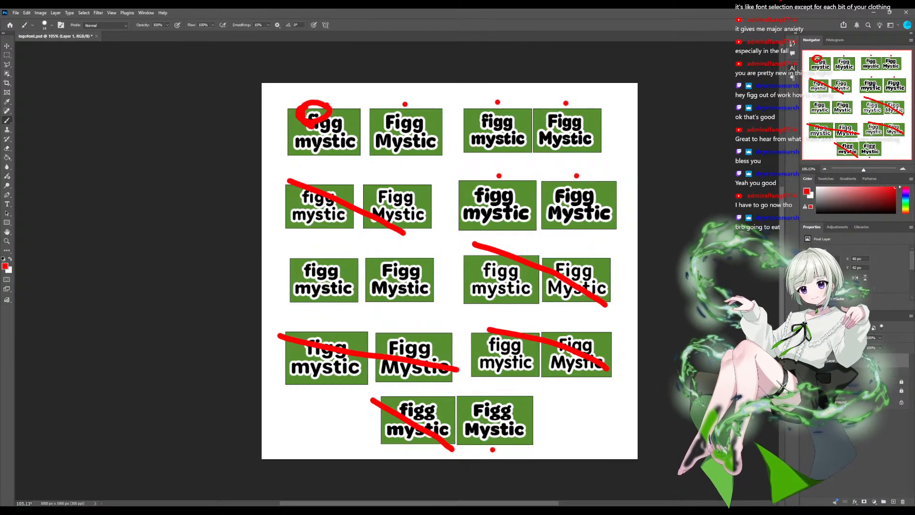
key("ctrl+z")
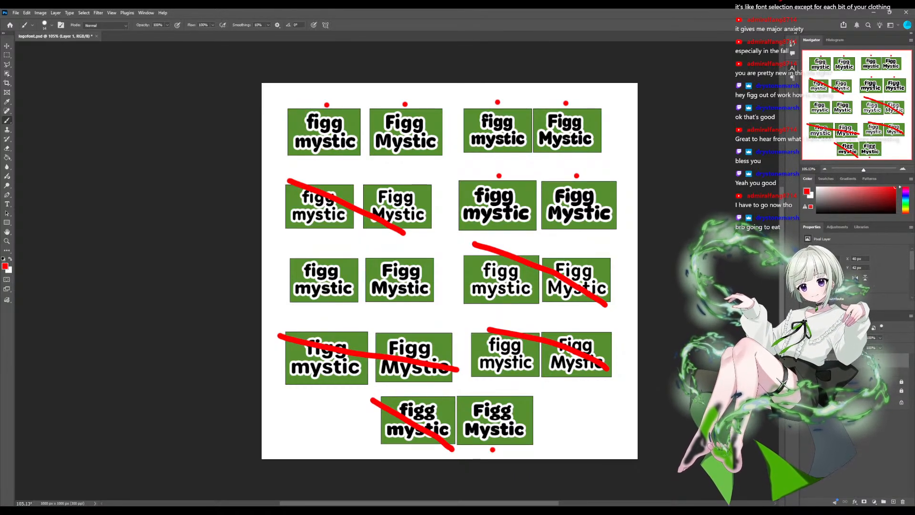
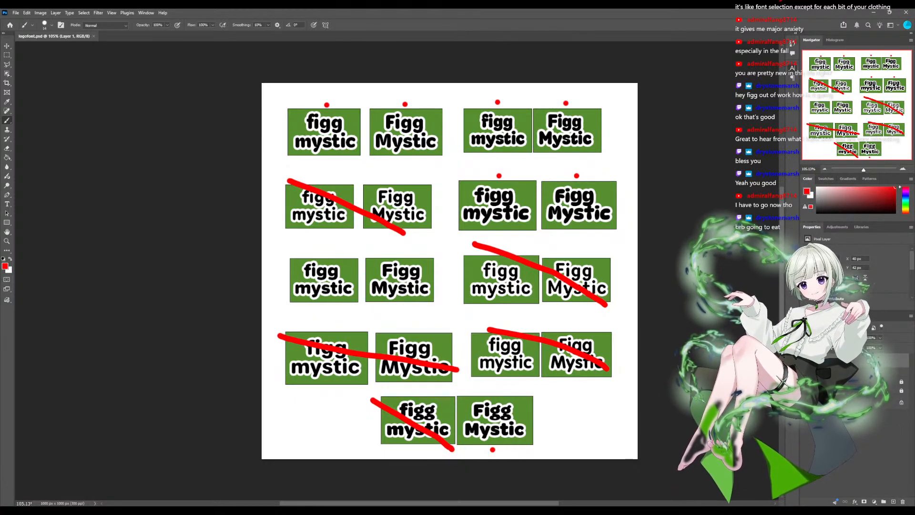
- Save the logo font comparison document with its red dots and cross-out strokes
key("ctrl+s")
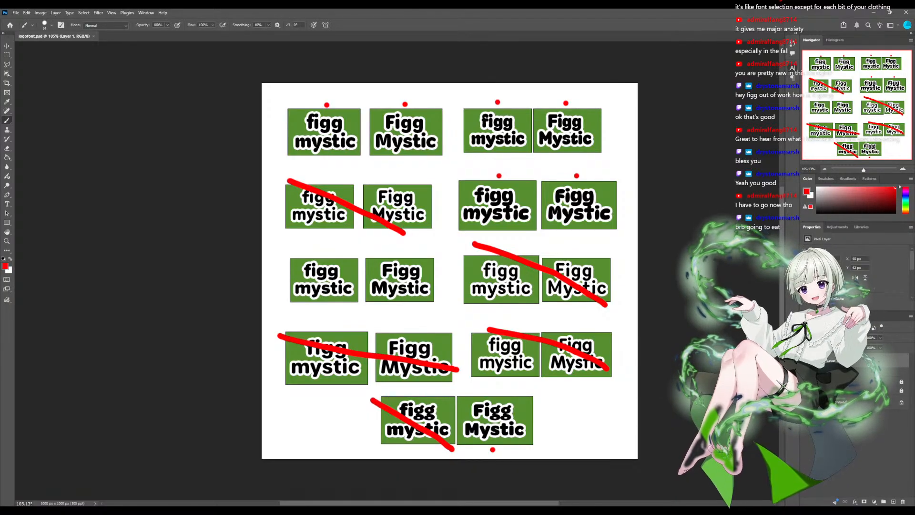